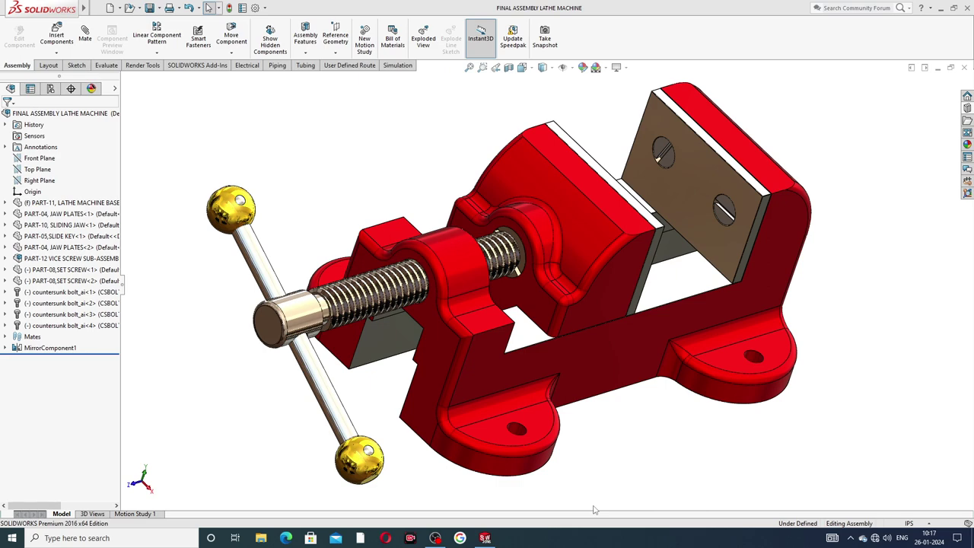
Step: Turn the vice screw's handle rod by moving its gold knob to demonstrate the screw's rotation
{"action": "middle_click_drag", "start_coordinate": [586, 366], "coordinate": [591, 261]}
{"action": "scroll", "coordinate": [592, 266], "scroll_direction": "up", "scroll_amount": 3}
{"action": "middle_click_drag", "start_coordinate": [648, 312], "coordinate": [546, 292]}
{"action": "scroll", "coordinate": [547, 291], "scroll_direction": "down", "scroll_amount": 2}
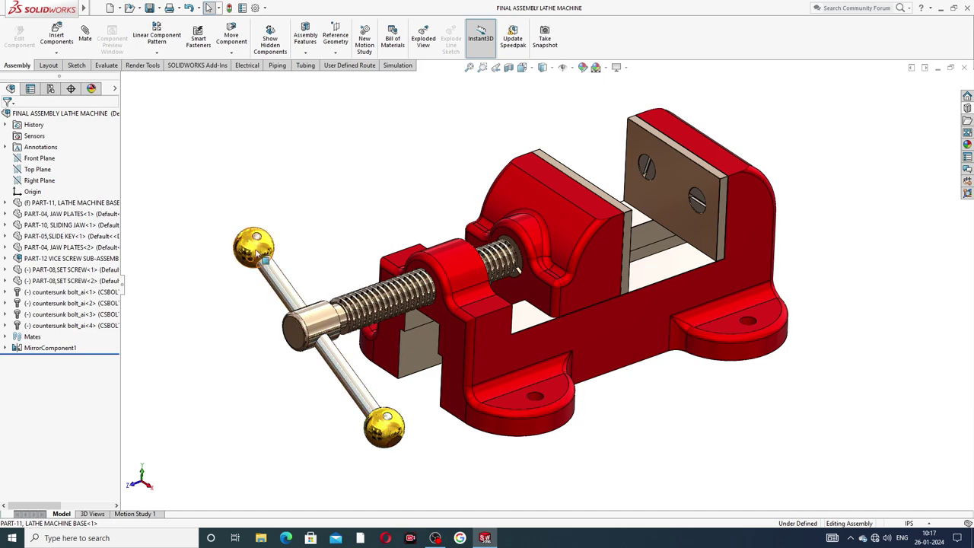
{"action": "left_click_drag", "start_coordinate": [254, 245], "coordinate": [473, 287]}
{"action": "middle_click_drag", "start_coordinate": [473, 287], "coordinate": [522, 294]}
{"action": "scroll", "coordinate": [491, 248], "scroll_direction": "down", "scroll_amount": 1}
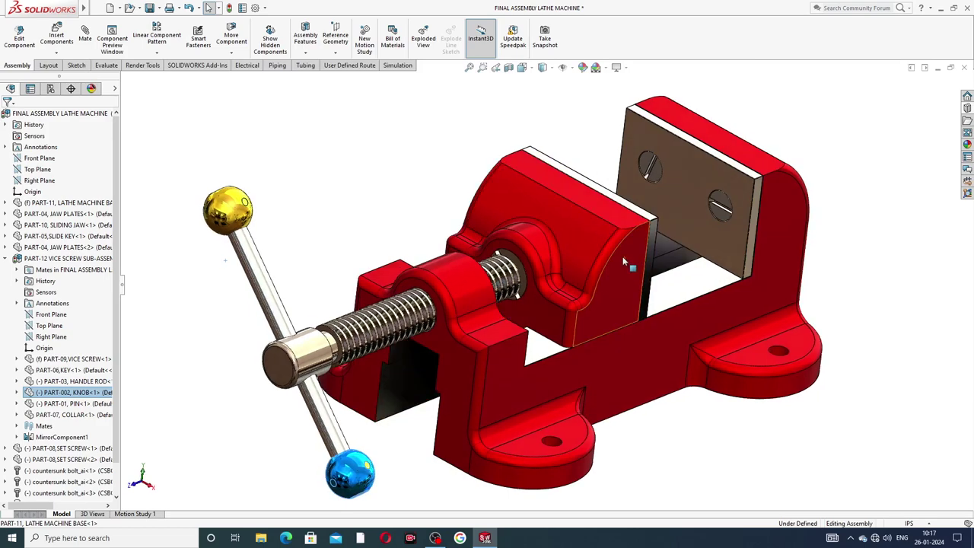
Step: Slide the sliding jaw away from the fixed jaw up to the screw support, leaving nothing selected
{"action": "middle_click_drag", "start_coordinate": [598, 217], "coordinate": [695, 212]}
{"action": "scroll", "coordinate": [696, 212], "scroll_direction": "up", "scroll_amount": 2}
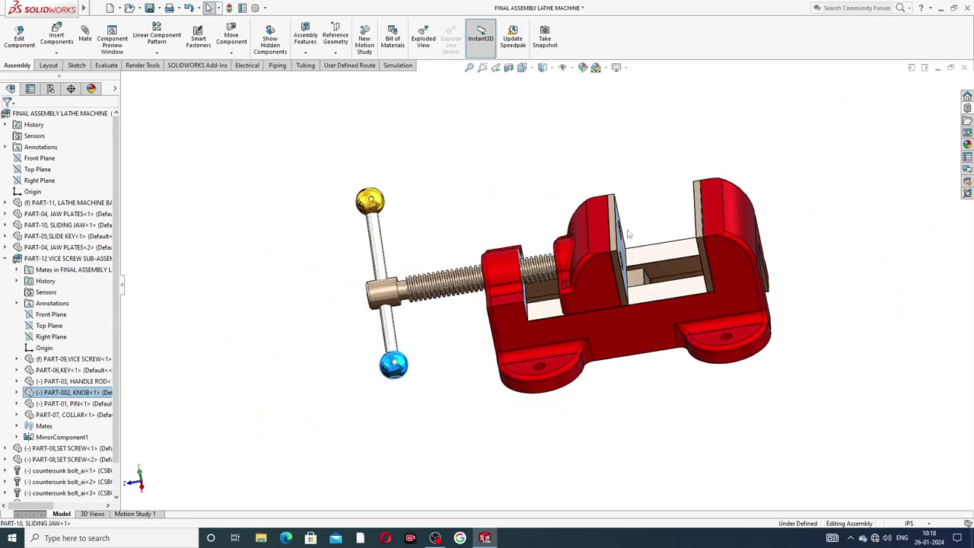
{"action": "mouse_move", "coordinate": [638, 235]}
{"action": "middle_mouse_down"}
{"action": "mouse_move", "coordinate": [647, 226]}
{"action": "mouse_move", "coordinate": [627, 224]}
{"action": "middle_mouse_up"}
{"action": "left_click_drag", "start_coordinate": [612, 239], "coordinate": [538, 256]}
{"action": "left_click", "coordinate": [461, 221]}
{"action": "key", "text": "Escape"}
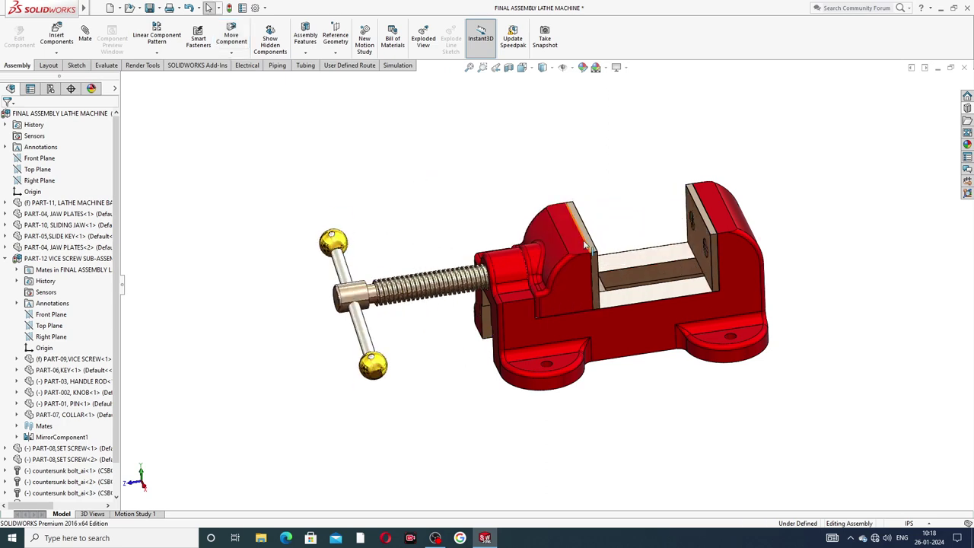
Step: Close the sliding jaw against the fixed jaw plate and pull it back to the open position
{"action": "left_click_drag", "start_coordinate": [569, 244], "coordinate": [705, 223]}
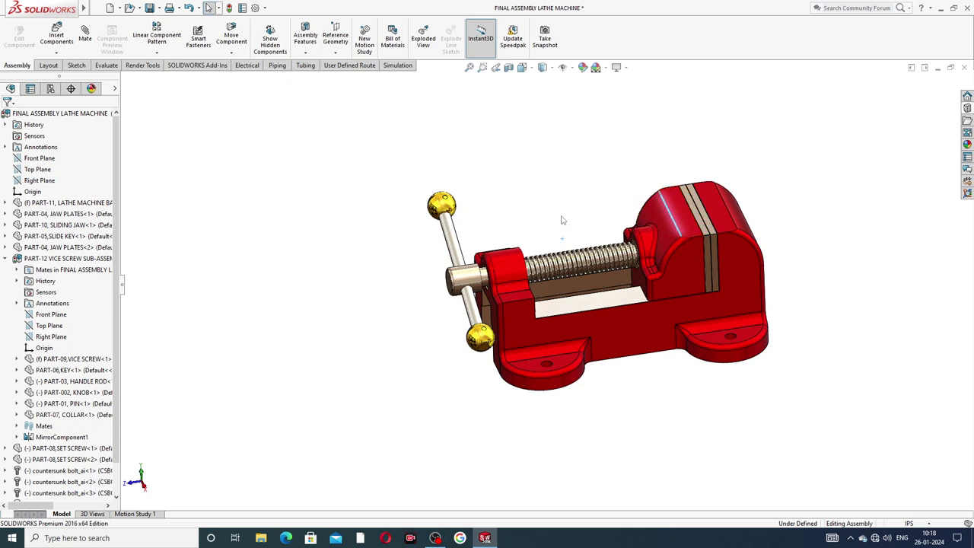
{"action": "left_click_drag", "start_coordinate": [686, 223], "coordinate": [584, 236]}
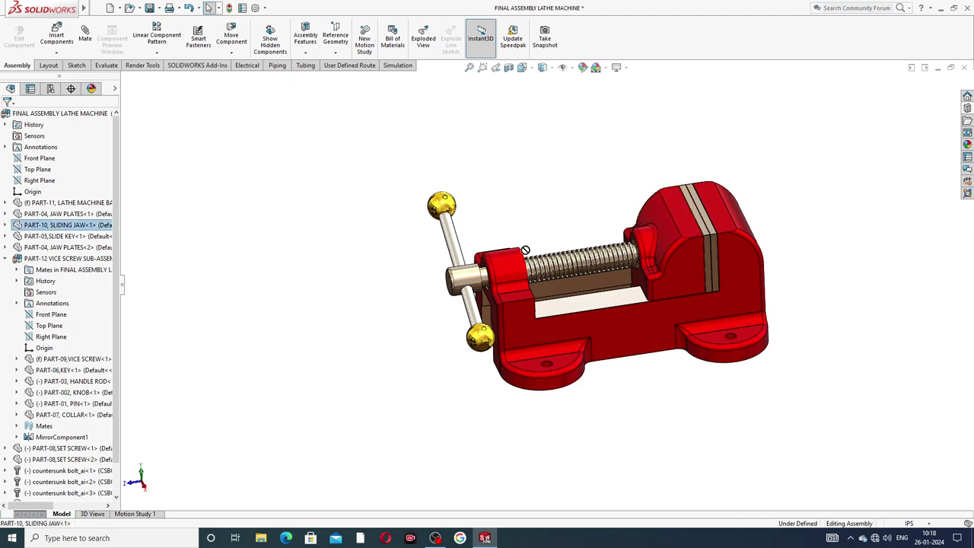
{"action": "left_click_drag", "start_coordinate": [677, 216], "coordinate": [515, 216]}
{"action": "middle_click_drag", "start_coordinate": [487, 191], "coordinate": [478, 256]}
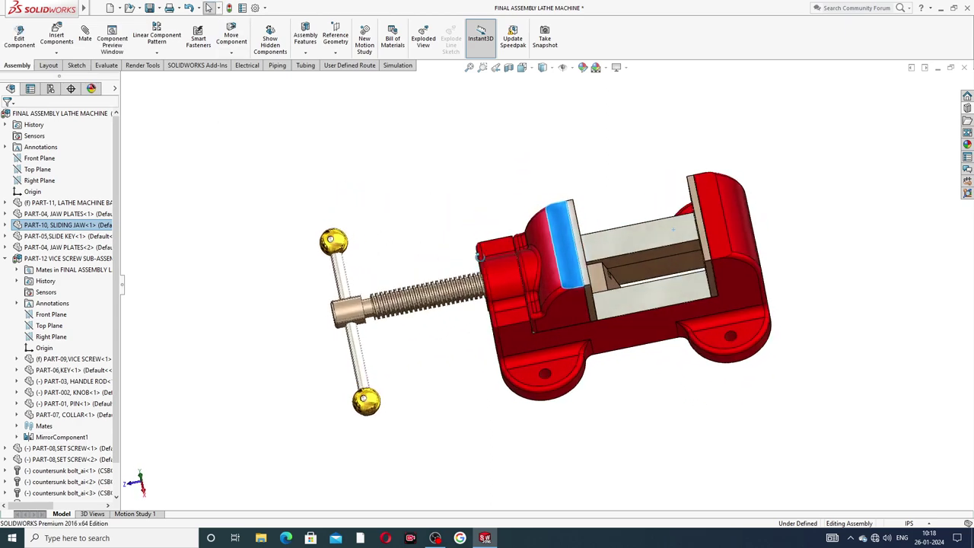
{"action": "left_click", "coordinate": [623, 211]}
Step: Examine the underside of the vice, including the slide key and its two set screws
{"action": "middle_click_drag", "start_coordinate": [624, 210], "coordinate": [652, 120]}
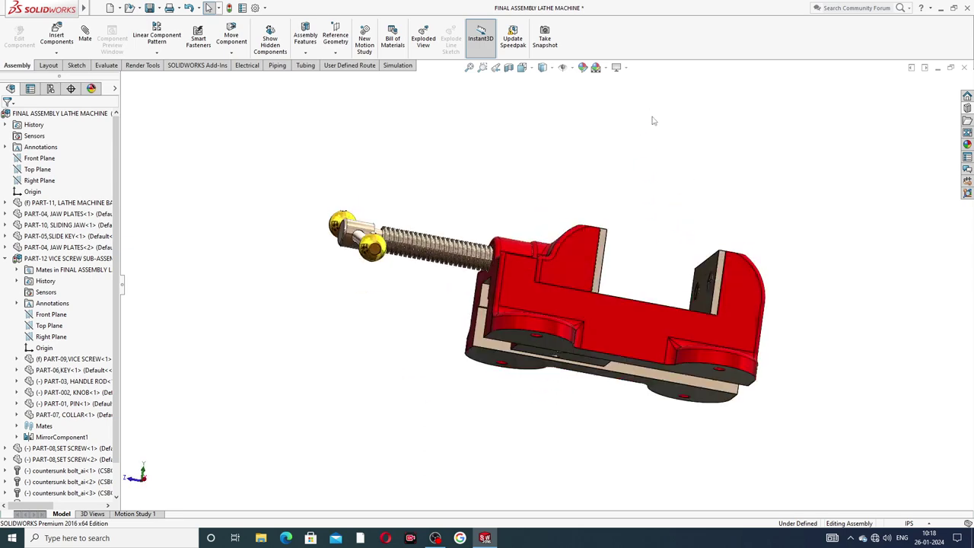
{"action": "middle_click_drag", "start_coordinate": [640, 268], "coordinate": [667, 157]}
{"action": "middle_click_drag", "start_coordinate": [652, 209], "coordinate": [552, 279]}
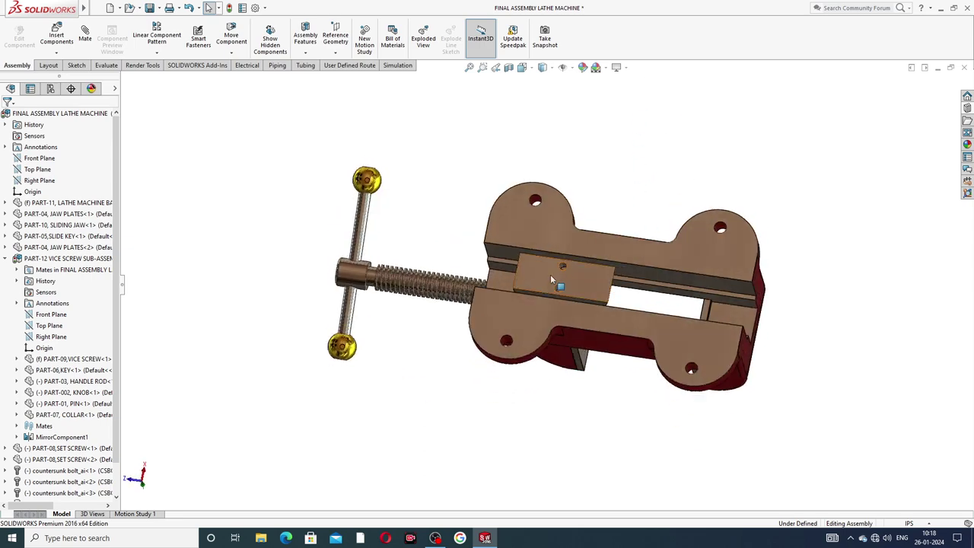
{"action": "scroll", "coordinate": [556, 282], "scroll_direction": "up", "scroll_amount": 5}
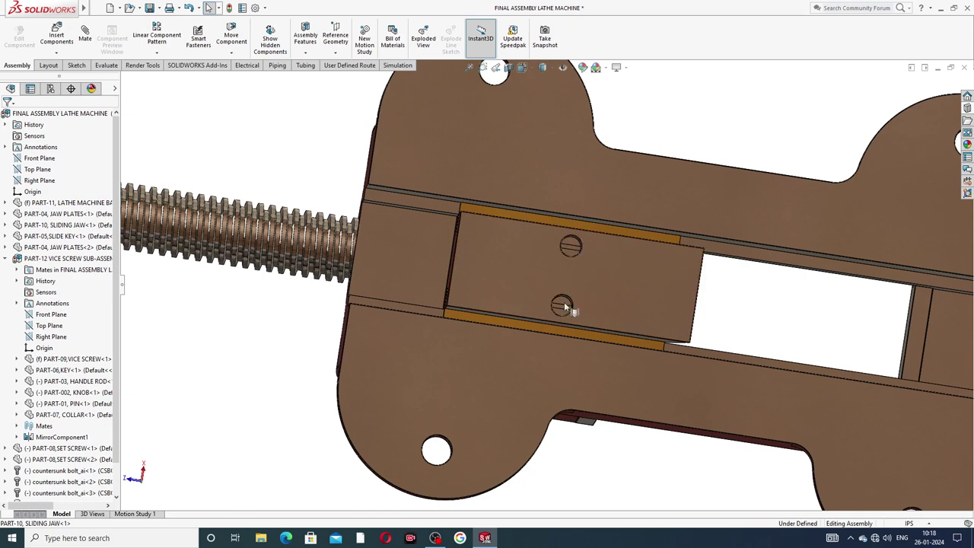
{"action": "scroll", "coordinate": [637, 244], "scroll_direction": "down", "scroll_amount": 8}
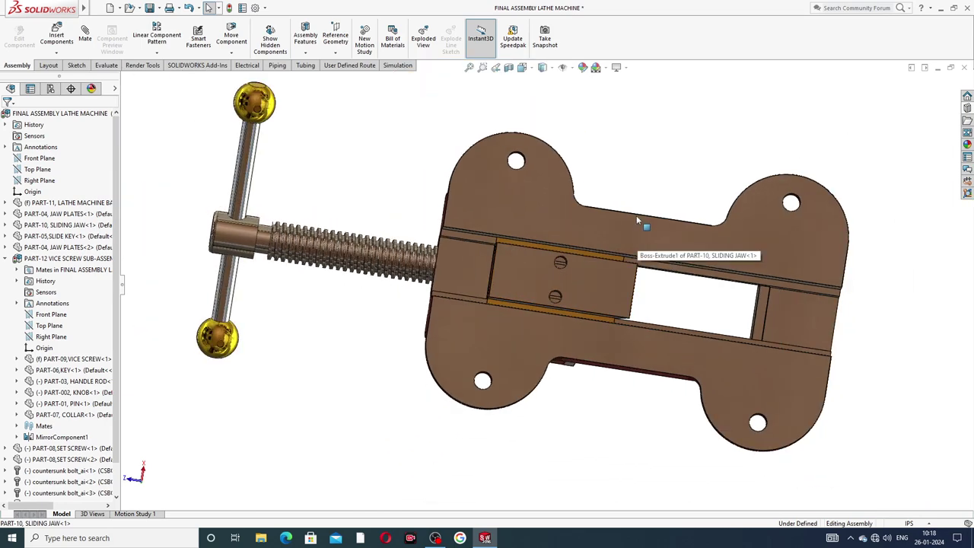
{"action": "middle_click_drag", "start_coordinate": [546, 146], "coordinate": [560, 318]}
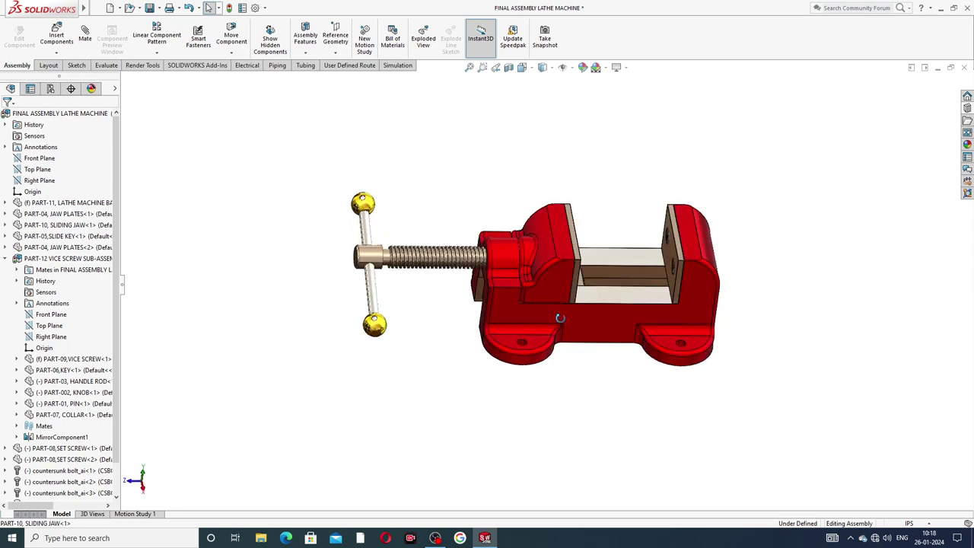
Step: Rotate the handle slightly using the upper knob and select the mirrored knob at the rod's other end
{"action": "left_click", "coordinate": [366, 217]}
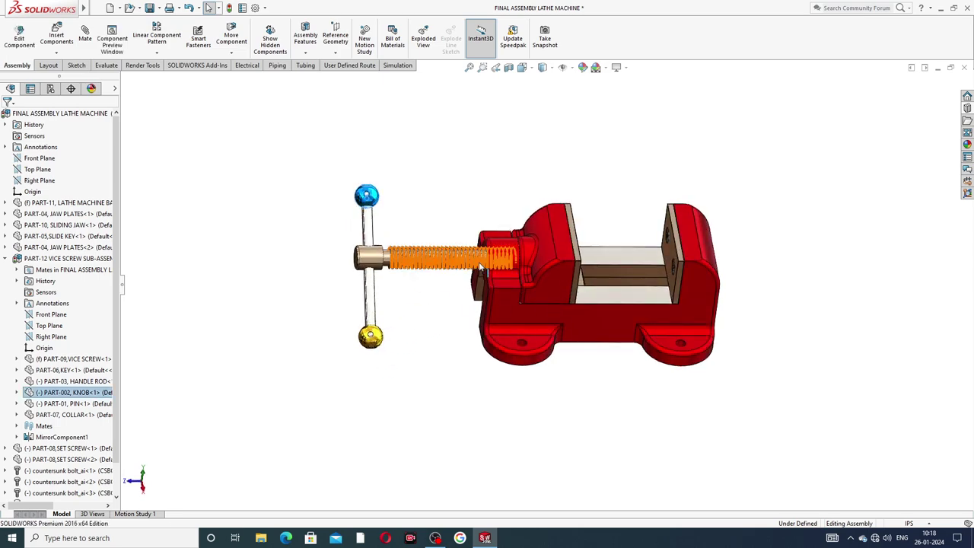
{"action": "scroll", "coordinate": [487, 272], "scroll_direction": "up", "scroll_amount": 2}
{"action": "middle_click_drag", "start_coordinate": [487, 272], "coordinate": [507, 336]}
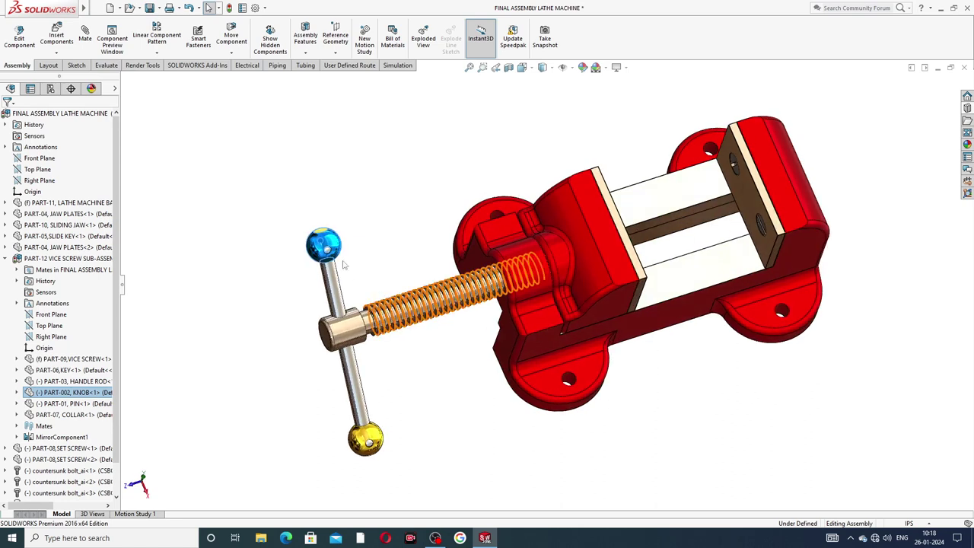
{"action": "left_click", "coordinate": [327, 249]}
{"action": "left_click", "coordinate": [429, 382]}
{"action": "scroll", "coordinate": [431, 384], "scroll_direction": "down", "scroll_amount": 3}
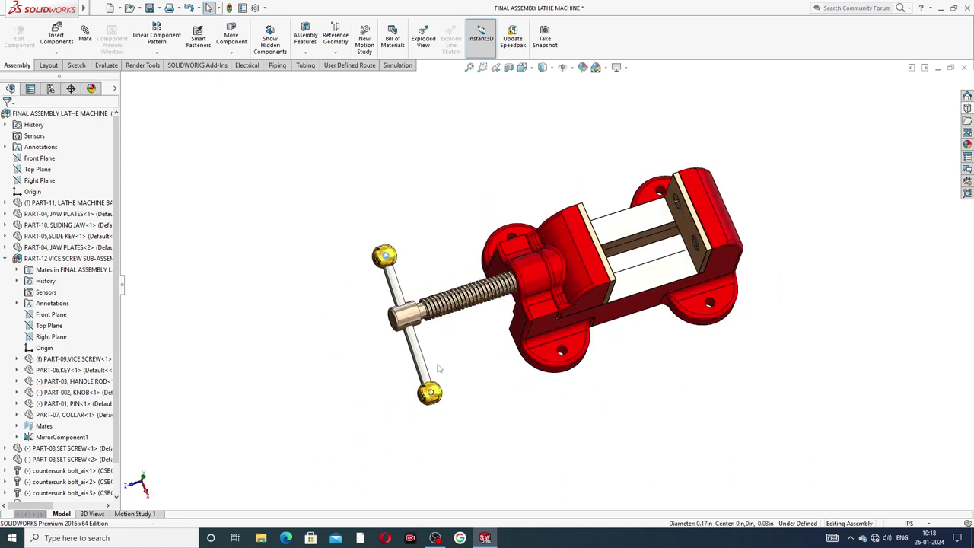
{"action": "left_click", "coordinate": [431, 393]}
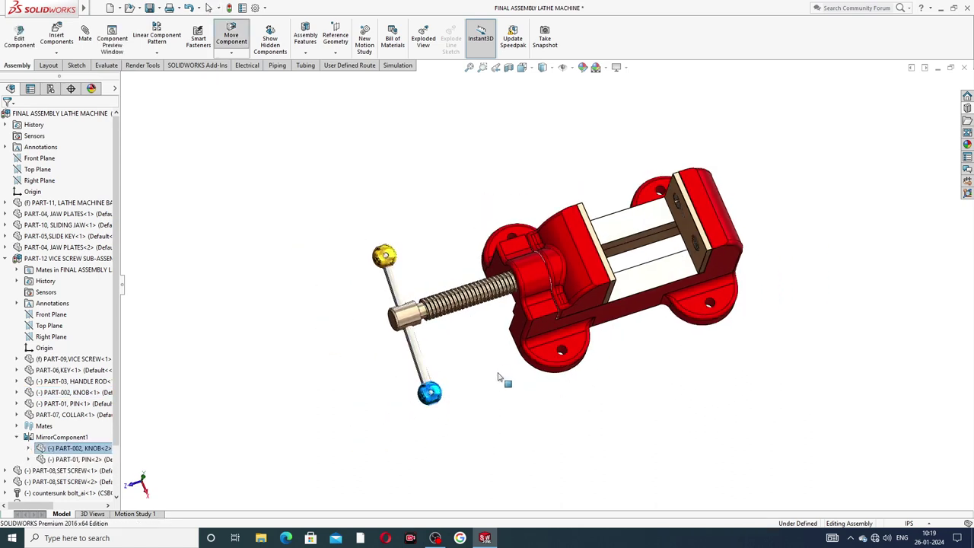
Step: Move the sliding jaw partway toward the fixed jaw
{"action": "scroll", "coordinate": [571, 324], "scroll_direction": "up", "scroll_amount": 2}
{"action": "left_click_drag", "start_coordinate": [578, 280], "coordinate": [617, 260]}
{"action": "left_click", "coordinate": [616, 337]}
{"action": "middle_click_drag", "start_coordinate": [518, 293], "coordinate": [530, 299]}
{"action": "scroll", "coordinate": [529, 299], "scroll_direction": "up", "scroll_amount": 4}
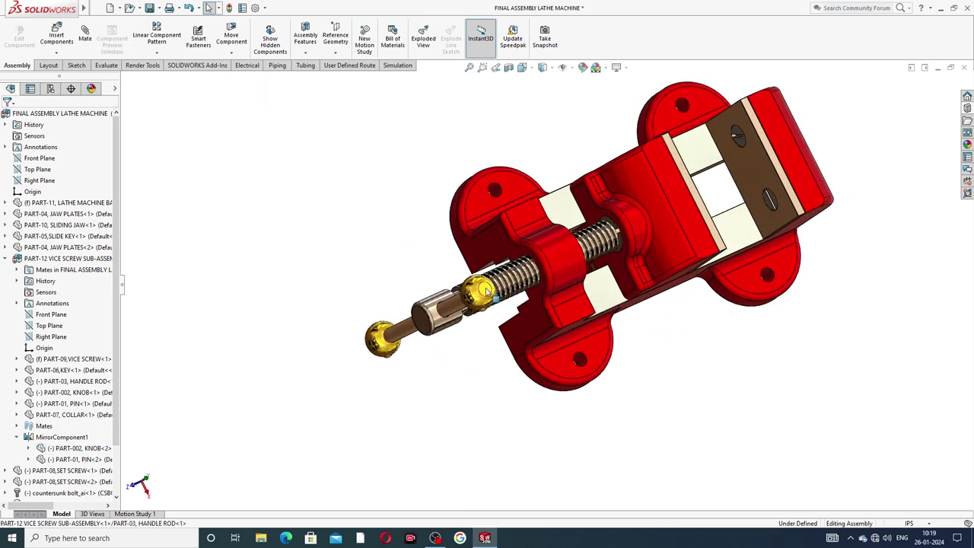
Step: Spin the handle rod around the vice screw axis by swinging its ends
{"action": "left_click_drag", "start_coordinate": [498, 322], "coordinate": [395, 263]}
{"action": "scroll", "coordinate": [450, 226], "scroll_direction": "up", "scroll_amount": 2}
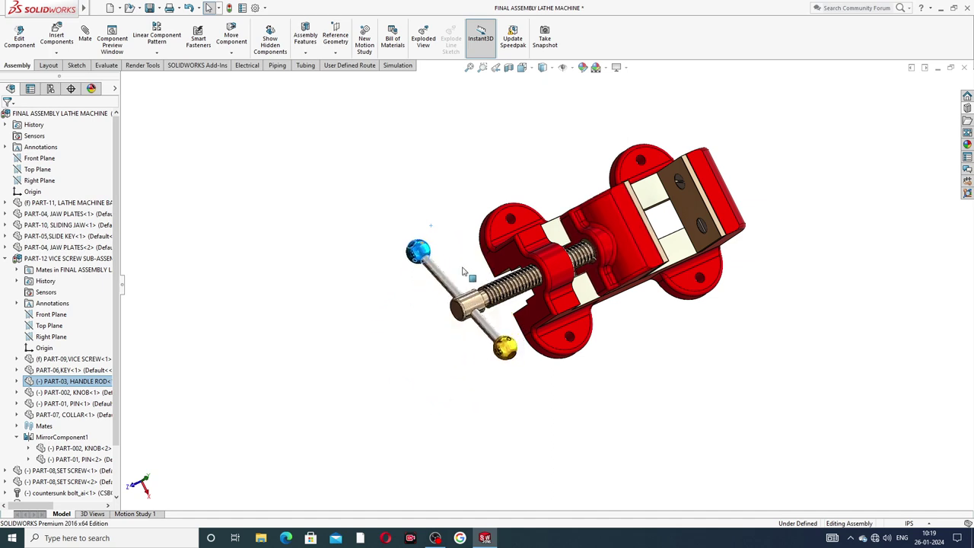
{"action": "left_click_drag", "start_coordinate": [544, 335], "coordinate": [776, 231]}
Step: Shift the sliding jaw slightly back toward the screw handle and clear the selection
{"action": "middle_click_drag", "start_coordinate": [776, 230], "coordinate": [621, 218]}
{"action": "left_click", "coordinate": [621, 217]}
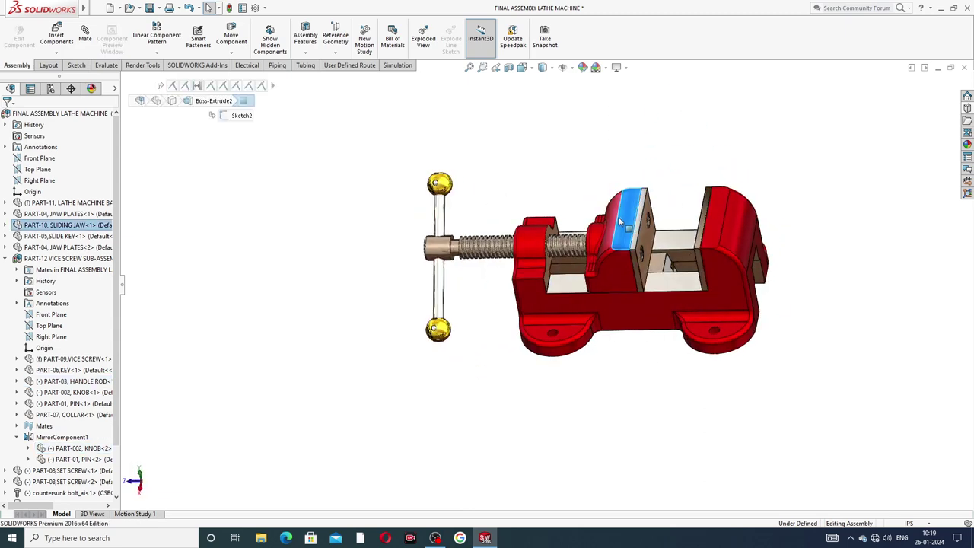
{"action": "mouse_move", "coordinate": [620, 217]}
{"action": "left_mouse_down"}
{"action": "mouse_move", "coordinate": [605, 221]}
{"action": "mouse_move", "coordinate": [656, 229]}
{"action": "mouse_move", "coordinate": [600, 231]}
{"action": "mouse_move", "coordinate": [632, 230]}
{"action": "left_mouse_up"}
{"action": "left_click", "coordinate": [583, 168]}
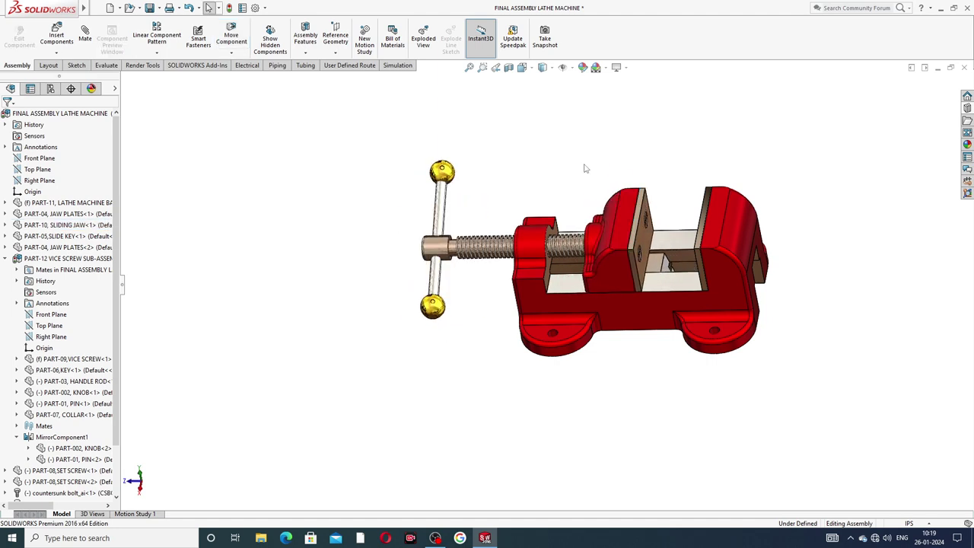
Step: Collapse the vice screw sub-assembly in the component tree and look over the complete vice
{"action": "middle_click_drag", "start_coordinate": [635, 225], "coordinate": [639, 270]}
{"action": "scroll", "coordinate": [638, 269], "scroll_direction": "down", "scroll_amount": 2}
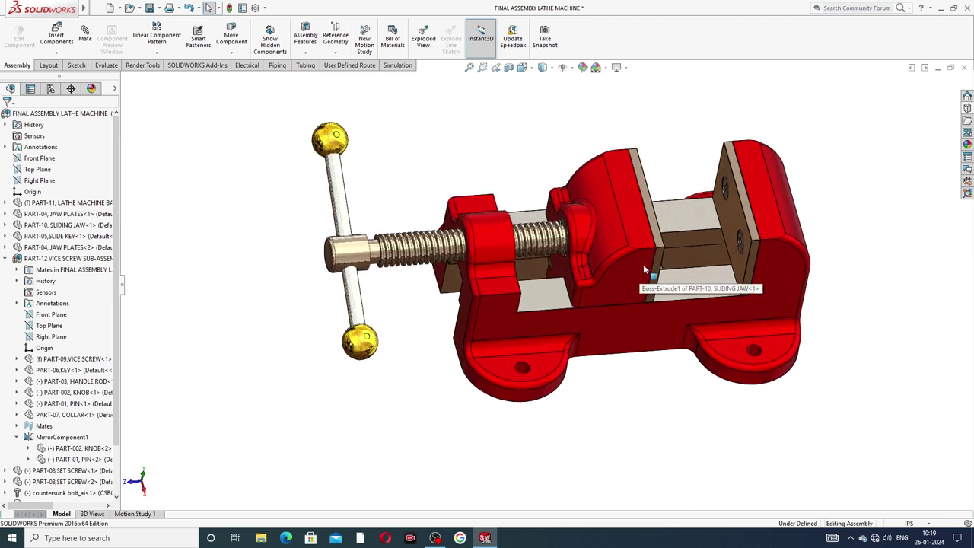
{"action": "scroll", "coordinate": [652, 268], "scroll_direction": "down", "scroll_amount": 2}
{"action": "scroll", "coordinate": [652, 268], "scroll_direction": "up", "scroll_amount": 2}
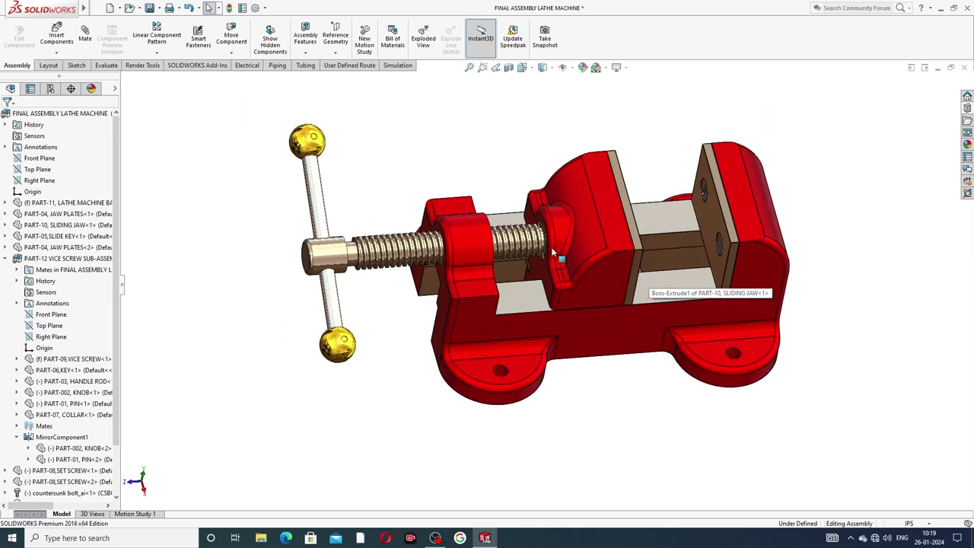
{"action": "left_click", "coordinate": [6, 258]}
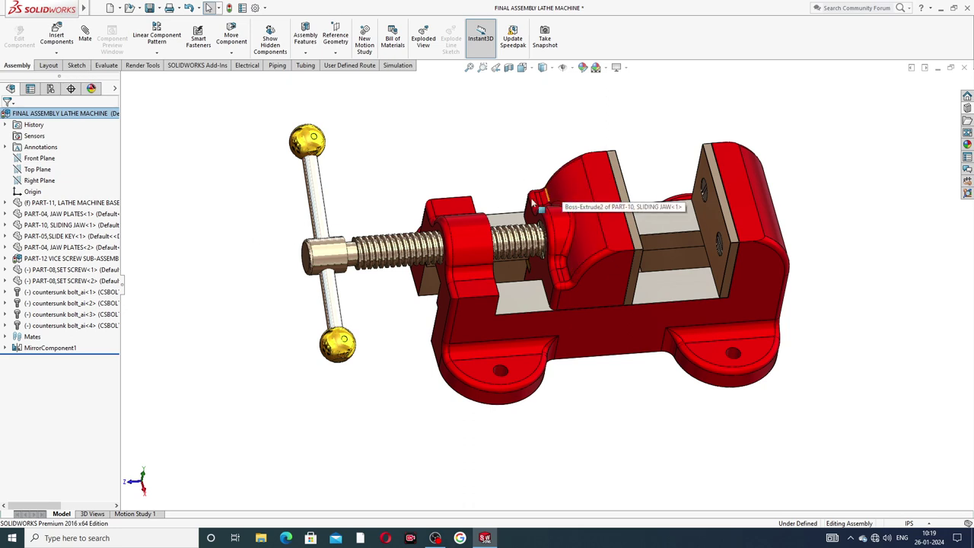
{"action": "scroll", "coordinate": [542, 198], "scroll_direction": "up", "scroll_amount": 3}
{"action": "scroll", "coordinate": [544, 267], "scroll_direction": "down", "scroll_amount": 5}
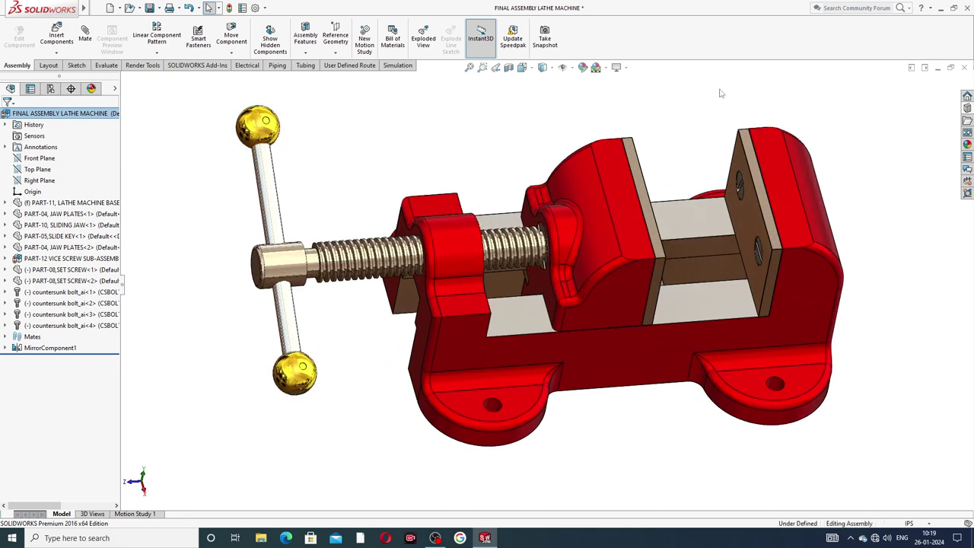
Step: Close the FINAL ASSEMBLY LATHE MACHINE document and save all modified documents
{"action": "left_click", "coordinate": [963, 68]}
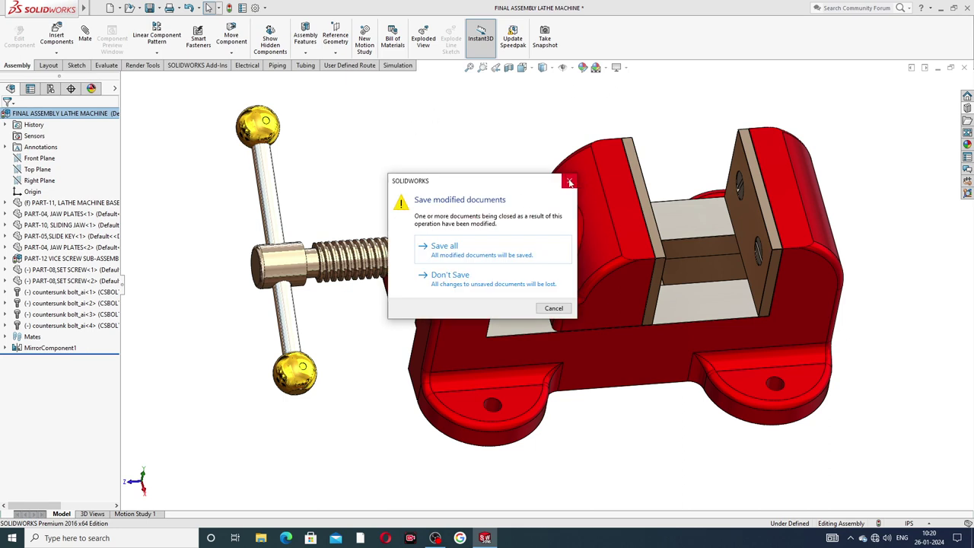
{"action": "left_click", "coordinate": [453, 253]}
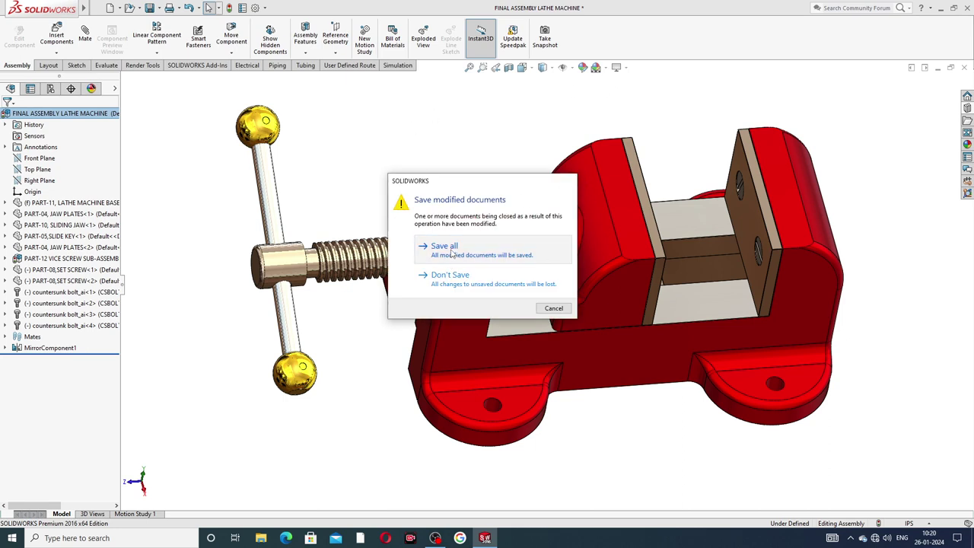
{"action": "left_click", "coordinate": [467, 230]}
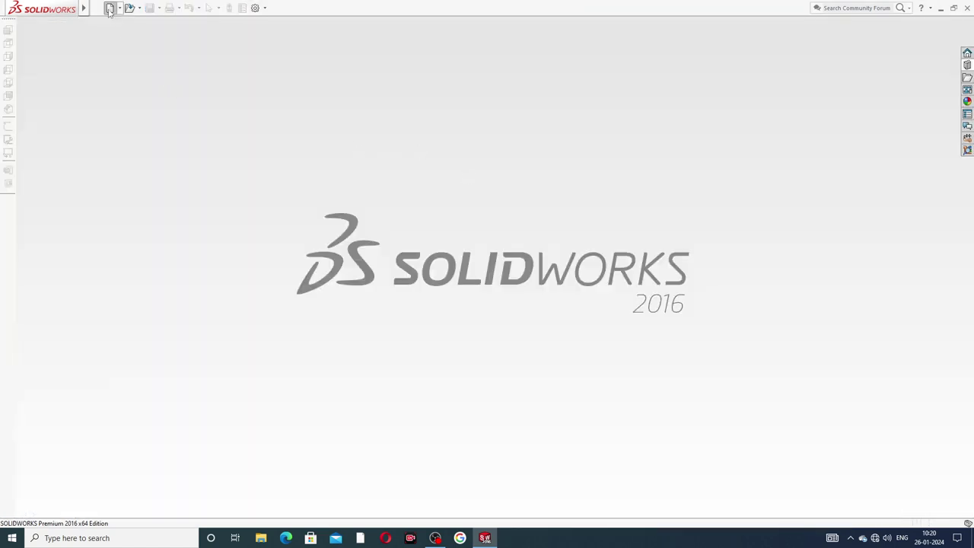
Step: Create a new assembly document without inserting a component and apply the Plain White scene
{"action": "left_click", "coordinate": [110, 9]}
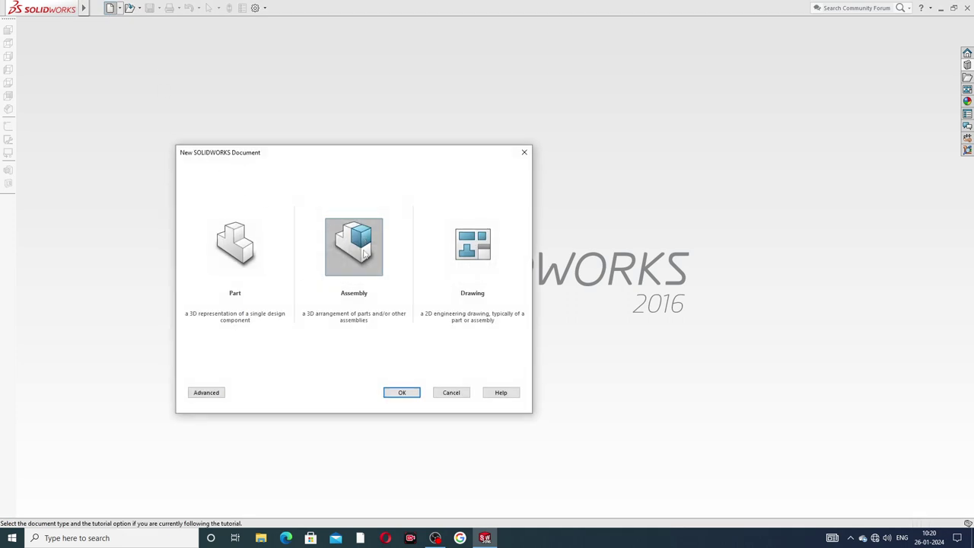
{"action": "left_click", "coordinate": [401, 393]}
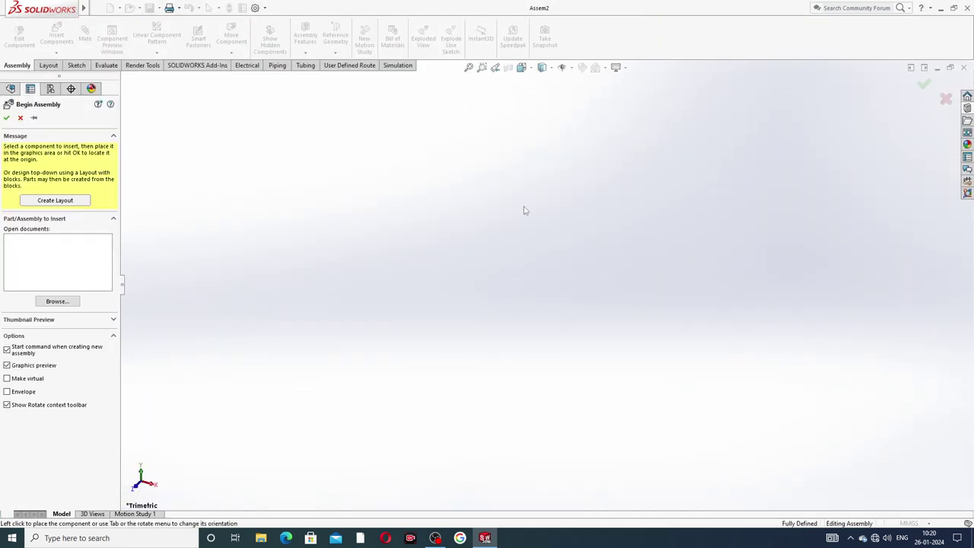
{"action": "left_click", "coordinate": [19, 118]}
{"action": "left_click", "coordinate": [610, 69]}
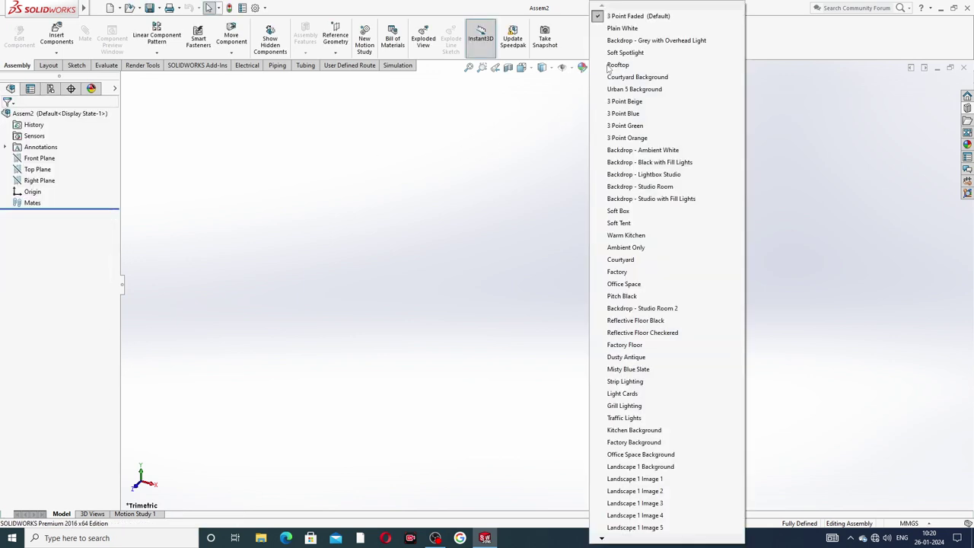
{"action": "left_click", "coordinate": [621, 28]}
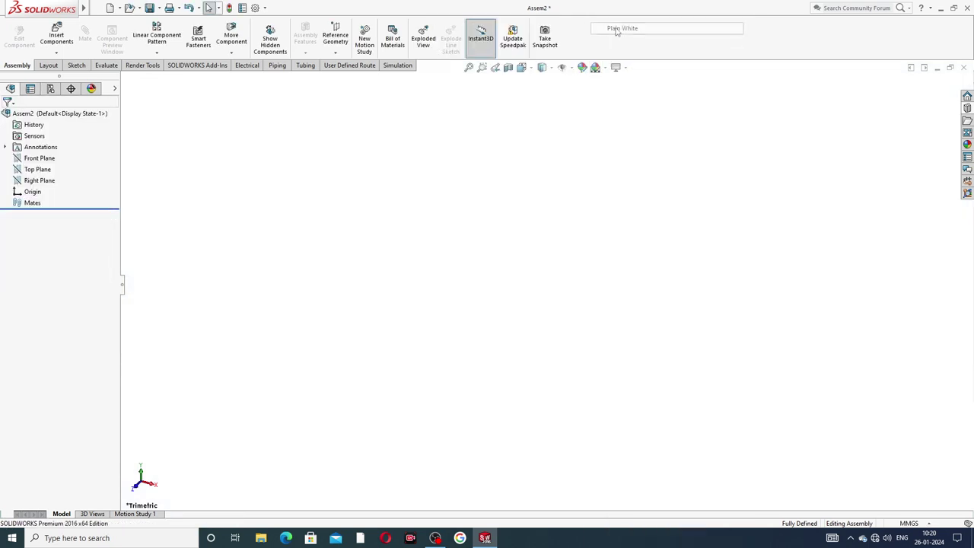
Step: Set both image quality resolutions, shaded/draft and wireframe, to the highest level in the document properties
{"action": "left_click", "coordinate": [256, 9]}
{"action": "left_click", "coordinate": [354, 98]}
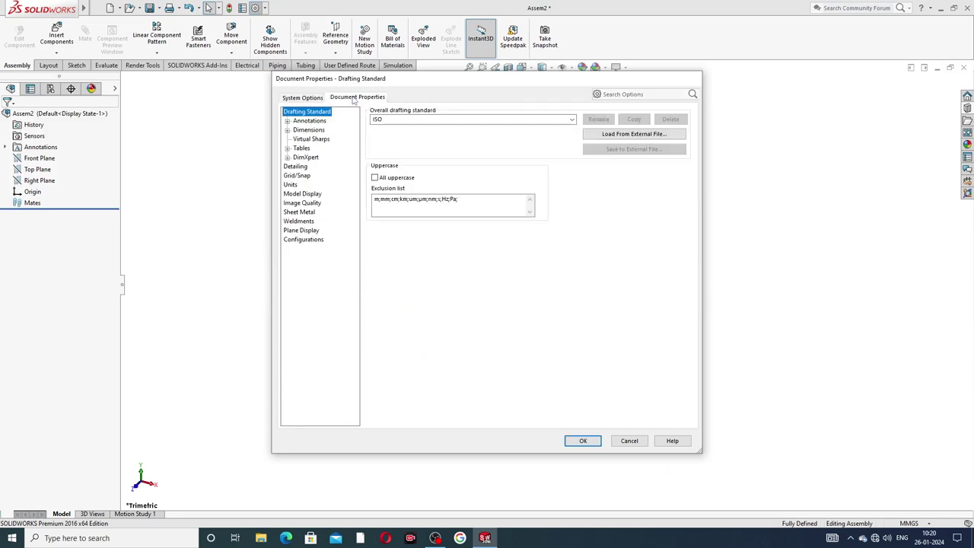
{"action": "left_click", "coordinate": [302, 203]}
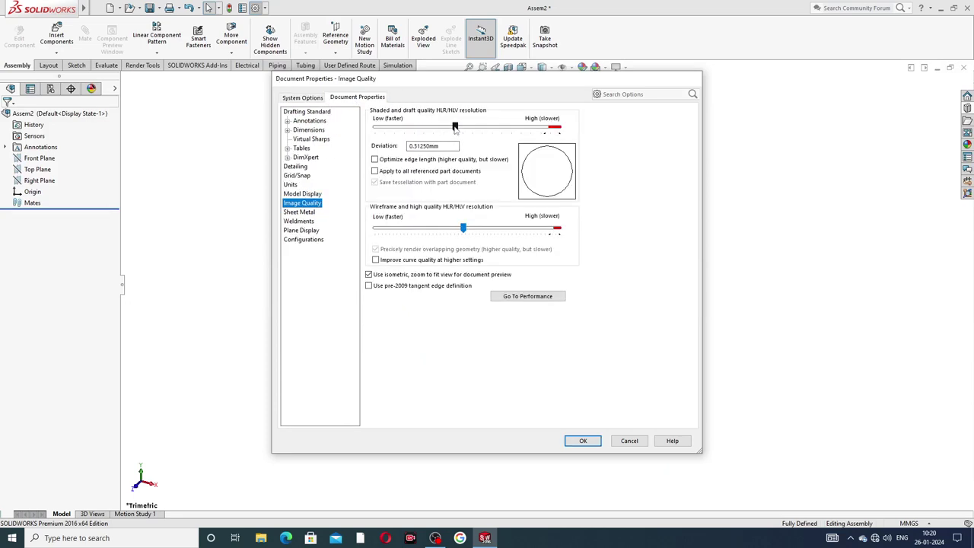
{"action": "left_click_drag", "start_coordinate": [455, 128], "coordinate": [595, 145]}
{"action": "left_click_drag", "start_coordinate": [463, 228], "coordinate": [608, 240]}
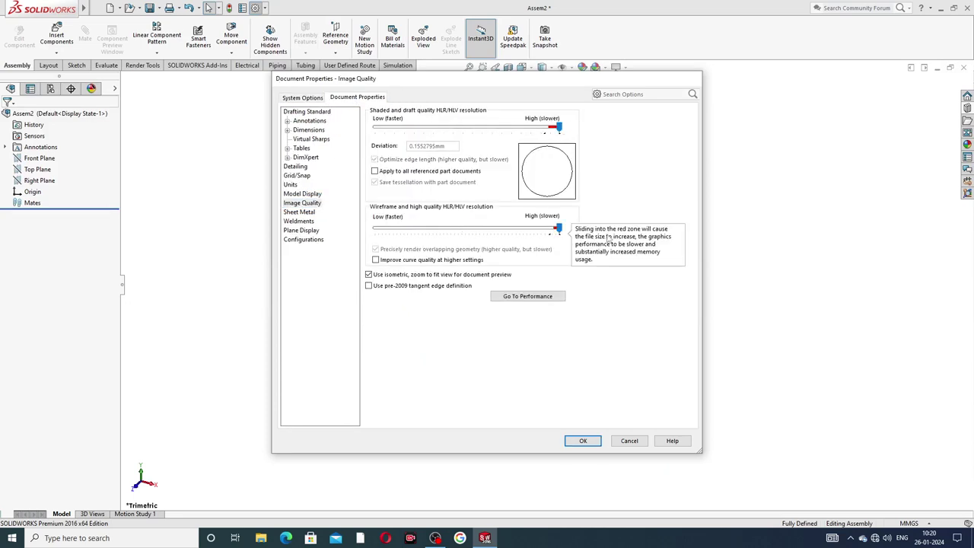
{"action": "left_click", "coordinate": [581, 443]}
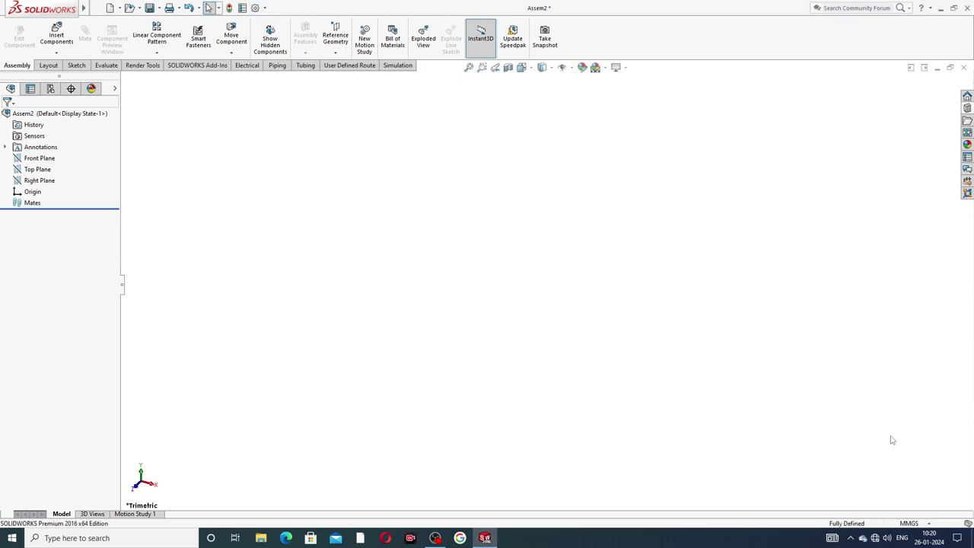
Step: Set the assembly document's unit system to IPS (inch, pound, second)
{"action": "left_click", "coordinate": [910, 523]}
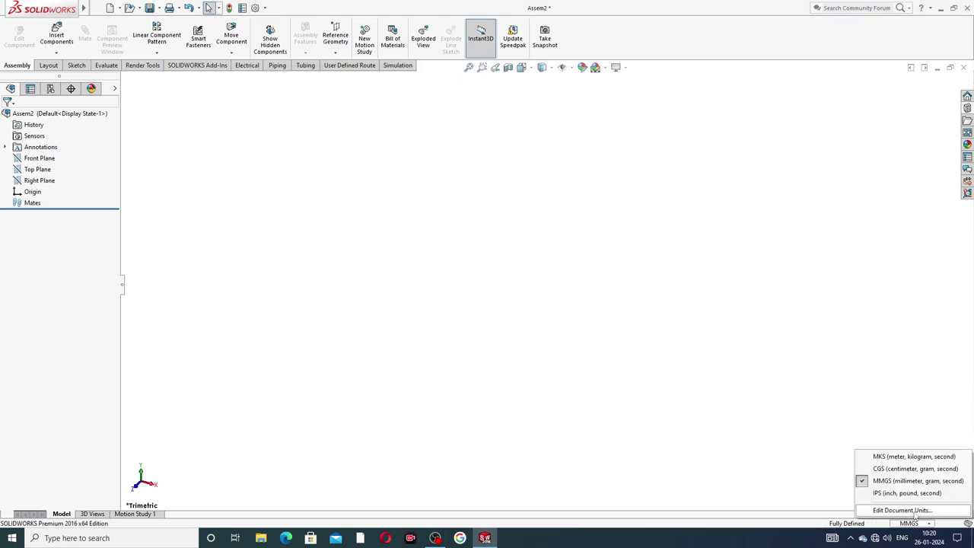
{"action": "left_click", "coordinate": [906, 494]}
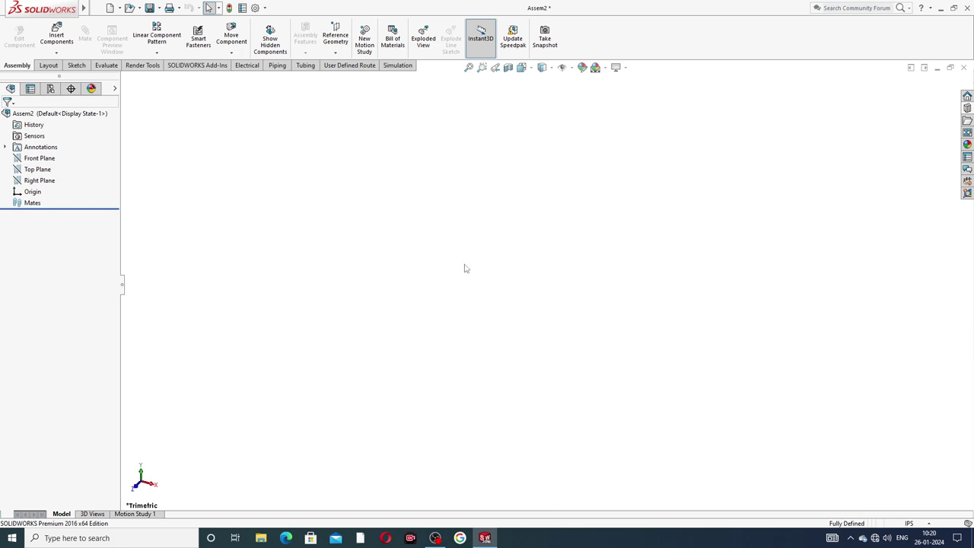
Step: Insert the PART-11, LATHE MACHINE BASE part from the 9.BENCH WISE LATH MACHINE folder as the assembly's first component
{"action": "left_click", "coordinate": [57, 37]}
{"action": "left_click", "coordinate": [60, 293]}
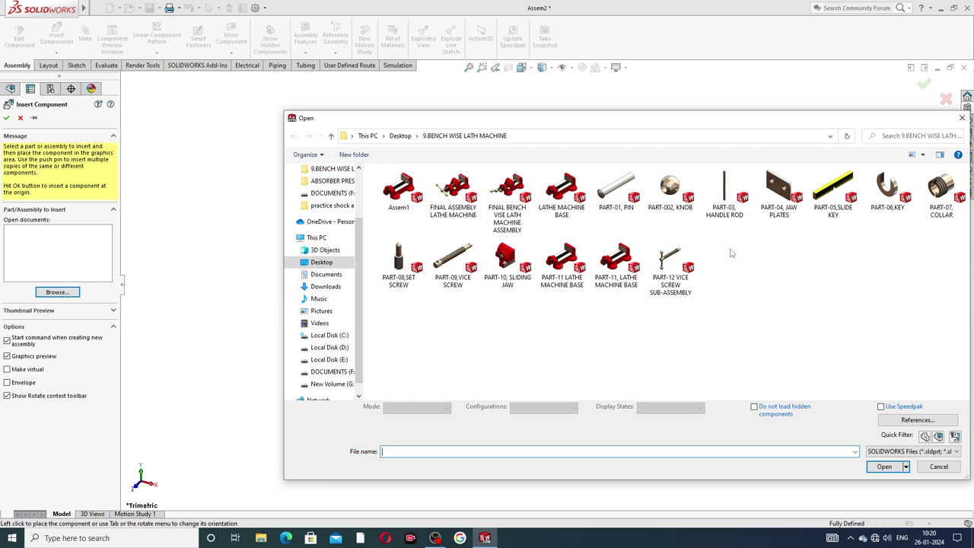
{"action": "left_click", "coordinate": [617, 261]}
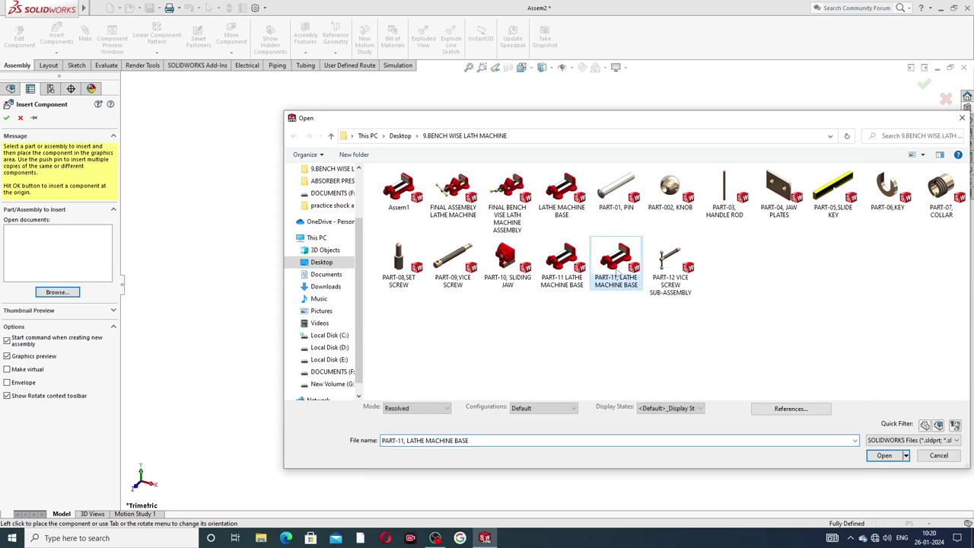
{"action": "left_click", "coordinate": [871, 456]}
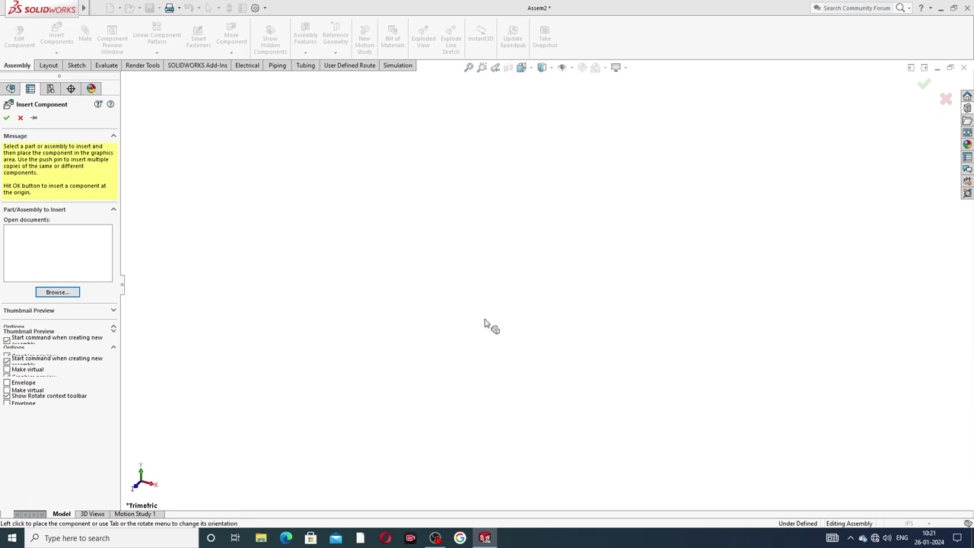
{"action": "left_click", "coordinate": [560, 306]}
{"action": "mouse_move", "coordinate": [588, 312]}
{"action": "middle_mouse_down"}
{"action": "mouse_move", "coordinate": [609, 327]}
{"action": "mouse_move", "coordinate": [552, 311]}
{"action": "mouse_move", "coordinate": [663, 257]}
{"action": "middle_mouse_up"}
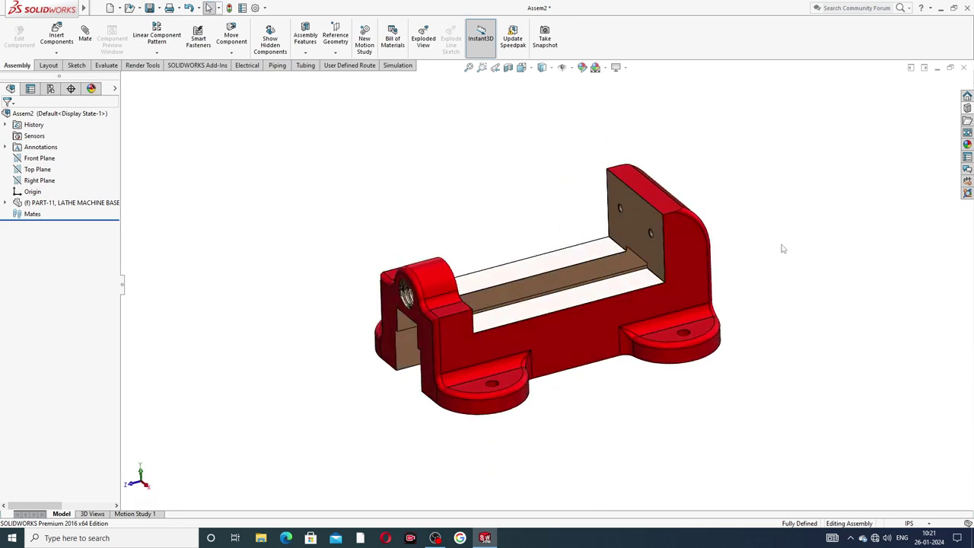
{"action": "middle_click_drag", "start_coordinate": [573, 286], "coordinate": [560, 302]}
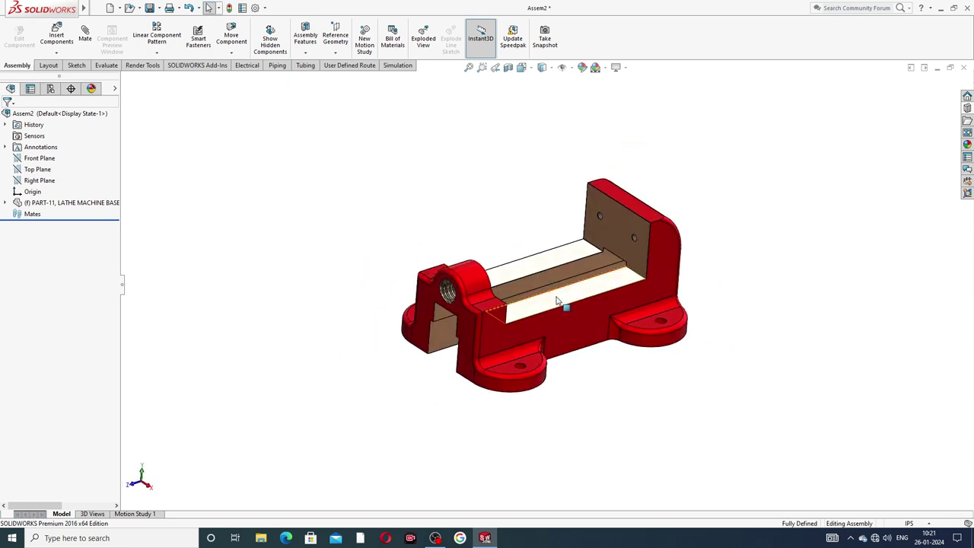
{"action": "scroll", "coordinate": [556, 299], "scroll_direction": "down", "scroll_amount": 3}
{"action": "scroll", "coordinate": [550, 180], "scroll_direction": "up", "scroll_amount": 2}
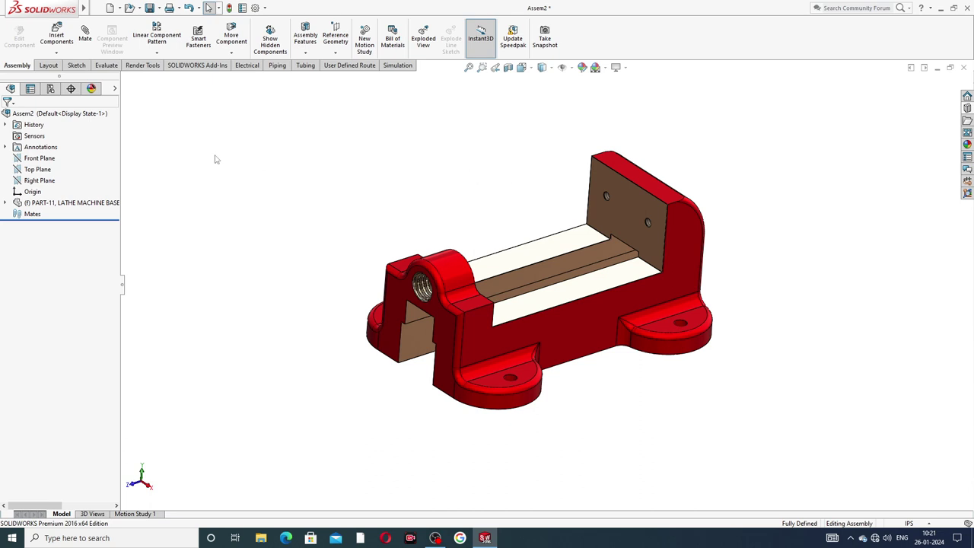
Step: Insert the PART-04, JAW PLATES part and place it loose above the lathe machine base
{"action": "left_click", "coordinate": [58, 39]}
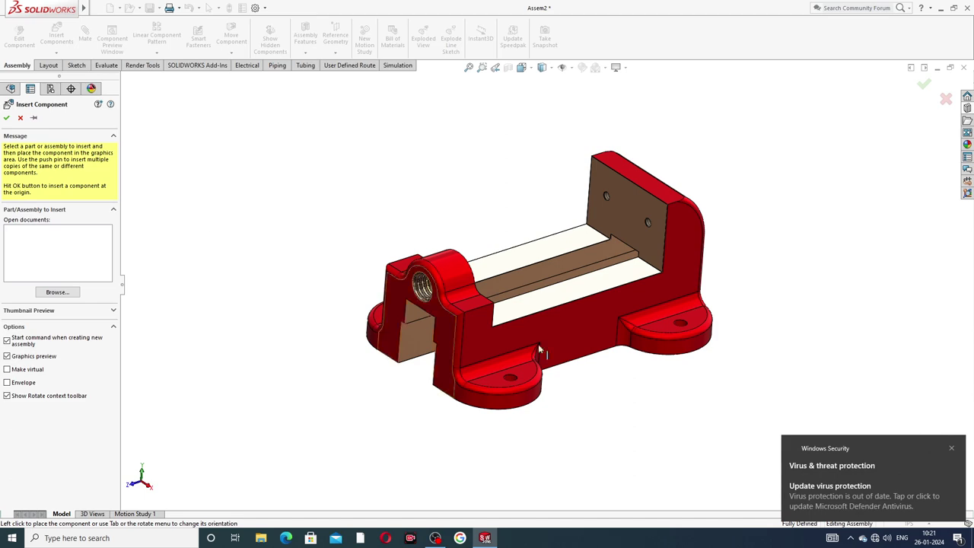
{"action": "left_click", "coordinate": [951, 449]}
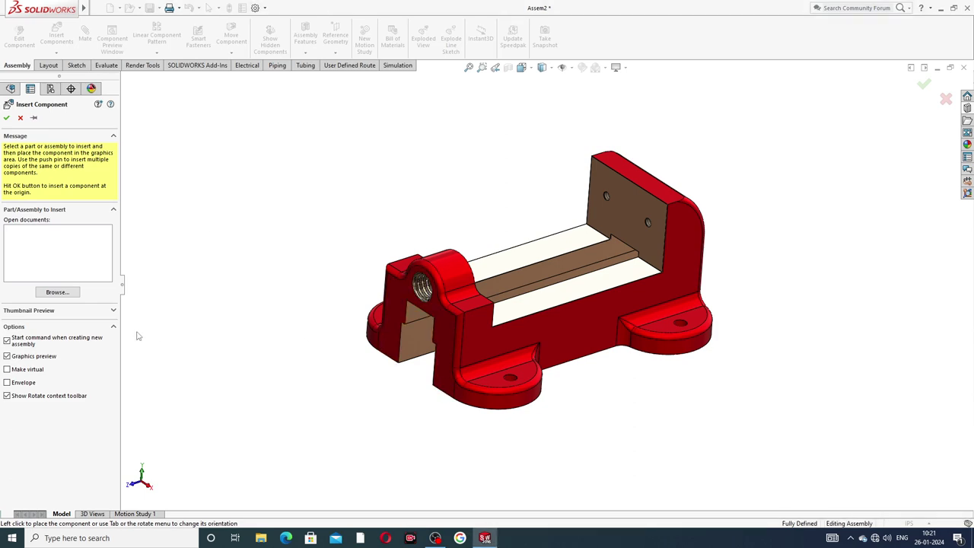
{"action": "left_click", "coordinate": [57, 292]}
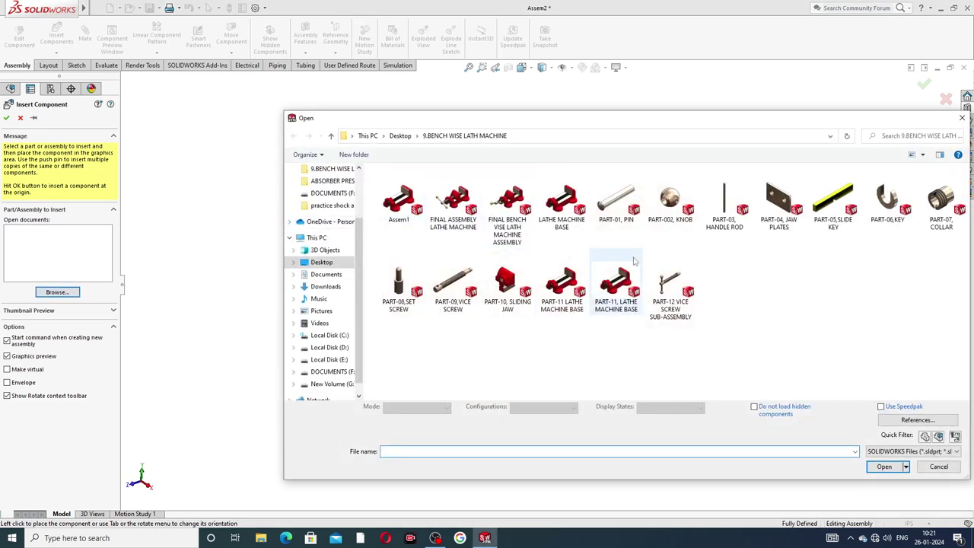
{"action": "left_click", "coordinate": [784, 210]}
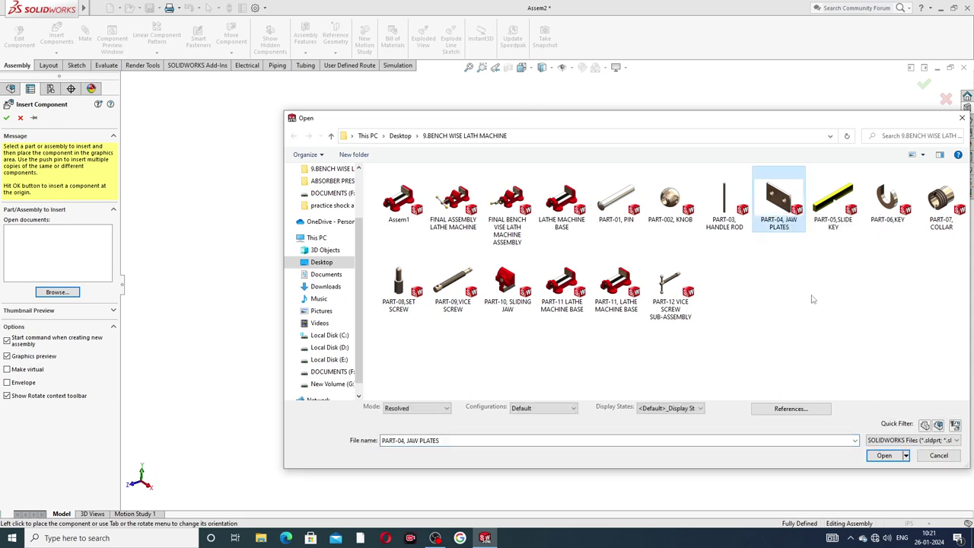
{"action": "left_click", "coordinate": [883, 455]}
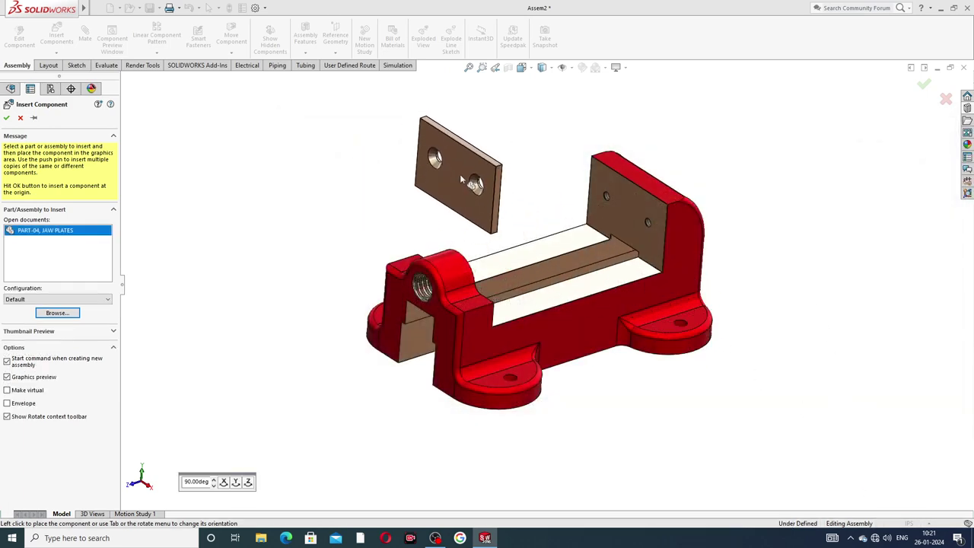
{"action": "left_click", "coordinate": [475, 176]}
{"action": "scroll", "coordinate": [532, 174], "scroll_direction": "down", "scroll_amount": 2}
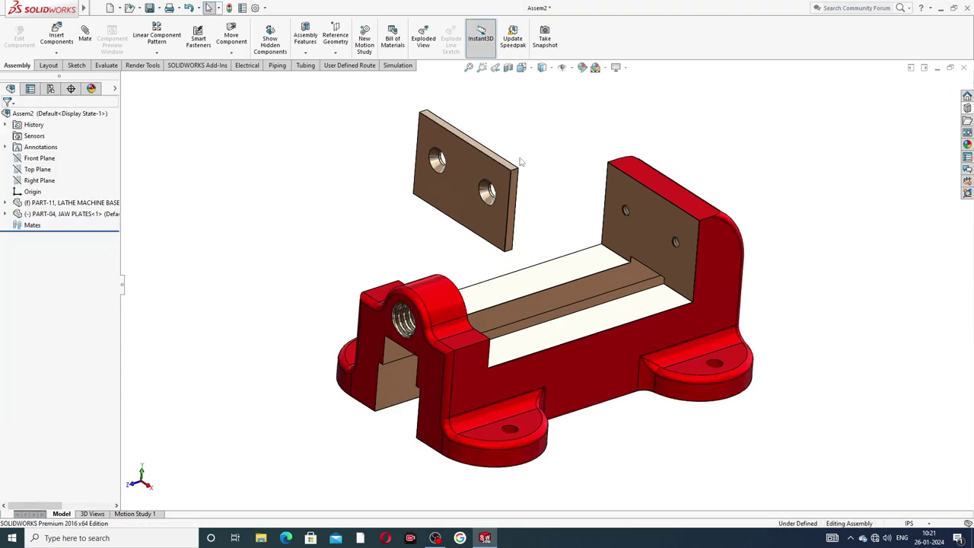
{"action": "scroll", "coordinate": [531, 174], "scroll_direction": "up", "scroll_amount": 2}
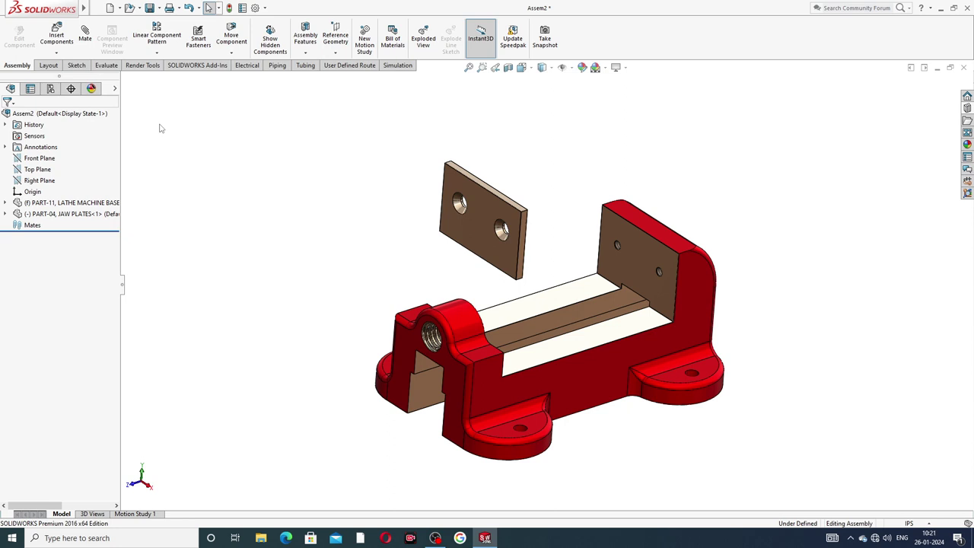
Step: Mate the jaw plate's top face coincident with the top face of the base's fixed jaw
{"action": "left_click", "coordinate": [88, 40]}
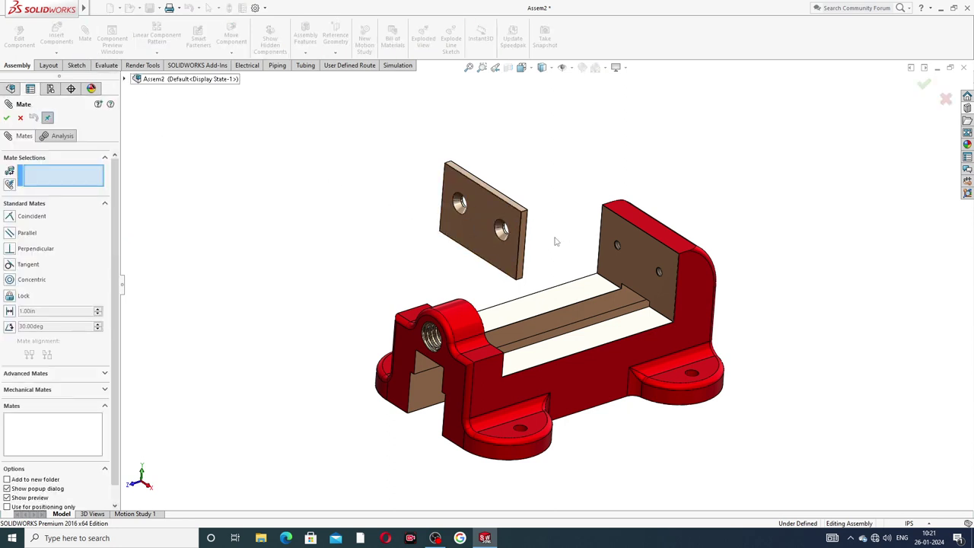
{"action": "scroll", "coordinate": [555, 242], "scroll_direction": "down", "scroll_amount": 2}
{"action": "left_click", "coordinate": [677, 214]}
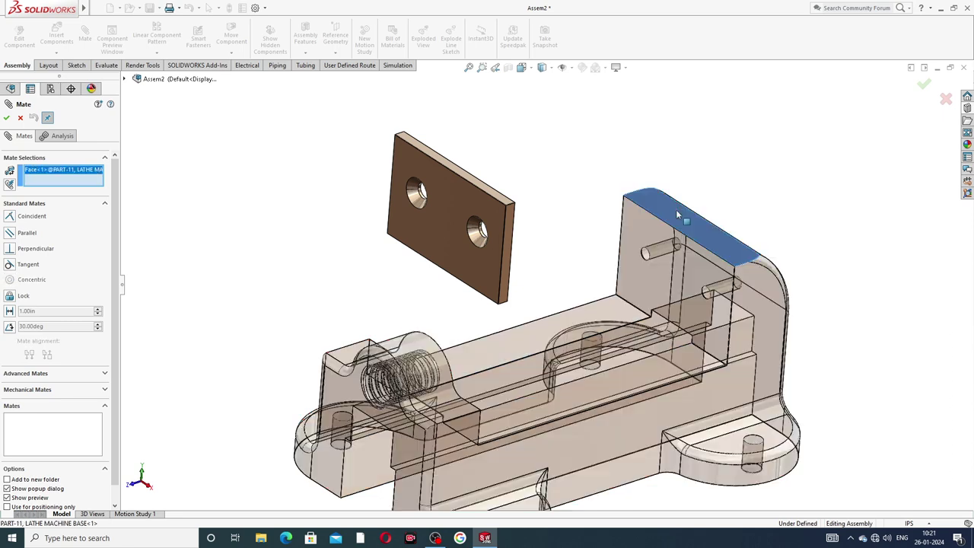
{"action": "left_click", "coordinate": [501, 199]}
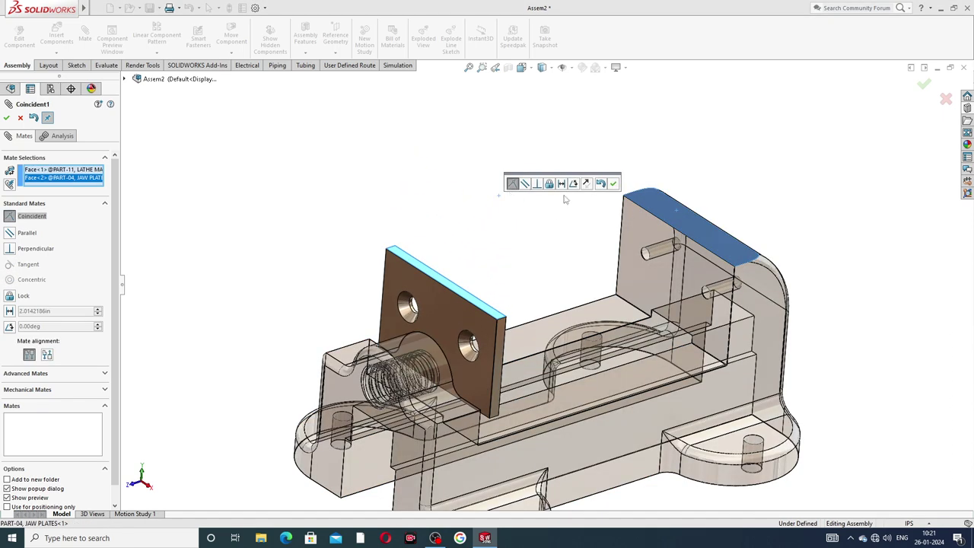
{"action": "left_click", "coordinate": [614, 184]}
Step: Mate the jaw plate's end face coincident with the side face of the lathe machine base
{"action": "scroll", "coordinate": [588, 304], "scroll_direction": "down", "scroll_amount": 2}
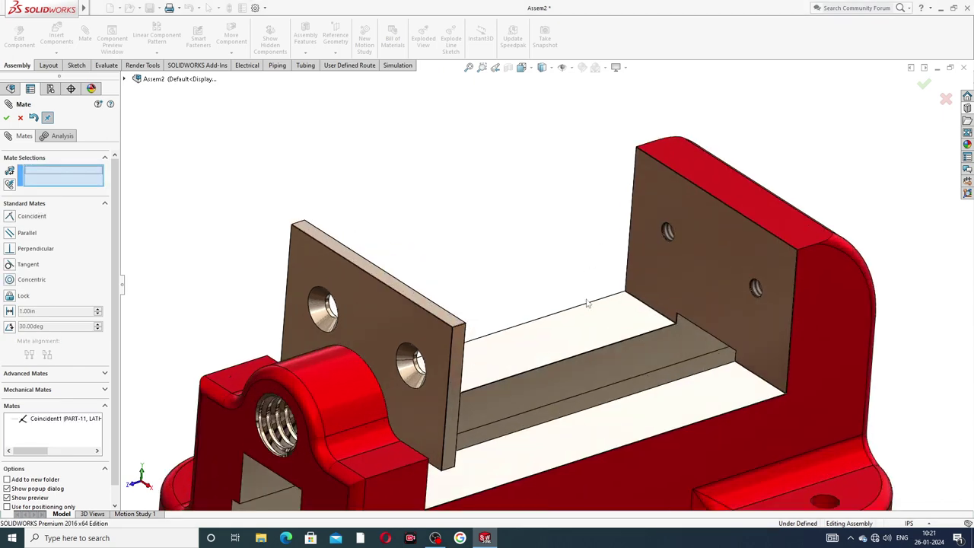
{"action": "left_click", "coordinate": [812, 306]}
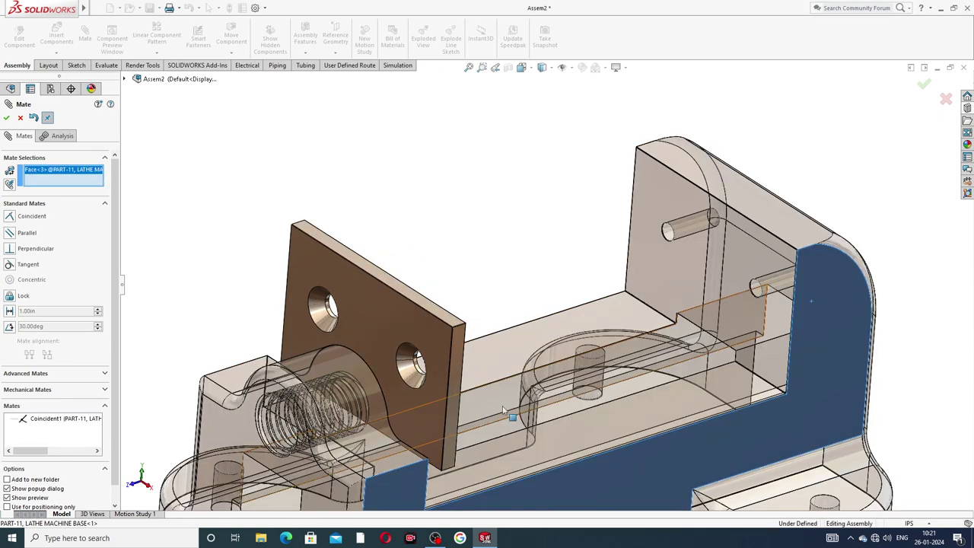
{"action": "left_click", "coordinate": [454, 374]}
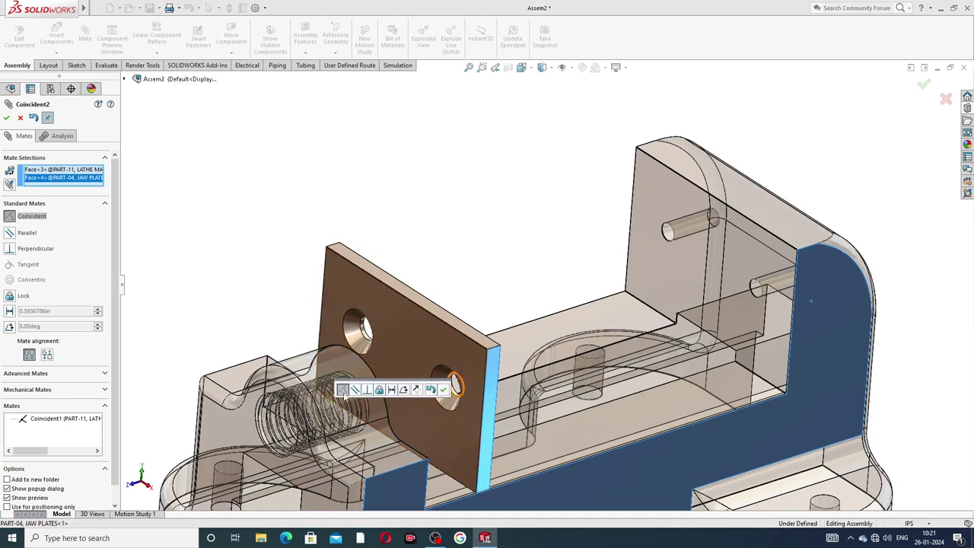
{"action": "left_click", "coordinate": [443, 389]}
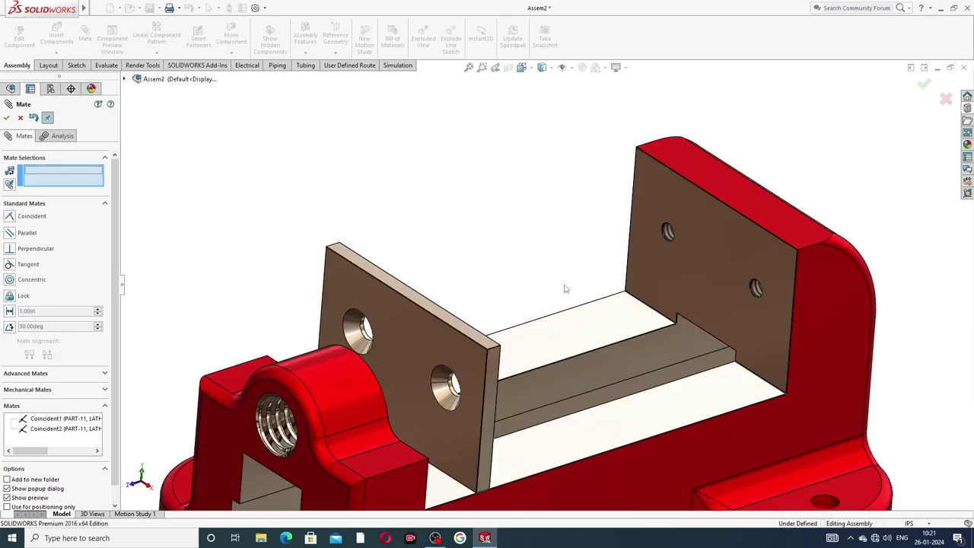
Step: Mate the jaw plate's back face coincident with the inner, drilled face of the base's fixed jaw and finish mating
{"action": "left_click", "coordinate": [702, 245]}
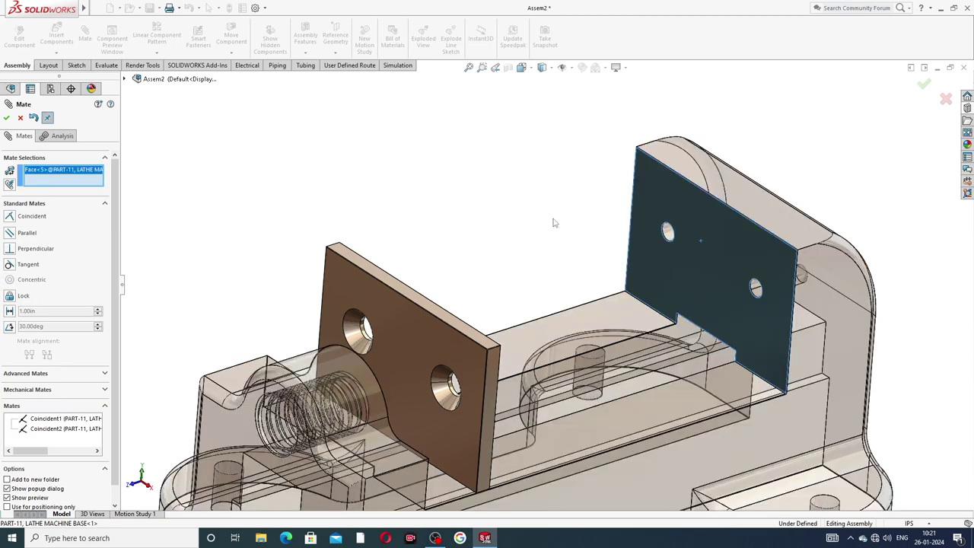
{"action": "middle_click_drag", "start_coordinate": [554, 222], "coordinate": [511, 343]}
{"action": "left_click", "coordinate": [435, 346]}
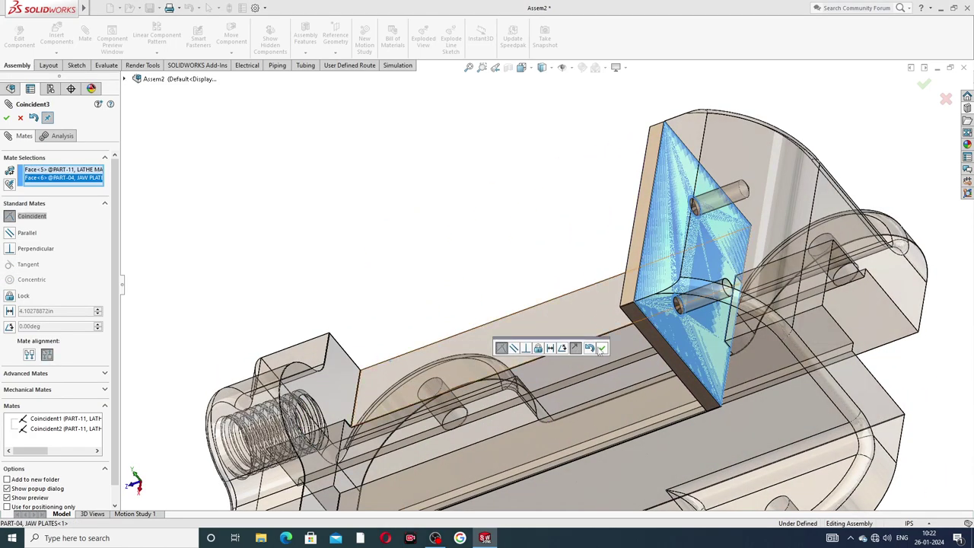
{"action": "left_click", "coordinate": [600, 348]}
{"action": "scroll", "coordinate": [563, 263], "scroll_direction": "up", "scroll_amount": 3}
{"action": "middle_click_drag", "start_coordinate": [559, 276], "coordinate": [643, 283]}
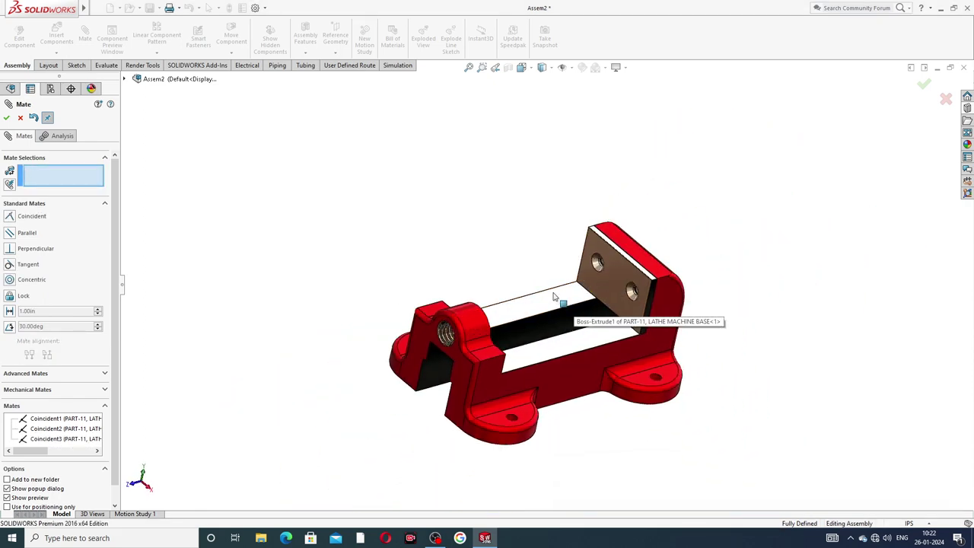
{"action": "scroll", "coordinate": [554, 297], "scroll_direction": "down", "scroll_amount": 2}
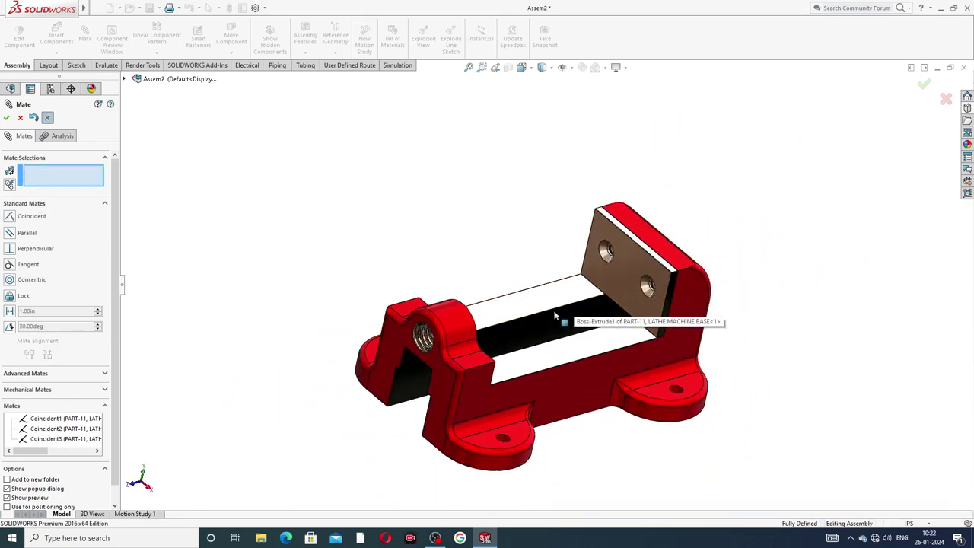
{"action": "left_click", "coordinate": [7, 118]}
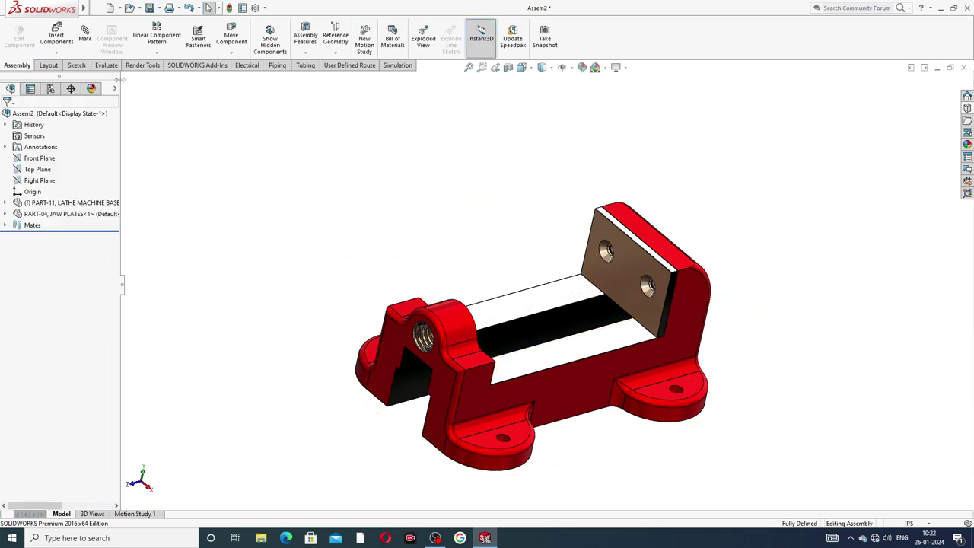
Step: Insert PART-05,SLIDE KEY and PART-10, SLIDING JAW together, placing the key above the base and the sliding jaw beside it
{"action": "left_click", "coordinate": [56, 35]}
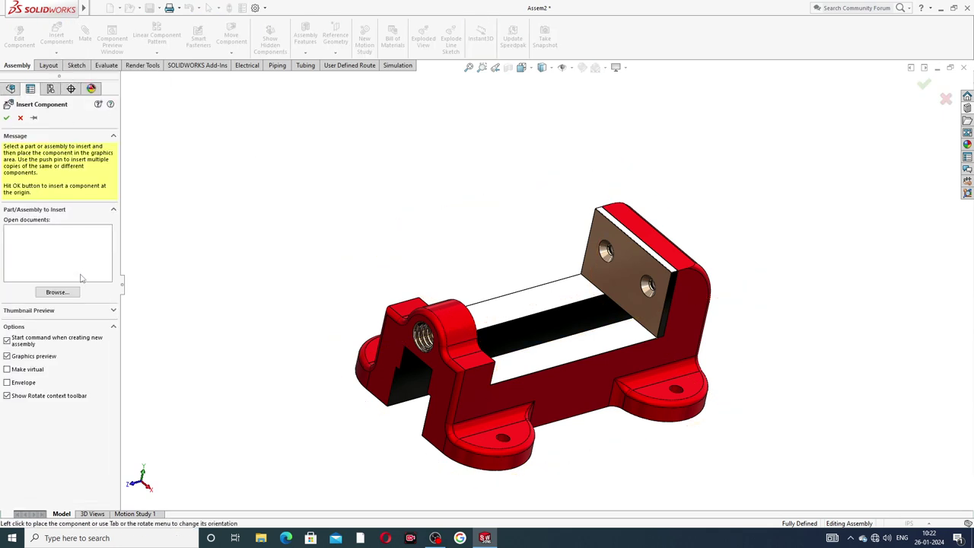
{"action": "left_click", "coordinate": [64, 294]}
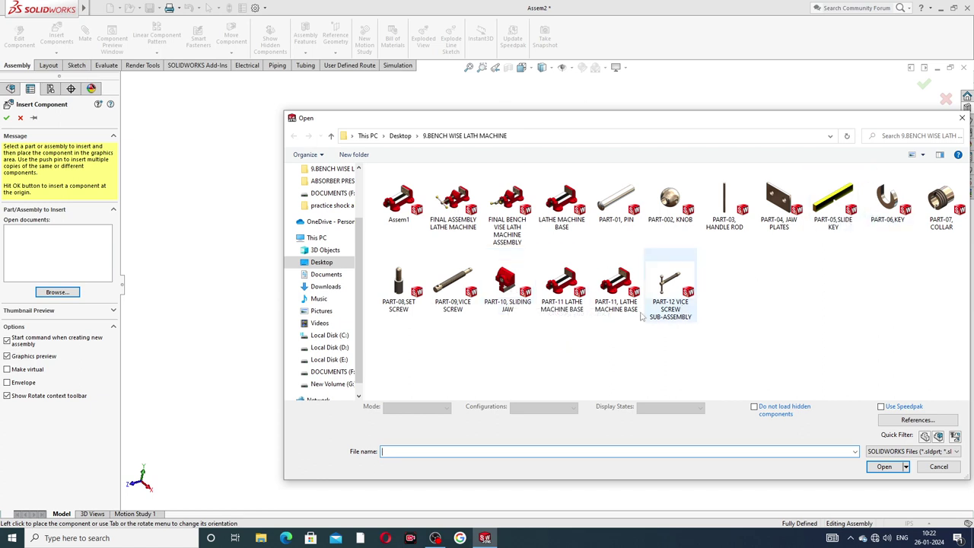
{"action": "left_click", "coordinate": [504, 290]}
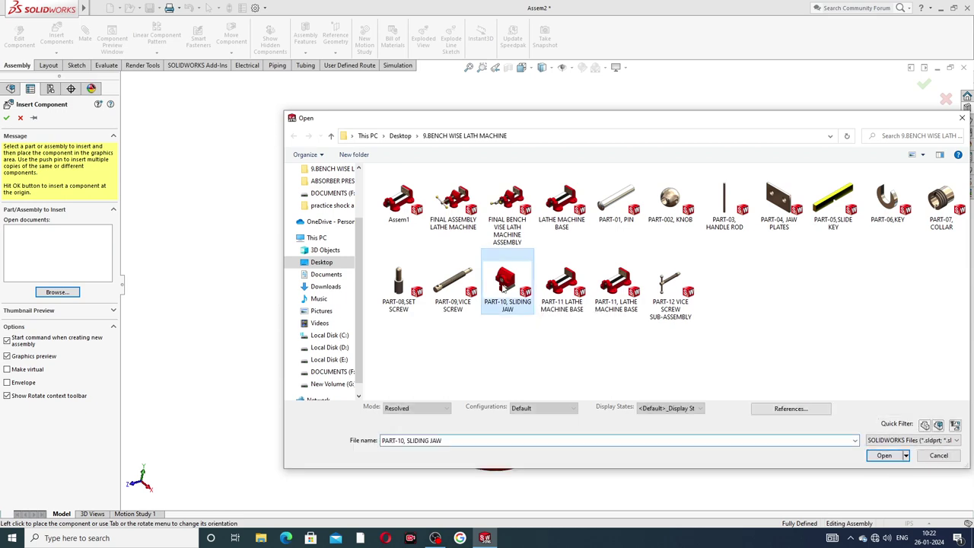
{"action": "left_click", "coordinate": [835, 203], "text": "ctrl"}
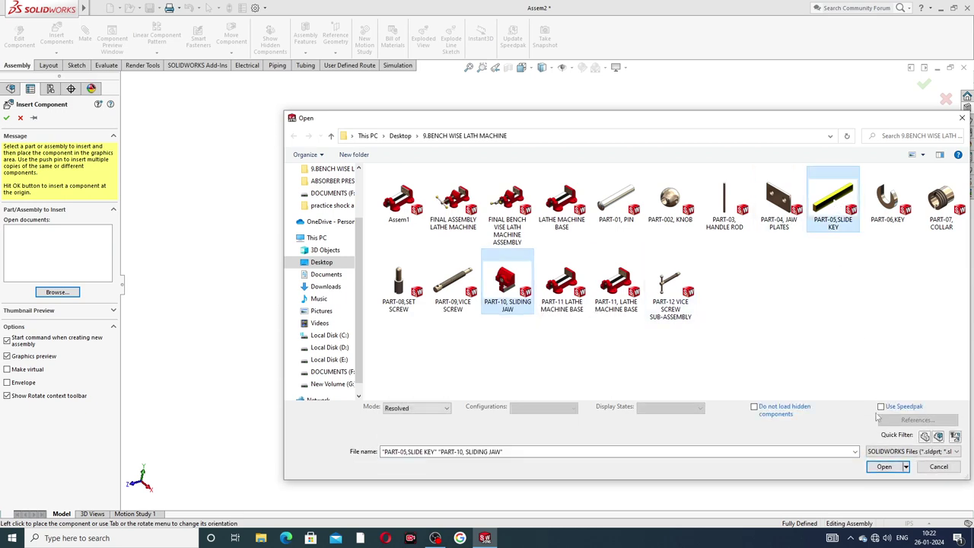
{"action": "left_click", "coordinate": [883, 466]}
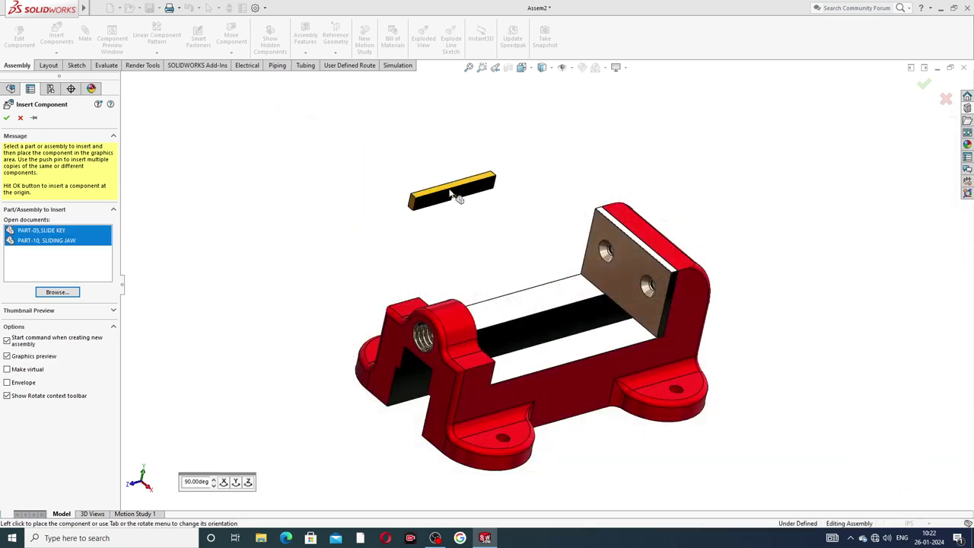
{"action": "left_click", "coordinate": [533, 157]}
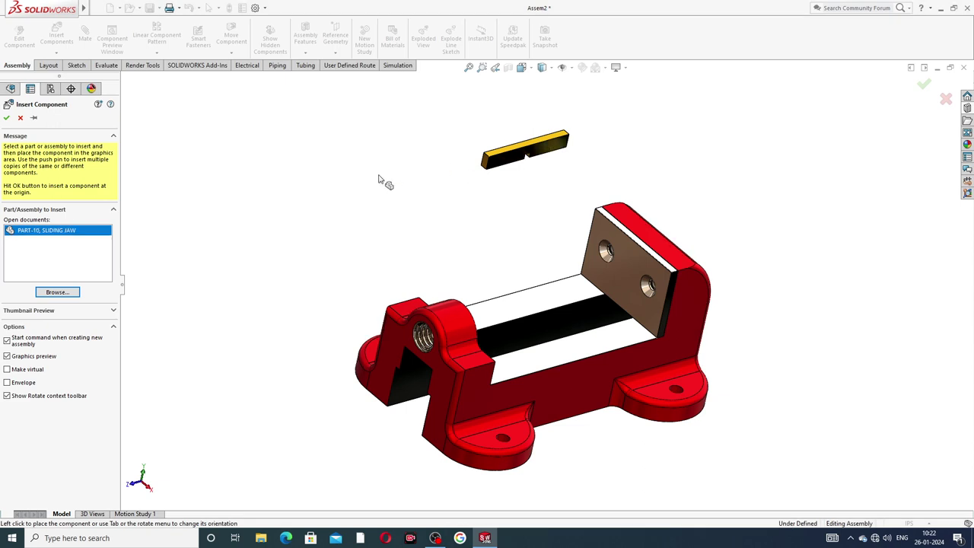
{"action": "left_click", "coordinate": [337, 227]}
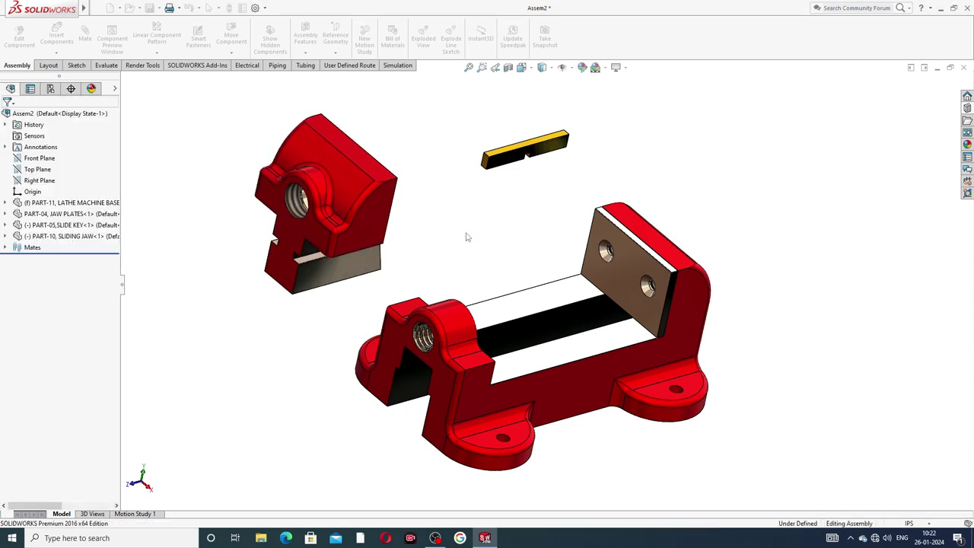
{"action": "middle_click_drag", "start_coordinate": [489, 256], "coordinate": [483, 221]}
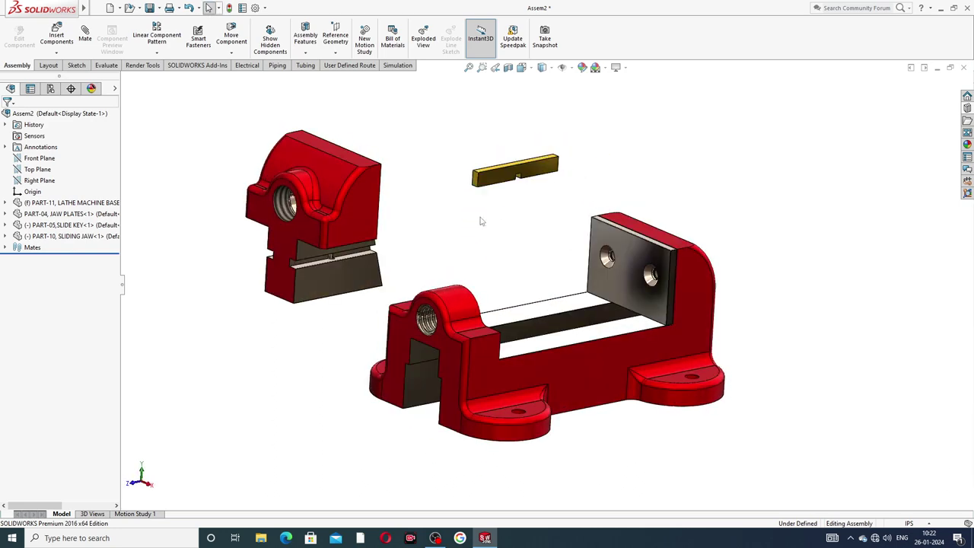
Step: Rotate the slide key by free drag so its long notched side is turned for fitting into the sliding jaw's side groove
{"action": "scroll", "coordinate": [374, 244], "scroll_direction": "down", "scroll_amount": 3}
{"action": "scroll", "coordinate": [525, 202], "scroll_direction": "up", "scroll_amount": 3}
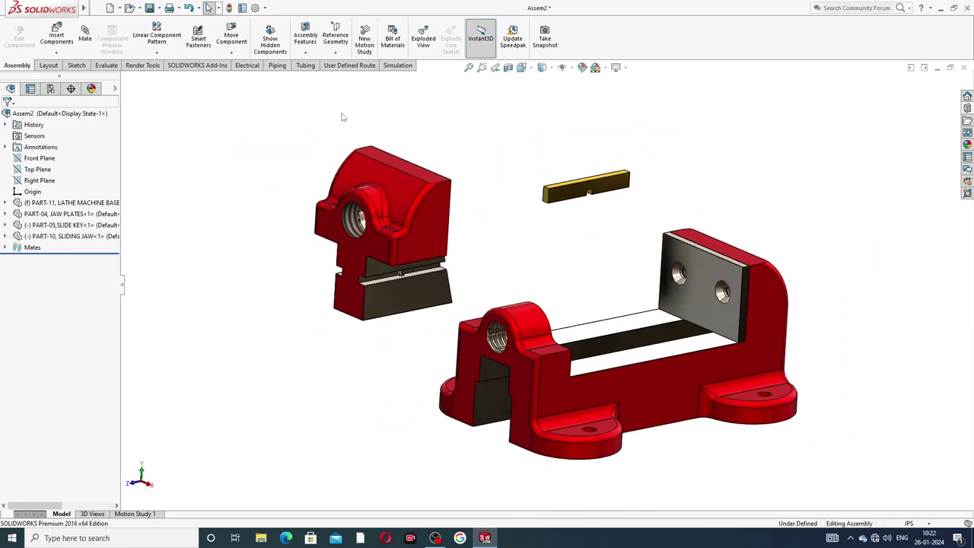
{"action": "left_click", "coordinate": [308, 55]}
{"action": "left_click", "coordinate": [335, 53]}
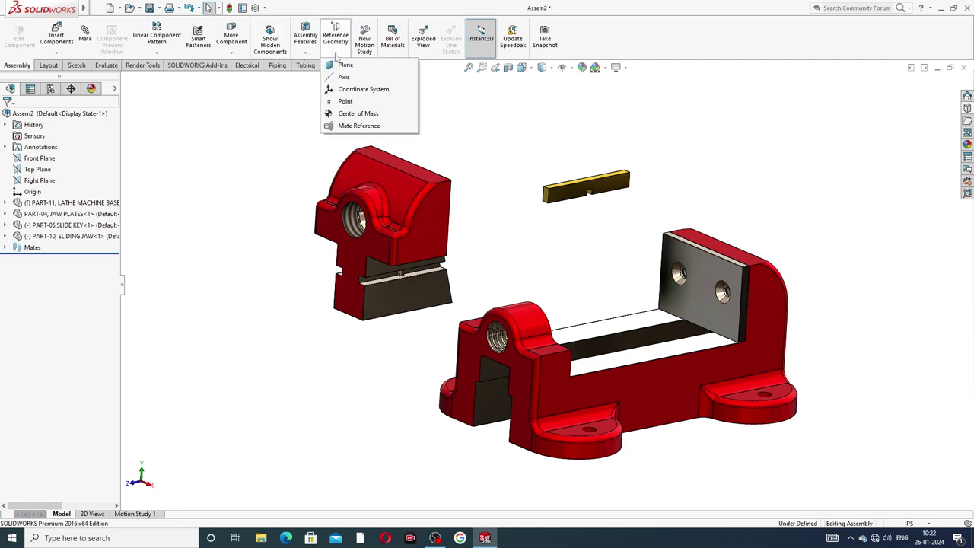
{"action": "left_click", "coordinate": [231, 53]}
{"action": "left_click", "coordinate": [247, 77]}
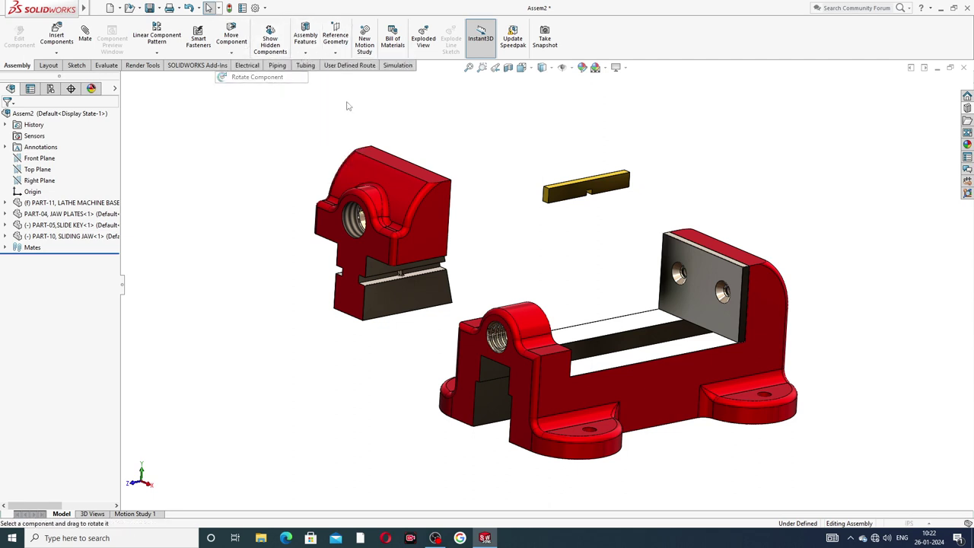
{"action": "left_click_drag", "start_coordinate": [624, 251], "coordinate": [579, 141]}
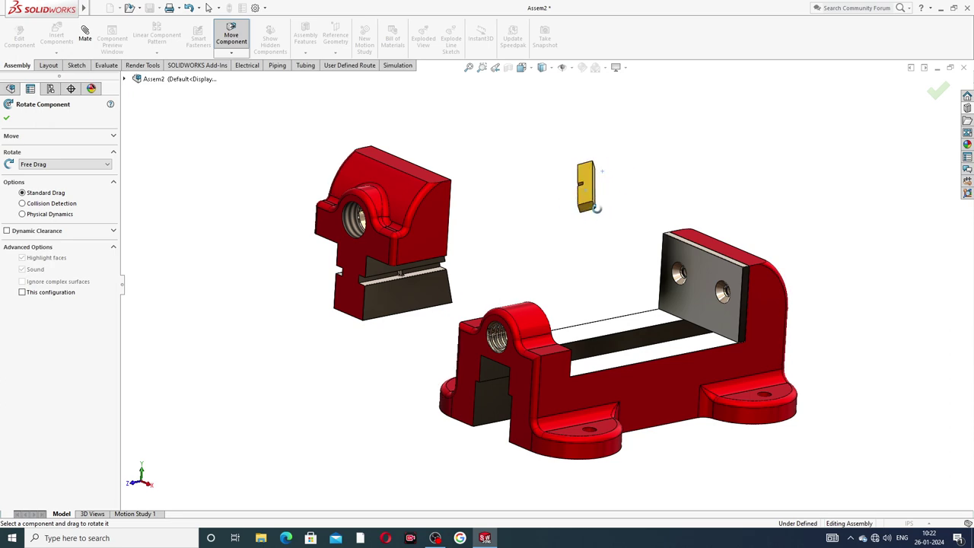
{"action": "right_click", "coordinate": [580, 141]}
{"action": "left_click", "coordinate": [616, 146]}
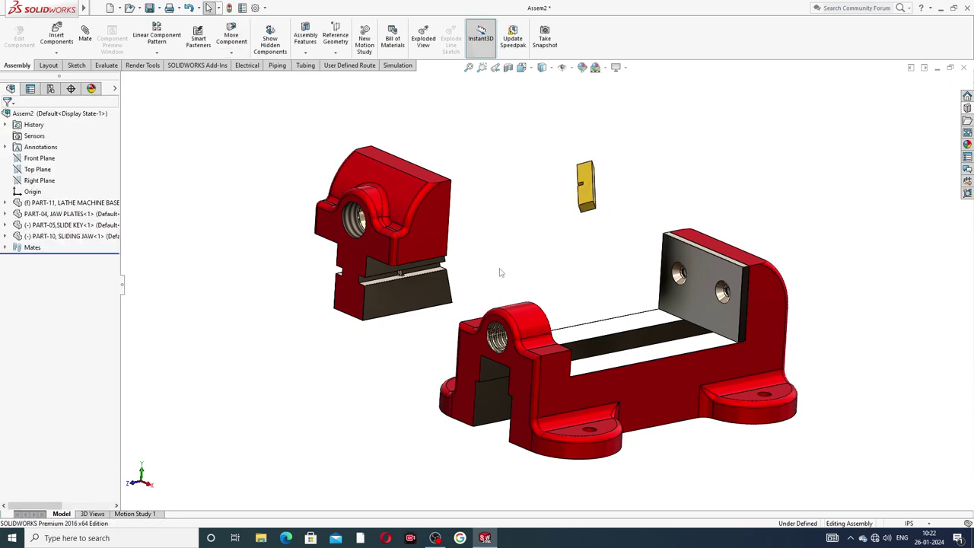
Step: Mate the slide key's notched side face coincident with the inner wall of the sliding jaw's side groove
{"action": "middle_click_drag", "start_coordinate": [500, 272], "coordinate": [434, 287]}
{"action": "scroll", "coordinate": [432, 286], "scroll_direction": "down", "scroll_amount": 3}
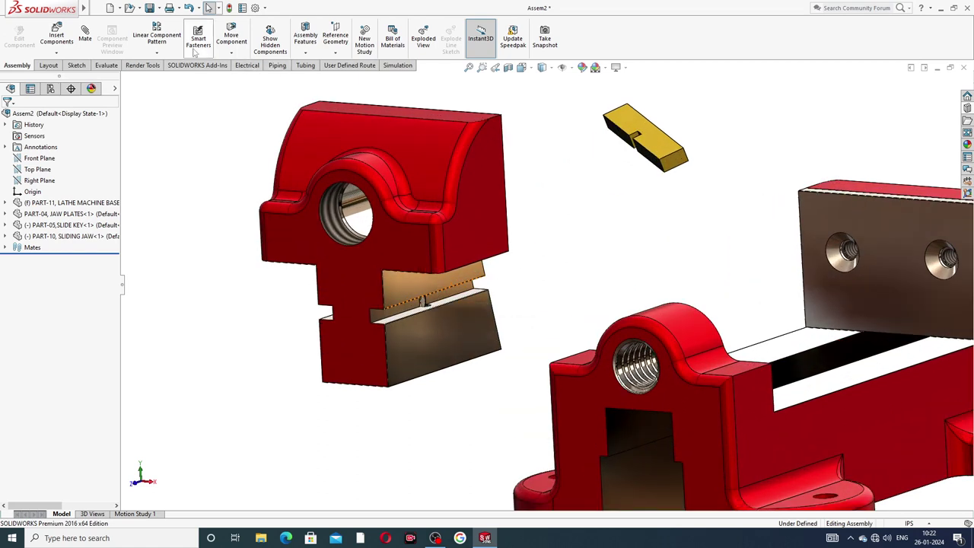
{"action": "left_click", "coordinate": [86, 37]}
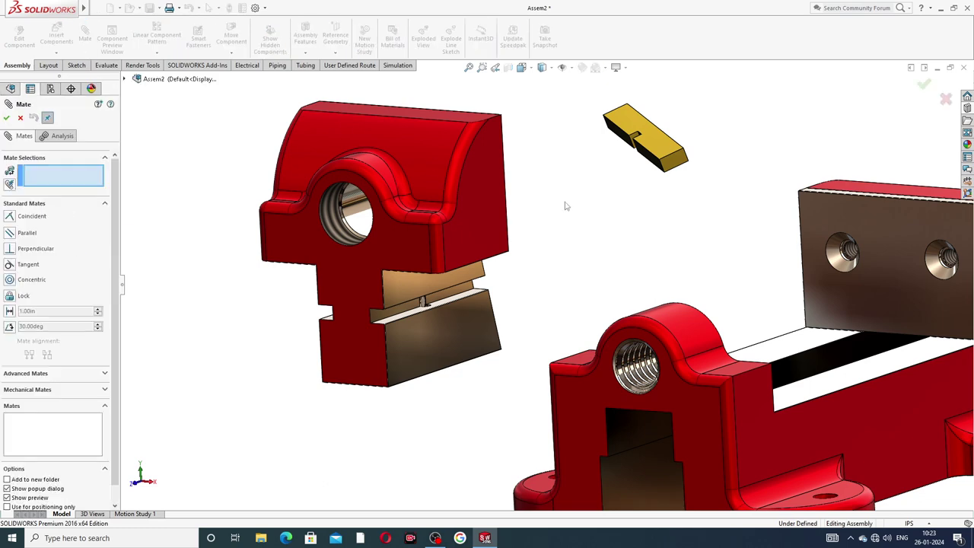
{"action": "scroll", "coordinate": [514, 309], "scroll_direction": "down", "scroll_amount": 2}
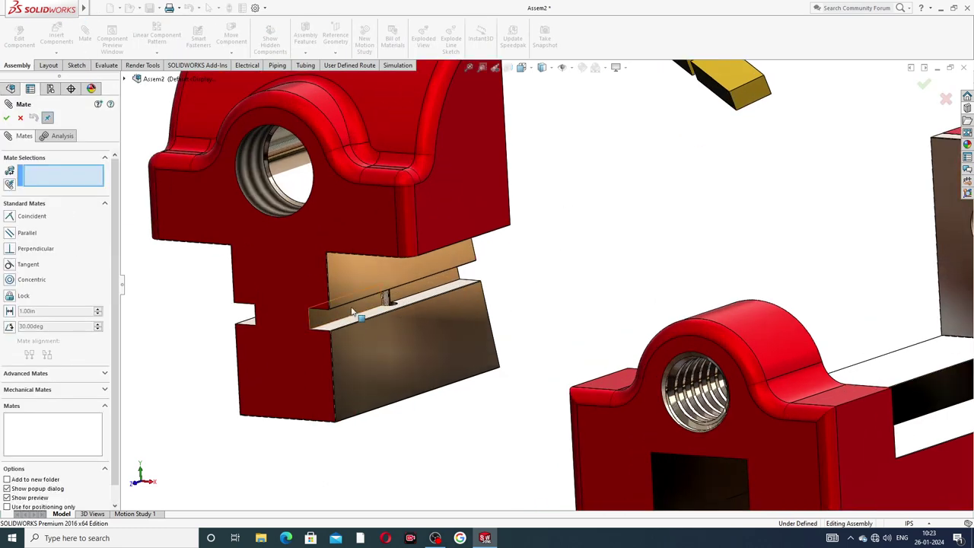
{"action": "left_click", "coordinate": [357, 315]}
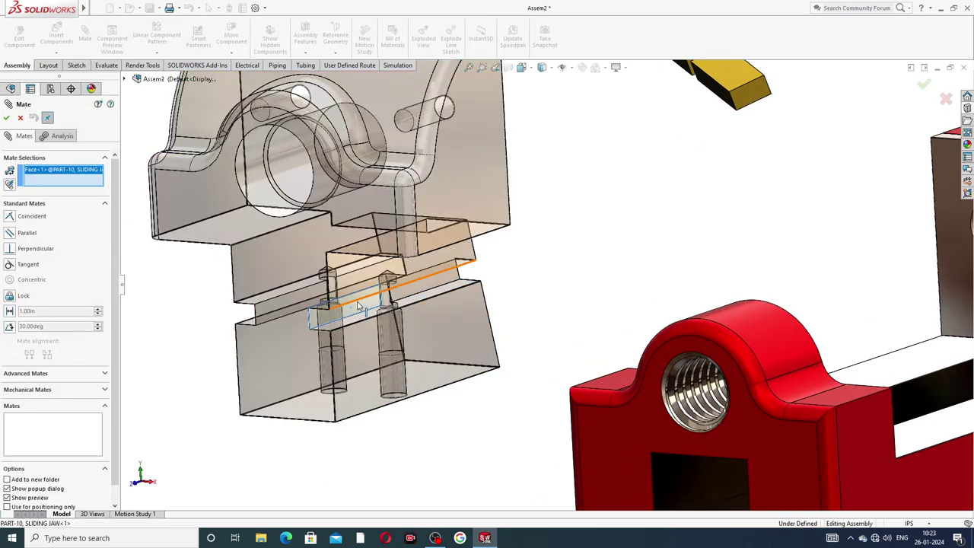
{"action": "left_click", "coordinate": [722, 92]}
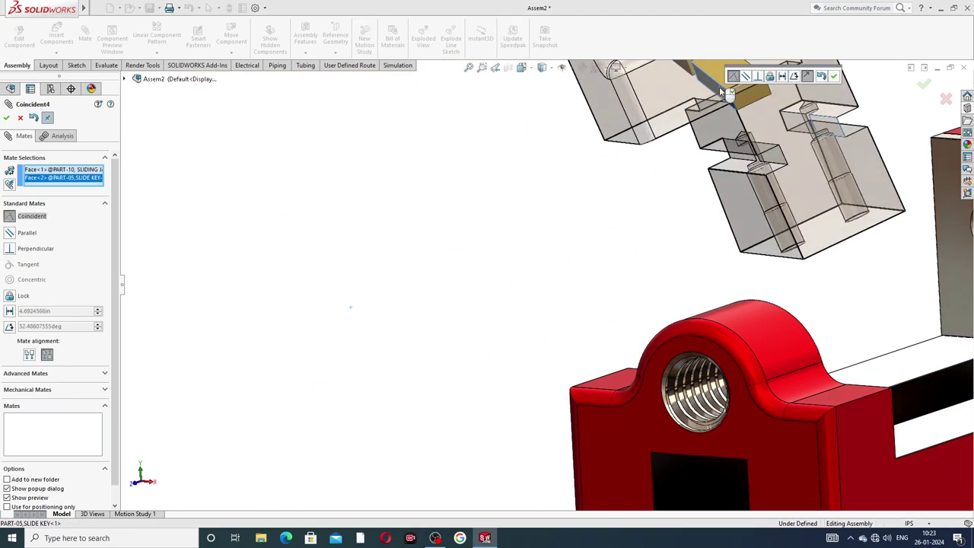
{"action": "scroll", "coordinate": [843, 140], "scroll_direction": "up", "scroll_amount": 3}
{"action": "middle_click_drag", "start_coordinate": [759, 144], "coordinate": [703, 157]}
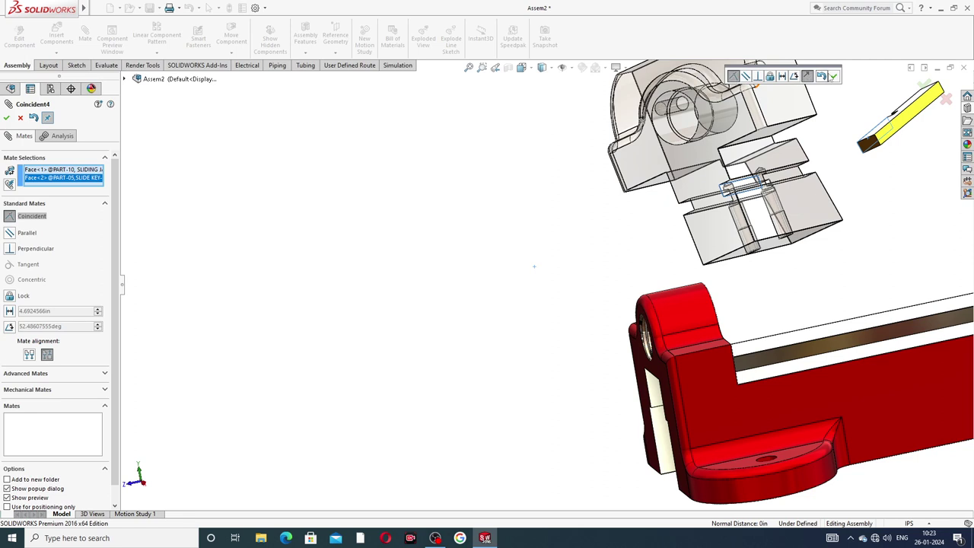
{"action": "left_click", "coordinate": [834, 76]}
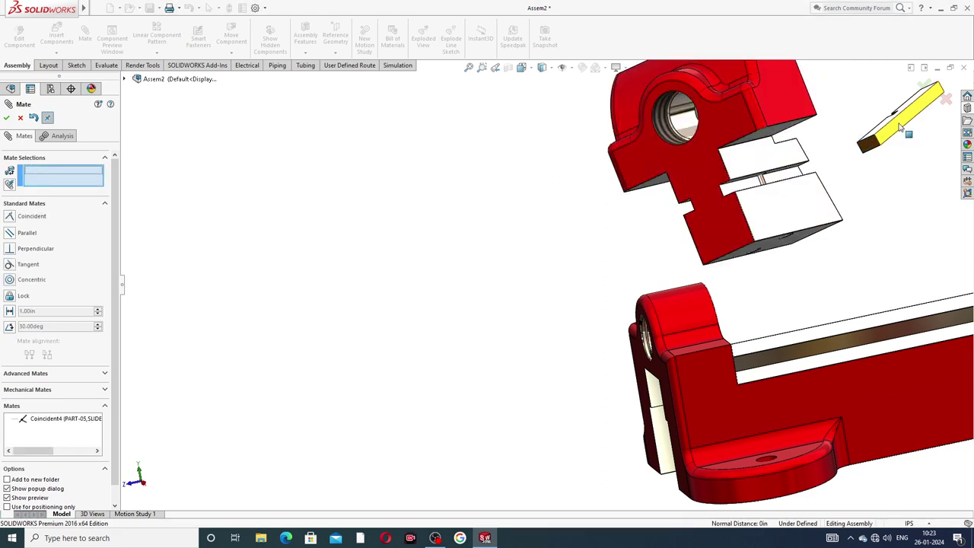
Step: Bring the slide key beside the sliding jaw's groove and mate its end face coincident with the jaw's face around the large threaded hole
{"action": "left_click_drag", "start_coordinate": [905, 128], "coordinate": [567, 251]}
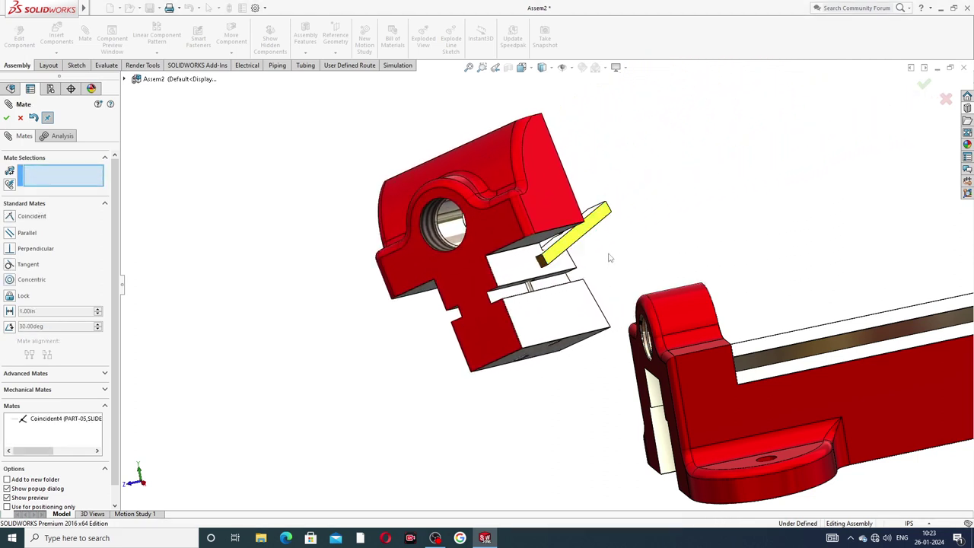
{"action": "middle_click_drag", "start_coordinate": [607, 259], "coordinate": [562, 262]}
{"action": "left_click", "coordinate": [560, 260]}
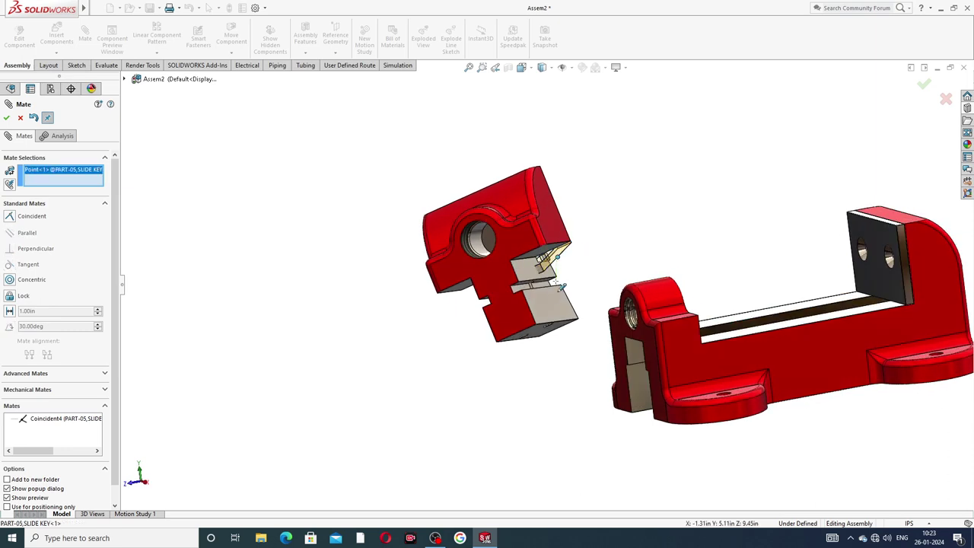
{"action": "key", "text": "z"}
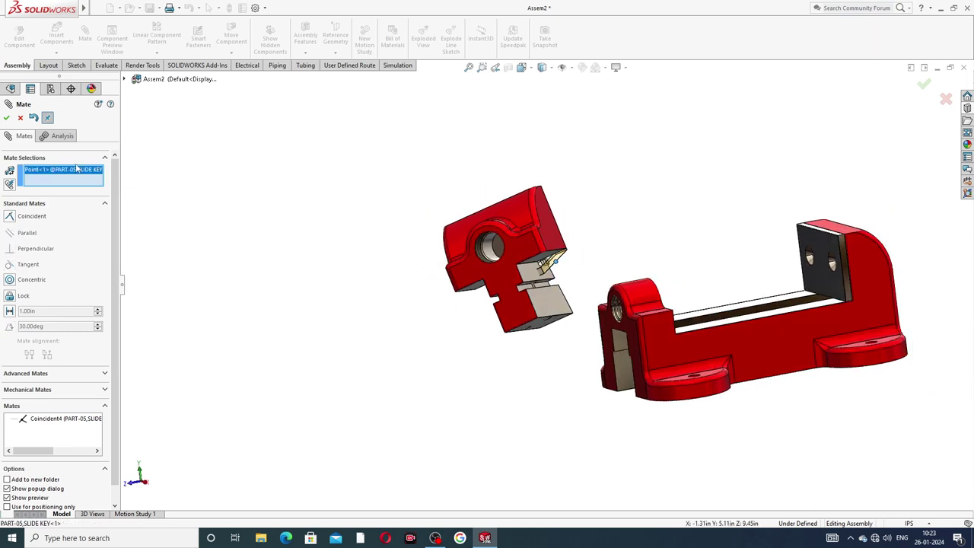
{"action": "right_click", "coordinate": [77, 173]}
{"action": "left_click", "coordinate": [107, 190]}
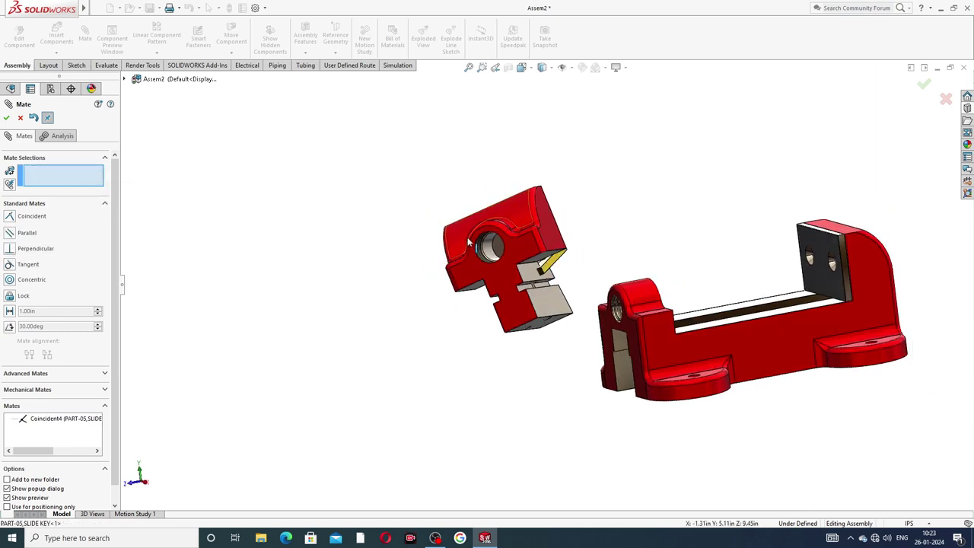
{"action": "left_click_drag", "start_coordinate": [555, 265], "coordinate": [408, 341]}
{"action": "scroll", "coordinate": [422, 319], "scroll_direction": "down", "scroll_amount": 5}
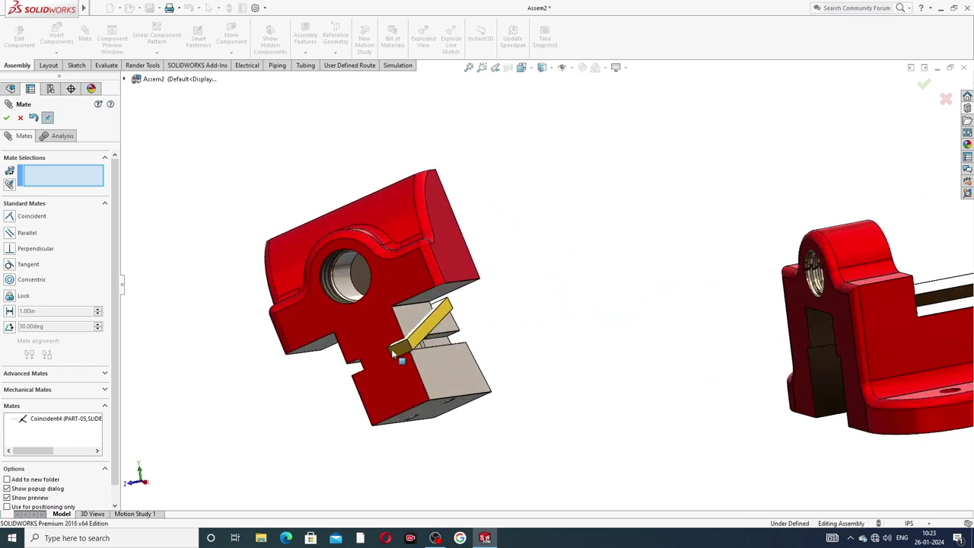
{"action": "left_click", "coordinate": [401, 298]}
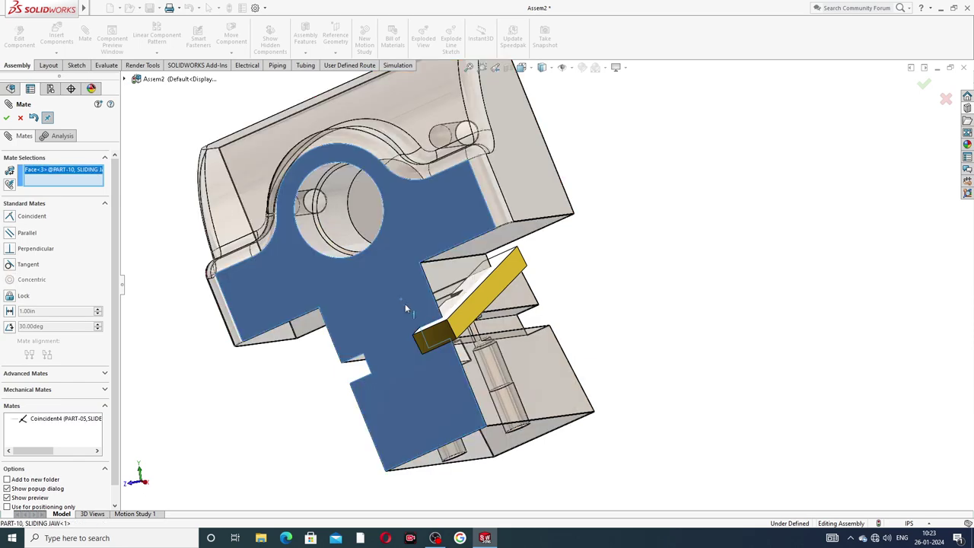
{"action": "left_click", "coordinate": [441, 332]}
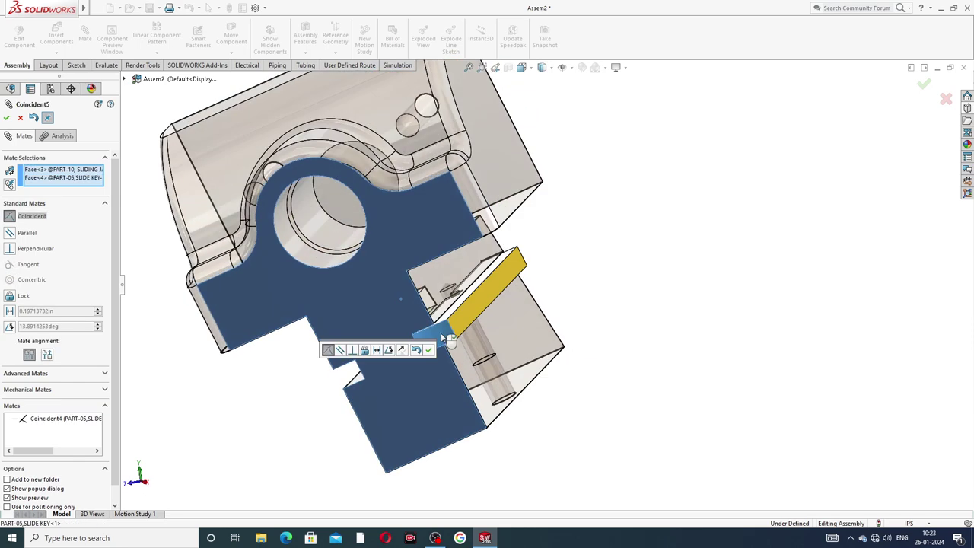
{"action": "left_click", "coordinate": [428, 349]}
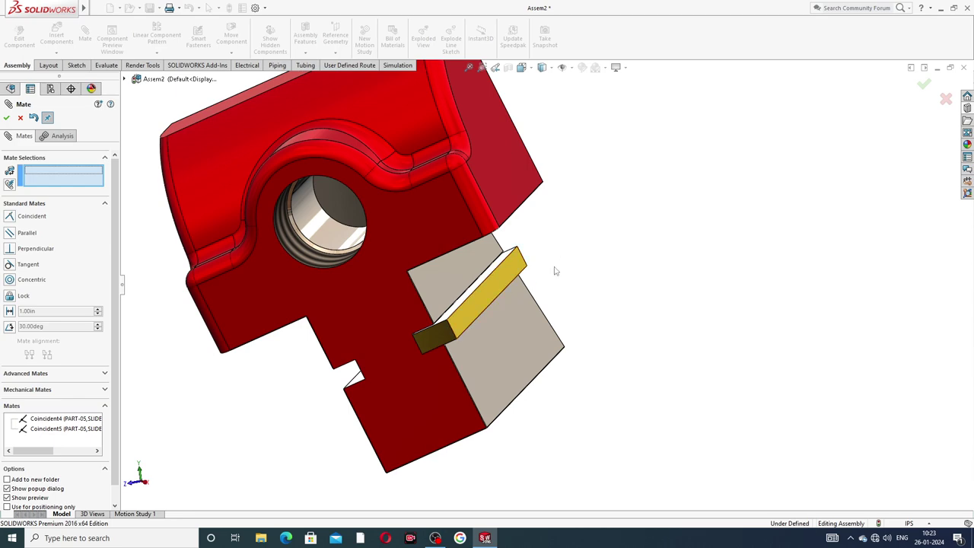
Step: Mate the slide key's underside coincident with the lower face of the sliding jaw's side groove and finish mating
{"action": "scroll", "coordinate": [556, 271], "scroll_direction": "down", "scroll_amount": 3}
{"action": "middle_click_drag", "start_coordinate": [518, 320], "coordinate": [494, 304]}
{"action": "scroll", "coordinate": [494, 305], "scroll_direction": "down", "scroll_amount": 2}
{"action": "left_click_drag", "start_coordinate": [491, 298], "coordinate": [492, 290]}
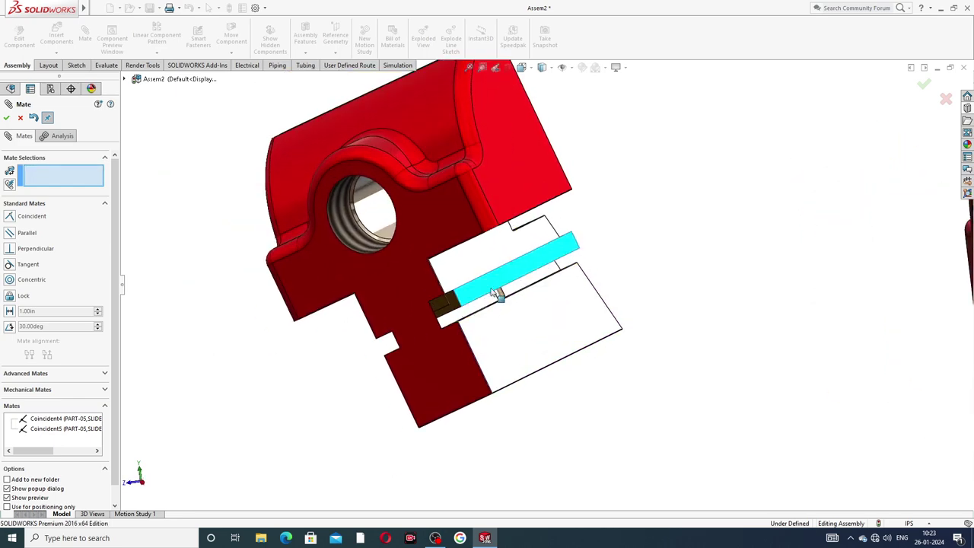
{"action": "middle_click_drag", "start_coordinate": [491, 290], "coordinate": [503, 286]}
{"action": "scroll", "coordinate": [503, 287], "scroll_direction": "down", "scroll_amount": 1}
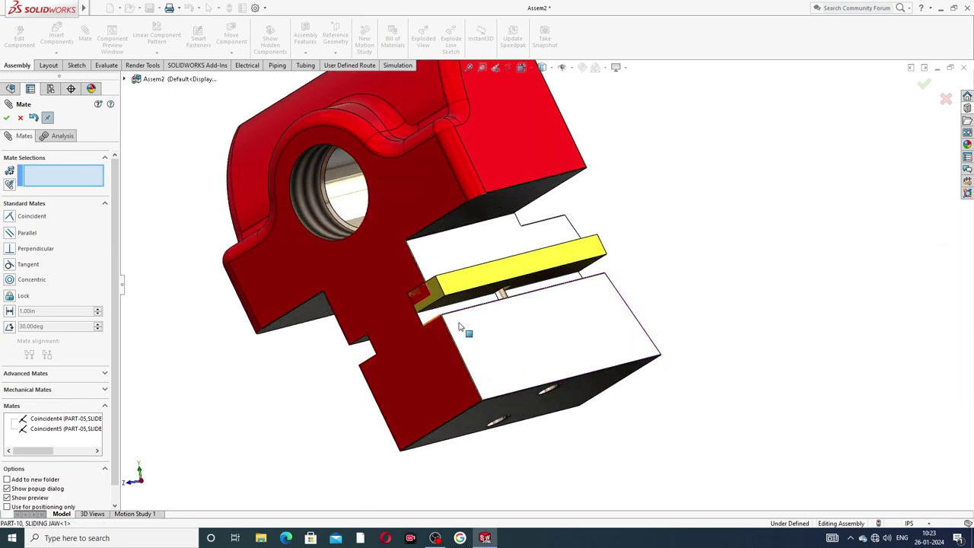
{"action": "scroll", "coordinate": [466, 313], "scroll_direction": "up", "scroll_amount": 3}
{"action": "left_click", "coordinate": [481, 292]}
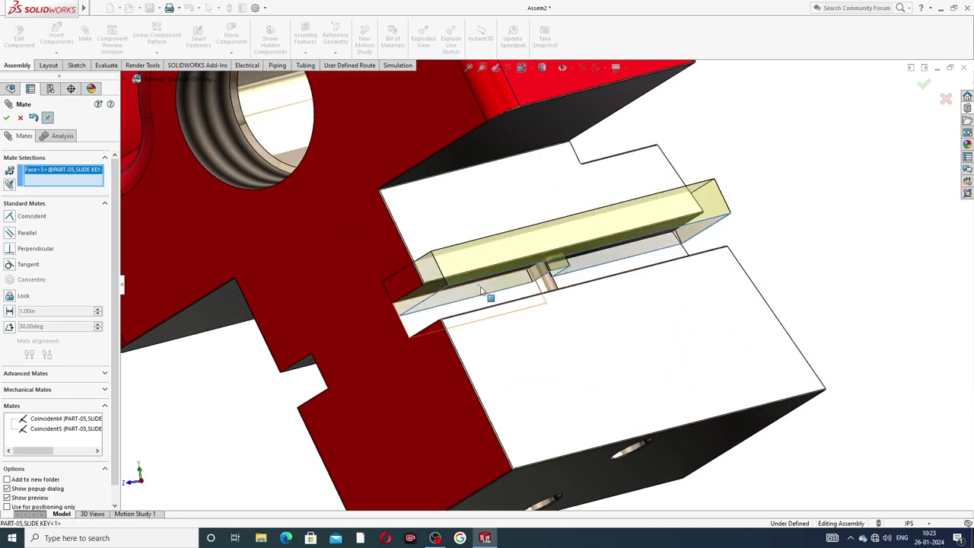
{"action": "middle_click_drag", "start_coordinate": [509, 320], "coordinate": [518, 336]}
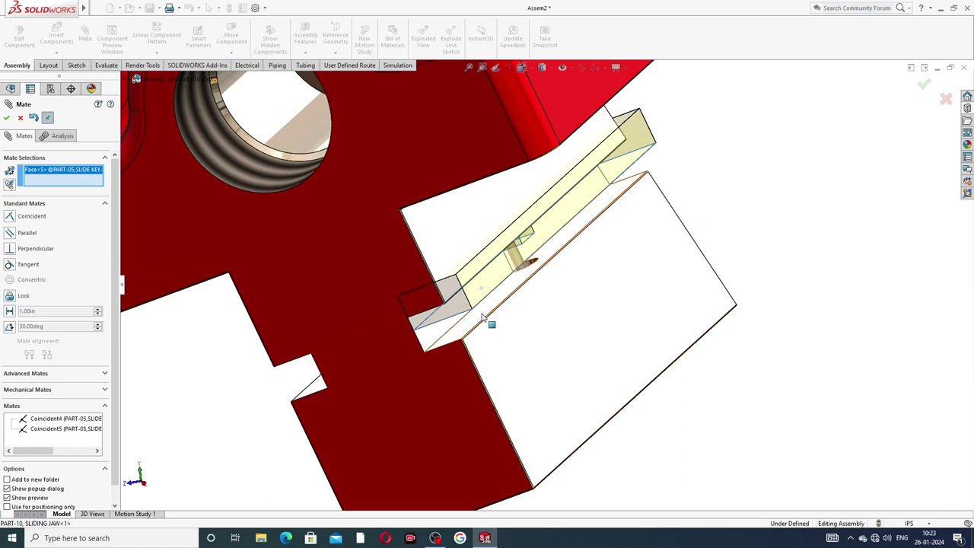
{"action": "left_click", "coordinate": [487, 323]}
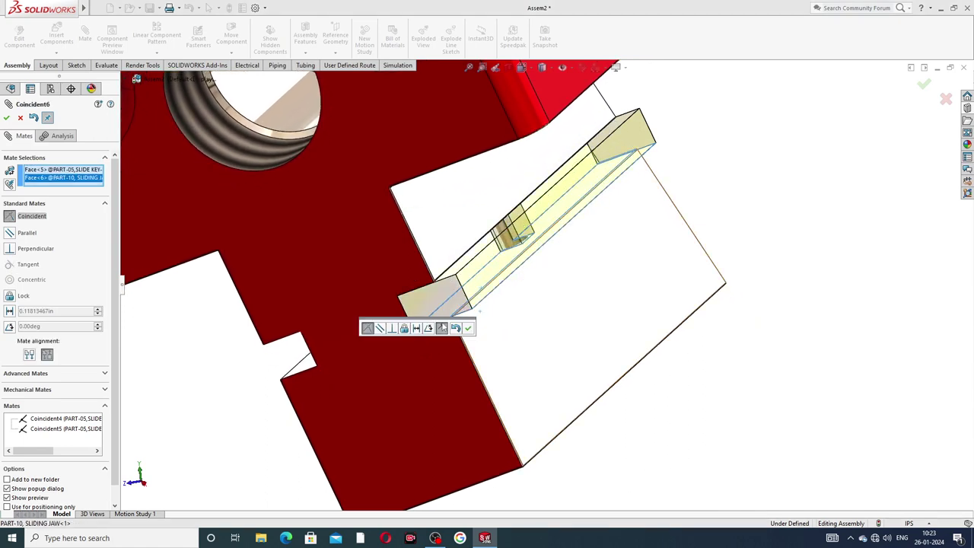
{"action": "left_click", "coordinate": [469, 329]}
{"action": "key", "text": "f"}
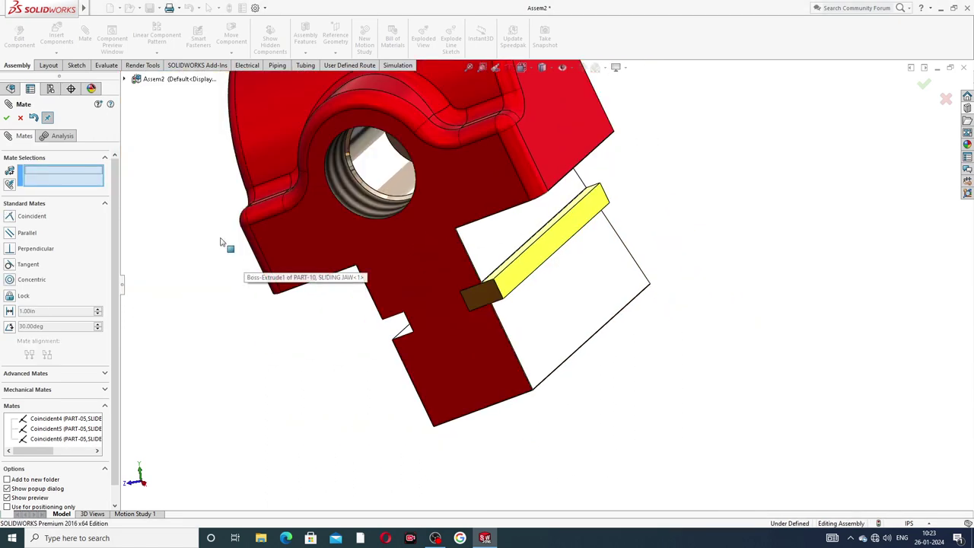
{"action": "left_click", "coordinate": [6, 119]}
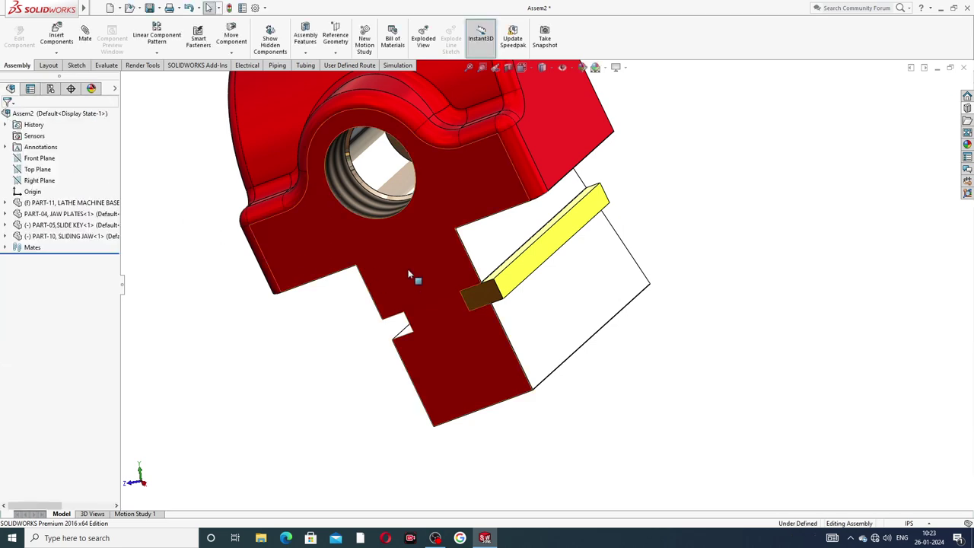
Step: Mirror the slide key about the sliding jaw's Right Plane into the opposite groove, using the bounding box center mirror type
{"action": "scroll", "coordinate": [496, 263], "scroll_direction": "up", "scroll_amount": 4}
{"action": "middle_click_drag", "start_coordinate": [567, 259], "coordinate": [555, 262]}
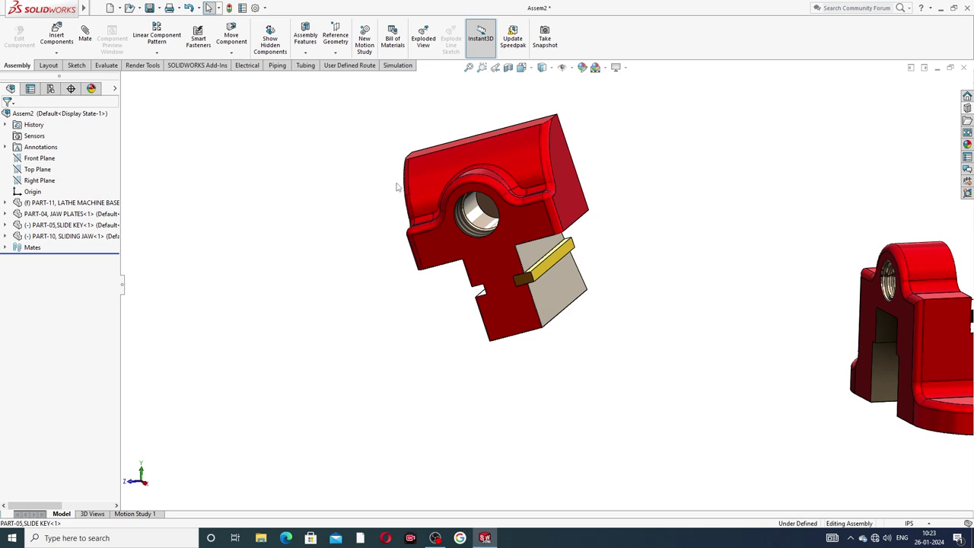
{"action": "left_click", "coordinate": [521, 180]}
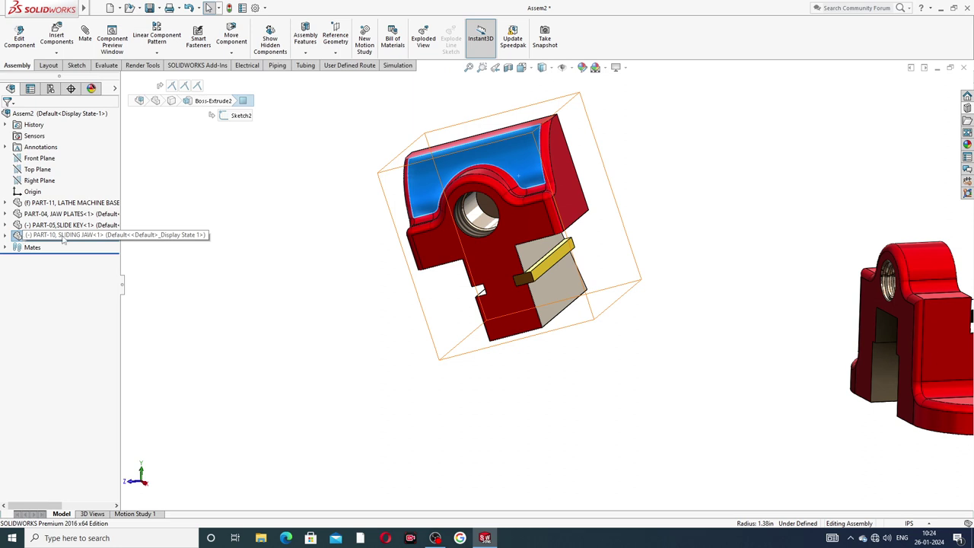
{"action": "left_click", "coordinate": [6, 236]}
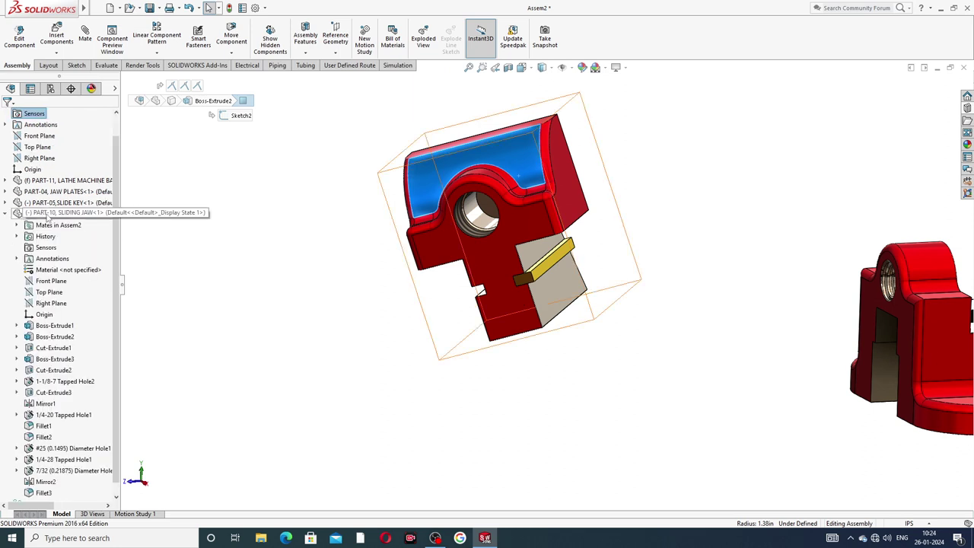
{"action": "left_click", "coordinate": [51, 304]}
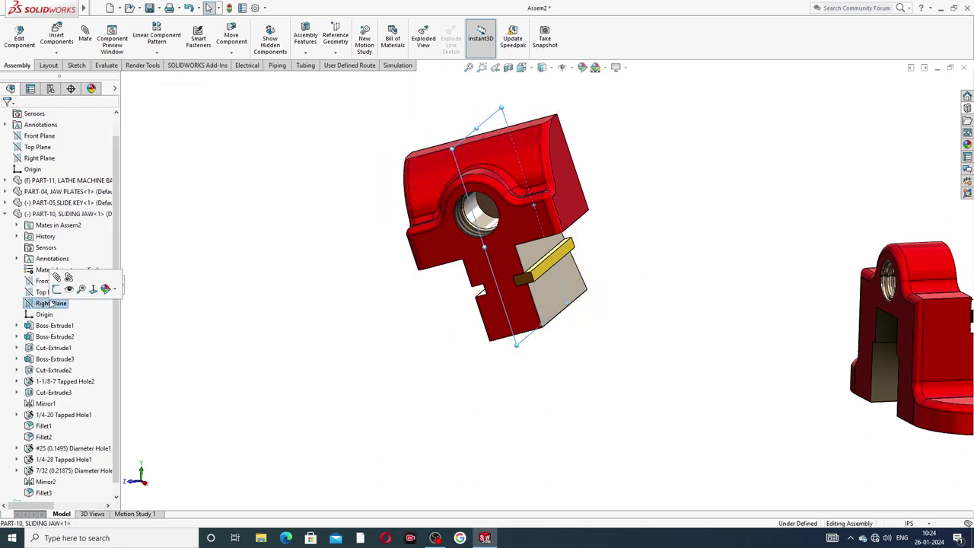
{"action": "middle_click_drag", "start_coordinate": [654, 244], "coordinate": [672, 218]}
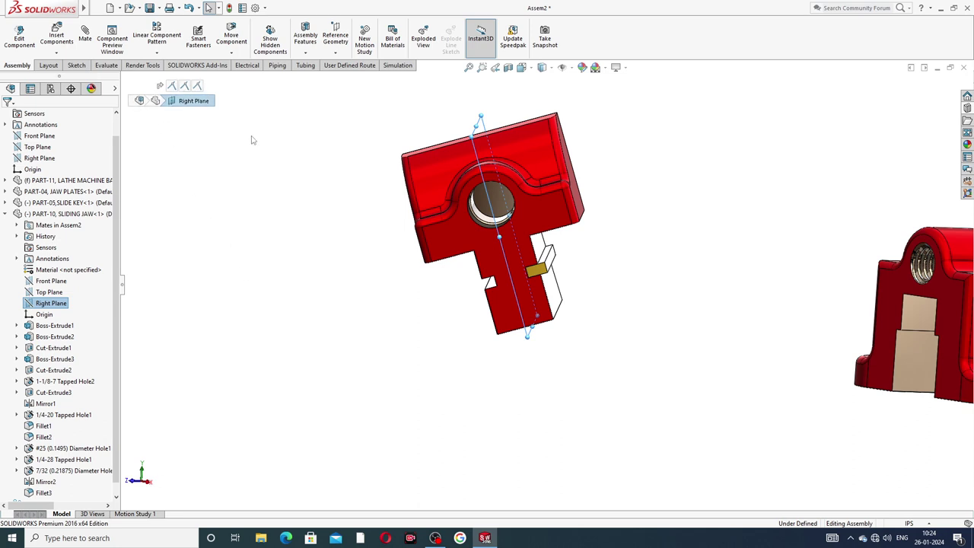
{"action": "left_click", "coordinate": [157, 52]}
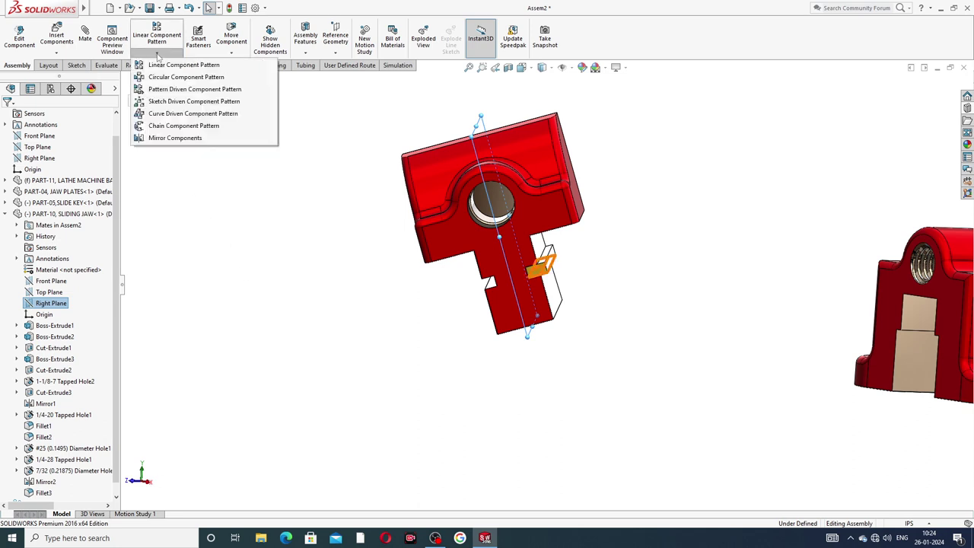
{"action": "left_click", "coordinate": [175, 137]}
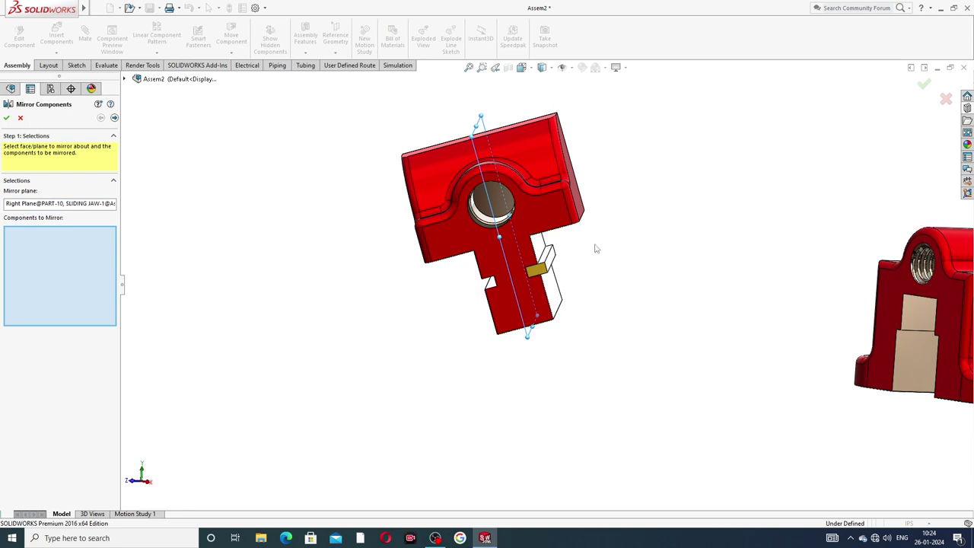
{"action": "left_click", "coordinate": [558, 264]}
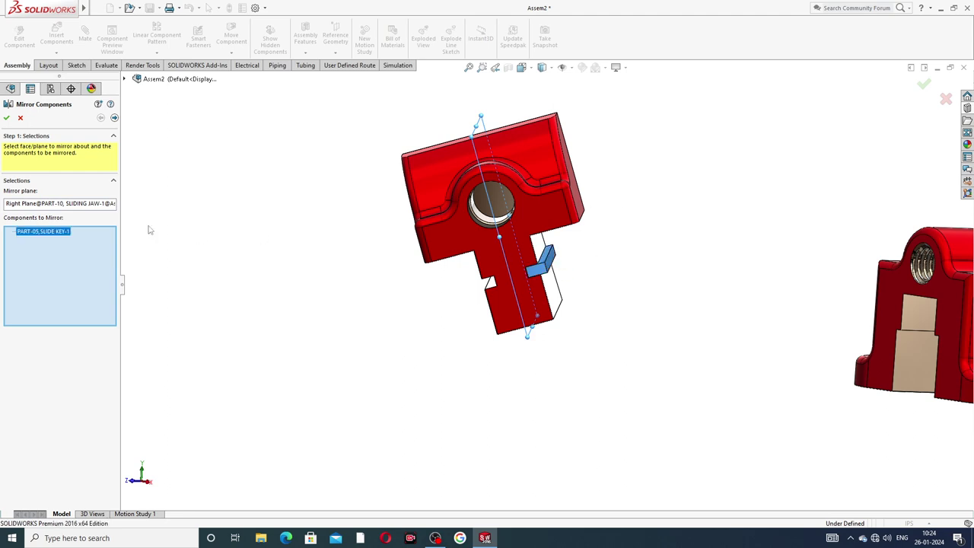
{"action": "left_click", "coordinate": [114, 118]}
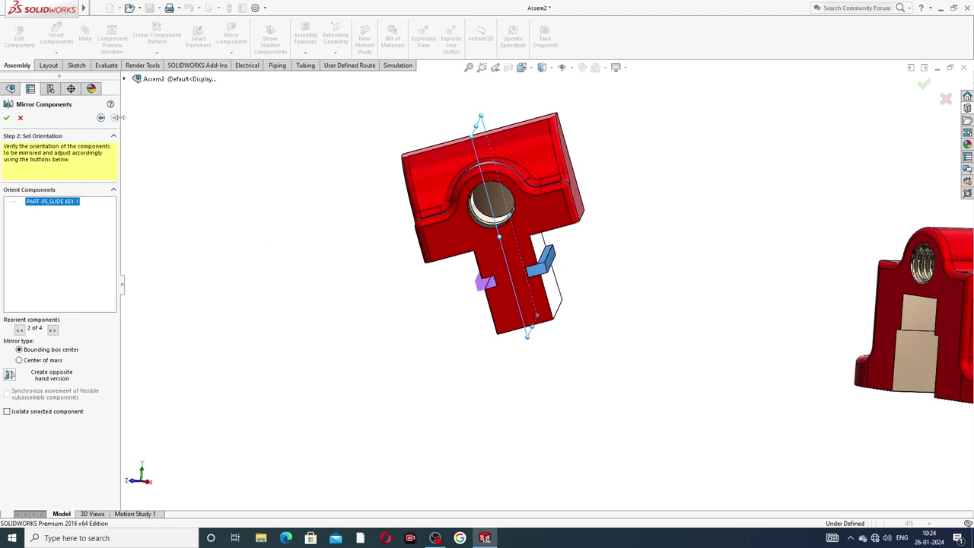
{"action": "scroll", "coordinate": [495, 285], "scroll_direction": "down", "scroll_amount": 2}
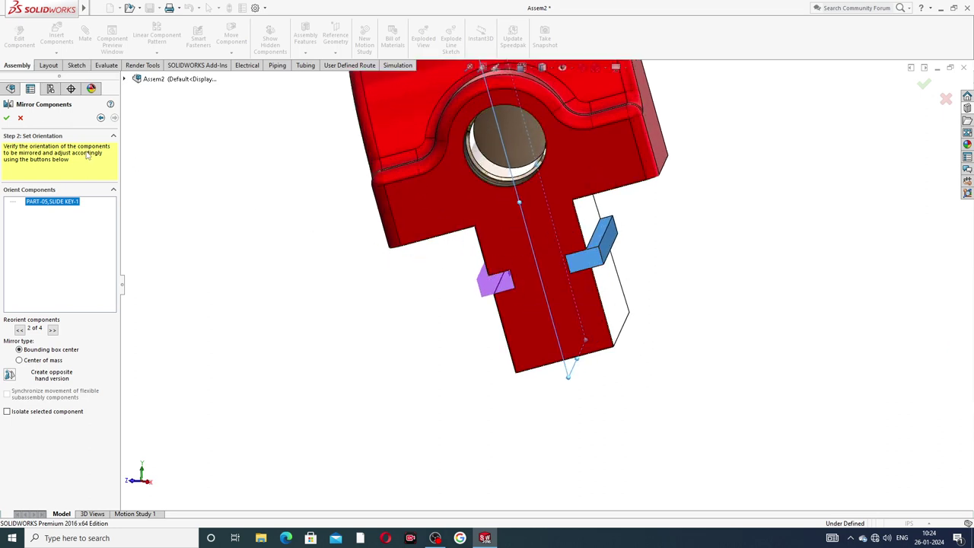
{"action": "left_click", "coordinate": [7, 119]}
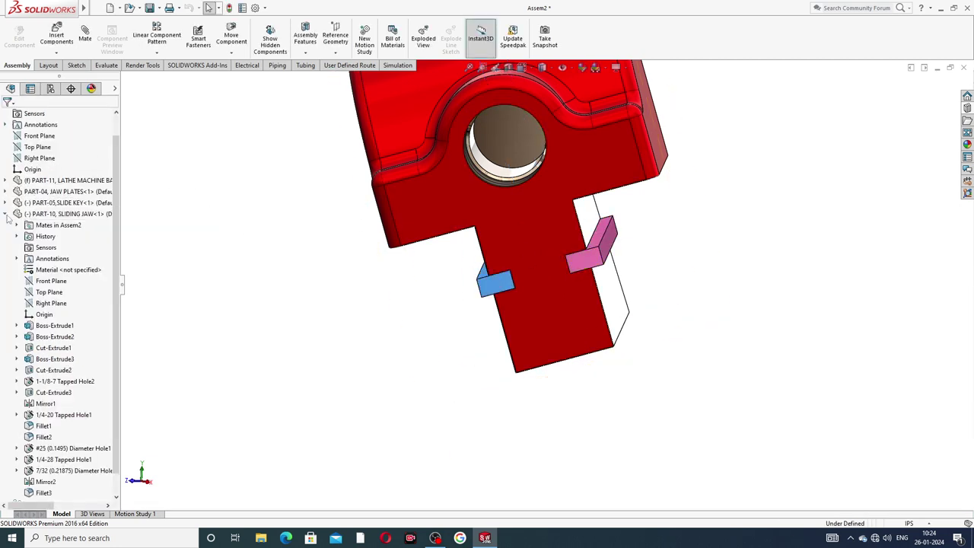
{"action": "left_click", "coordinate": [4, 214]}
{"action": "left_click", "coordinate": [183, 260]}
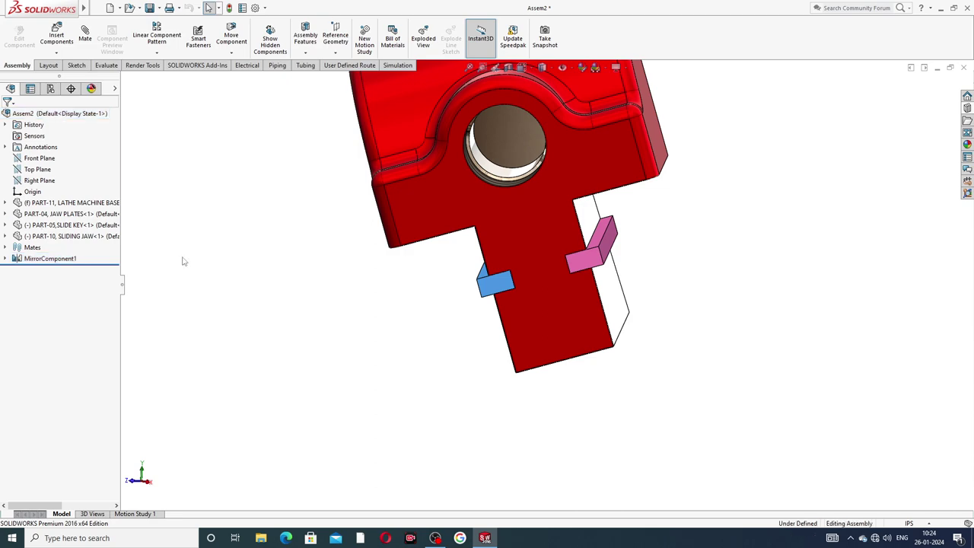
Step: Mate the sliding jaw's shoulder underside coincident with the lathe machine base's upper slide face and finish mating
{"action": "scroll", "coordinate": [803, 266], "scroll_direction": "up", "scroll_amount": 3}
{"action": "middle_click_drag", "start_coordinate": [695, 252], "coordinate": [652, 246]}
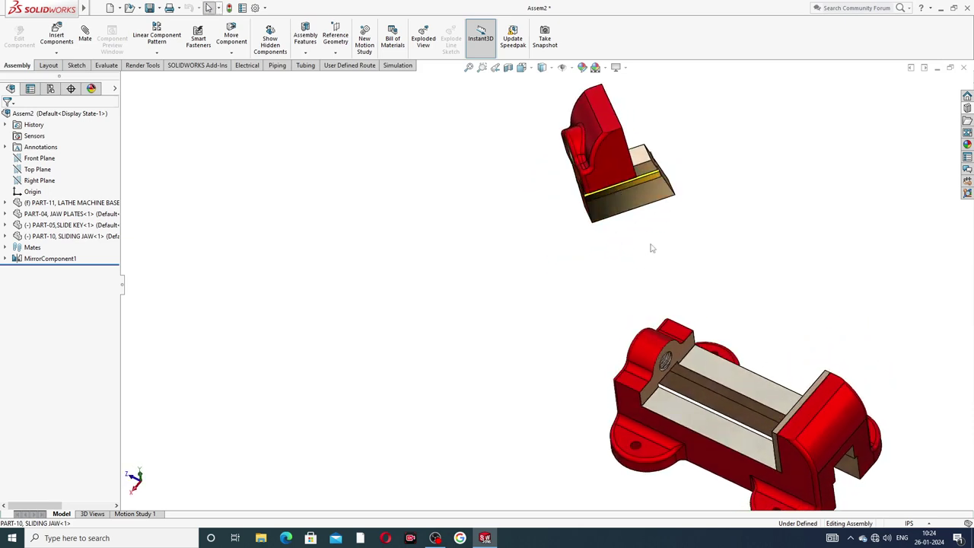
{"action": "scroll", "coordinate": [658, 224], "scroll_direction": "up", "scroll_amount": 3}
{"action": "middle_click_drag", "start_coordinate": [657, 315], "coordinate": [722, 292]}
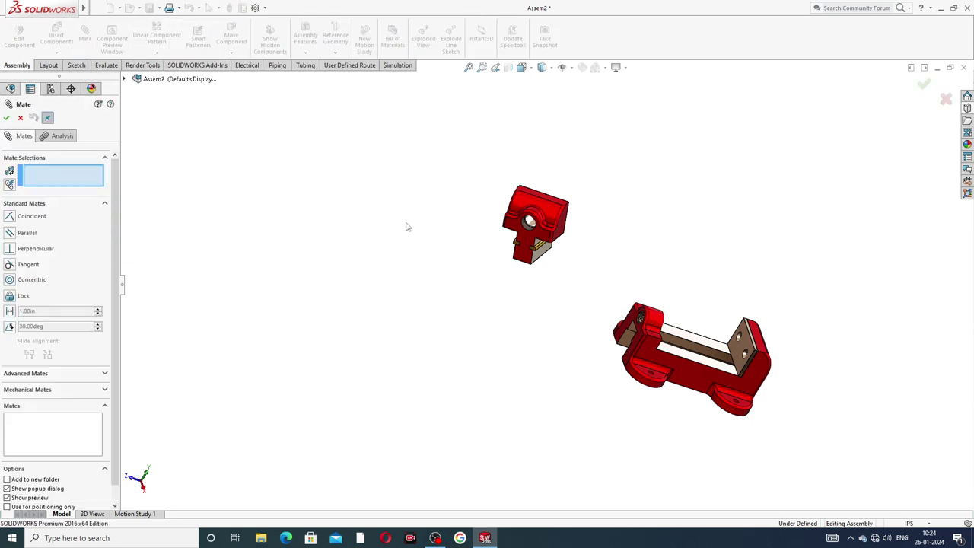
{"action": "mouse_move", "coordinate": [681, 294]}
{"action": "middle_mouse_down"}
{"action": "mouse_move", "coordinate": [688, 231]}
{"action": "mouse_move", "coordinate": [739, 355]}
{"action": "mouse_move", "coordinate": [722, 365]}
{"action": "mouse_move", "coordinate": [702, 292]}
{"action": "mouse_move", "coordinate": [670, 293]}
{"action": "middle_mouse_up"}
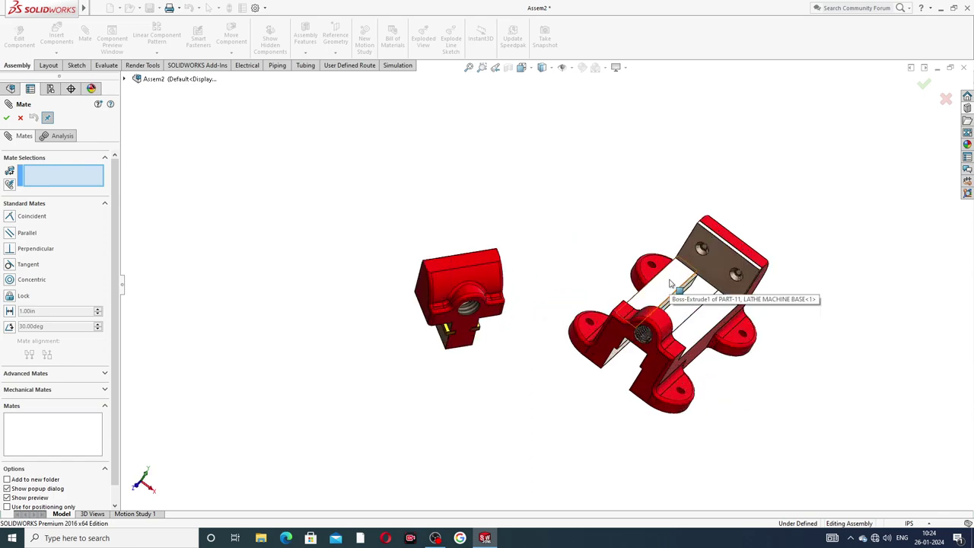
{"action": "left_click", "coordinate": [668, 286]}
{"action": "middle_click_drag", "start_coordinate": [532, 327], "coordinate": [514, 212]}
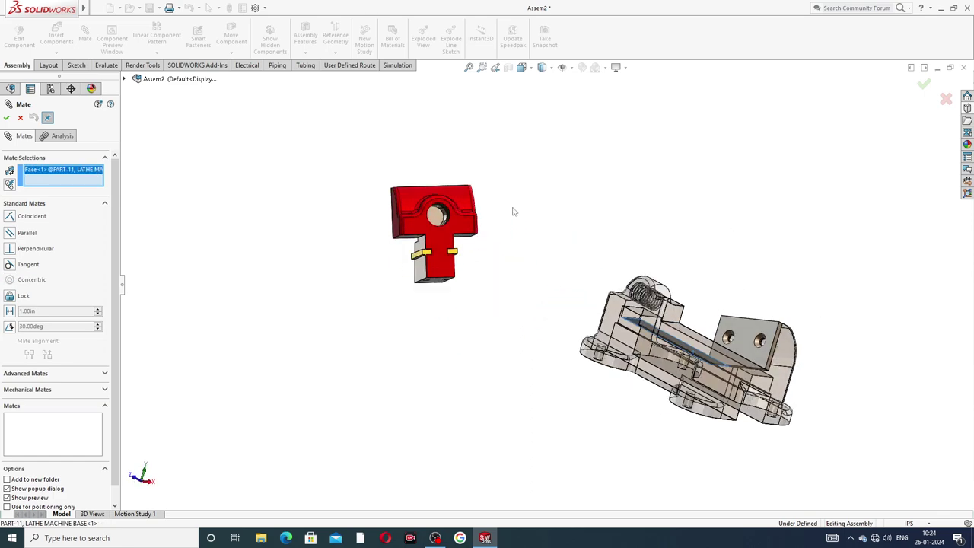
{"action": "scroll", "coordinate": [409, 224], "scroll_direction": "down", "scroll_amount": 2}
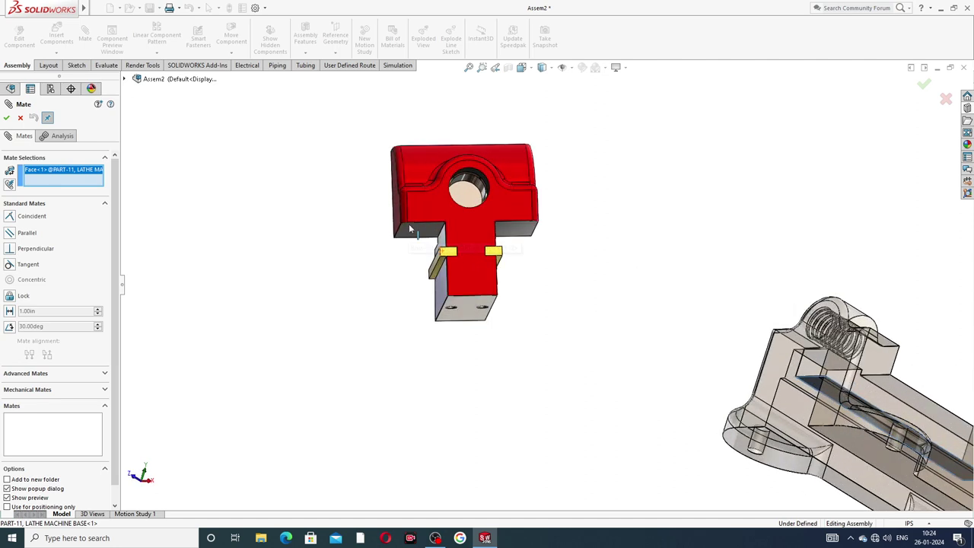
{"action": "left_click", "coordinate": [410, 225]}
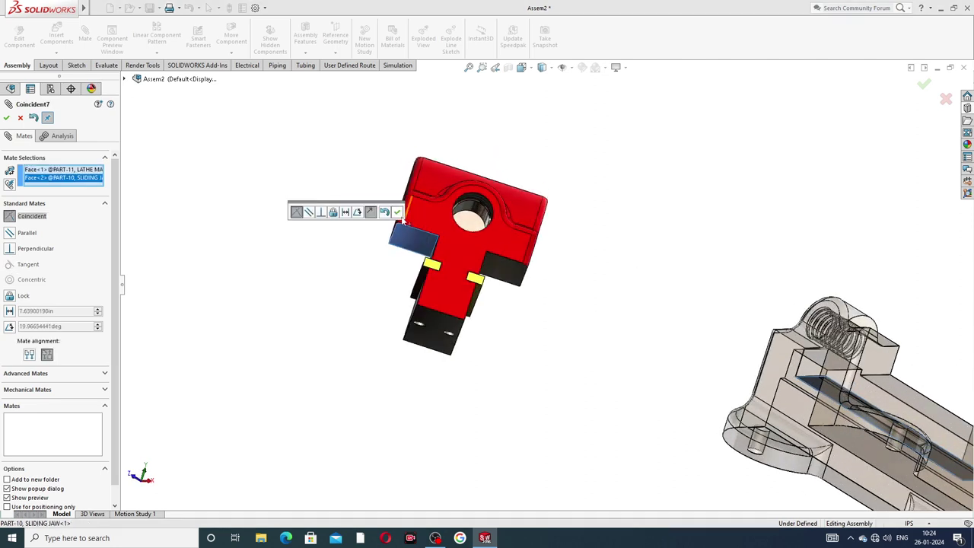
{"action": "left_click", "coordinate": [397, 213]}
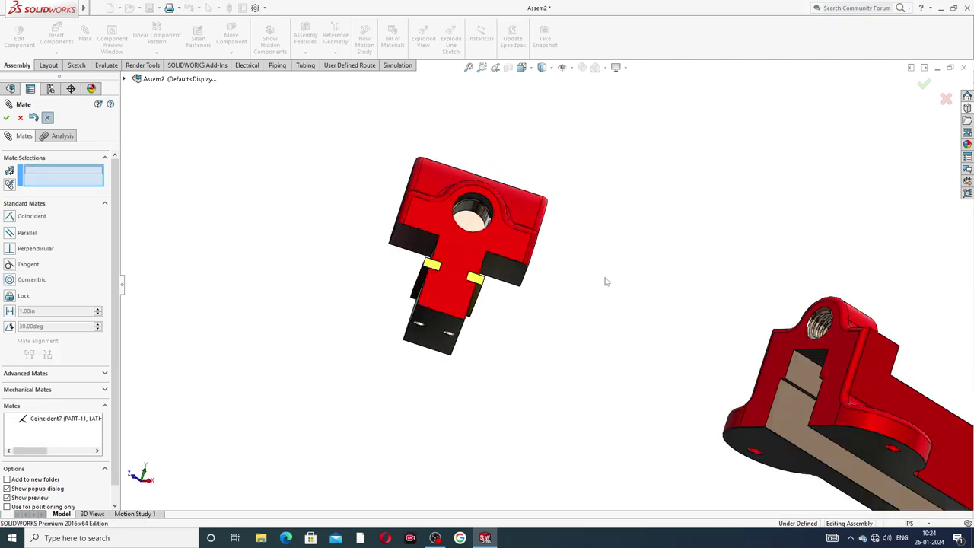
{"action": "middle_click_drag", "start_coordinate": [596, 269], "coordinate": [631, 362]}
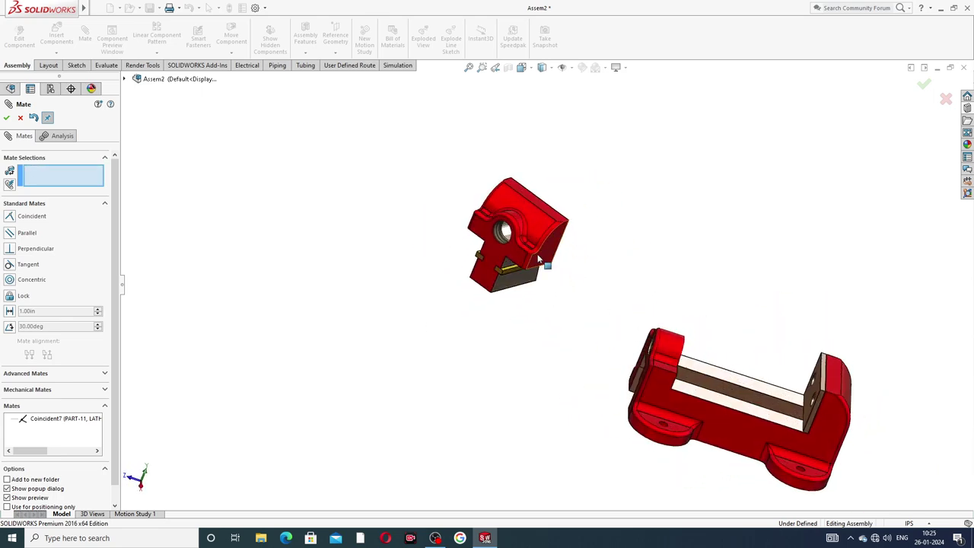
{"action": "left_click", "coordinate": [20, 118]}
Step: Rotate the sliding jaw by free drag to turn it relative to the base
{"action": "left_click", "coordinate": [233, 56]}
{"action": "left_click", "coordinate": [252, 77]}
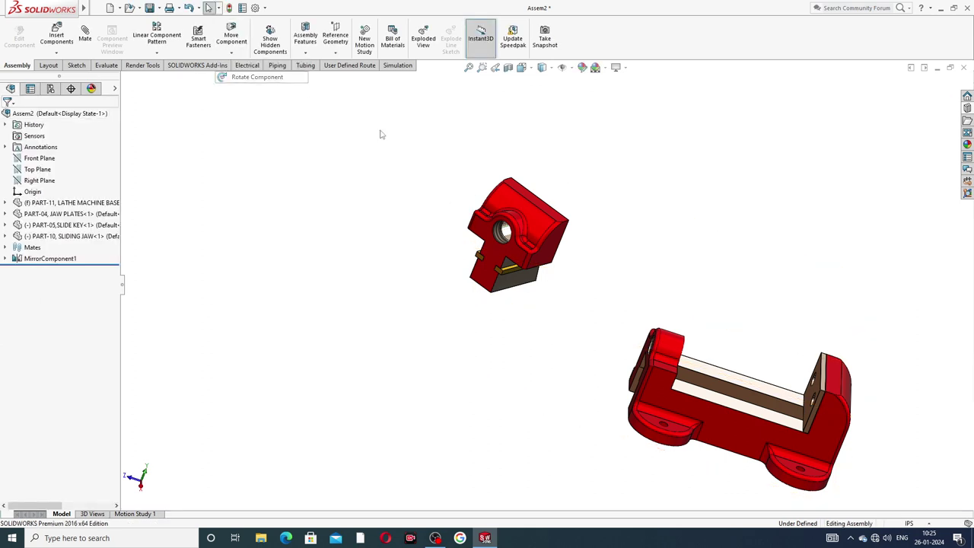
{"action": "left_click_drag", "start_coordinate": [505, 231], "coordinate": [483, 174]}
{"action": "middle_click_drag", "start_coordinate": [624, 295], "coordinate": [588, 316]}
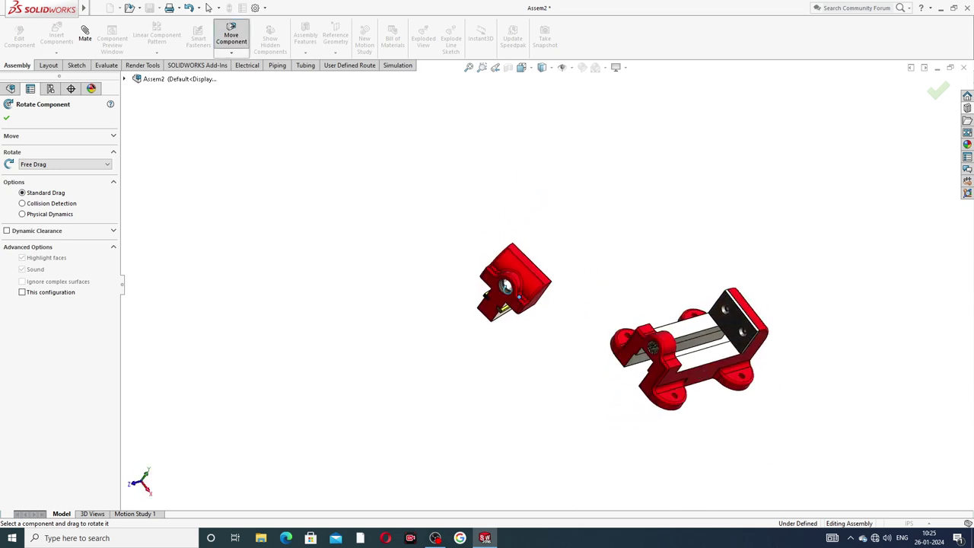
{"action": "left_click_drag", "start_coordinate": [507, 287], "coordinate": [483, 242]}
{"action": "right_click", "coordinate": [478, 199]}
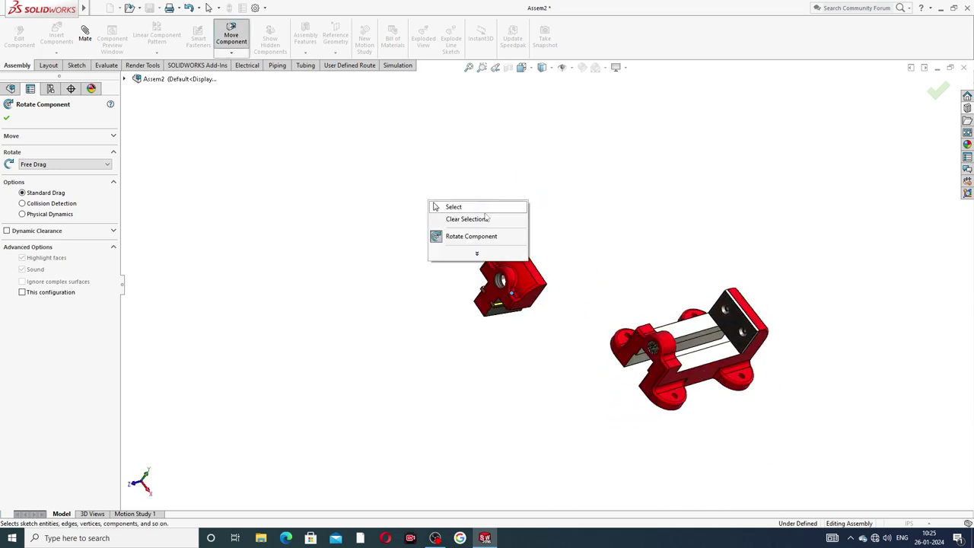
{"action": "left_click", "coordinate": [470, 210]}
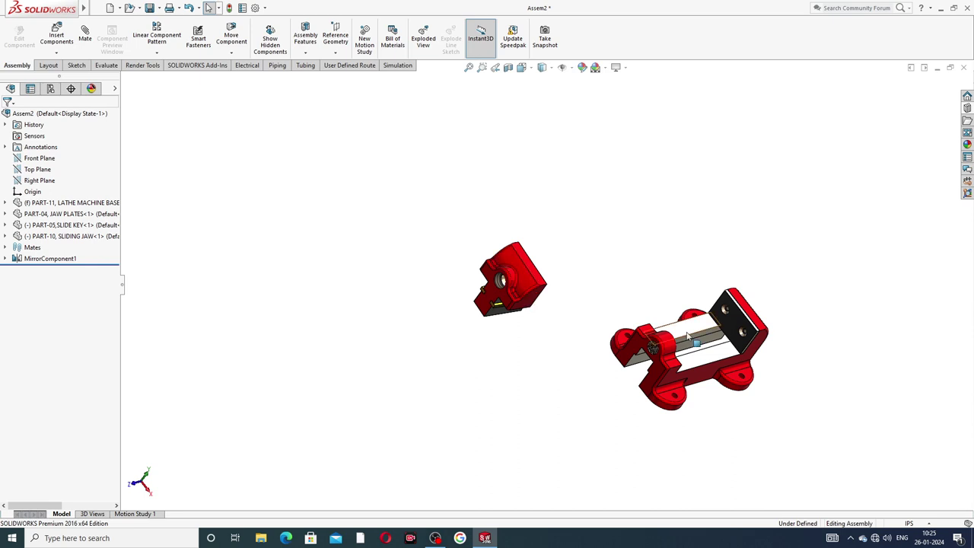
Step: Try to mate the lathe machine base's Right Plane coincident with the sliding jaw's Right Plane
{"action": "scroll", "coordinate": [716, 366], "scroll_direction": "up", "scroll_amount": 2}
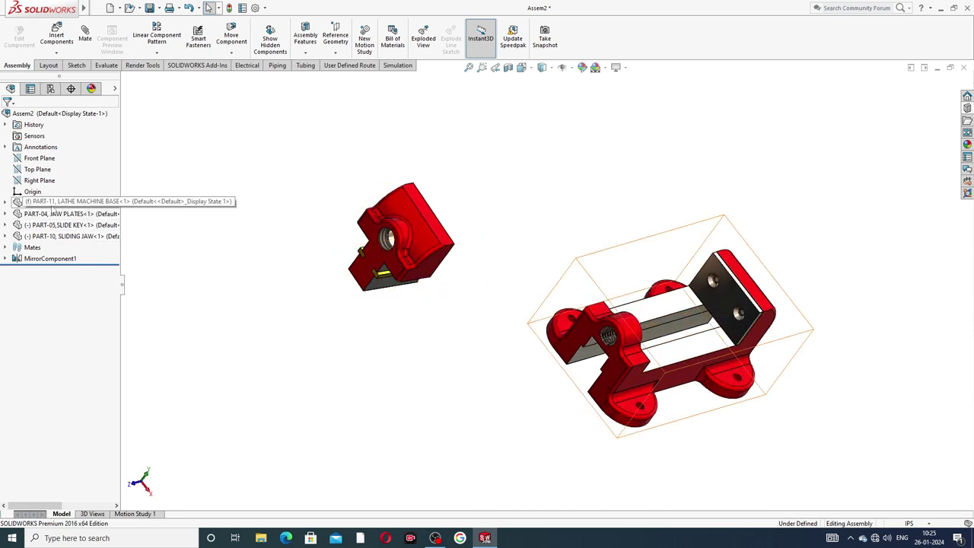
{"action": "left_click", "coordinate": [6, 203]}
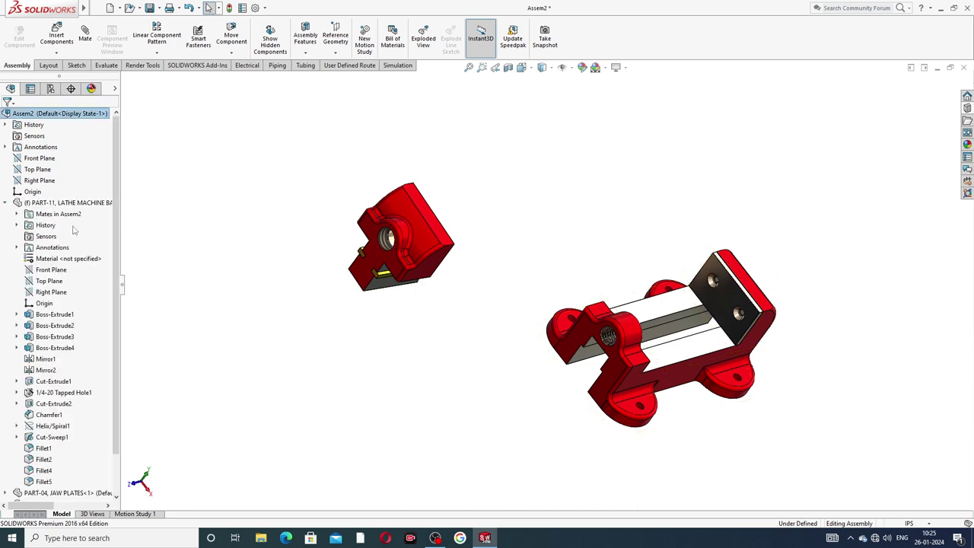
{"action": "left_click", "coordinate": [51, 292]}
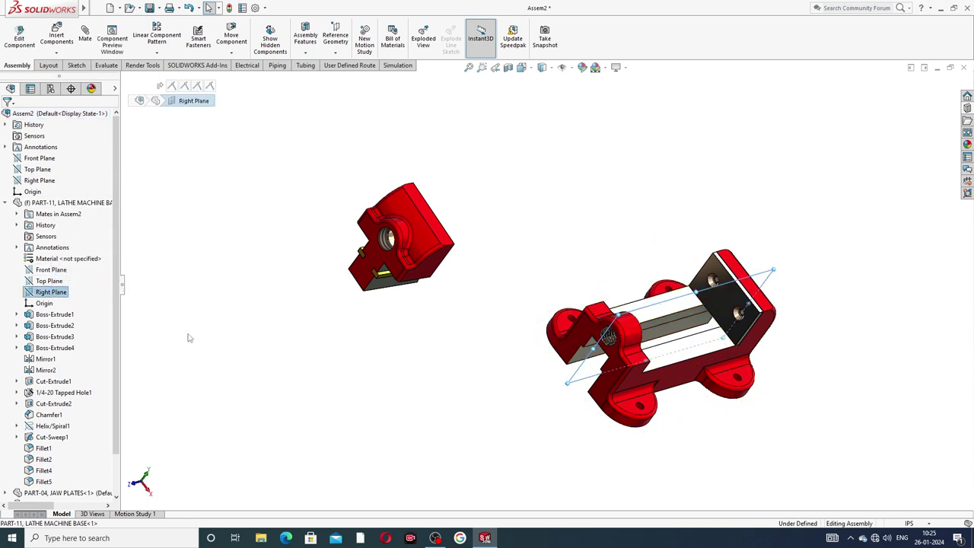
{"action": "scroll", "coordinate": [106, 320], "scroll_direction": "down", "scroll_amount": 2}
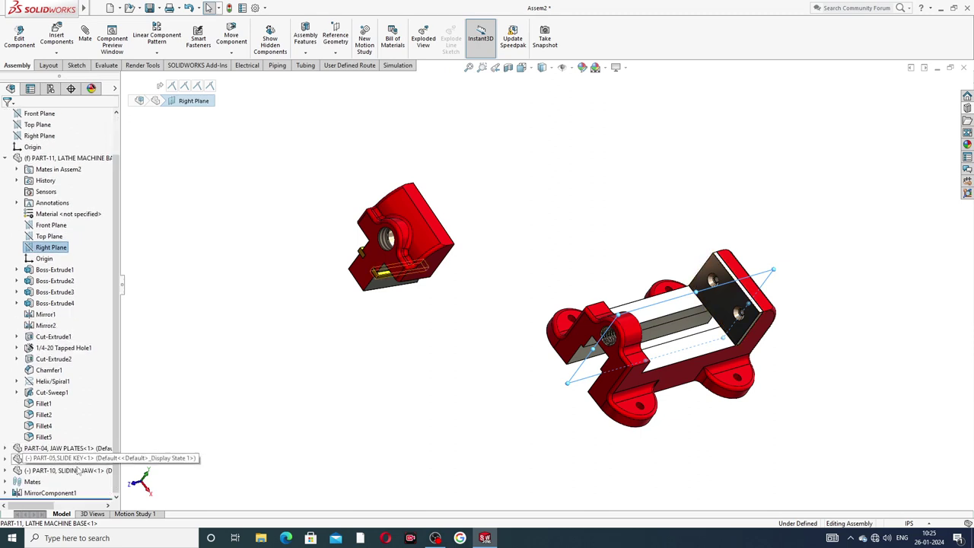
{"action": "left_click", "coordinate": [5, 470]}
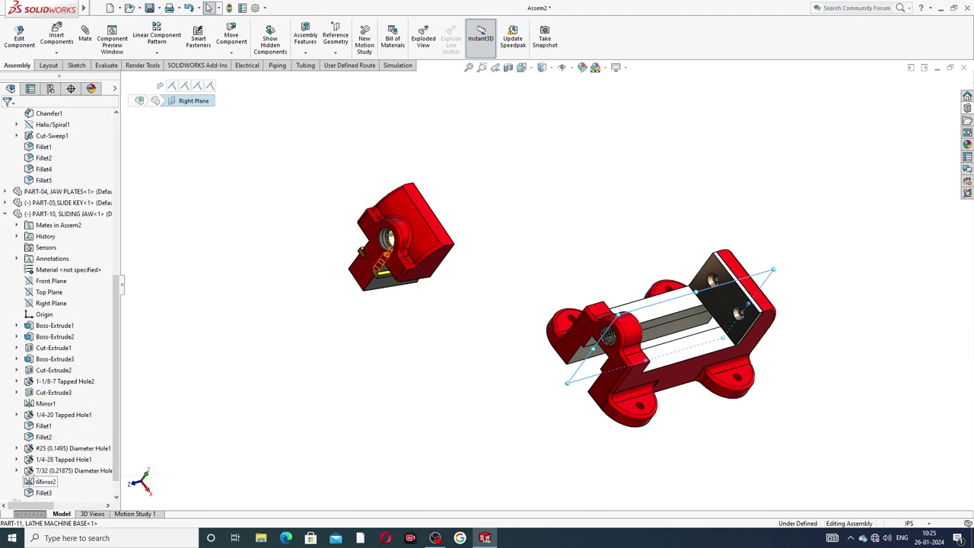
{"action": "left_click", "coordinate": [50, 303]}
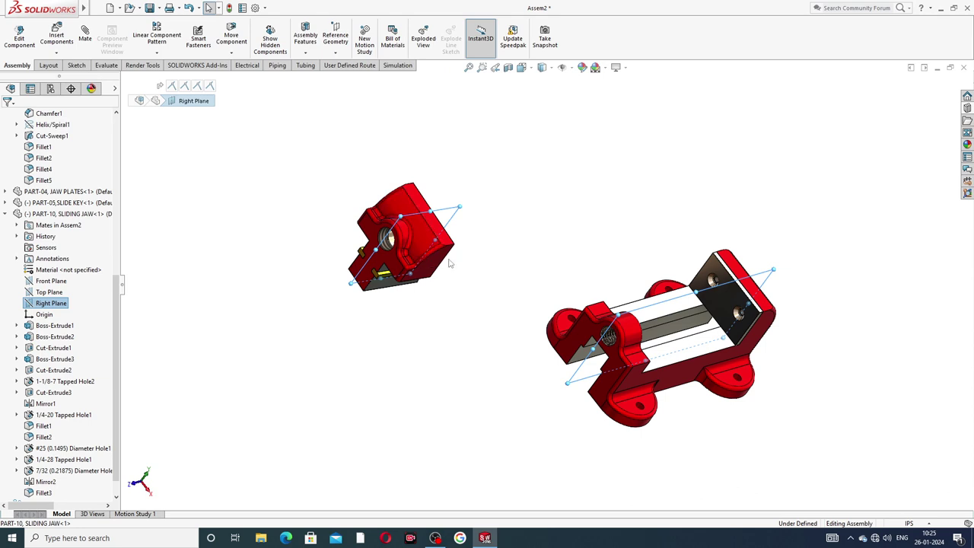
{"action": "left_click", "coordinate": [86, 38]}
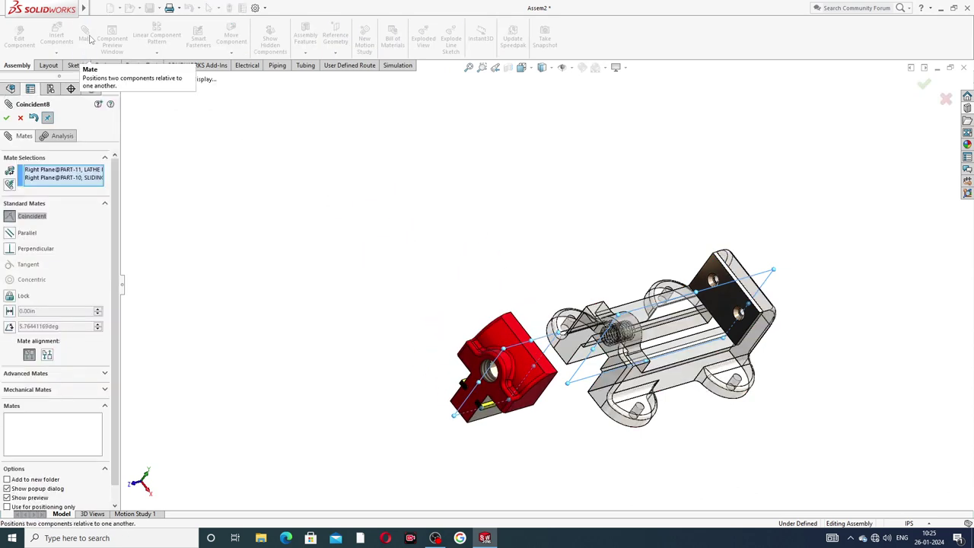
{"action": "middle_click_drag", "start_coordinate": [455, 265], "coordinate": [431, 262]}
{"action": "left_click_drag", "start_coordinate": [464, 344], "coordinate": [512, 335]}
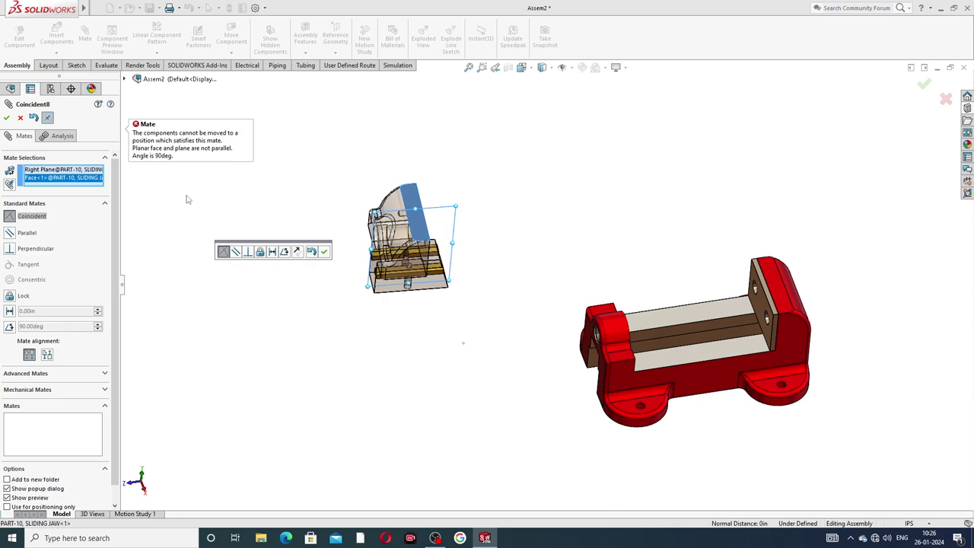
{"action": "left_click", "coordinate": [20, 117]}
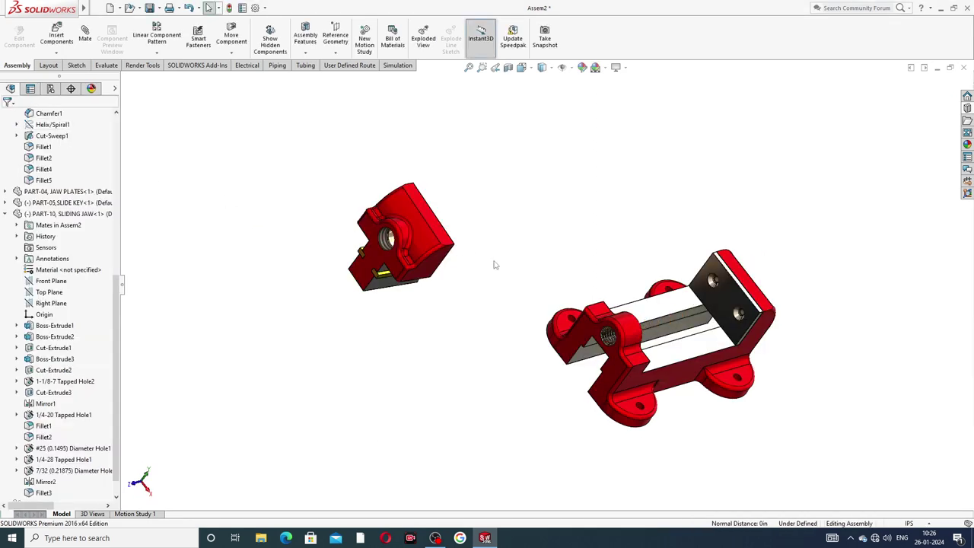
Step: Move the sliding jaw close to the base, beside the threaded end of its slideway
{"action": "middle_click_drag", "start_coordinate": [520, 279], "coordinate": [466, 280]}
{"action": "mouse_move", "coordinate": [424, 307]}
{"action": "middle_mouse_down"}
{"action": "mouse_move", "coordinate": [456, 283]}
{"action": "mouse_move", "coordinate": [397, 265]}
{"action": "middle_mouse_up"}
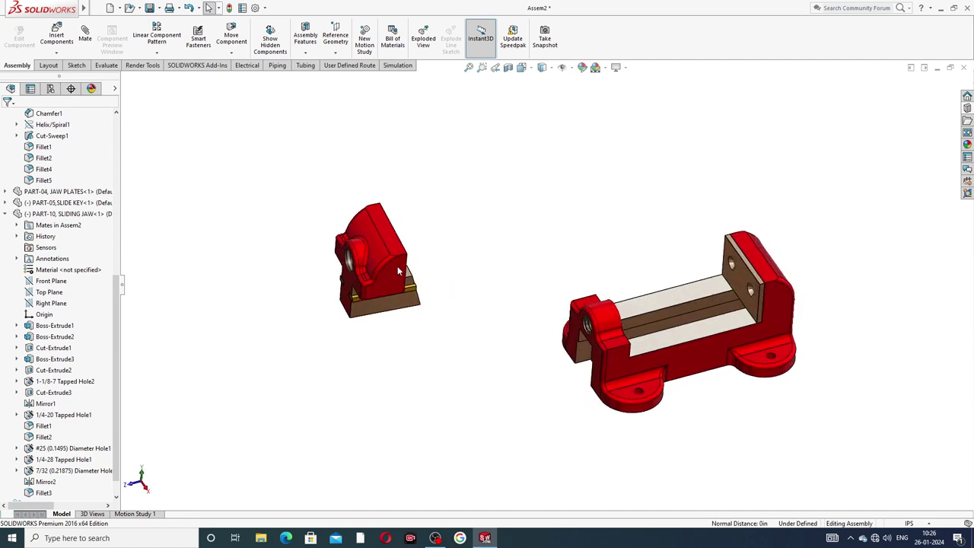
{"action": "left_click", "coordinate": [397, 265]}
{"action": "left_click_drag", "start_coordinate": [443, 264], "coordinate": [648, 235]}
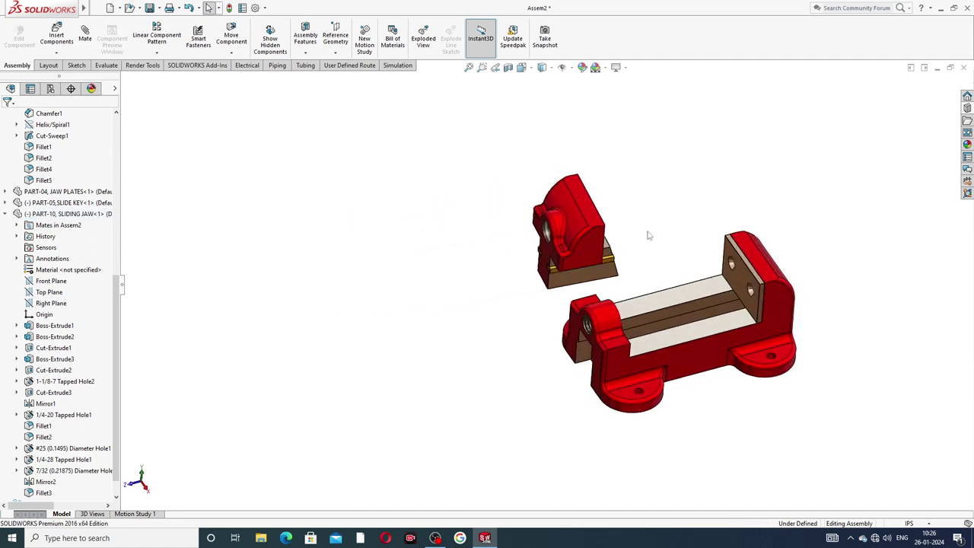
Step: Move the sliding jaw sideways to just above the threaded end of the base's slideway
{"action": "middle_click_drag", "start_coordinate": [655, 260], "coordinate": [607, 272]}
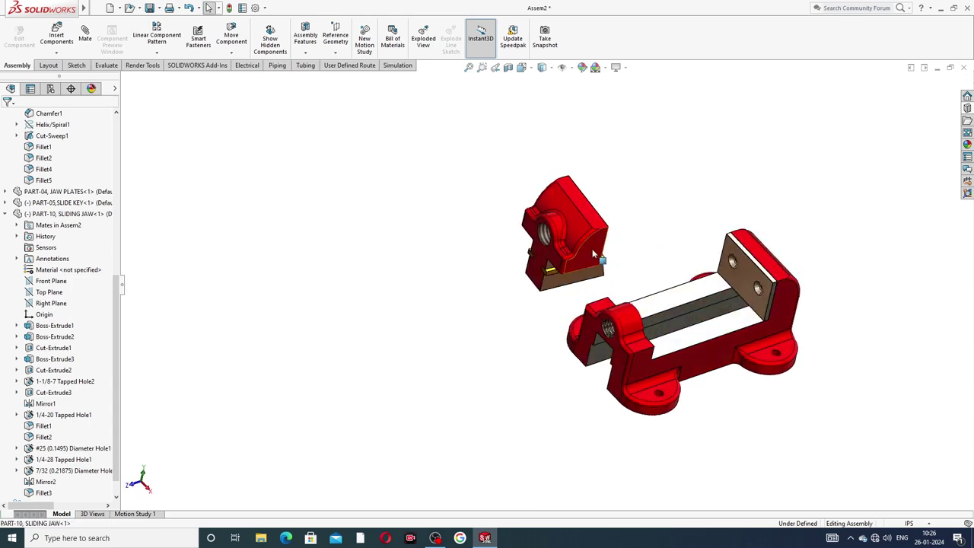
{"action": "left_click_drag", "start_coordinate": [592, 250], "coordinate": [674, 272]}
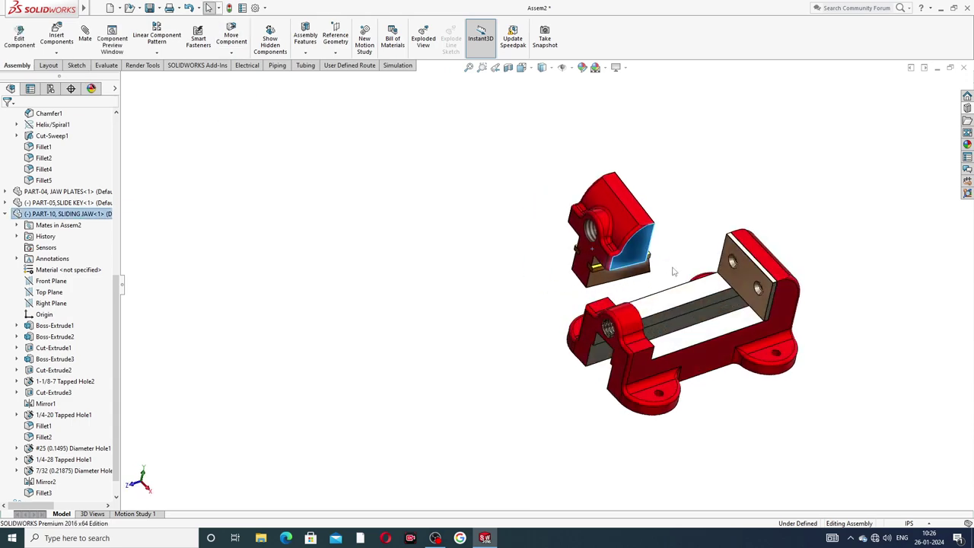
{"action": "mouse_move", "coordinate": [674, 271]}
{"action": "middle_mouse_down"}
{"action": "mouse_move", "coordinate": [695, 236]}
{"action": "mouse_move", "coordinate": [688, 274]}
{"action": "middle_mouse_up"}
{"action": "left_click", "coordinate": [659, 233]}
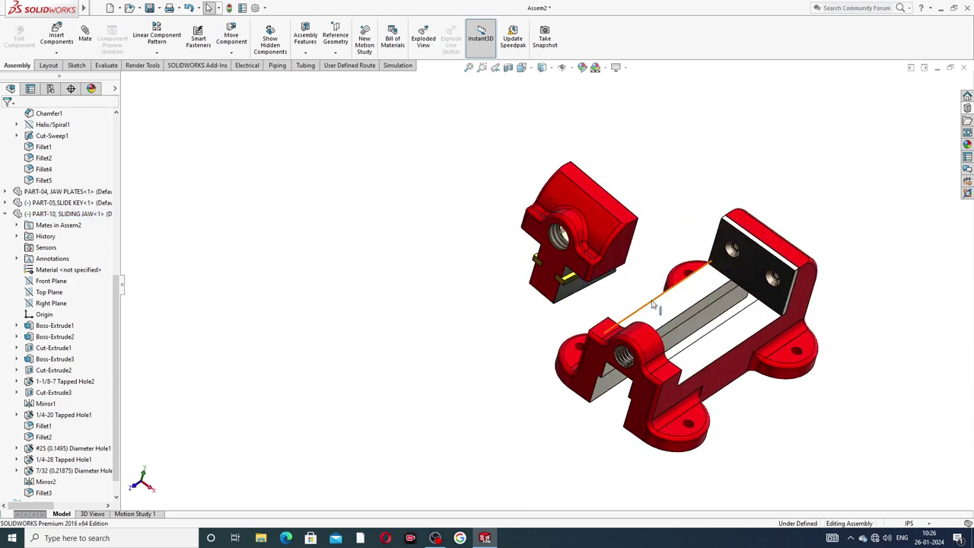
{"action": "scroll", "coordinate": [651, 300], "scroll_direction": "down", "scroll_amount": 1}
{"action": "scroll", "coordinate": [631, 290], "scroll_direction": "up", "scroll_amount": 2}
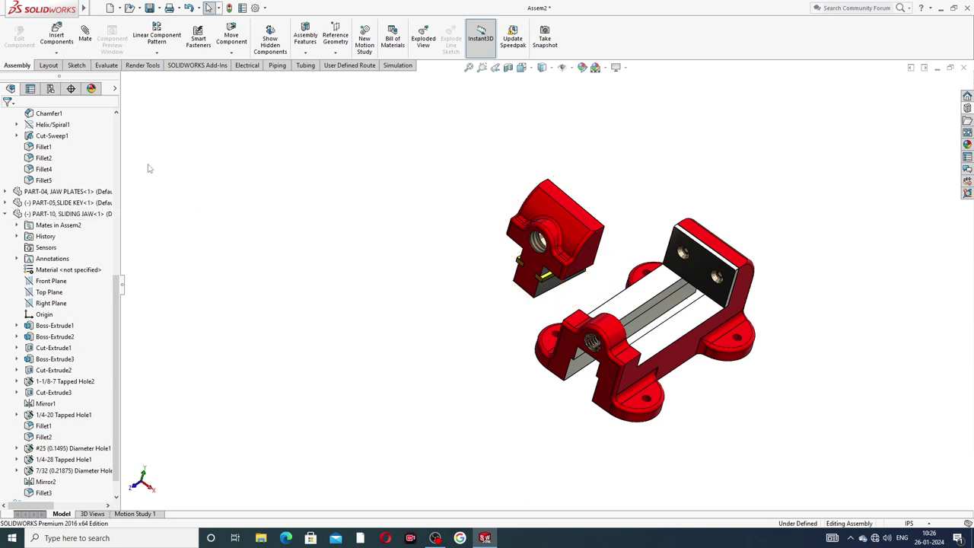
Step: Mate the lathe machine base's Right Plane coincident with the sliding jaw's Right Plane, finish mating and collapse both parts' feature lists
{"action": "left_click_drag", "start_coordinate": [116, 283], "coordinate": [104, 152]}
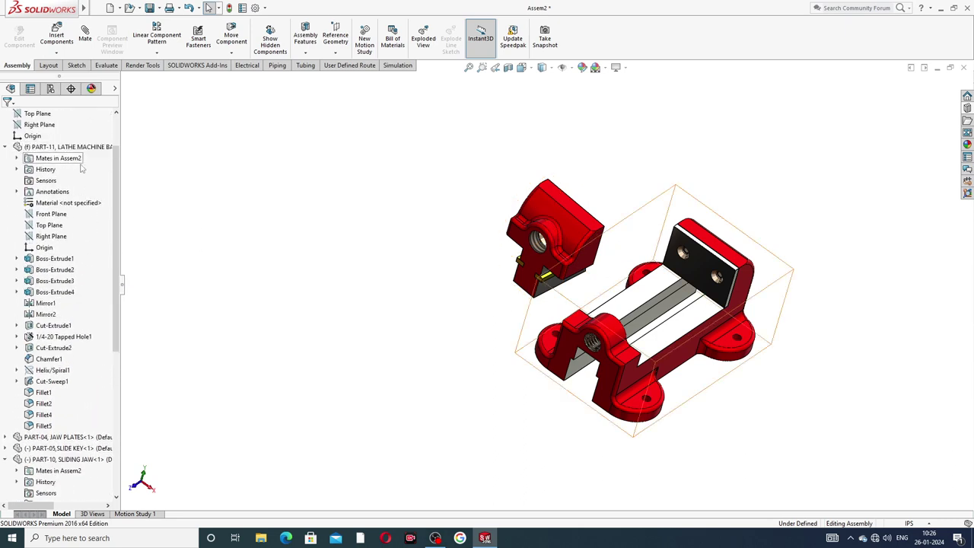
{"action": "left_click", "coordinate": [51, 237]}
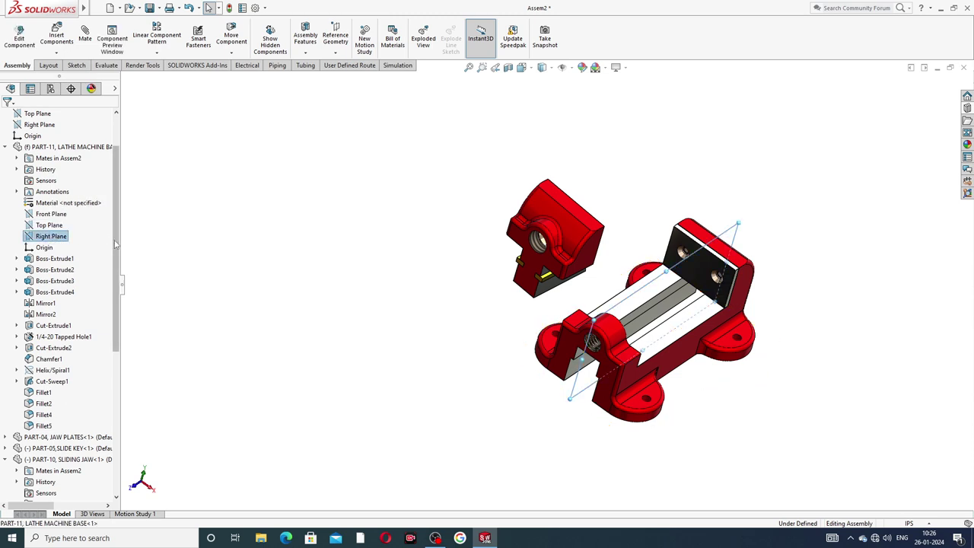
{"action": "left_click_drag", "start_coordinate": [118, 249], "coordinate": [119, 348]}
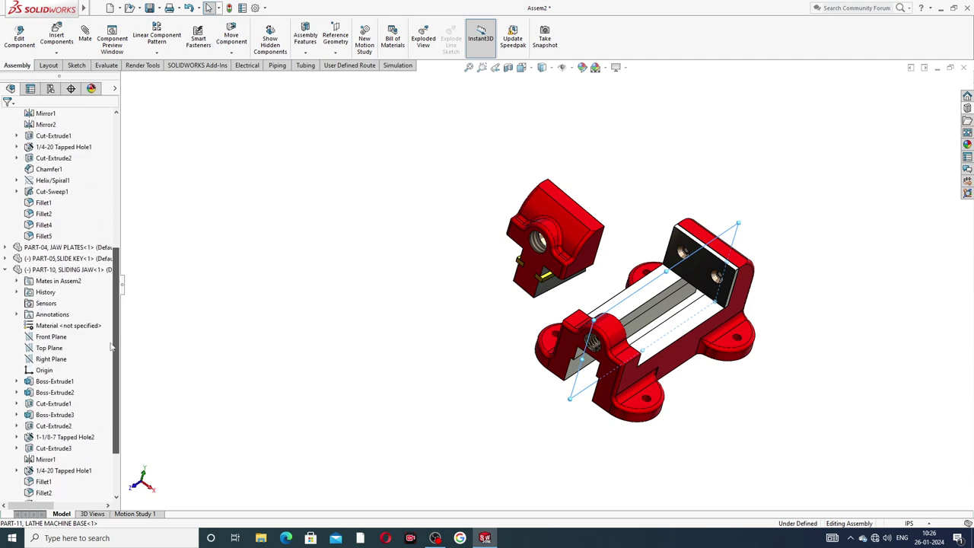
{"action": "left_click", "coordinate": [51, 361]}
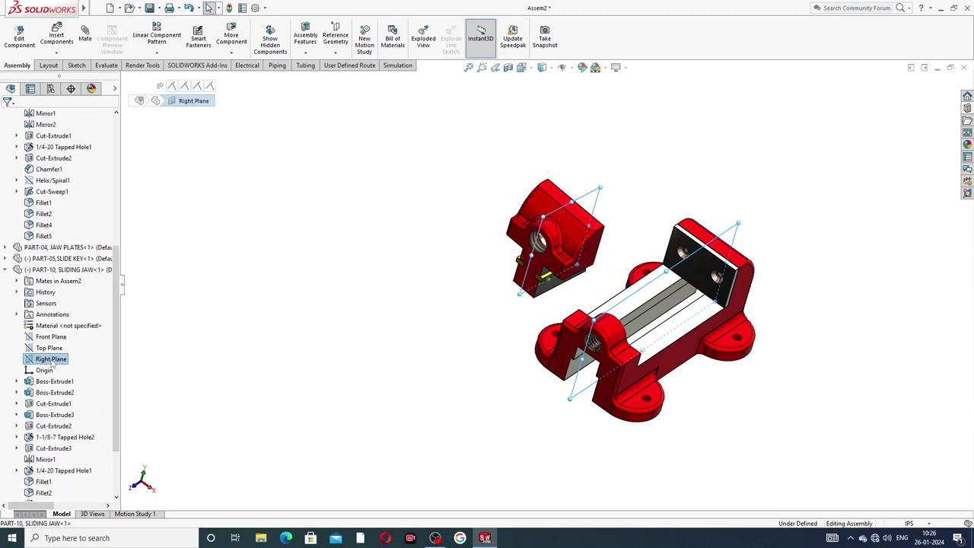
{"action": "left_click", "coordinate": [84, 38]}
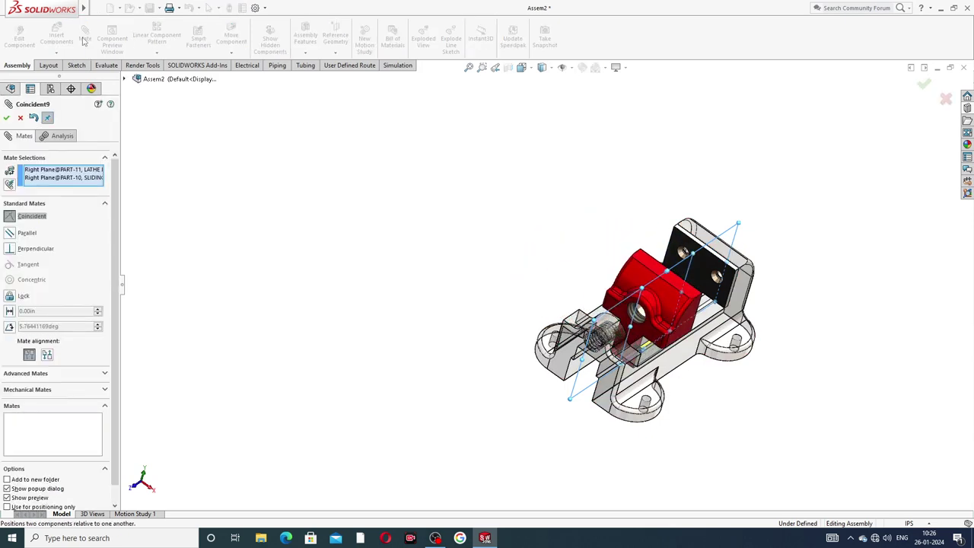
{"action": "left_click", "coordinate": [7, 118]}
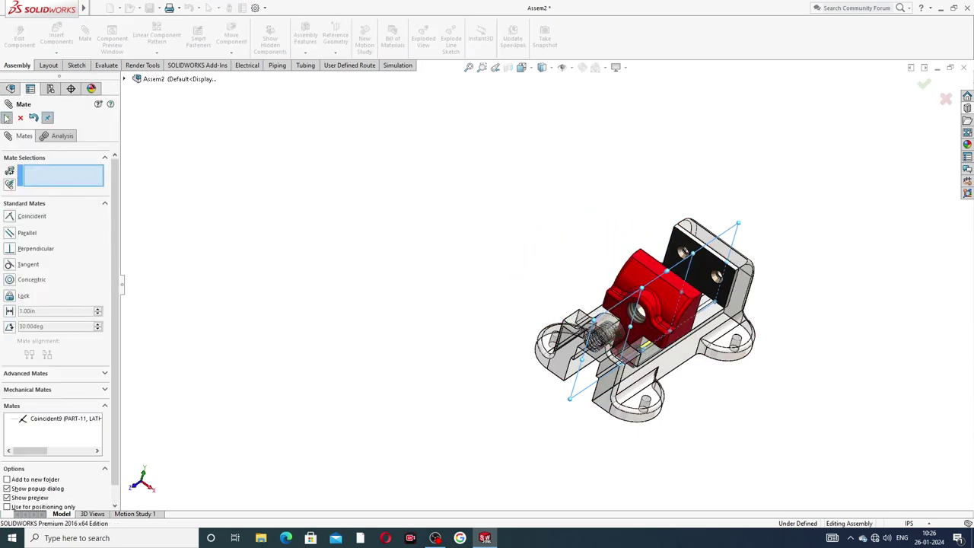
{"action": "left_click", "coordinate": [7, 119]}
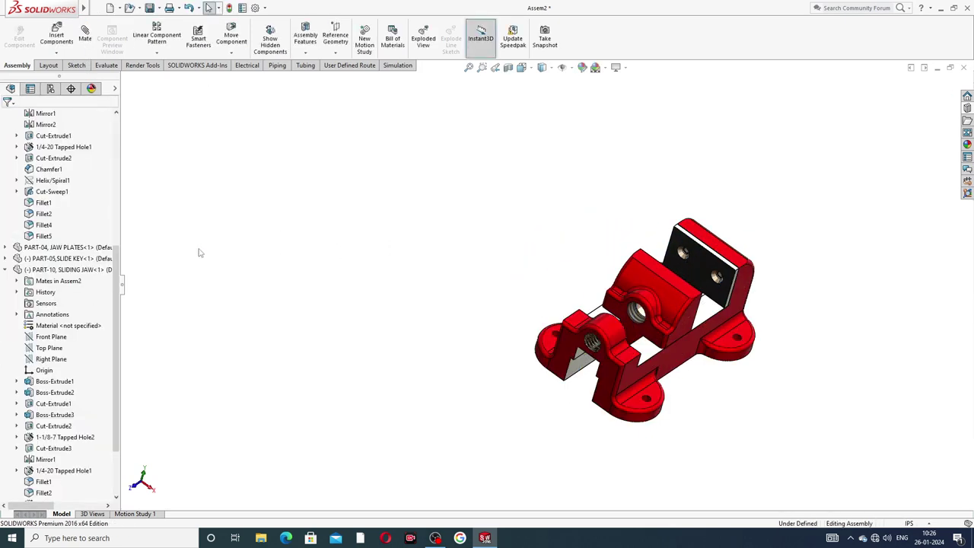
{"action": "left_click", "coordinate": [6, 270]}
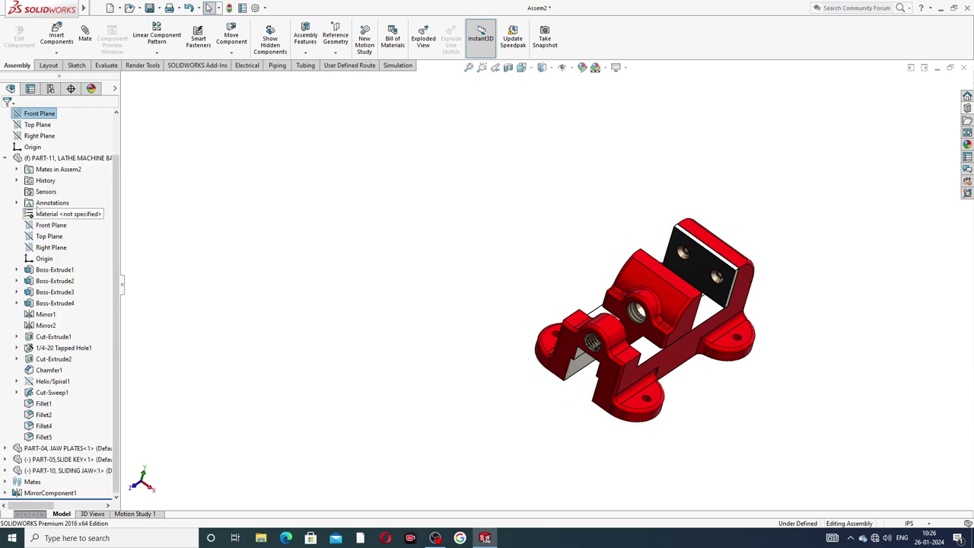
{"action": "left_click", "coordinate": [8, 158]}
Step: Slide the sliding jaw back and forth along the base's slideway and examine its travel from several angles
{"action": "middle_click_drag", "start_coordinate": [822, 340], "coordinate": [647, 312]}
{"action": "scroll", "coordinate": [642, 315], "scroll_direction": "down", "scroll_amount": 2}
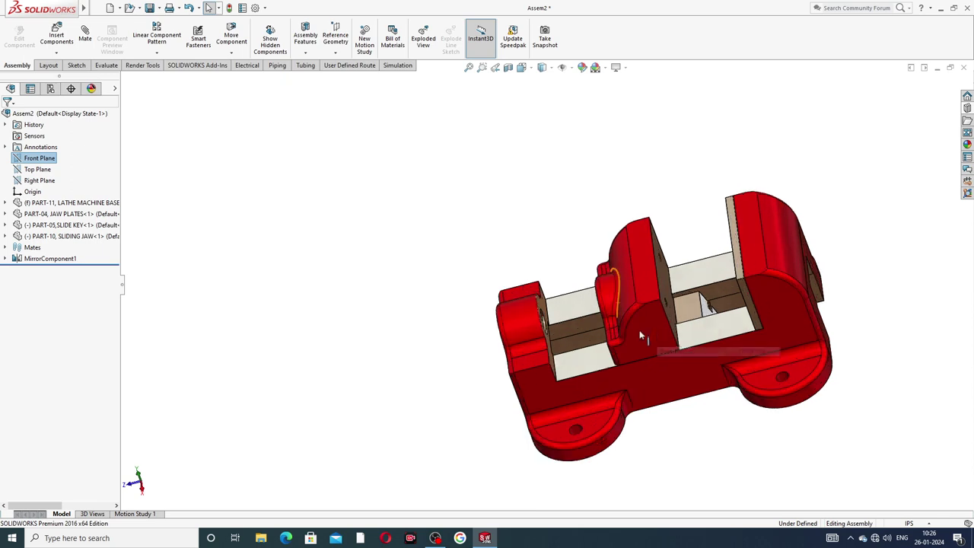
{"action": "left_click_drag", "start_coordinate": [643, 329], "coordinate": [496, 352]}
{"action": "left_click", "coordinate": [499, 354]}
{"action": "middle_click_drag", "start_coordinate": [498, 354], "coordinate": [742, 282]}
{"action": "left_click_drag", "start_coordinate": [742, 282], "coordinate": [678, 283]}
{"action": "left_click", "coordinate": [645, 198]}
{"action": "scroll", "coordinate": [685, 319], "scroll_direction": "down", "scroll_amount": 4}
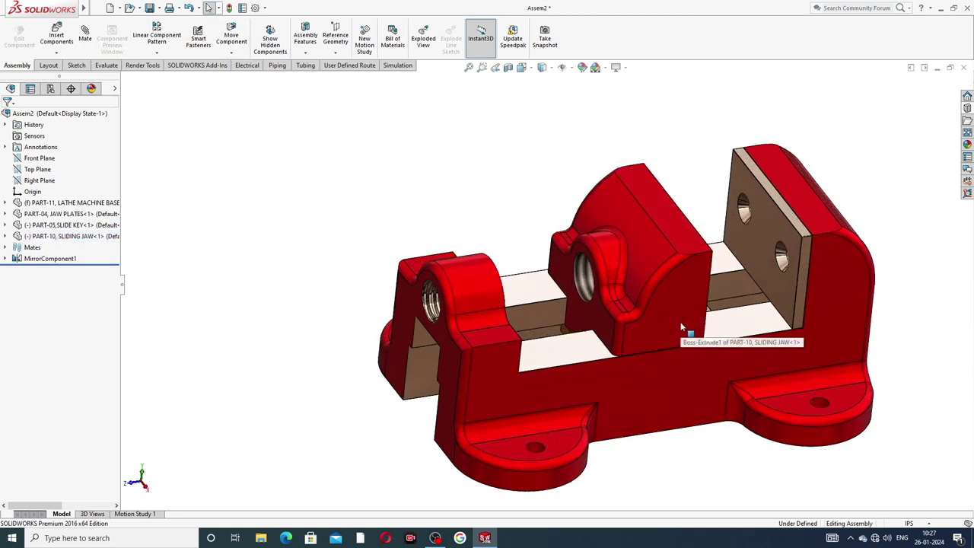
{"action": "scroll", "coordinate": [639, 316], "scroll_direction": "up", "scroll_amount": 5}
{"action": "middle_click_drag", "start_coordinate": [627, 312], "coordinate": [565, 294]}
{"action": "scroll", "coordinate": [563, 294], "scroll_direction": "down", "scroll_amount": 2}
{"action": "scroll", "coordinate": [563, 294], "scroll_direction": "down", "scroll_amount": 1}
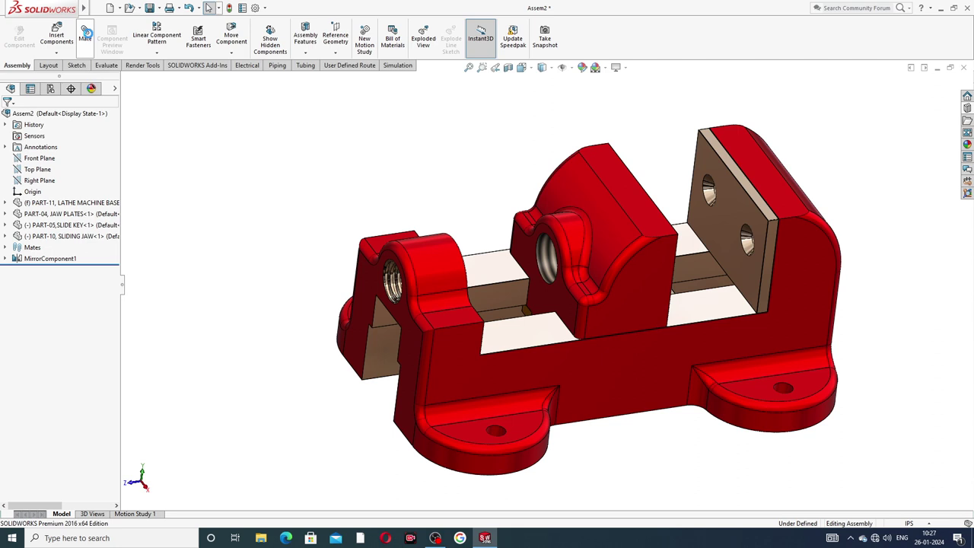
Step: Start a limit distance mate between the sliding jaw's threaded-hole face and the inner face of the base's threaded end
{"action": "left_click", "coordinate": [85, 35]}
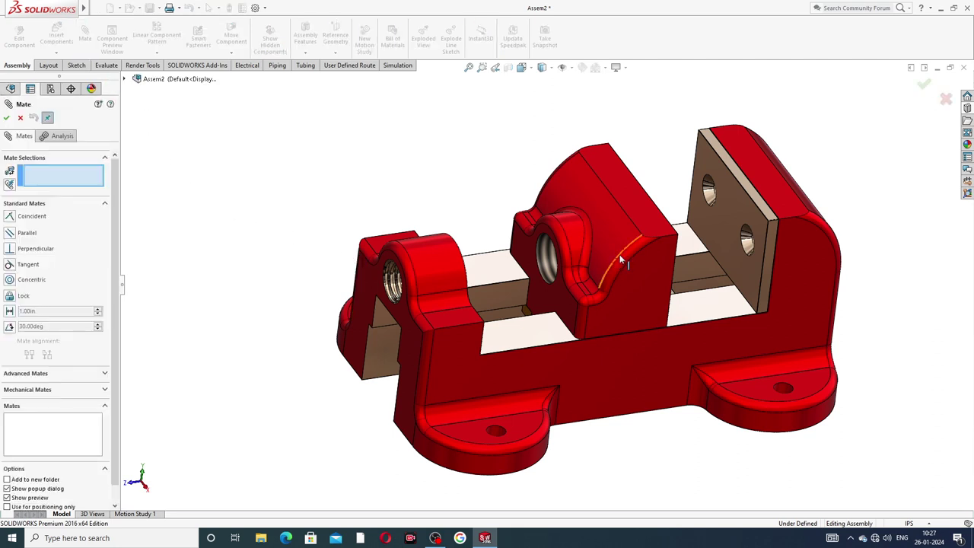
{"action": "left_click_drag", "start_coordinate": [620, 254], "coordinate": [674, 243]}
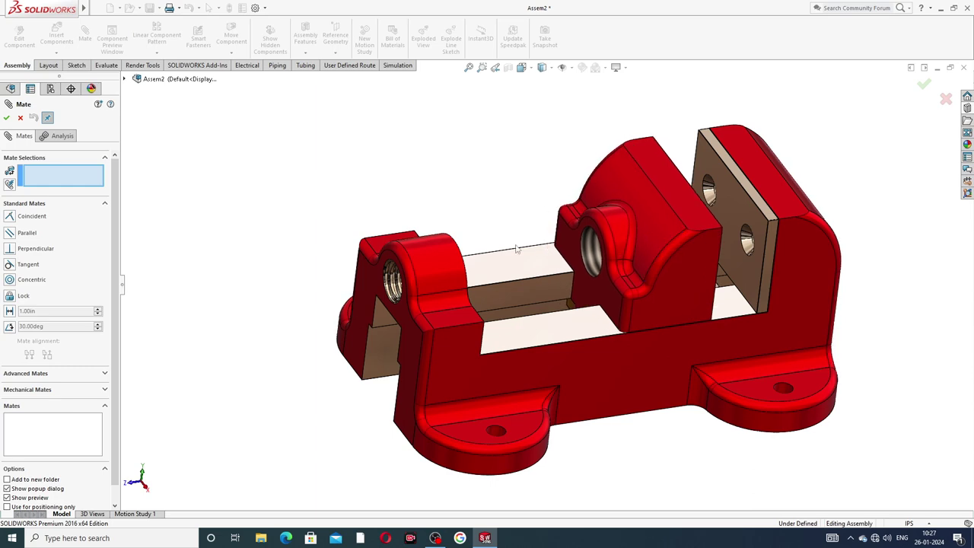
{"action": "scroll", "coordinate": [516, 245], "scroll_direction": "down", "scroll_amount": 1}
{"action": "middle_click_drag", "start_coordinate": [516, 245], "coordinate": [509, 299]}
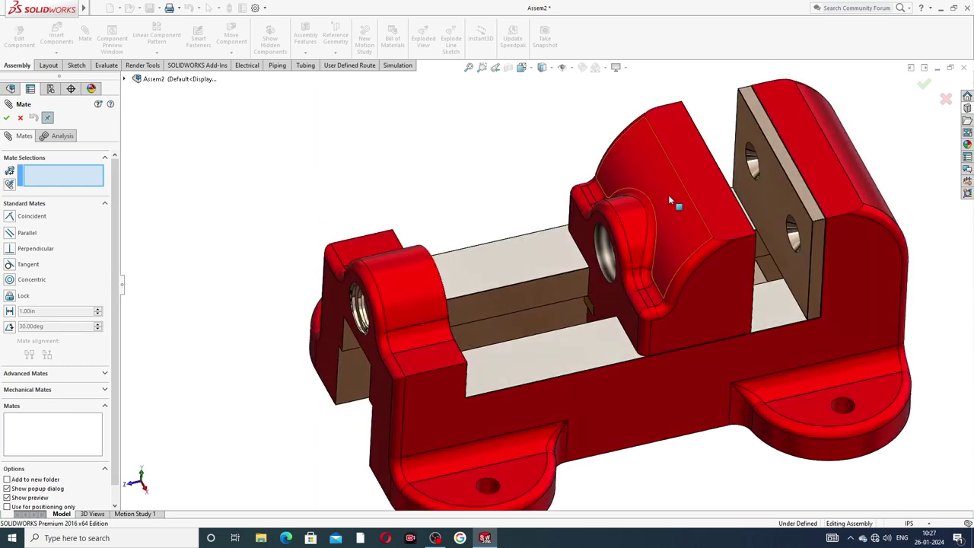
{"action": "left_click_drag", "start_coordinate": [668, 194], "coordinate": [429, 164]}
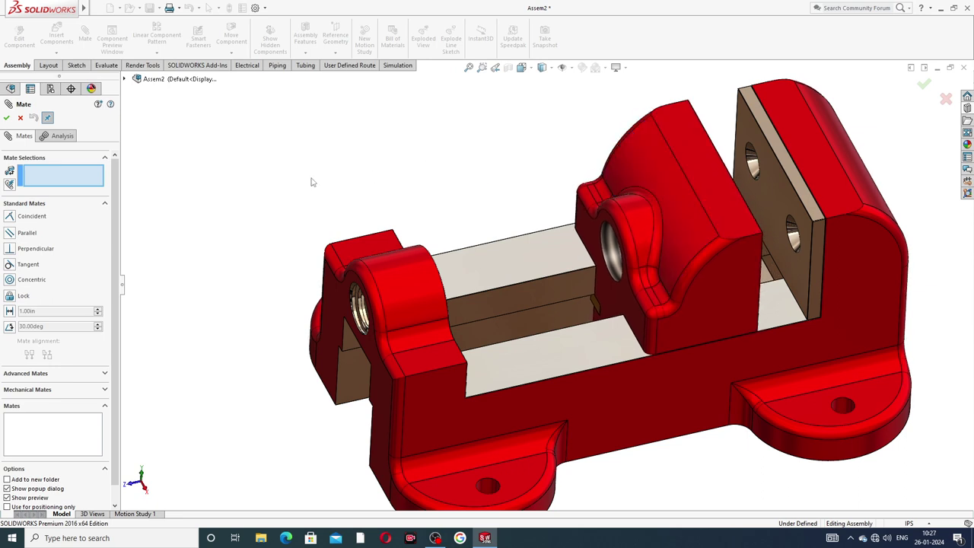
{"action": "left_click", "coordinate": [37, 374]}
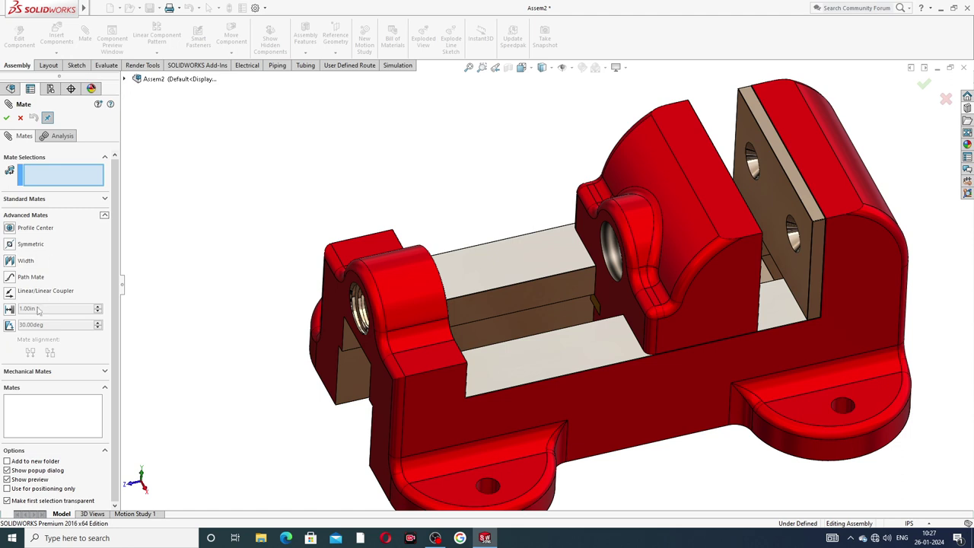
{"action": "left_click", "coordinate": [10, 308]}
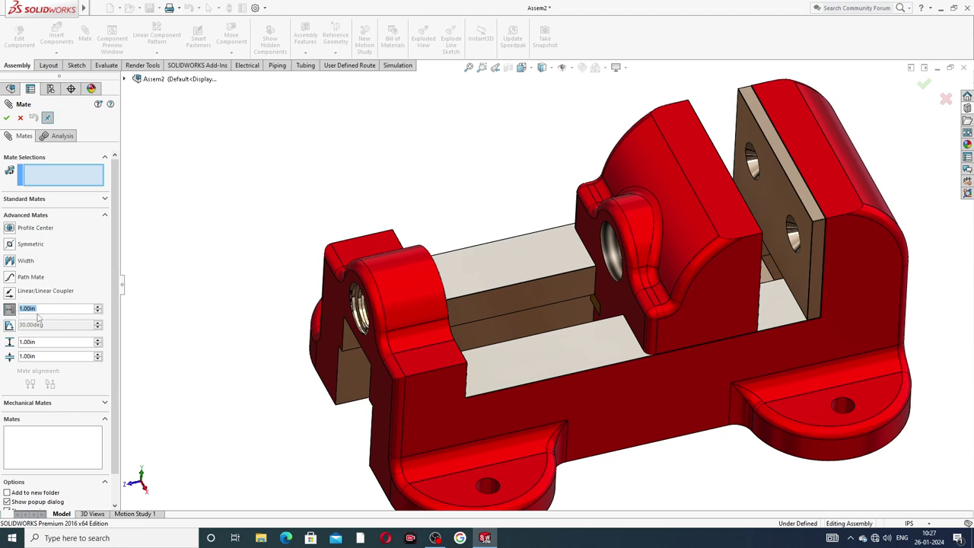
{"action": "middle_click_drag", "start_coordinate": [474, 292], "coordinate": [494, 272]}
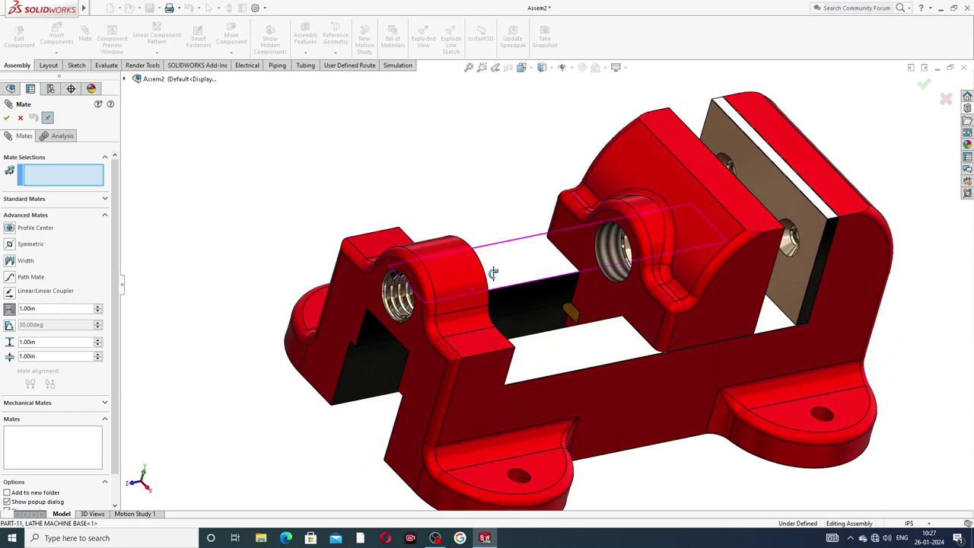
{"action": "left_click", "coordinate": [622, 303]}
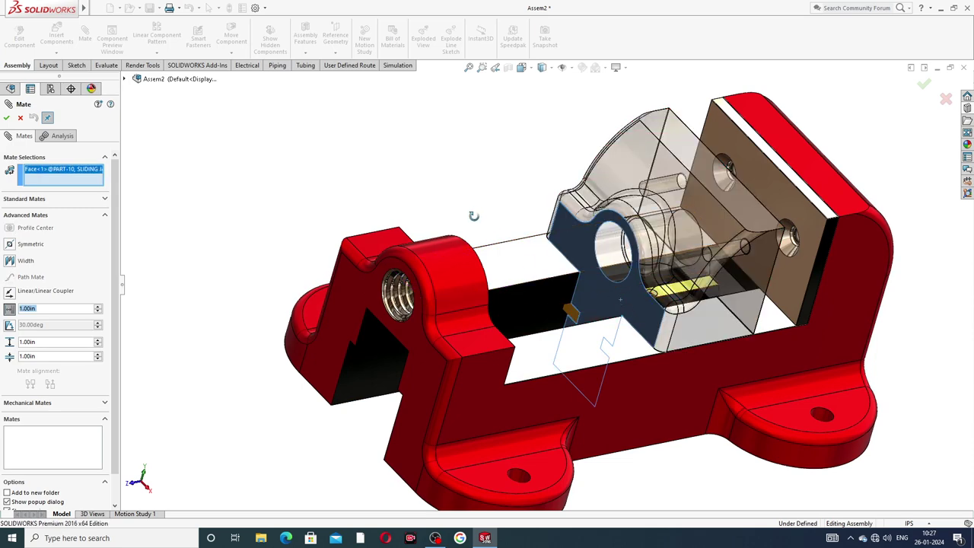
{"action": "middle_click_drag", "start_coordinate": [472, 213], "coordinate": [415, 229]}
{"action": "left_click", "coordinate": [409, 339]}
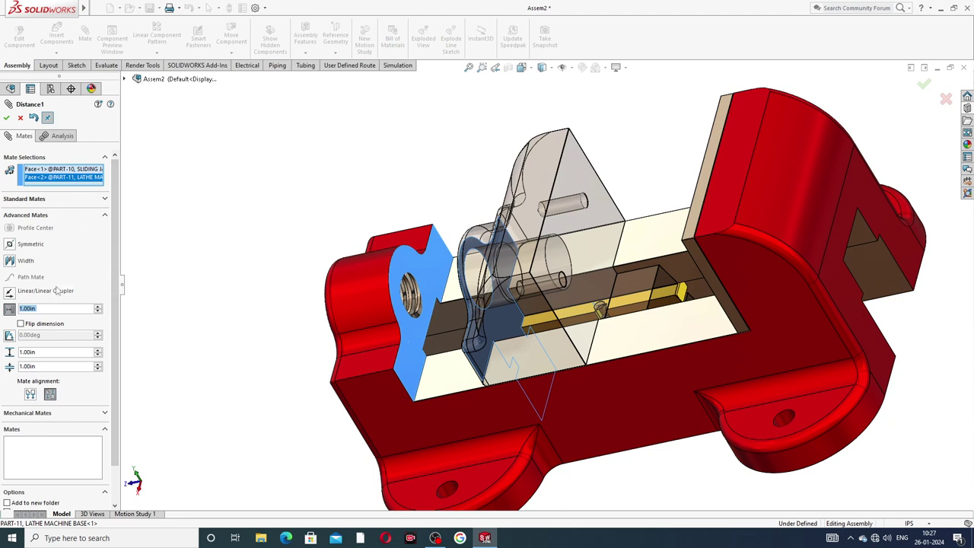
Step: Set the limit distance mate's maximum to 3.6417 in and minimum to 0, apply it and finish mating
{"action": "left_click", "coordinate": [39, 352]}
{"action": "type", "text": "3."}
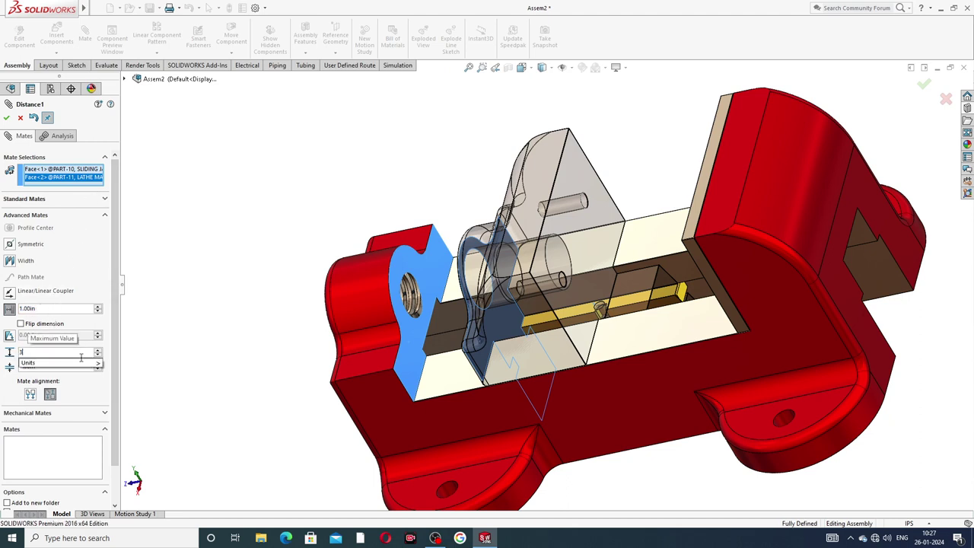
{"action": "type", "text": "6417"}
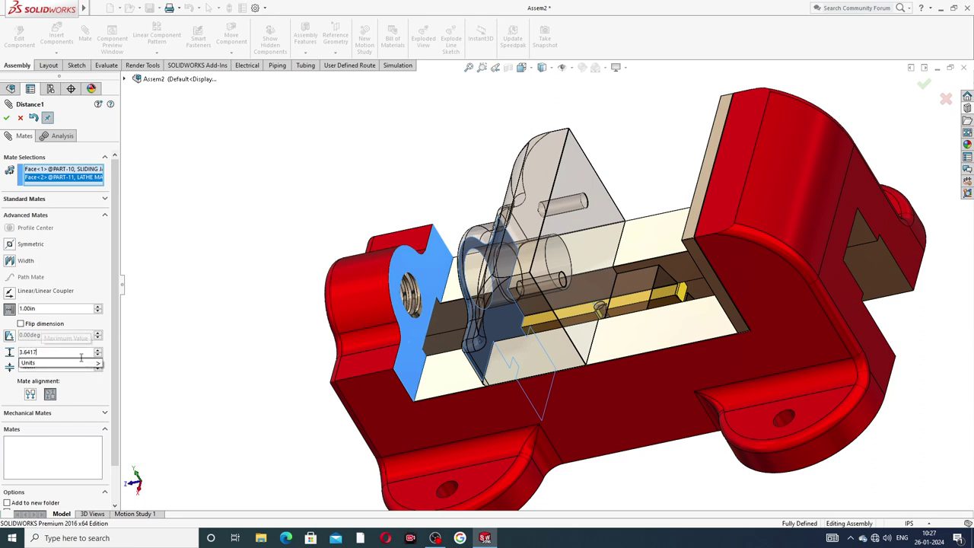
{"action": "key", "text": "Return"}
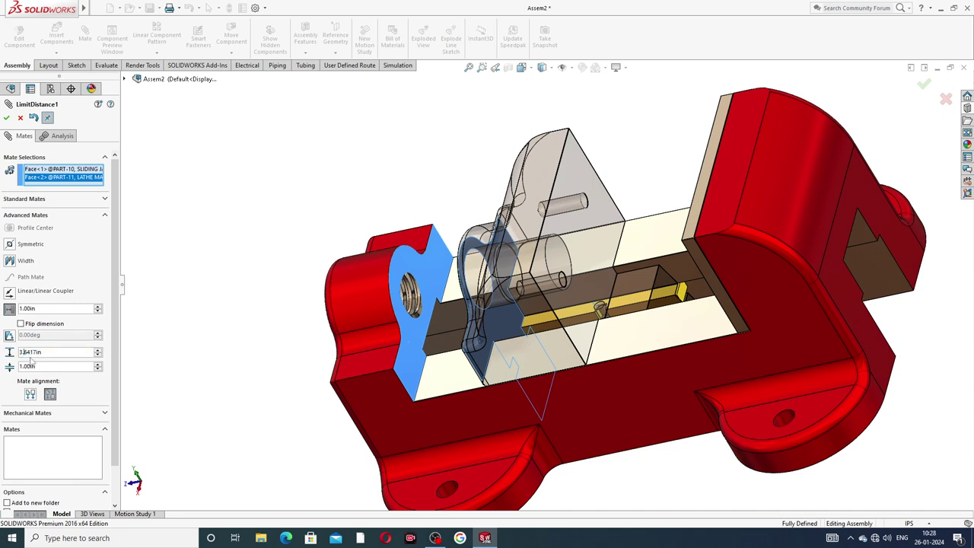
{"action": "right_click", "coordinate": [29, 355]}
{"action": "left_click", "coordinate": [51, 352]}
{"action": "type", "text": "0"}
{"action": "key", "text": "Return"}
{"action": "left_click", "coordinate": [6, 118]}
{"action": "left_click", "coordinate": [6, 118]}
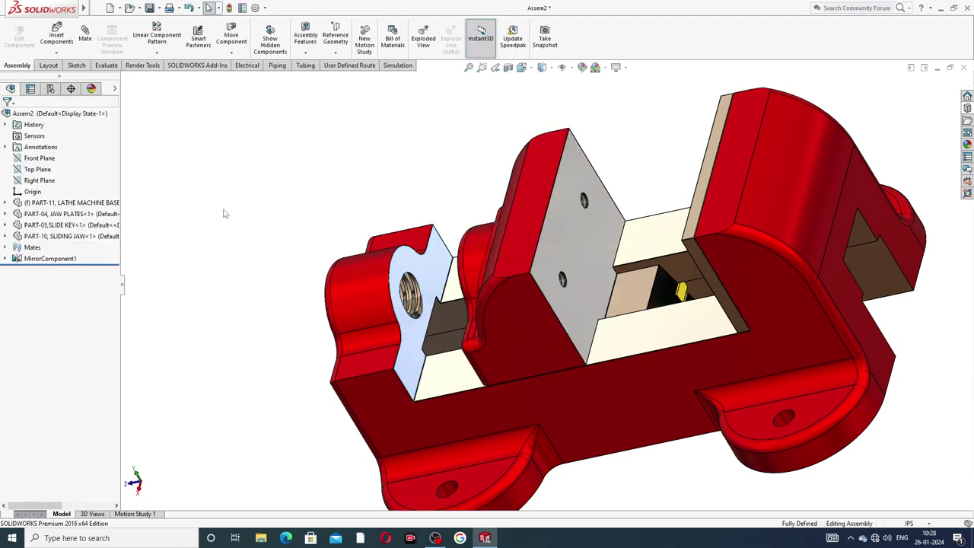
Step: Slide the sliding jaw between both ends of the slideway to check the limits of its travel
{"action": "middle_click_drag", "start_coordinate": [224, 213], "coordinate": [505, 228]}
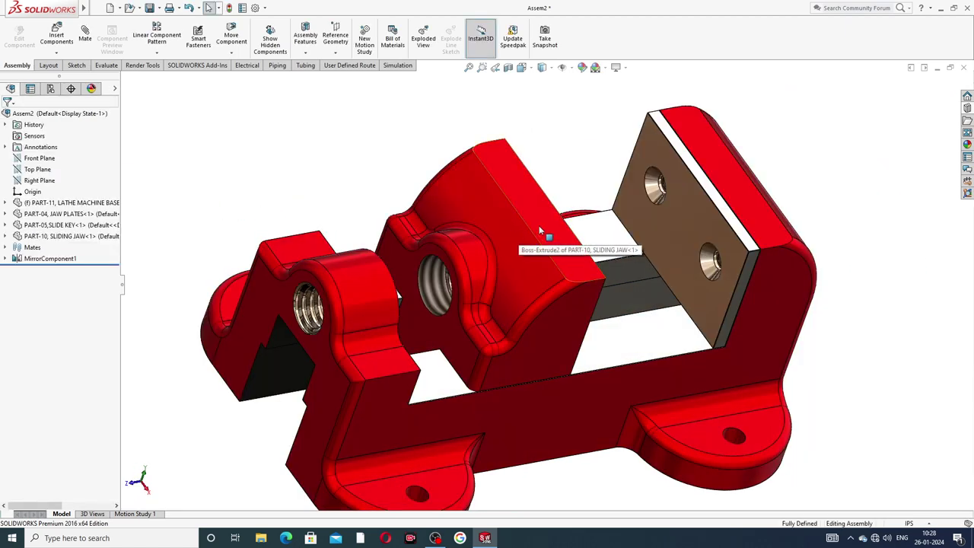
{"action": "left_click_drag", "start_coordinate": [539, 230], "coordinate": [669, 203]}
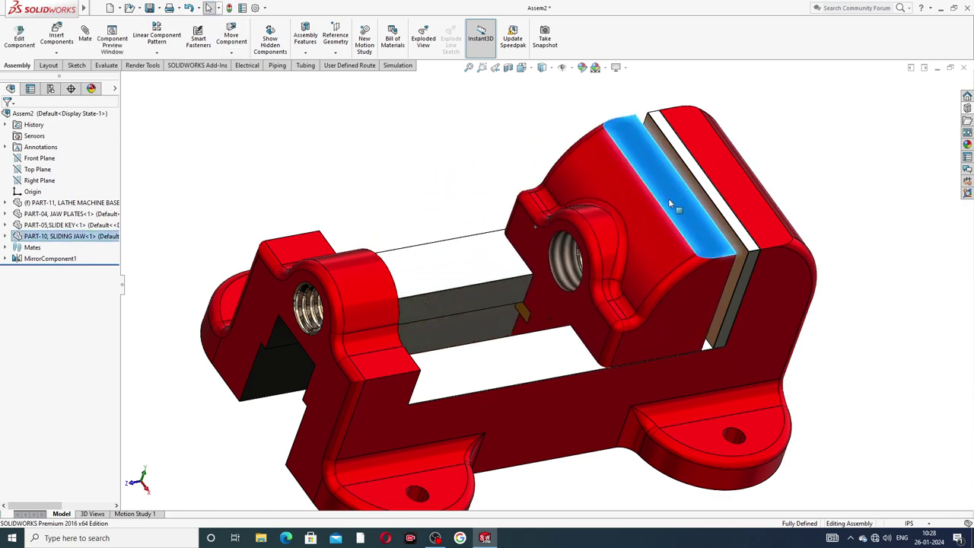
{"action": "middle_click_drag", "start_coordinate": [670, 203], "coordinate": [700, 230]}
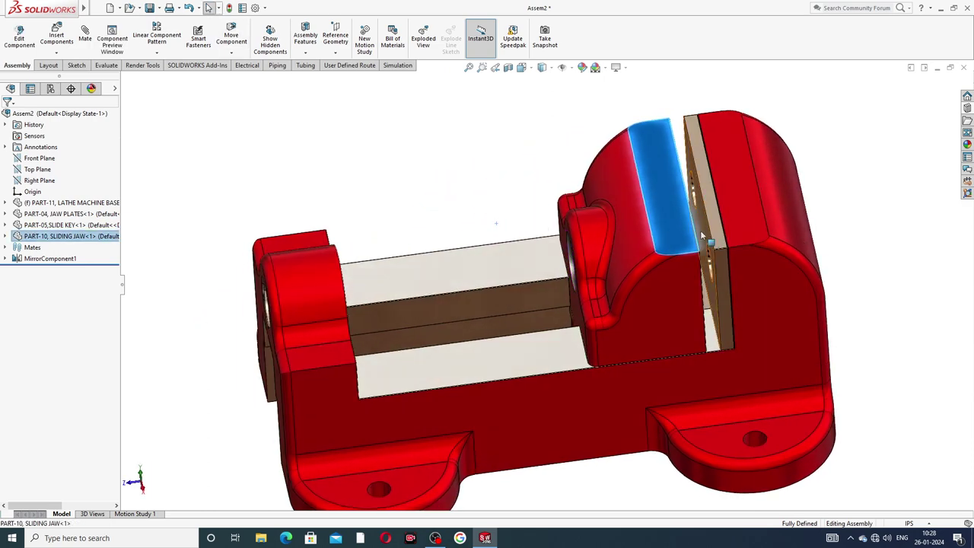
{"action": "left_click_drag", "start_coordinate": [673, 228], "coordinate": [396, 279]}
{"action": "scroll", "coordinate": [404, 320], "scroll_direction": "down", "scroll_amount": 2}
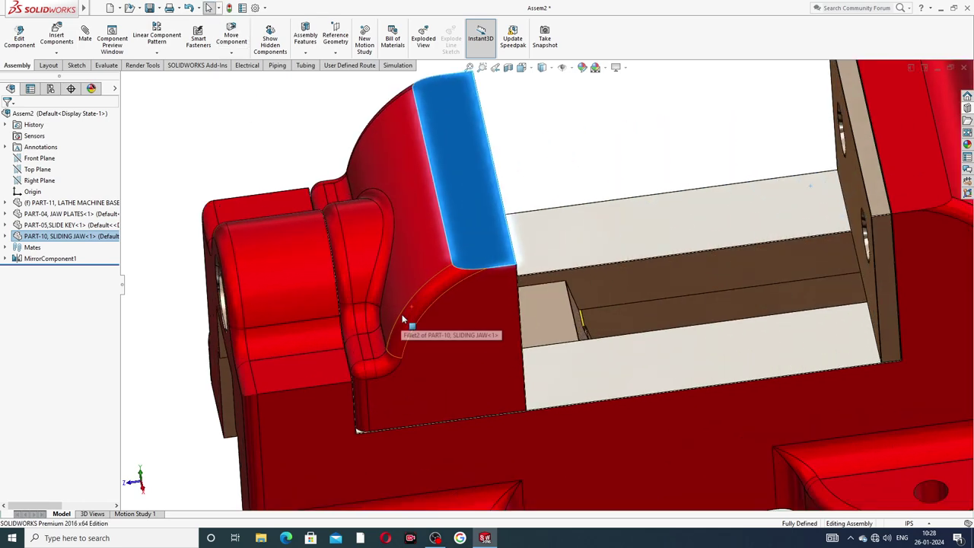
{"action": "scroll", "coordinate": [413, 314], "scroll_direction": "up", "scroll_amount": 5}
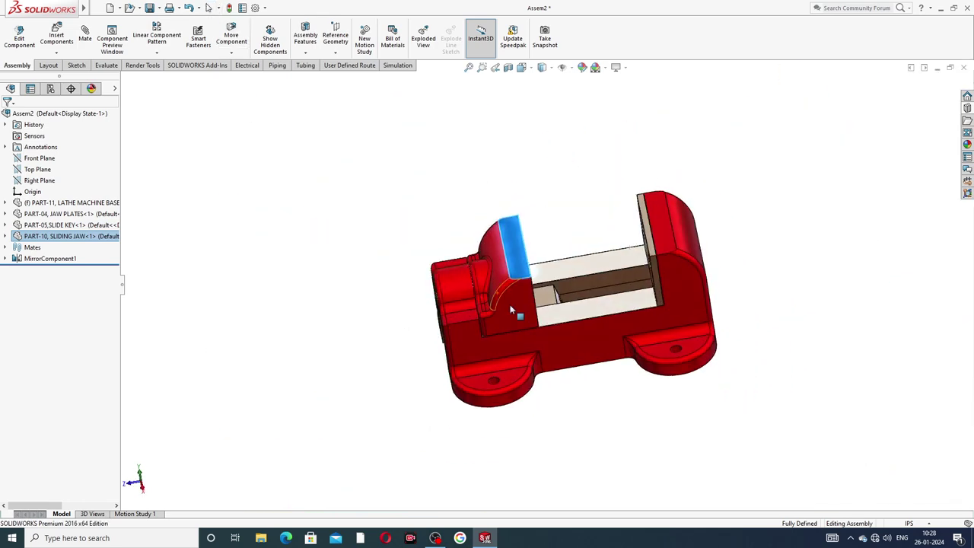
{"action": "left_click_drag", "start_coordinate": [481, 278], "coordinate": [602, 262]}
{"action": "scroll", "coordinate": [634, 257], "scroll_direction": "down", "scroll_amount": 2}
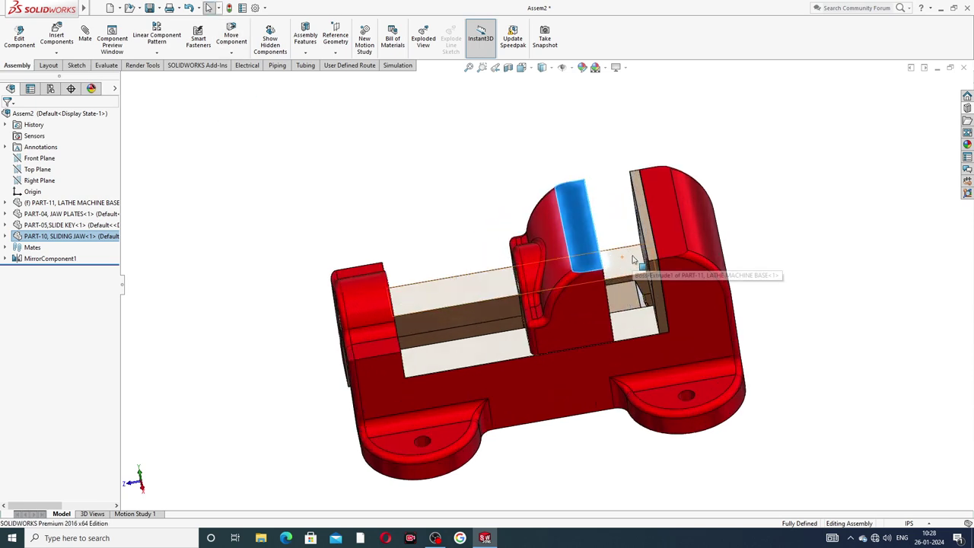
{"action": "middle_click_drag", "start_coordinate": [635, 260], "coordinate": [606, 266]}
{"action": "left_click_drag", "start_coordinate": [605, 265], "coordinate": [658, 255]}
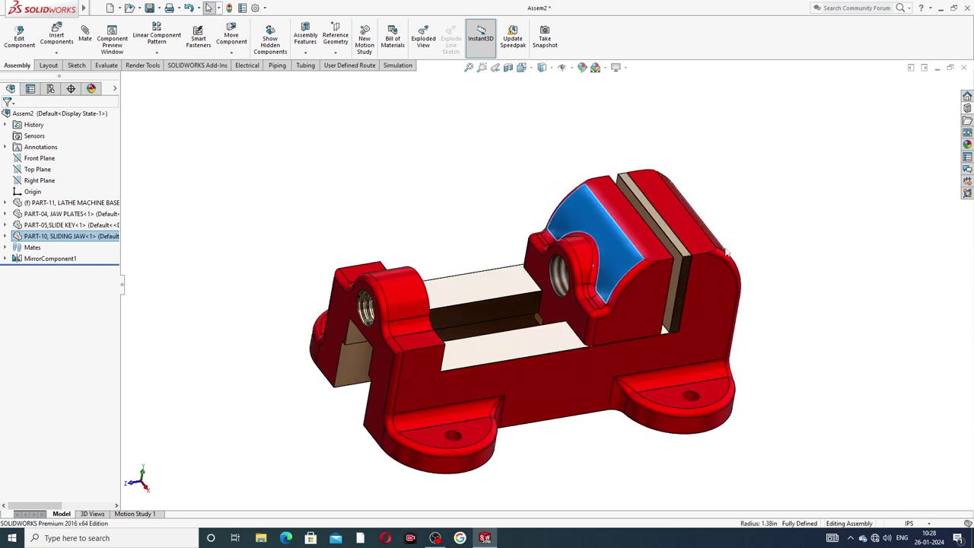
Step: Insert the PART-12 VICE SCREW SUB-ASSEMBLY into the assembly, placing it beside the base's threaded end
{"action": "scroll", "coordinate": [550, 285], "scroll_direction": "up", "scroll_amount": 3}
{"action": "middle_click_drag", "start_coordinate": [555, 283], "coordinate": [497, 313]}
{"action": "scroll", "coordinate": [531, 294], "scroll_direction": "down", "scroll_amount": 3}
{"action": "scroll", "coordinate": [522, 228], "scroll_direction": "up", "scroll_amount": 3}
{"action": "scroll", "coordinate": [500, 316], "scroll_direction": "up", "scroll_amount": 2}
{"action": "scroll", "coordinate": [502, 318], "scroll_direction": "down", "scroll_amount": 3}
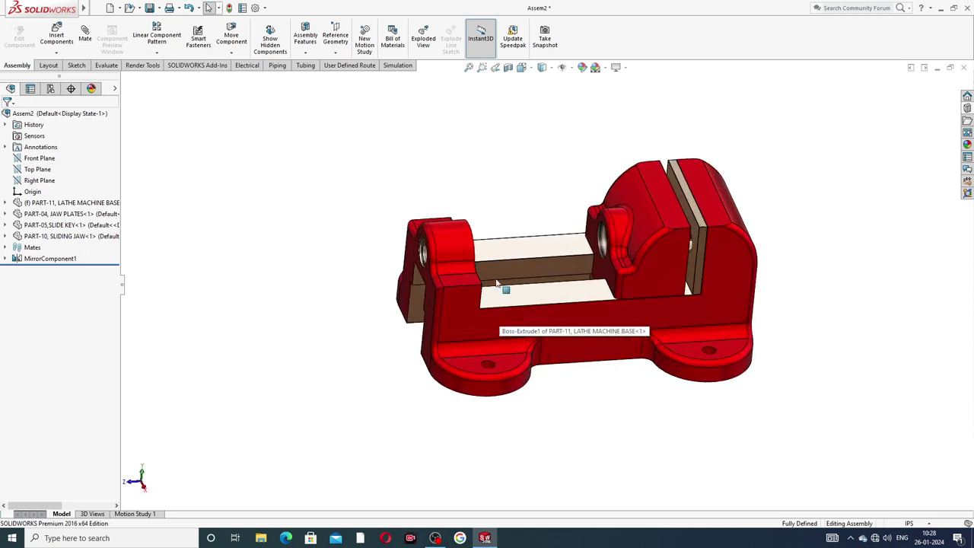
{"action": "left_click", "coordinate": [60, 42]}
{"action": "left_click", "coordinate": [57, 293]}
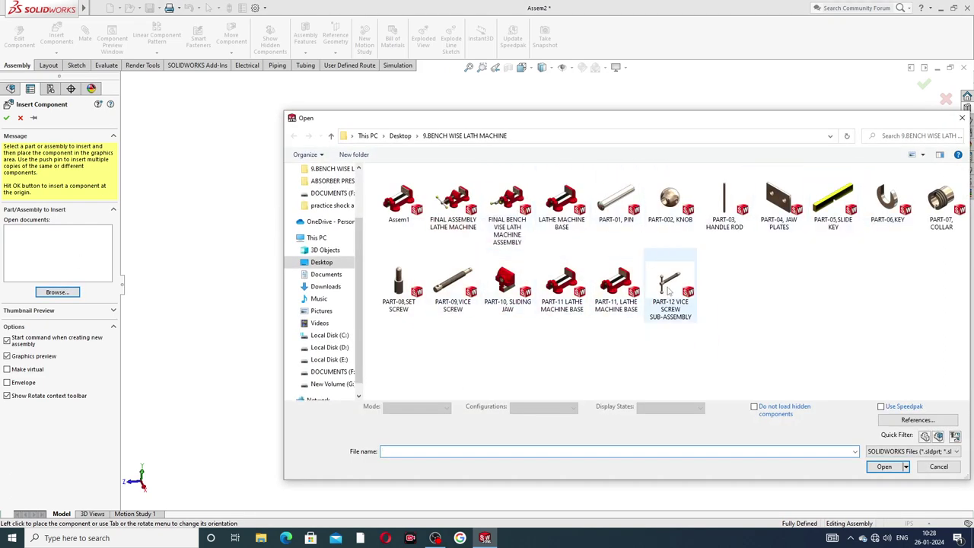
{"action": "left_click", "coordinate": [668, 286]}
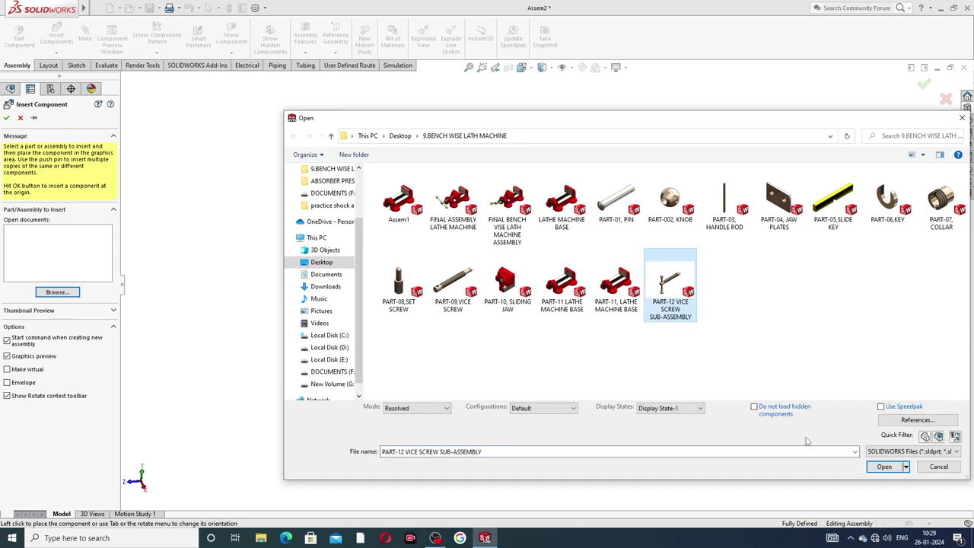
{"action": "left_click", "coordinate": [883, 467]}
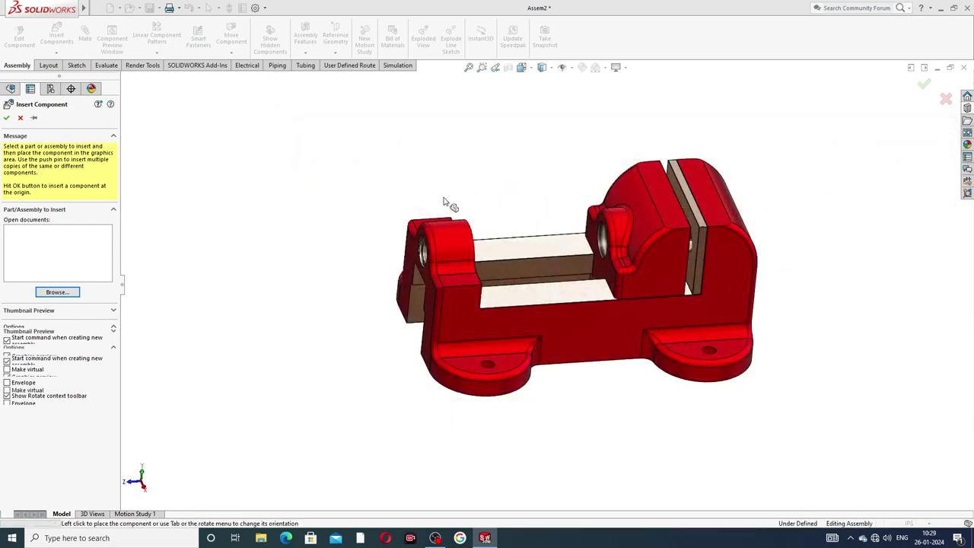
{"action": "left_click", "coordinate": [395, 178]}
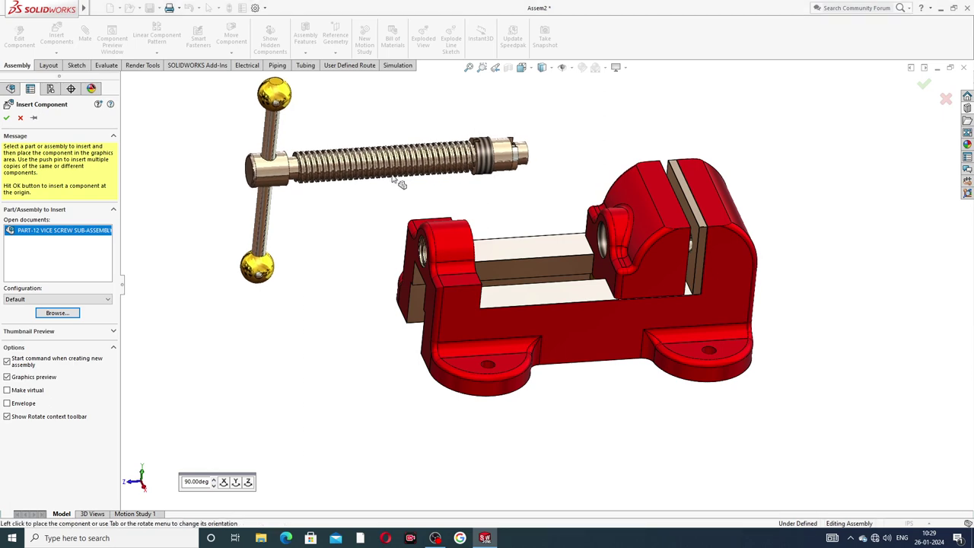
Step: Add a concentric mate between the vice screw collar's outer face and the sliding jaw's threaded hole
{"action": "scroll", "coordinate": [496, 189], "scroll_direction": "up", "scroll_amount": 2}
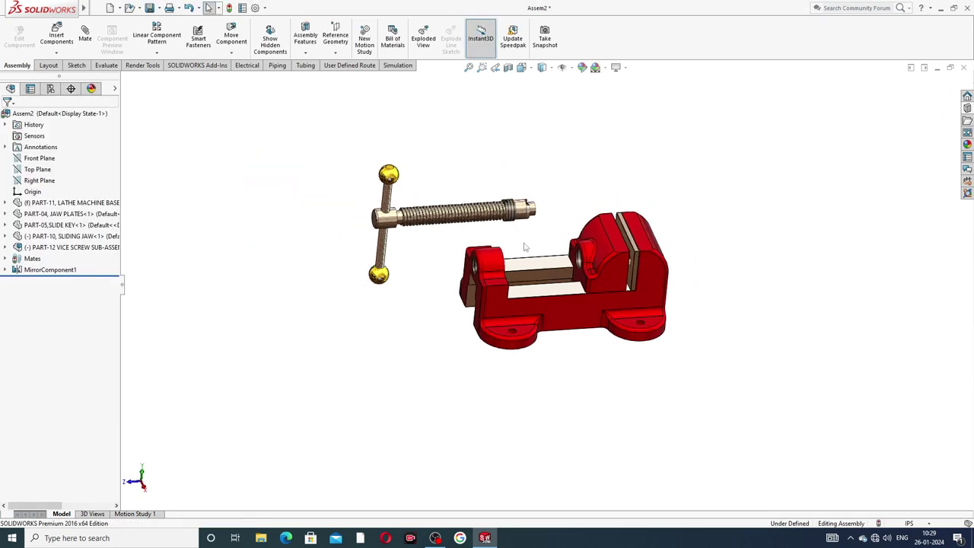
{"action": "scroll", "coordinate": [529, 229], "scroll_direction": "down", "scroll_amount": 2}
{"action": "mouse_move", "coordinate": [532, 227]}
{"action": "middle_mouse_down"}
{"action": "mouse_move", "coordinate": [516, 211]}
{"action": "mouse_move", "coordinate": [541, 243]}
{"action": "middle_mouse_up"}
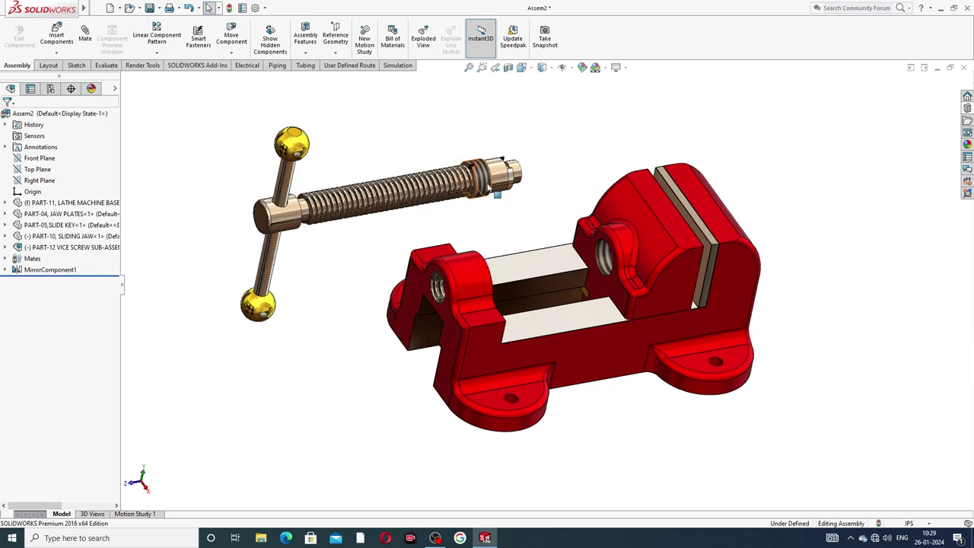
{"action": "scroll", "coordinate": [496, 202], "scroll_direction": "down", "scroll_amount": 3}
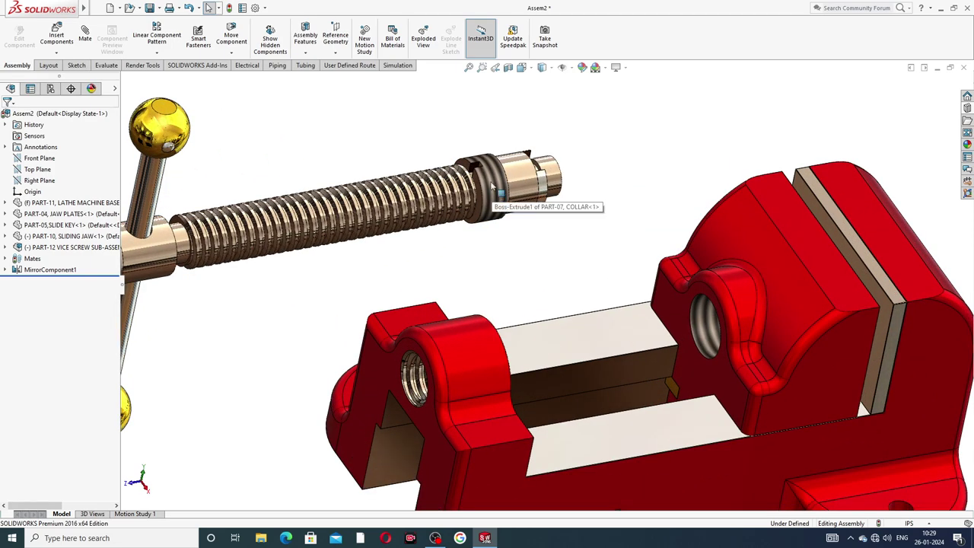
{"action": "left_click", "coordinate": [85, 34]}
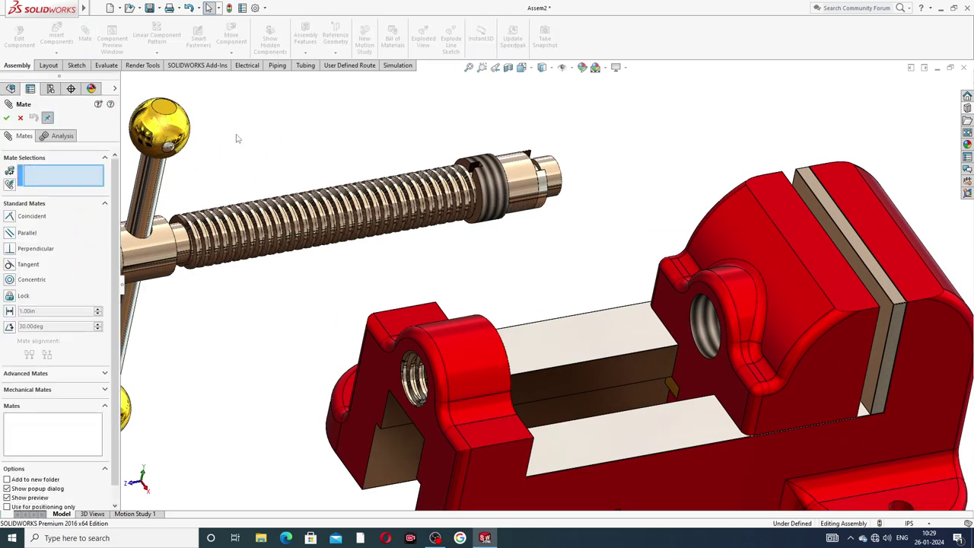
{"action": "left_click", "coordinate": [491, 194]}
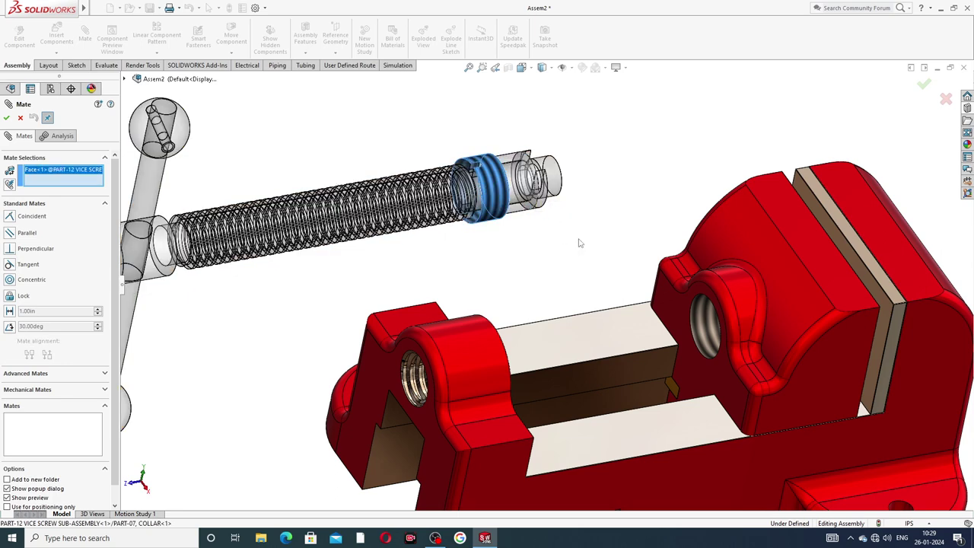
{"action": "scroll", "coordinate": [578, 243], "scroll_direction": "up", "scroll_amount": 3}
{"action": "left_click", "coordinate": [656, 308]}
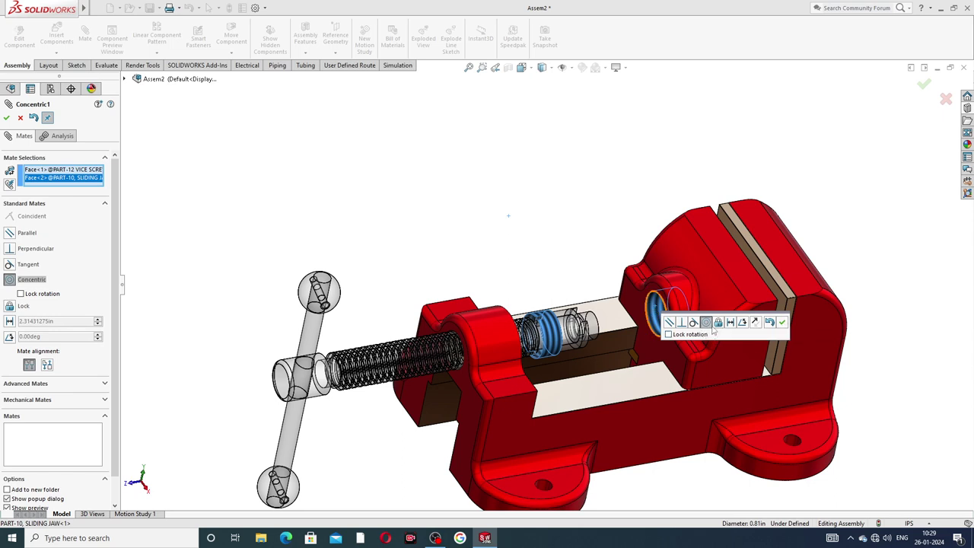
{"action": "left_click", "coordinate": [783, 323]}
Step: Add a coincident mate between the sliding jaw and the vice screw to seat the screw in the jaw
{"action": "scroll", "coordinate": [597, 327], "scroll_direction": "down", "scroll_amount": 3}
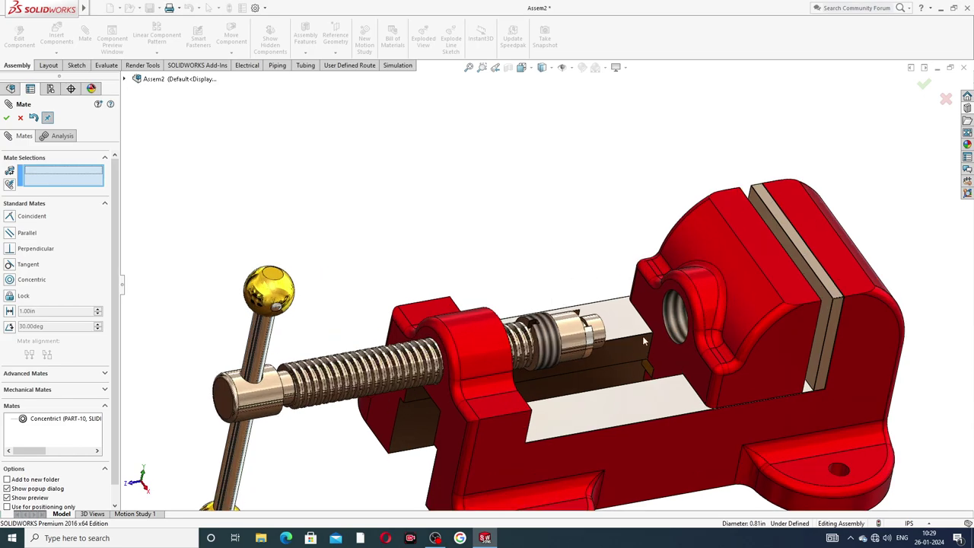
{"action": "middle_click_drag", "start_coordinate": [597, 327], "coordinate": [586, 346]}
{"action": "left_click", "coordinate": [716, 307]}
{"action": "scroll", "coordinate": [708, 311], "scroll_direction": "up", "scroll_amount": 2}
{"action": "left_click", "coordinate": [643, 310]}
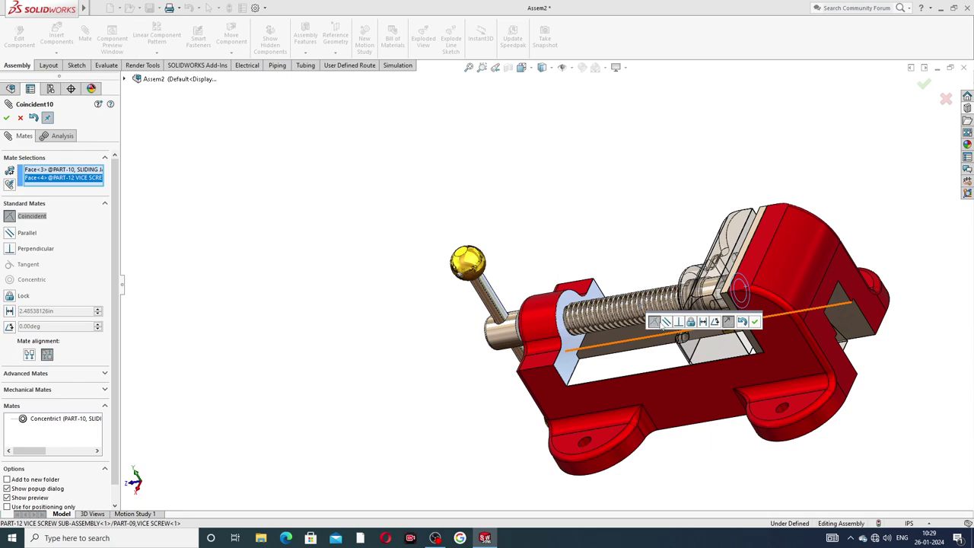
{"action": "left_click", "coordinate": [755, 322]}
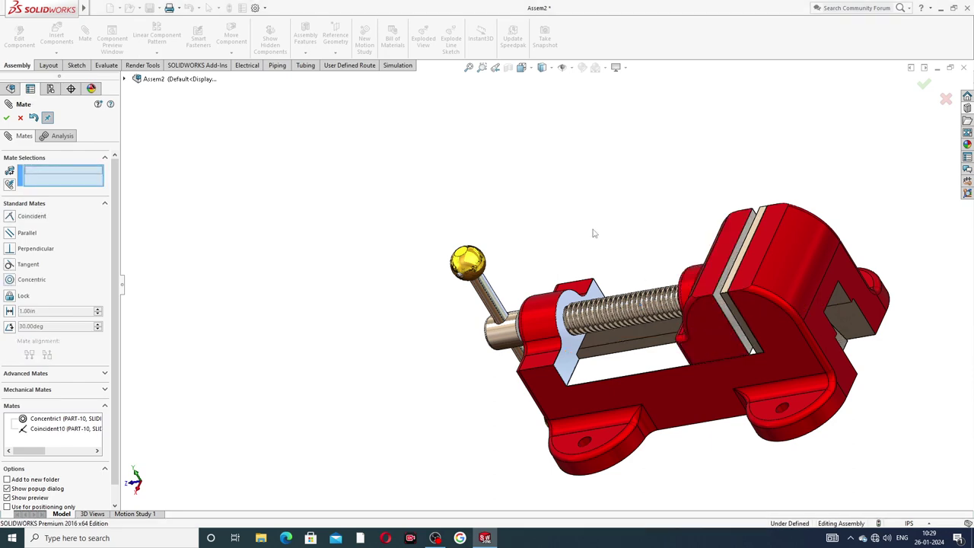
Step: Pull the vice screw outward by its handle so the sliding jaw moves towards the base's threaded end
{"action": "middle_click_drag", "start_coordinate": [592, 230], "coordinate": [649, 280]}
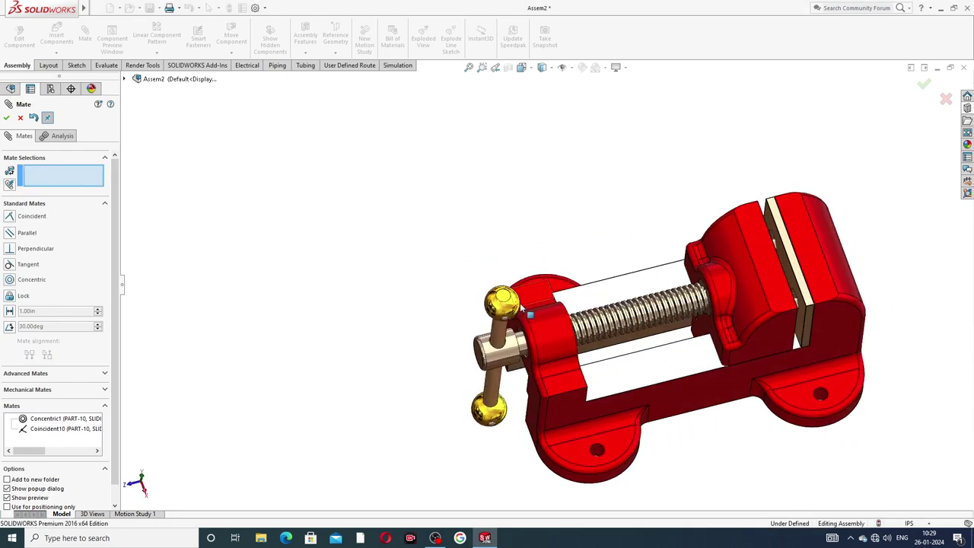
{"action": "left_click_drag", "start_coordinate": [507, 307], "coordinate": [427, 323]}
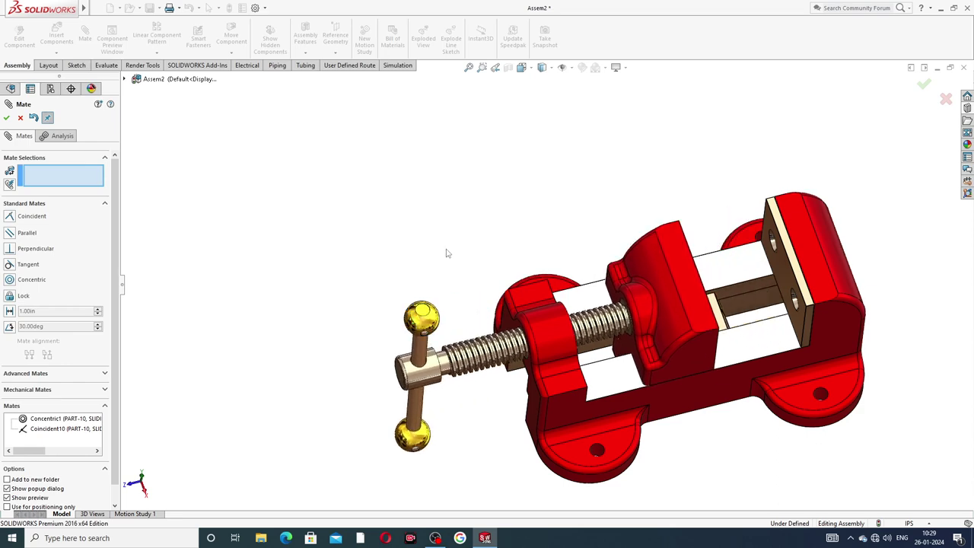
{"action": "mouse_move", "coordinate": [683, 312]}
{"action": "middle_mouse_down"}
{"action": "mouse_move", "coordinate": [681, 283]}
{"action": "mouse_move", "coordinate": [672, 307]}
{"action": "mouse_move", "coordinate": [689, 321]}
{"action": "middle_mouse_up"}
{"action": "middle_click_drag", "start_coordinate": [614, 344], "coordinate": [675, 326]}
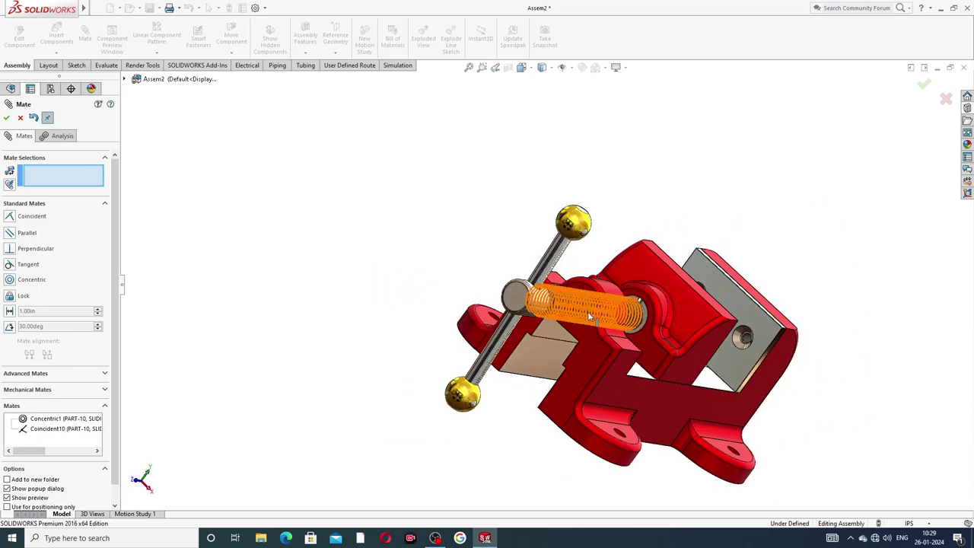
Step: Finish mating and examine how the vice screw's thread fits through the base's threaded hole
{"action": "scroll", "coordinate": [594, 319], "scroll_direction": "down", "scroll_amount": 4}
{"action": "scroll", "coordinate": [585, 347], "scroll_direction": "down", "scroll_amount": 3}
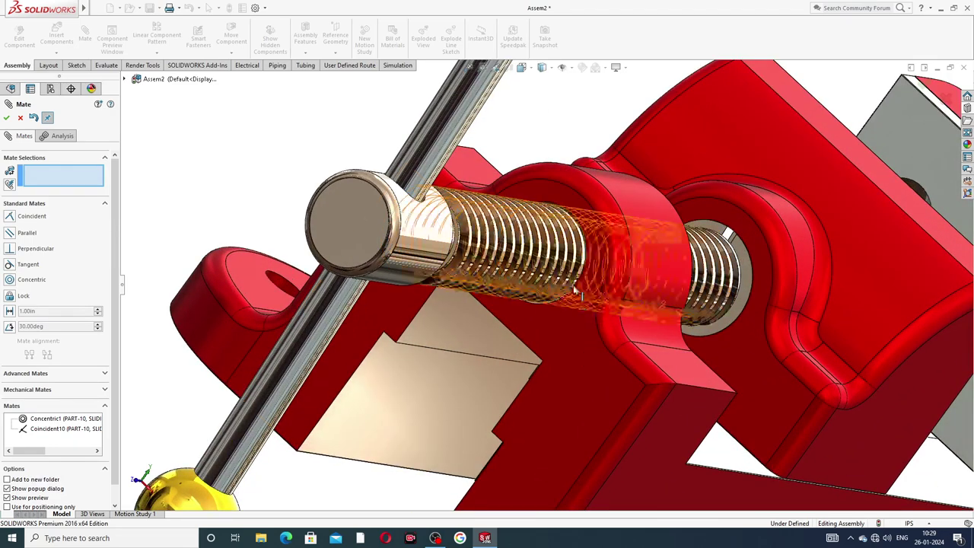
{"action": "scroll", "coordinate": [563, 308], "scroll_direction": "up", "scroll_amount": 2}
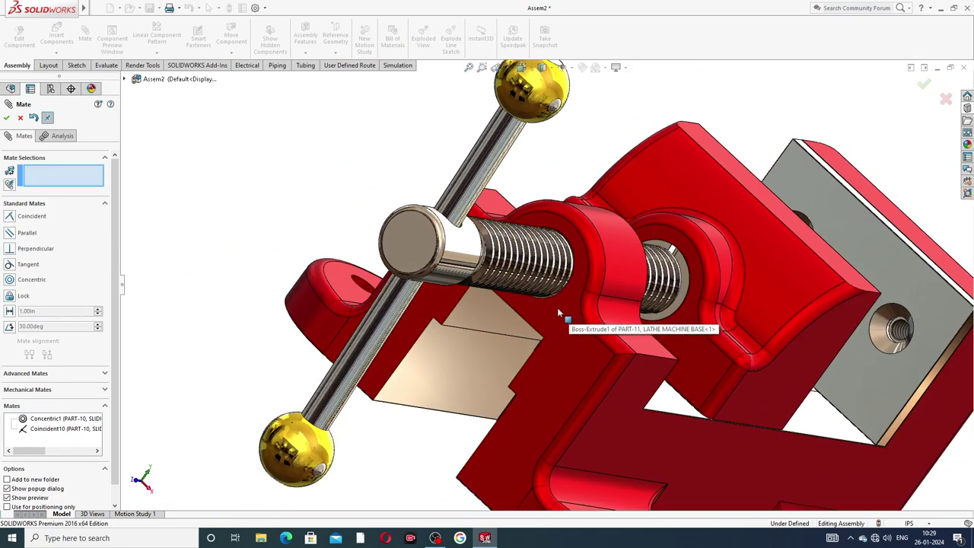
{"action": "left_click", "coordinate": [21, 118]}
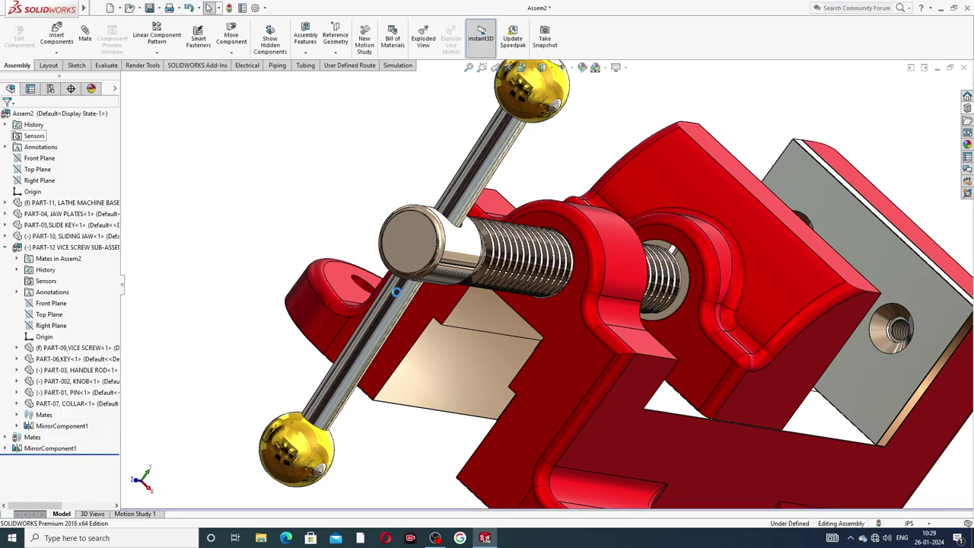
{"action": "left_click", "coordinate": [5, 247]}
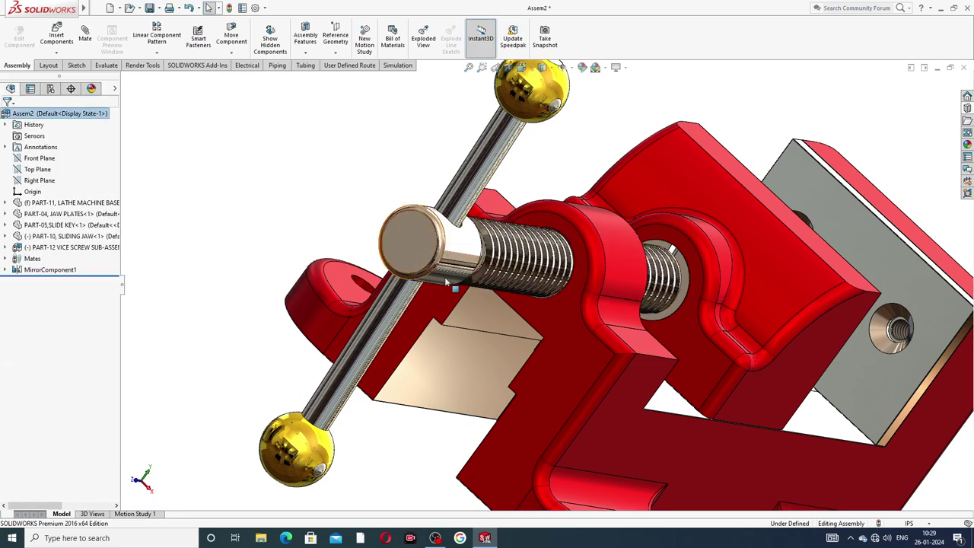
{"action": "scroll", "coordinate": [574, 304], "scroll_direction": "down", "scroll_amount": 2}
{"action": "scroll", "coordinate": [564, 289], "scroll_direction": "down", "scroll_amount": 2}
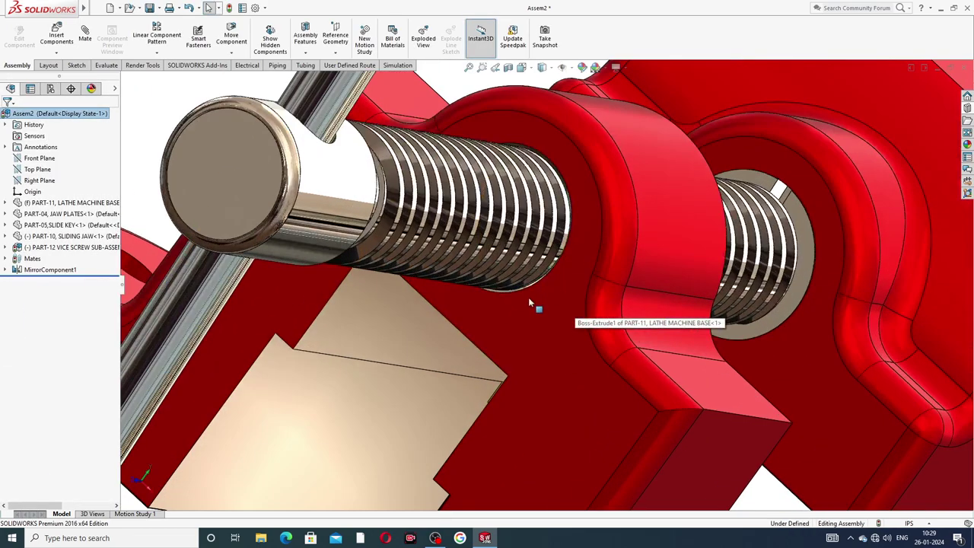
{"action": "middle_click_drag", "start_coordinate": [529, 303], "coordinate": [588, 261]}
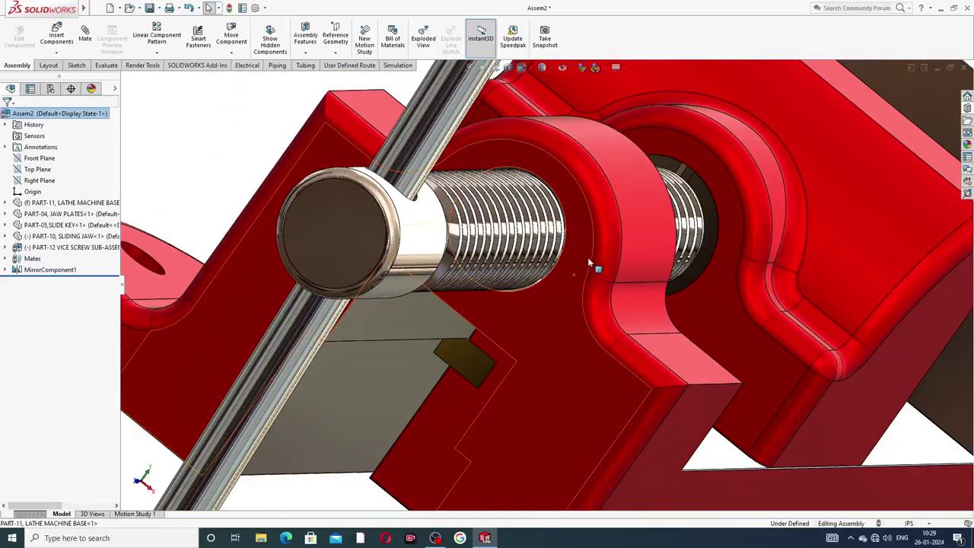
{"action": "scroll", "coordinate": [587, 257], "scroll_direction": "up", "scroll_amount": 5}
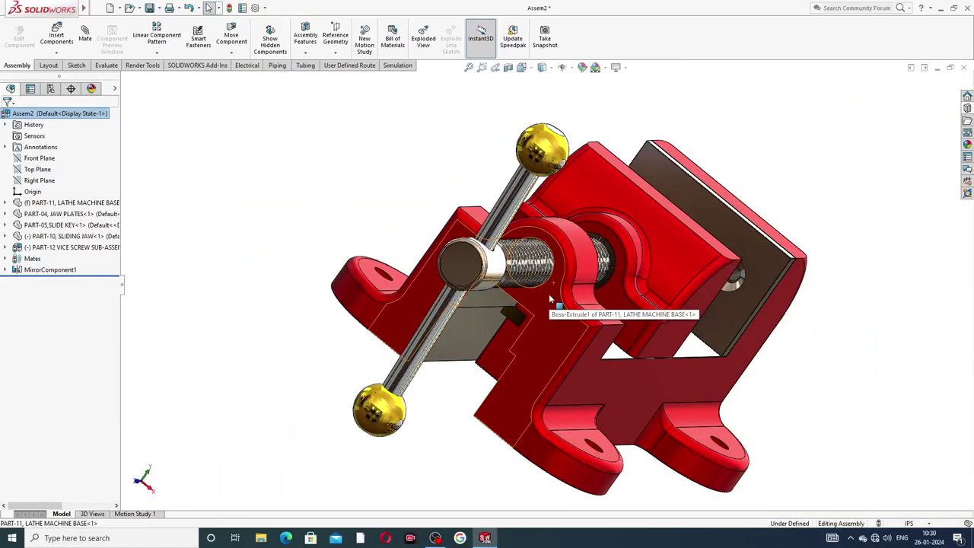
Step: Open the PART-11 lathe machine base in its own window and inspect its threaded screw hole
{"action": "left_click", "coordinate": [548, 300]}
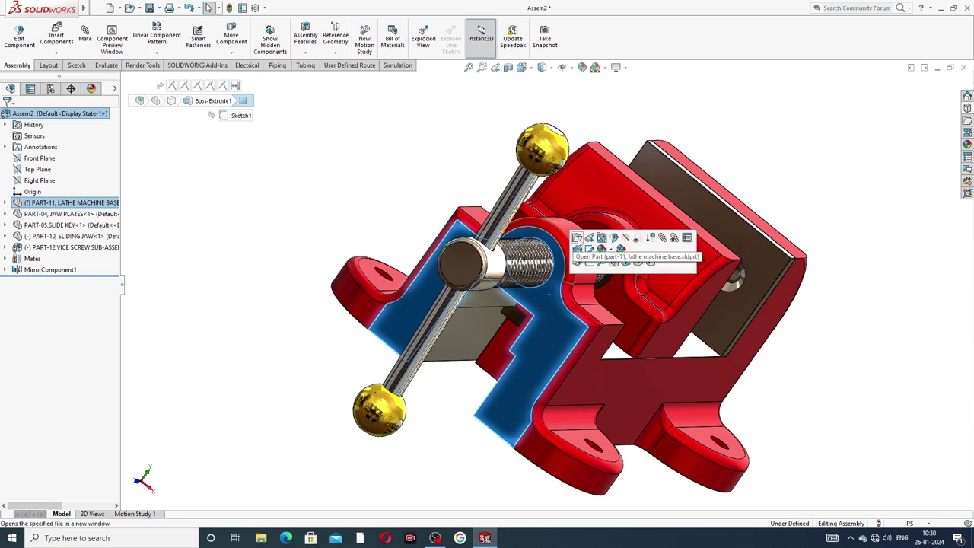
{"action": "left_click", "coordinate": [578, 237]}
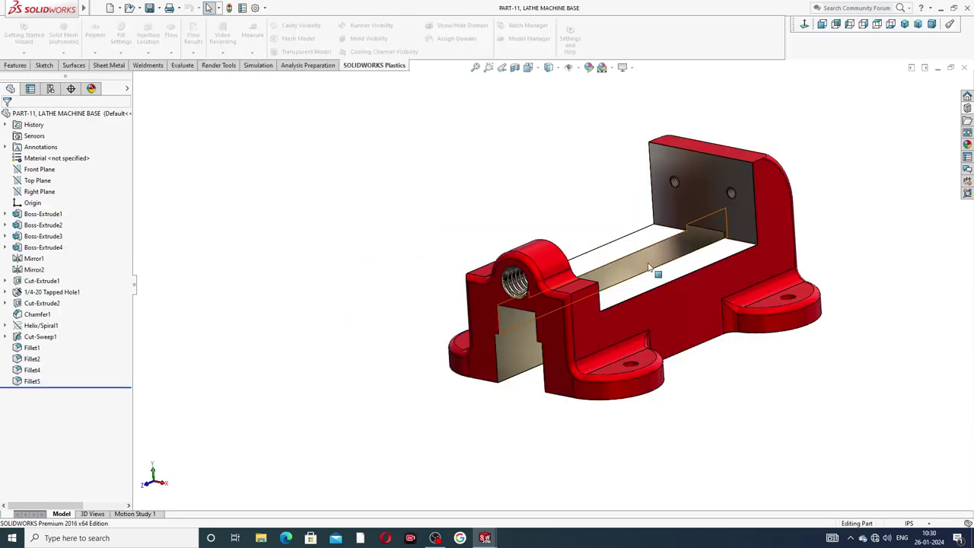
{"action": "middle_click_drag", "start_coordinate": [649, 266], "coordinate": [700, 206]}
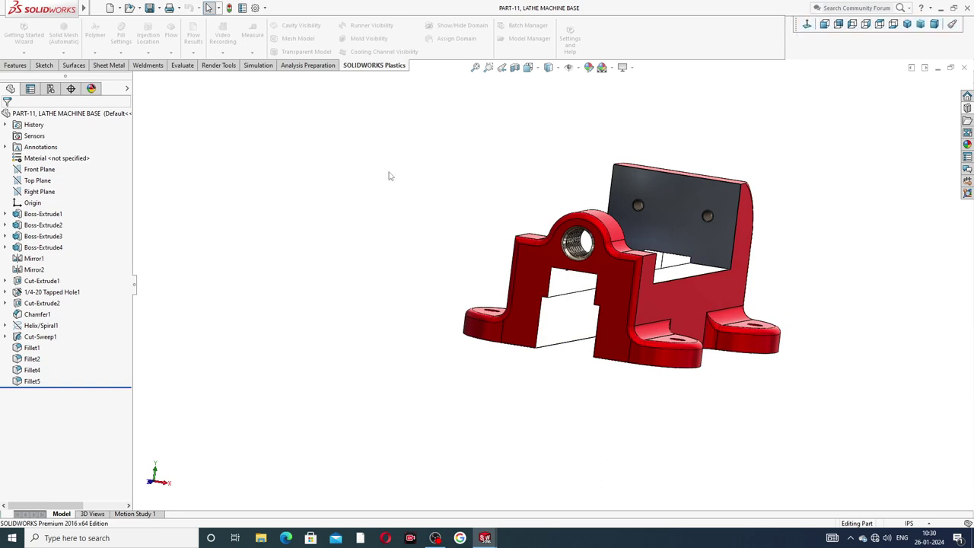
{"action": "scroll", "coordinate": [586, 274], "scroll_direction": "down", "scroll_amount": 3}
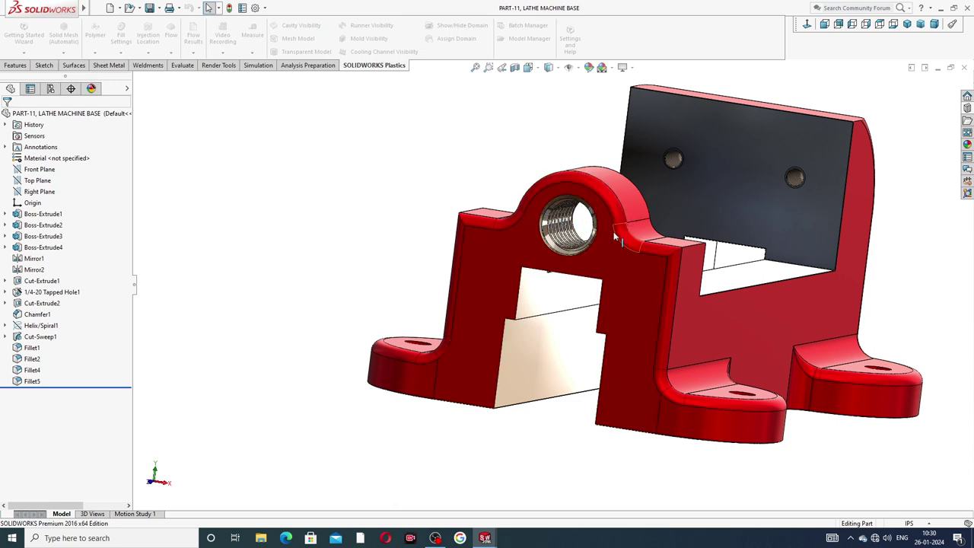
{"action": "left_click", "coordinate": [605, 256]}
{"action": "left_click", "coordinate": [422, 182]}
{"action": "left_click", "coordinate": [566, 221]}
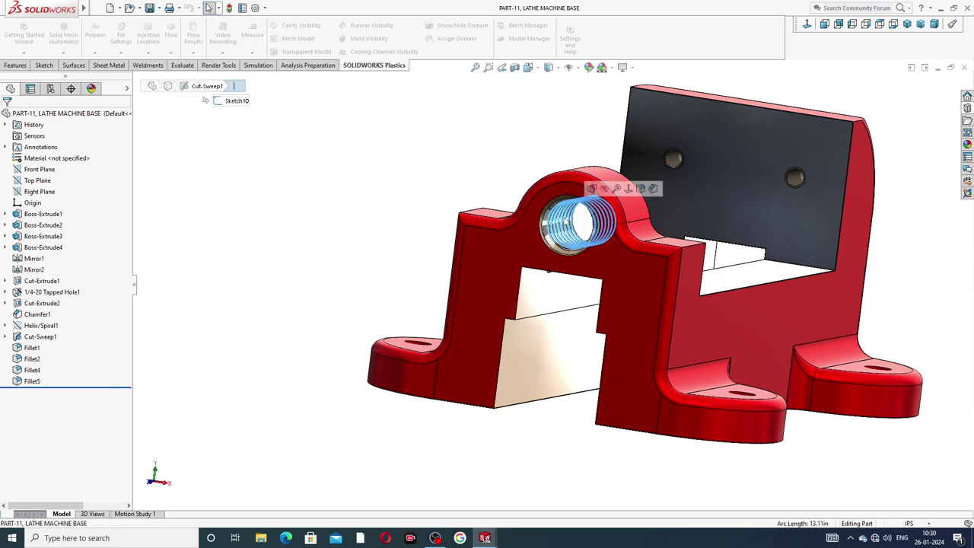
{"action": "key", "text": "Escape"}
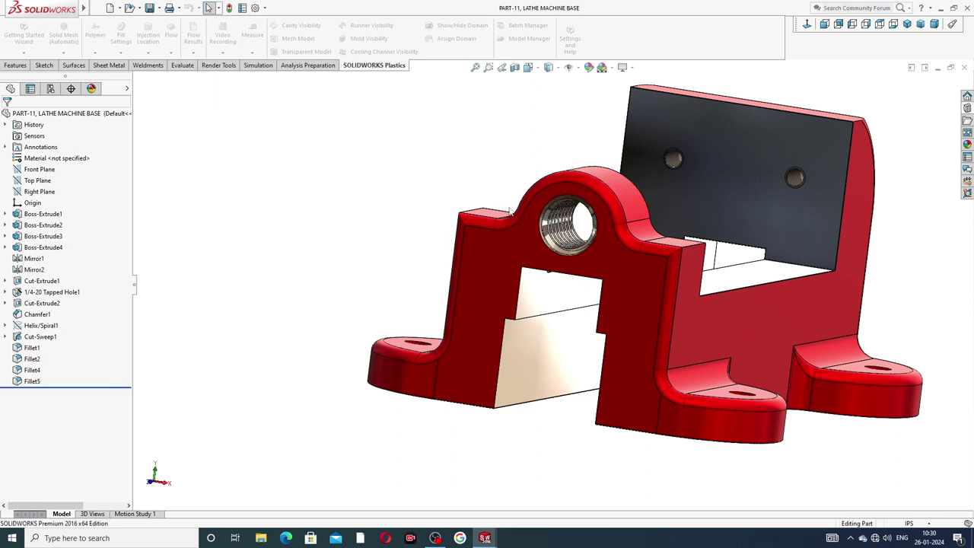
Step: Open the screw hole's circle sketch under Cut-Extrude2 for editing and view it face-on
{"action": "left_click", "coordinate": [43, 303]}
{"action": "left_click", "coordinate": [6, 303]}
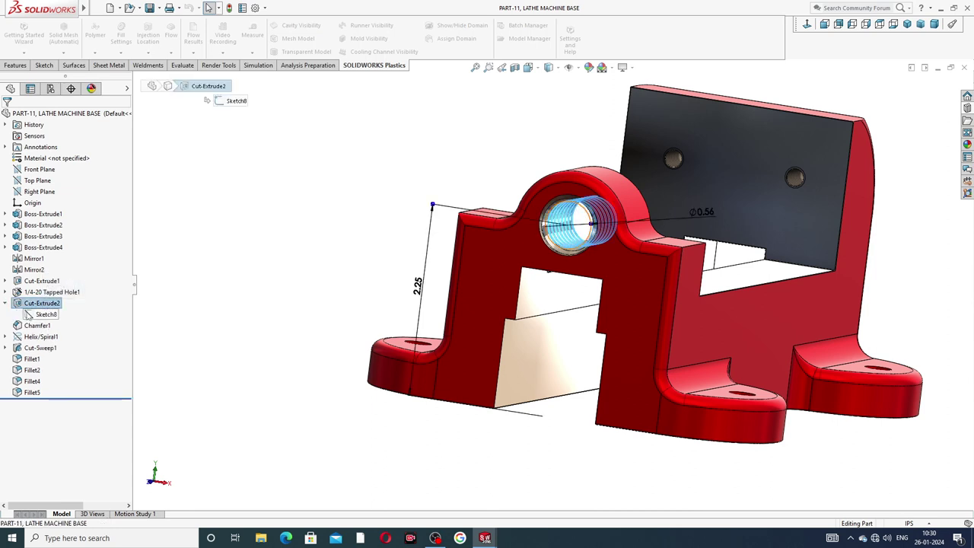
{"action": "left_click", "coordinate": [44, 315]}
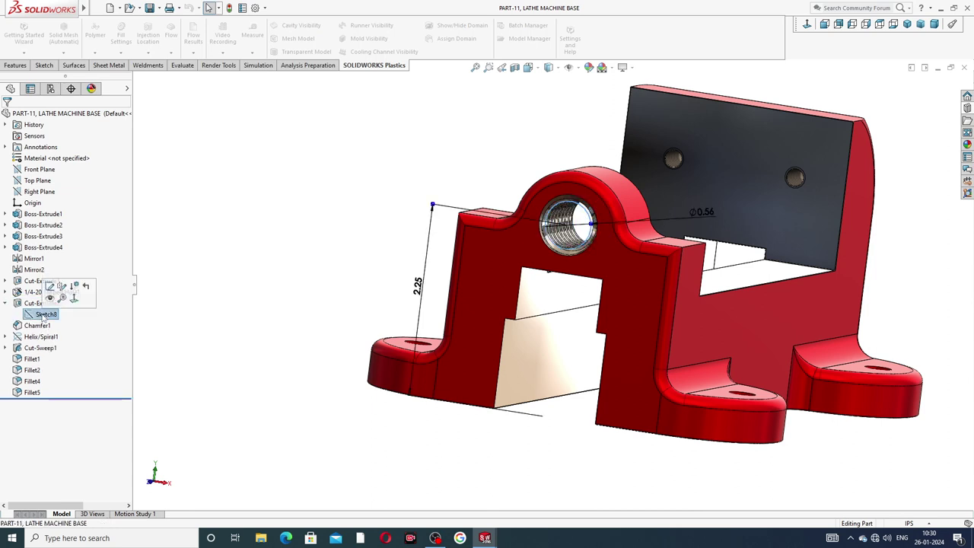
{"action": "left_click", "coordinate": [50, 286]}
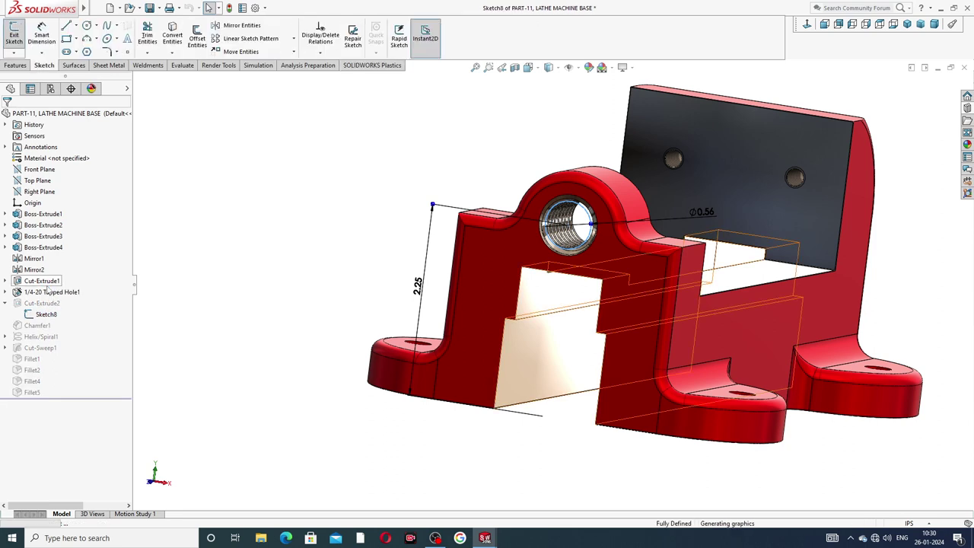
{"action": "left_click", "coordinate": [806, 26]}
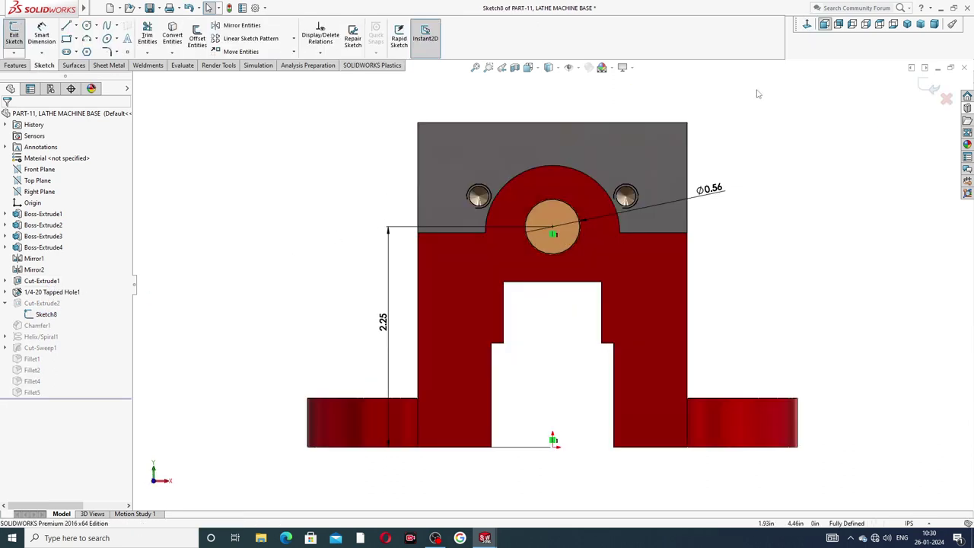
{"action": "left_click_drag", "start_coordinate": [634, 222], "coordinate": [689, 242]}
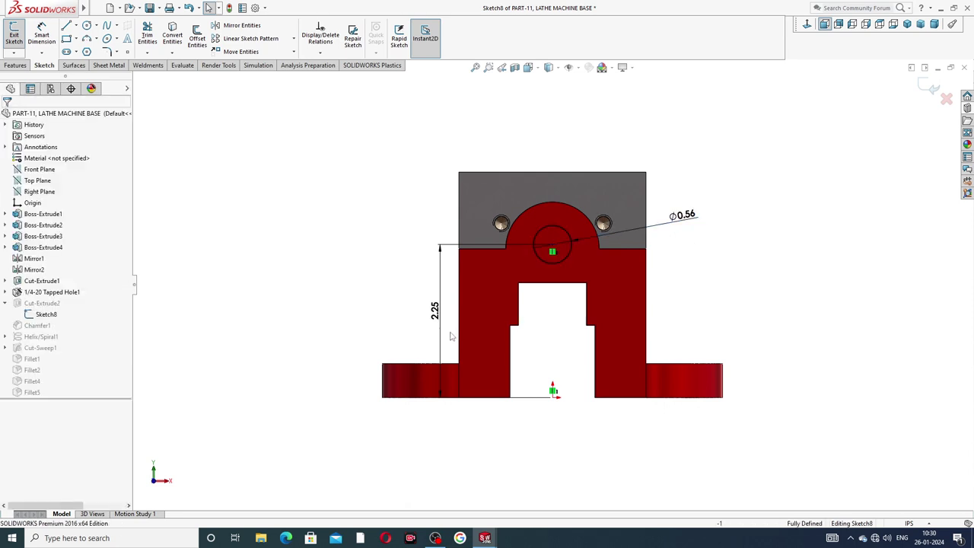
Step: Move the 2.25 height dimension slightly outward, exit the screw hole sketch and check the rebuilt base
{"action": "left_click_drag", "start_coordinate": [435, 310], "coordinate": [428, 310]}
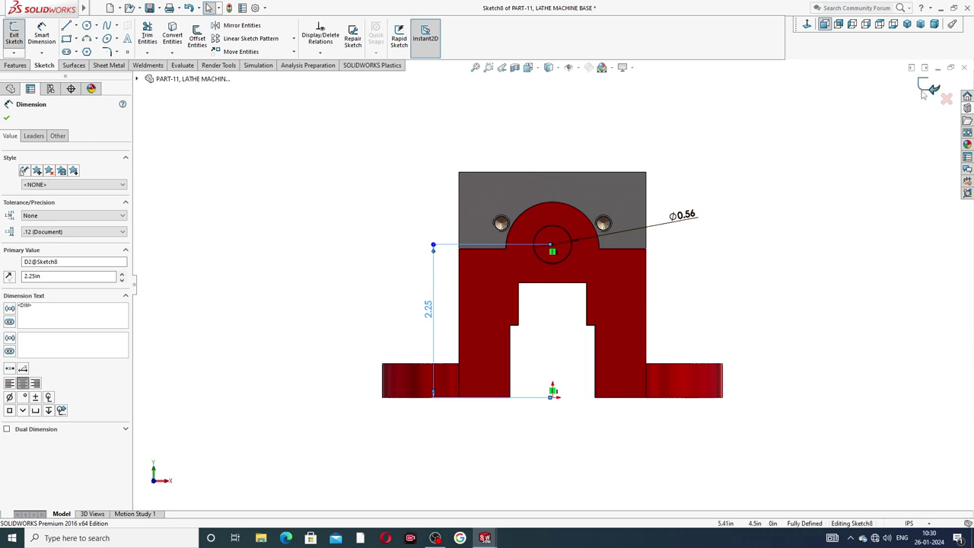
{"action": "left_click", "coordinate": [867, 163]}
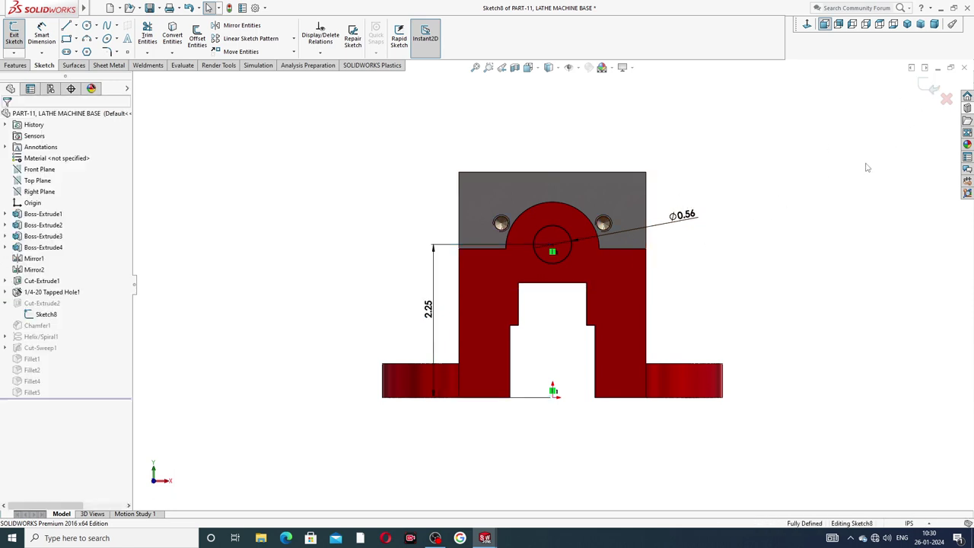
{"action": "left_click", "coordinate": [930, 89]}
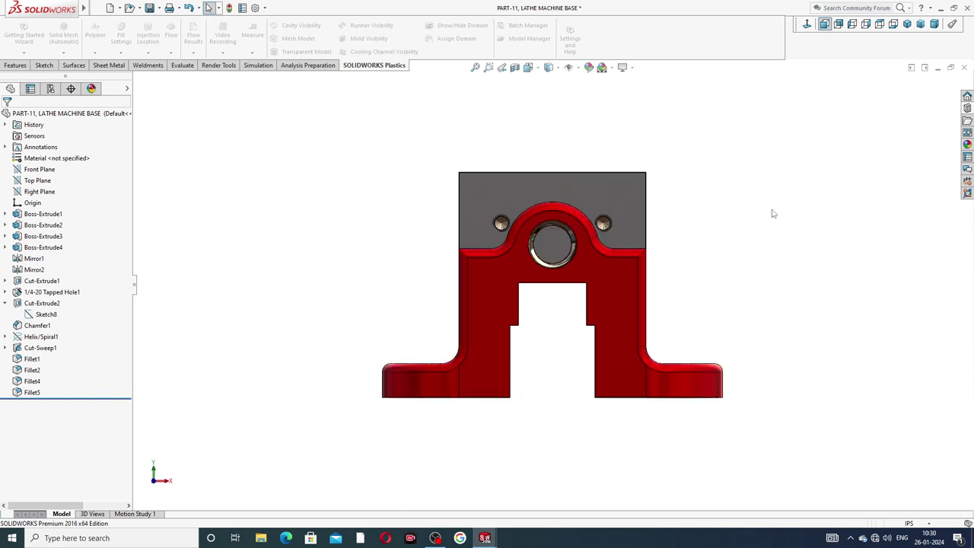
{"action": "middle_click_drag", "start_coordinate": [766, 211], "coordinate": [456, 191]}
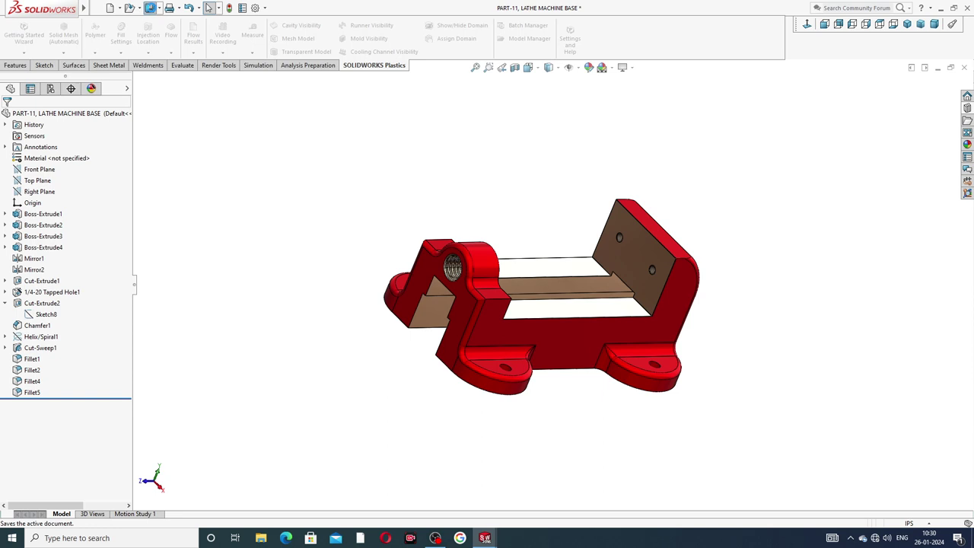
Step: Save and close the PART-11 lathe machine base, and rebuild the Assem2 assembly with the changed part
{"action": "left_click", "coordinate": [151, 7]}
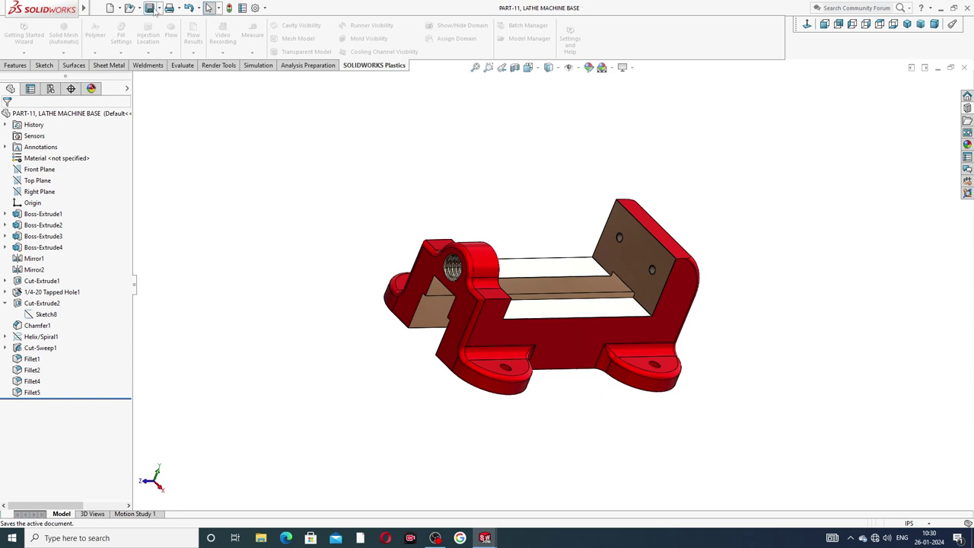
{"action": "left_click", "coordinate": [964, 68]}
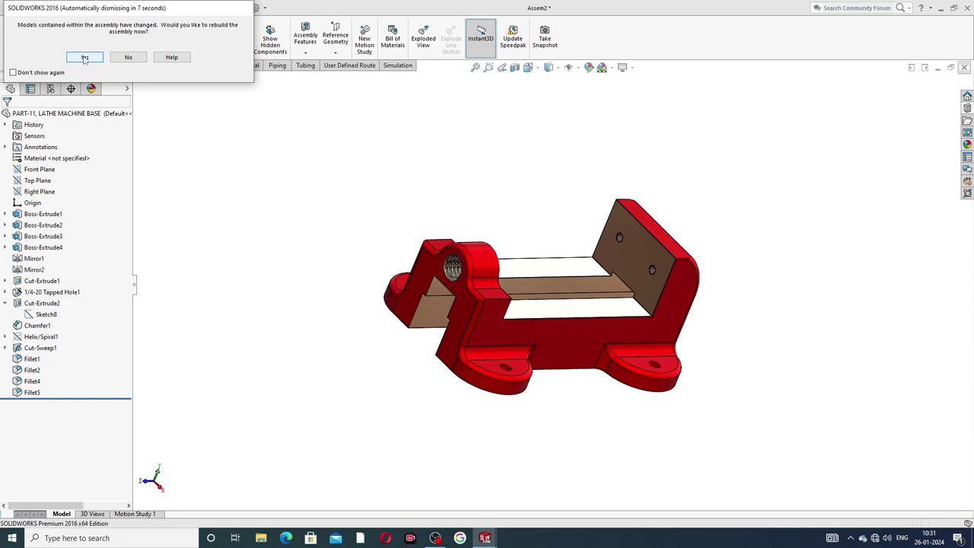
{"action": "left_click", "coordinate": [85, 57]}
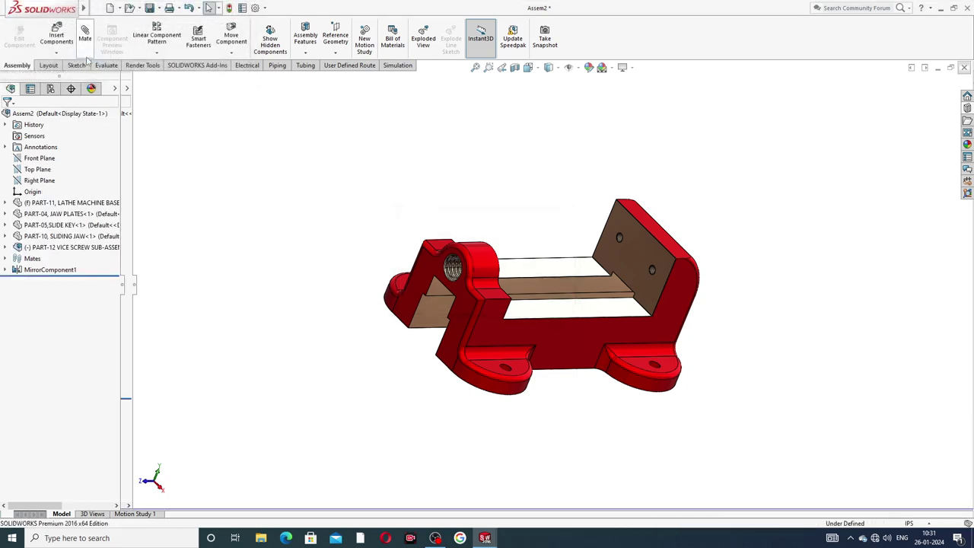
Step: Delete the Concentric1 mate between the sliding jaw and the vice screw sub-assembly
{"action": "scroll", "coordinate": [584, 272], "scroll_direction": "down", "scroll_amount": 5}
{"action": "middle_click_drag", "start_coordinate": [501, 246], "coordinate": [573, 253]}
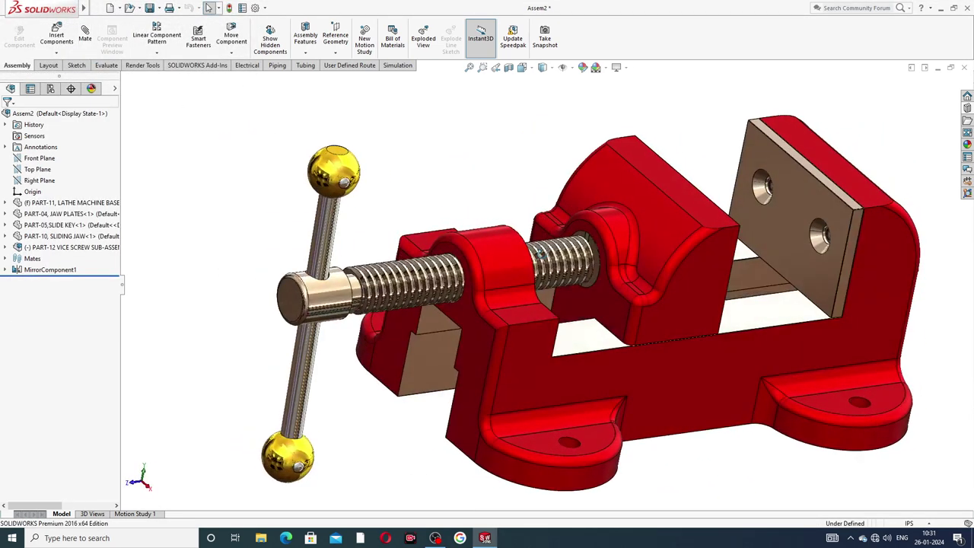
{"action": "scroll", "coordinate": [572, 254], "scroll_direction": "down", "scroll_amount": 2}
{"action": "scroll", "coordinate": [575, 256], "scroll_direction": "up", "scroll_amount": 3}
{"action": "scroll", "coordinate": [533, 236], "scroll_direction": "up", "scroll_amount": 2}
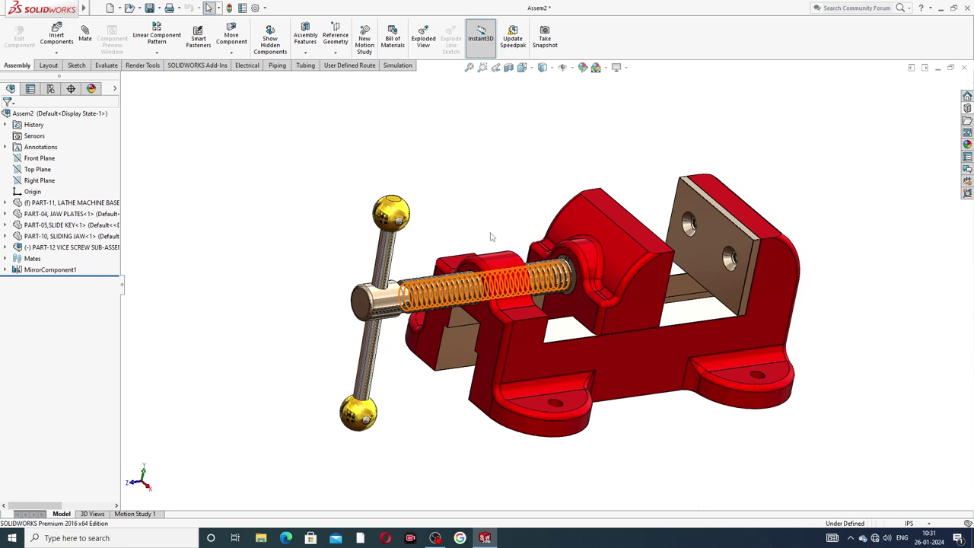
{"action": "scroll", "coordinate": [505, 248], "scroll_direction": "up", "scroll_amount": 2}
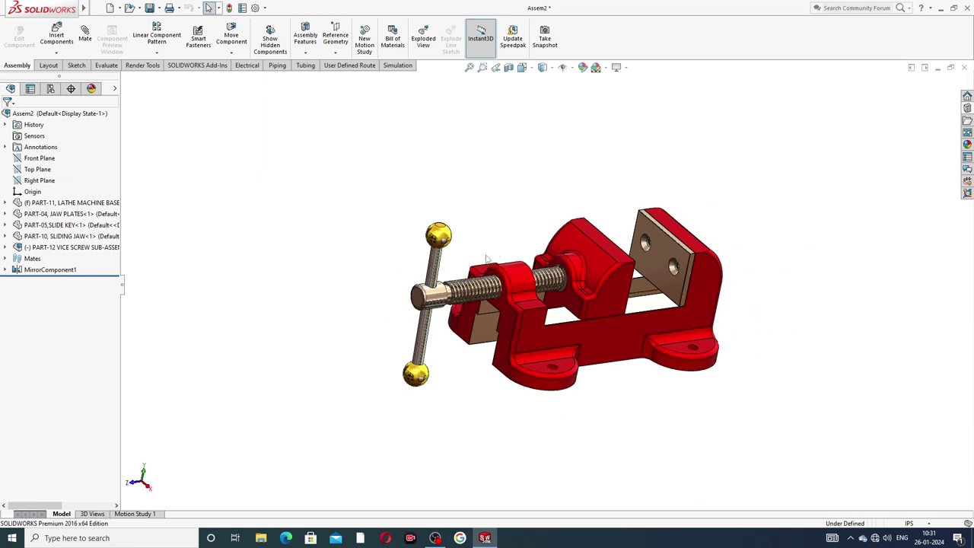
{"action": "scroll", "coordinate": [480, 236], "scroll_direction": "down", "scroll_amount": 3}
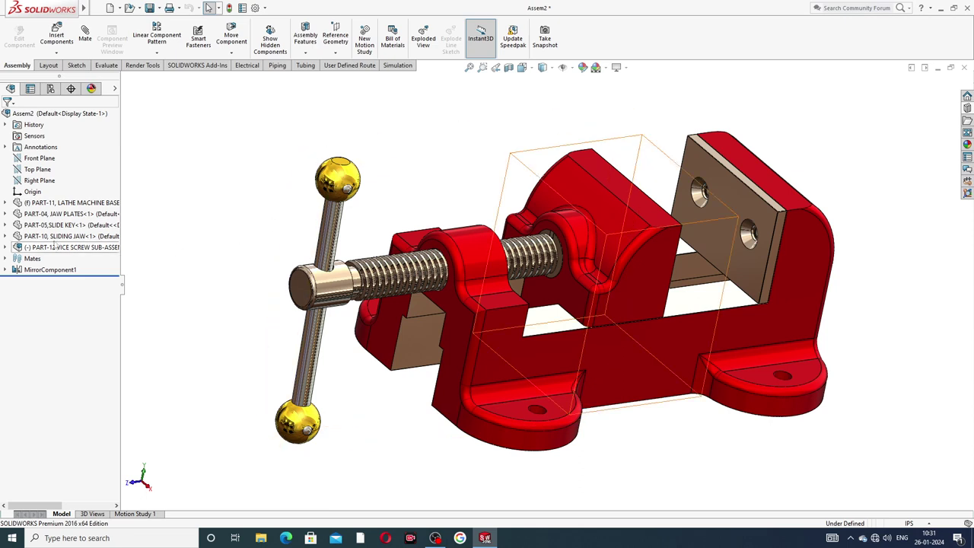
{"action": "left_click", "coordinate": [5, 259]}
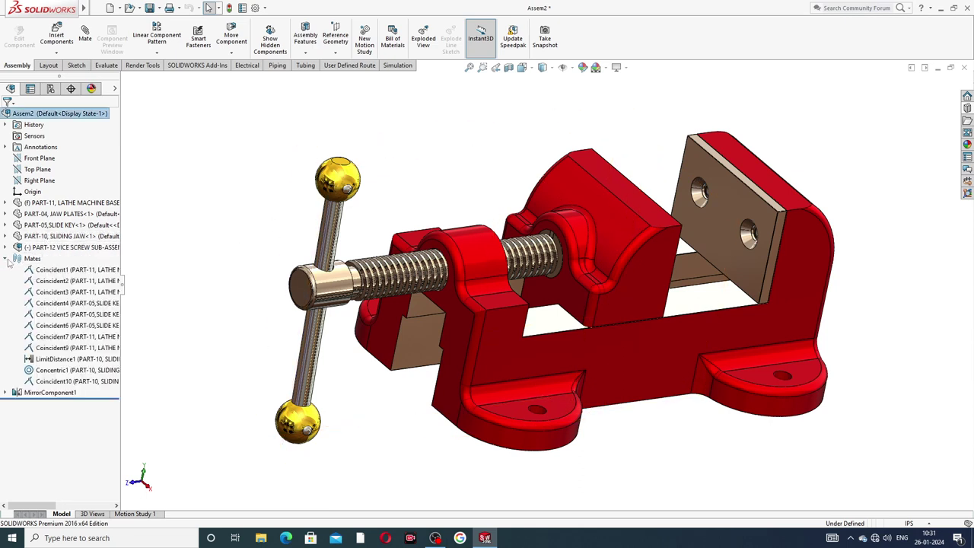
{"action": "right_click", "coordinate": [51, 371]}
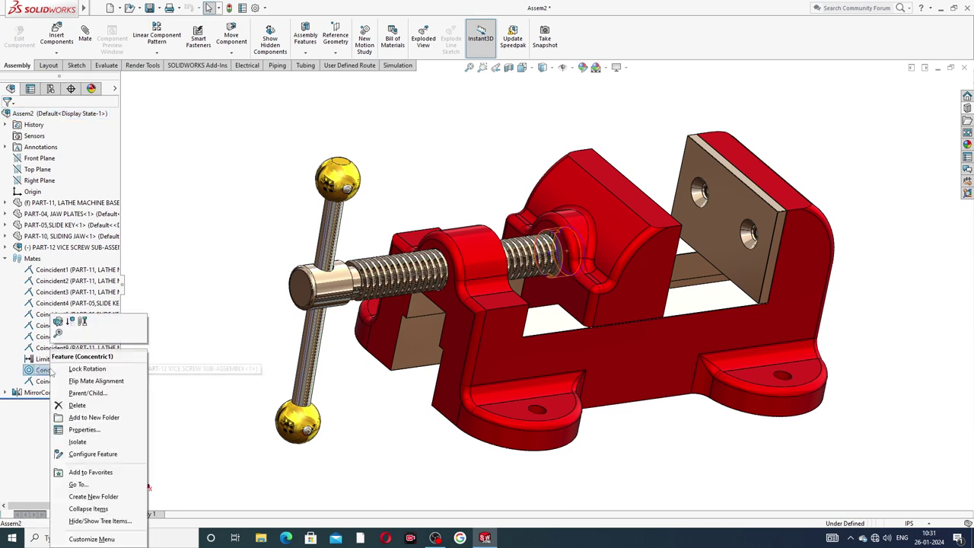
{"action": "left_click", "coordinate": [86, 406]}
{"action": "left_click", "coordinate": [551, 221]}
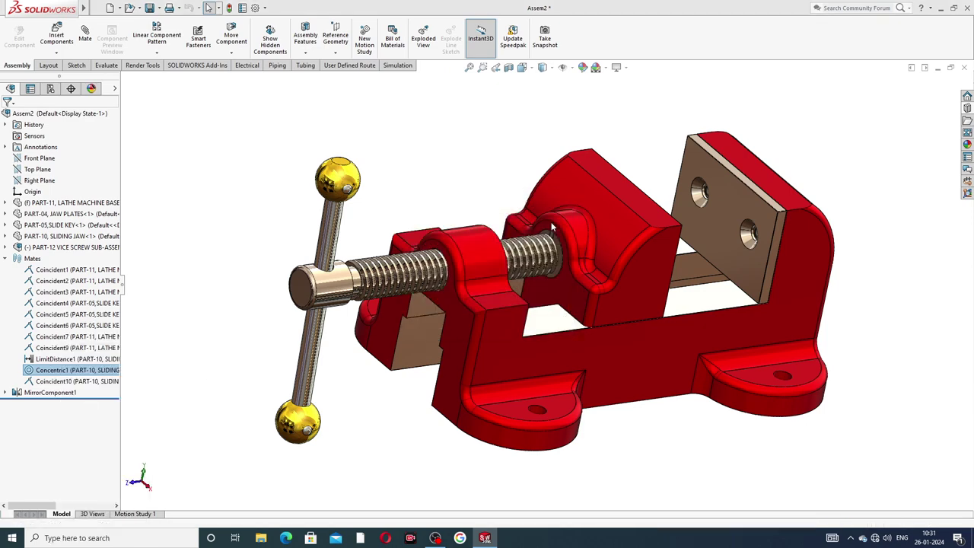
Step: Pull the vice screw sub-assembly out of the base and sliding jaw to a free position above them
{"action": "scroll", "coordinate": [551, 225], "scroll_direction": "down", "scroll_amount": 4}
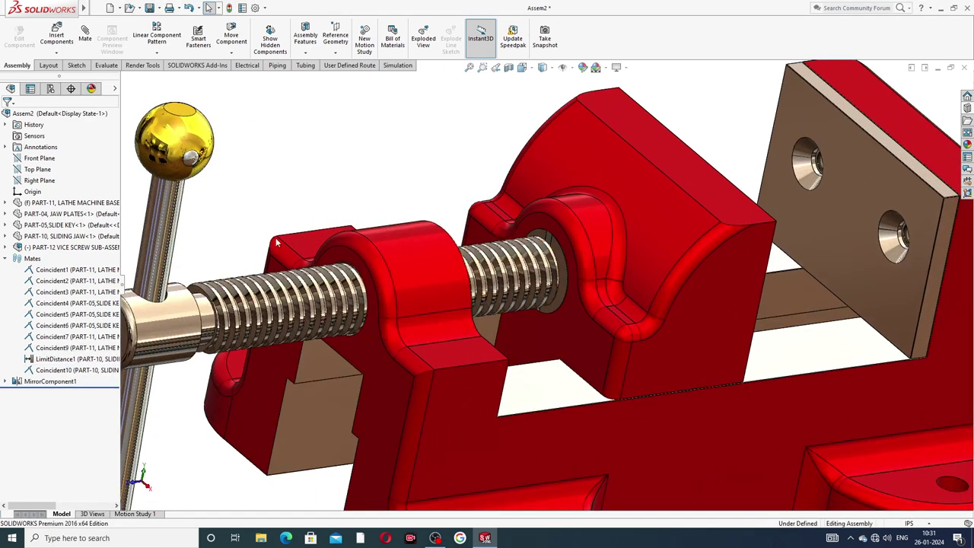
{"action": "scroll", "coordinate": [276, 242], "scroll_direction": "up", "scroll_amount": 4}
{"action": "left_click", "coordinate": [266, 305]}
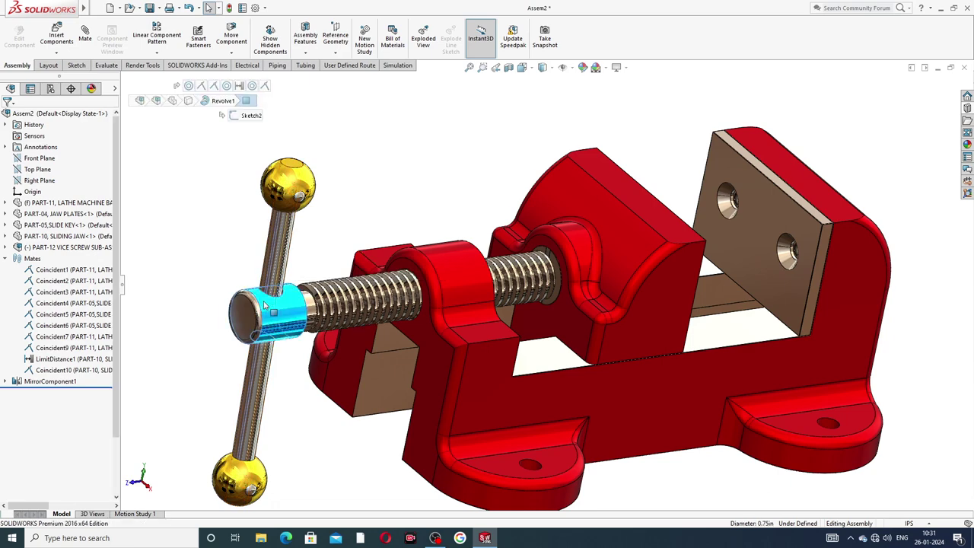
{"action": "left_click_drag", "start_coordinate": [266, 305], "coordinate": [215, 154]}
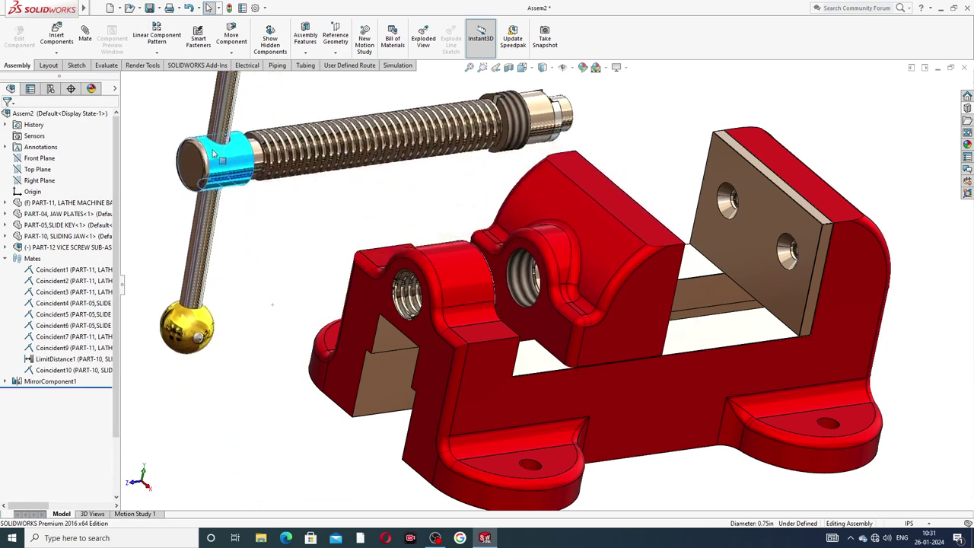
{"action": "scroll", "coordinate": [564, 161], "scroll_direction": "up", "scroll_amount": 3}
{"action": "scroll", "coordinate": [556, 210], "scroll_direction": "down", "scroll_amount": 2}
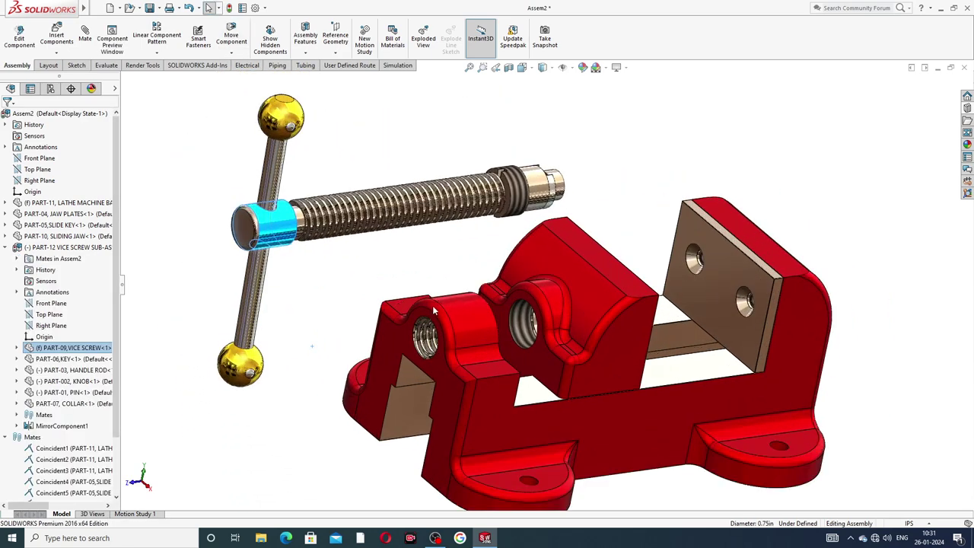
{"action": "scroll", "coordinate": [434, 312], "scroll_direction": "up", "scroll_amount": 2}
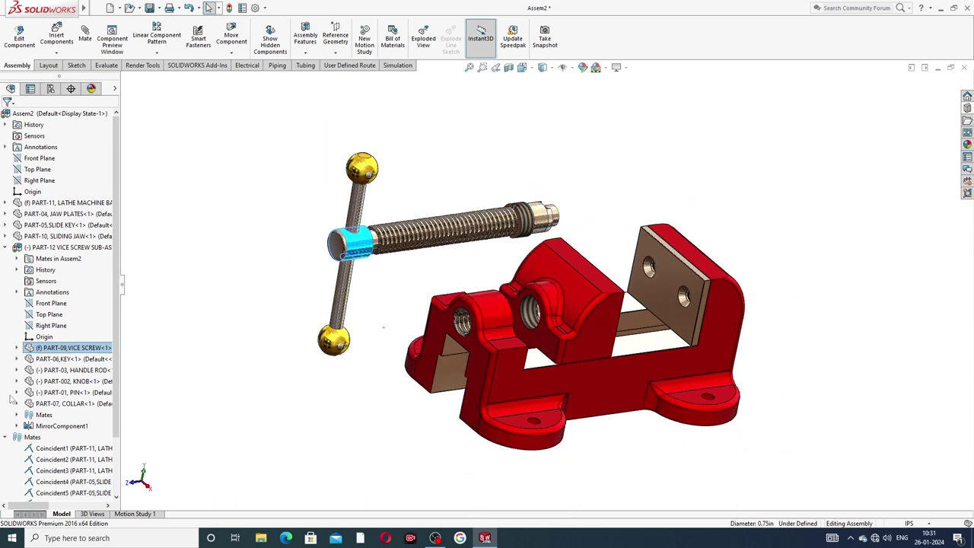
{"action": "left_click", "coordinate": [6, 437]}
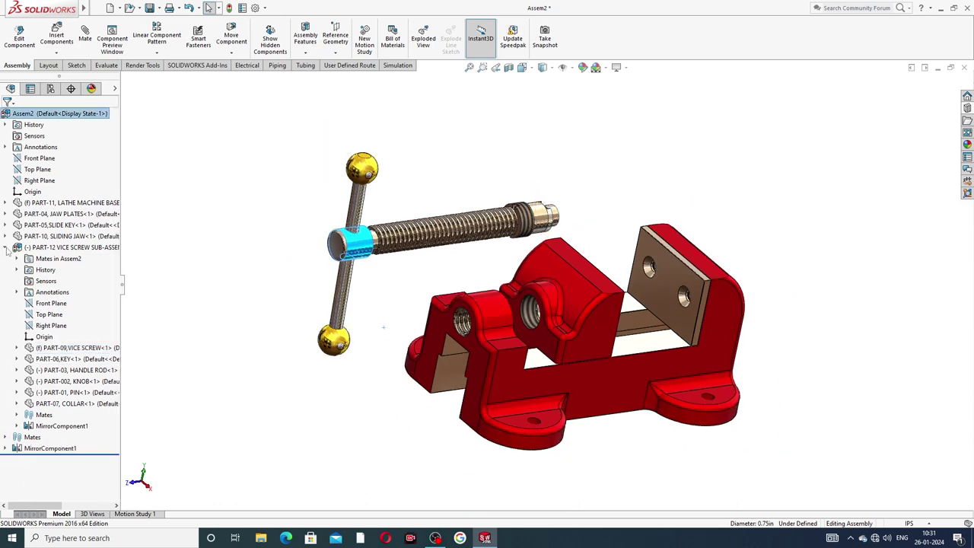
{"action": "left_click", "coordinate": [6, 248]}
Step: Add a concentric mate between the vice screw's outer thread face and the base's threaded hole face
{"action": "left_click", "coordinate": [84, 38]}
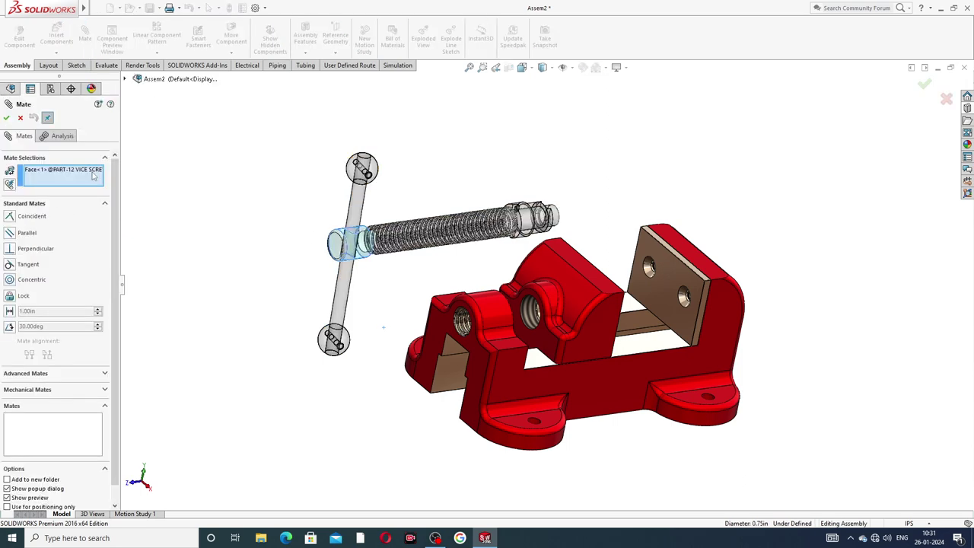
{"action": "right_click", "coordinate": [95, 176]}
{"action": "left_click", "coordinate": [127, 191]}
{"action": "scroll", "coordinate": [434, 273], "scroll_direction": "down", "scroll_amount": 6}
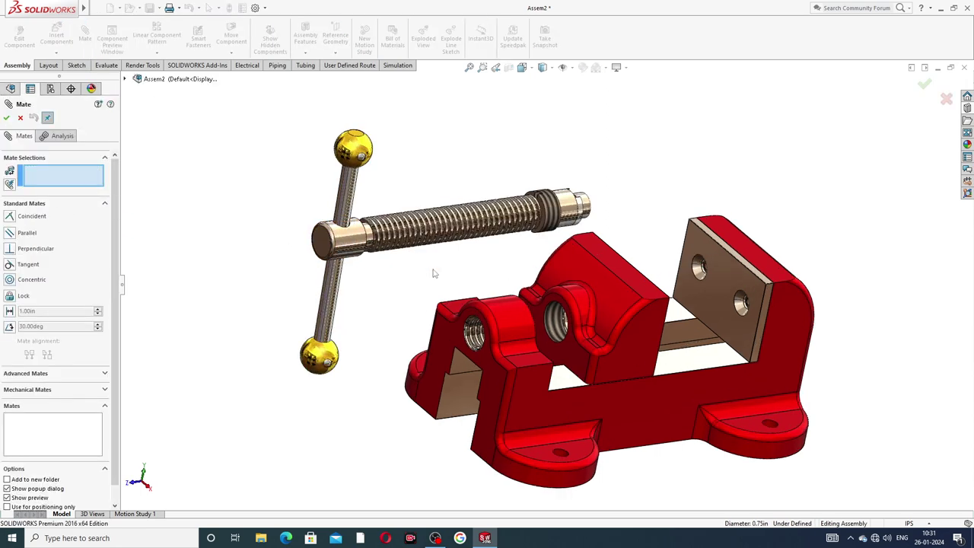
{"action": "scroll", "coordinate": [470, 197], "scroll_direction": "down", "scroll_amount": 3}
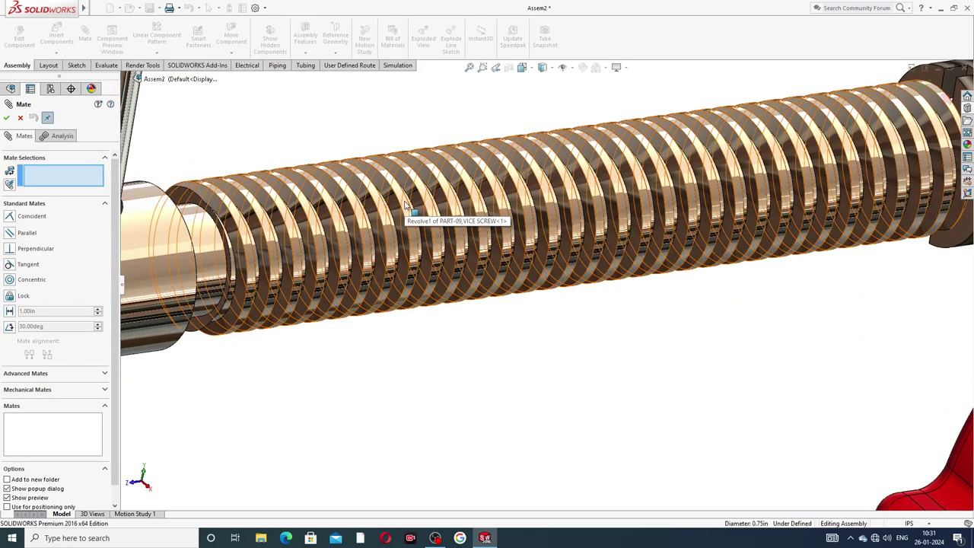
{"action": "left_click", "coordinate": [406, 205]}
{"action": "scroll", "coordinate": [533, 351], "scroll_direction": "up", "scroll_amount": 3}
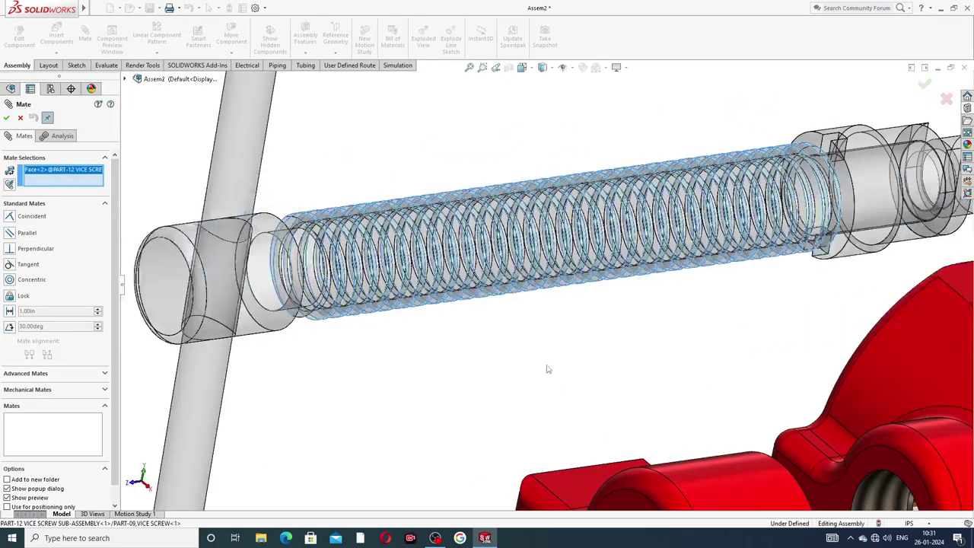
{"action": "scroll", "coordinate": [548, 369], "scroll_direction": "up", "scroll_amount": 2}
{"action": "scroll", "coordinate": [593, 441], "scroll_direction": "down", "scroll_amount": 5}
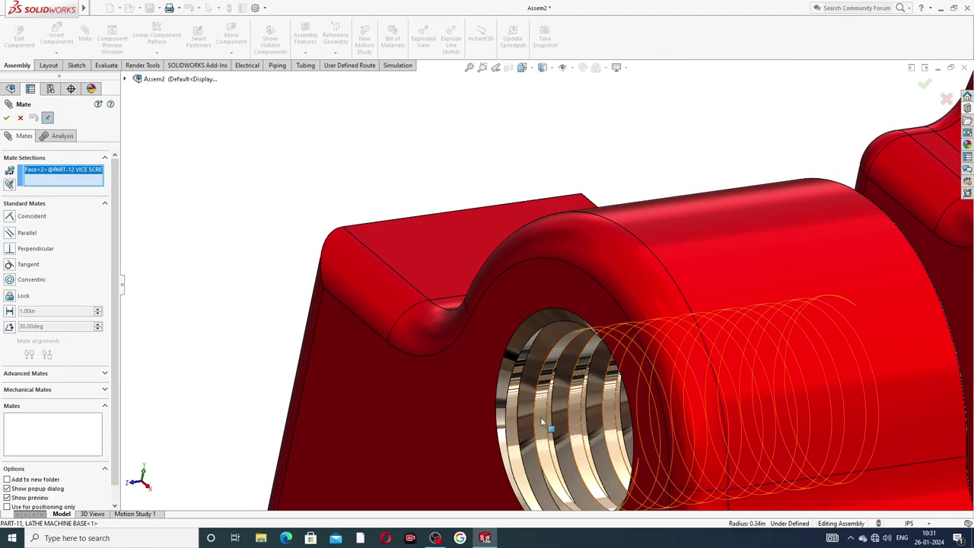
{"action": "left_click", "coordinate": [540, 417]}
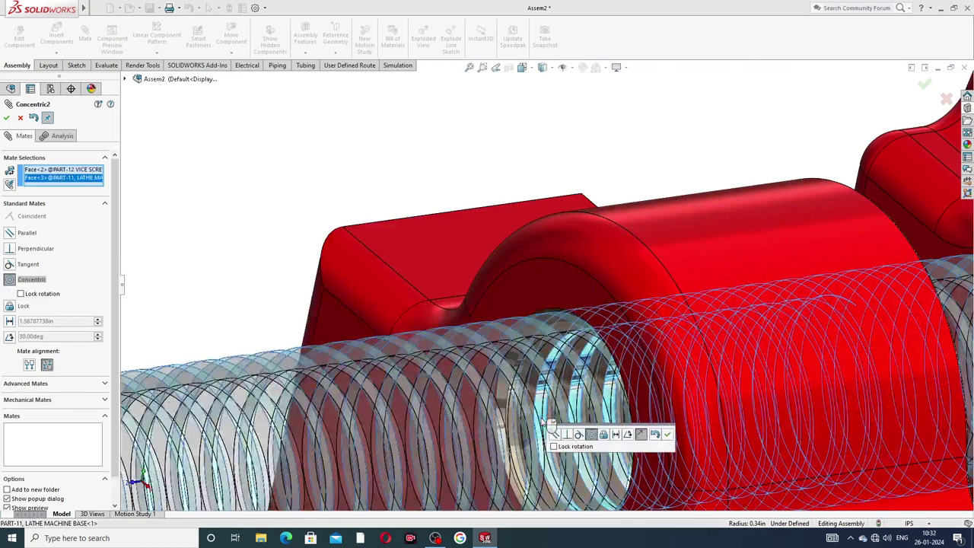
{"action": "left_click", "coordinate": [667, 435]}
Step: Turn the vice screw by its handle's ball knob until the handle rod lies roughly horizontal
{"action": "scroll", "coordinate": [308, 274], "scroll_direction": "up", "scroll_amount": 6}
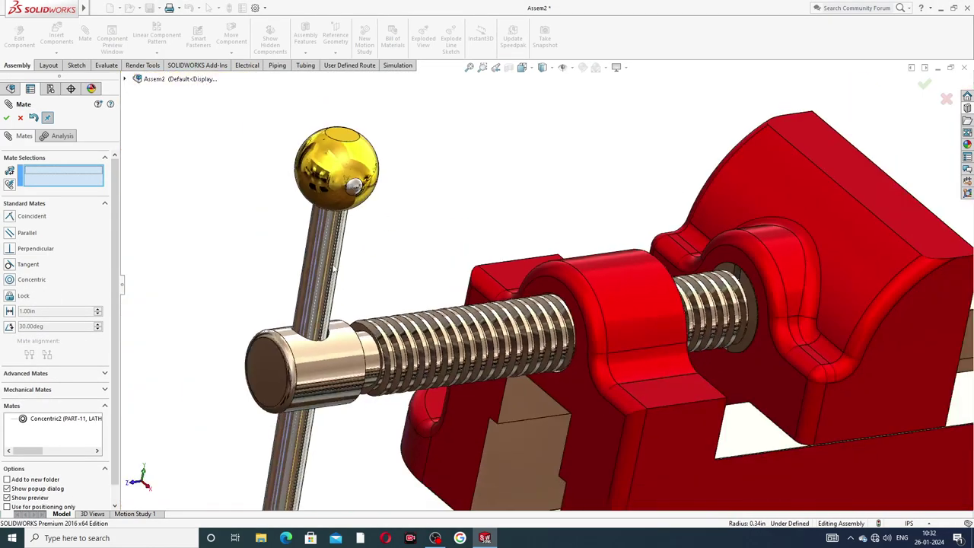
{"action": "scroll", "coordinate": [568, 331], "scroll_direction": "up", "scroll_amount": 5}
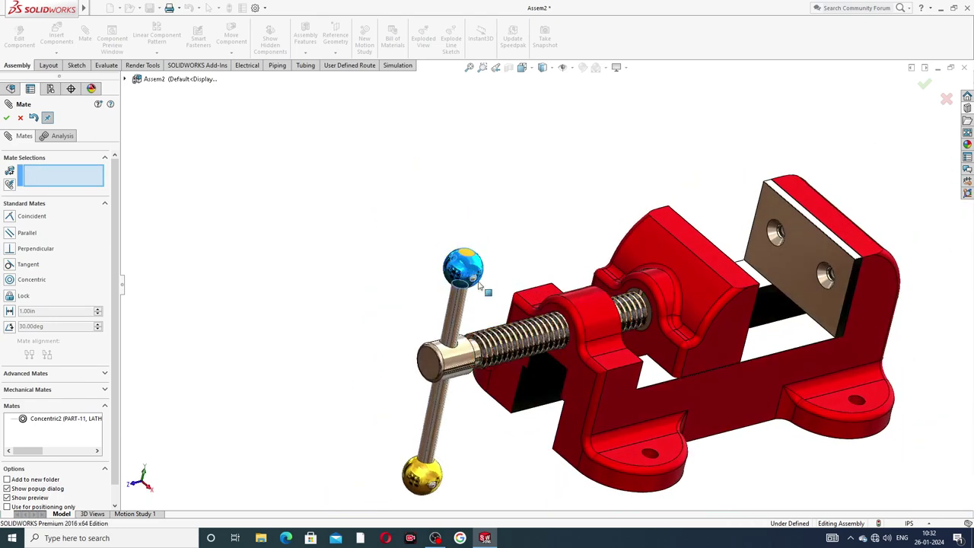
{"action": "left_click_drag", "start_coordinate": [487, 289], "coordinate": [373, 257]}
{"action": "scroll", "coordinate": [545, 293], "scroll_direction": "up", "scroll_amount": 2}
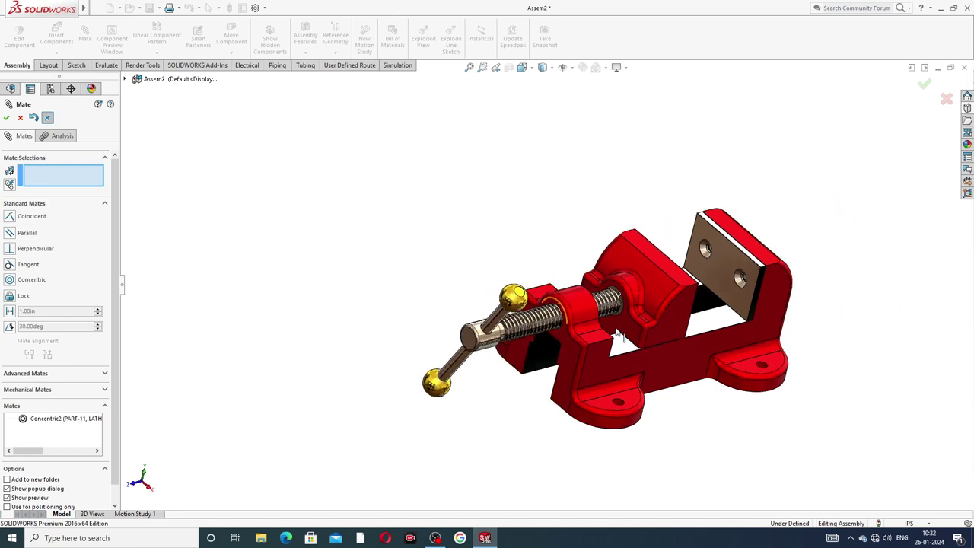
{"action": "middle_click_drag", "start_coordinate": [606, 304], "coordinate": [621, 320]}
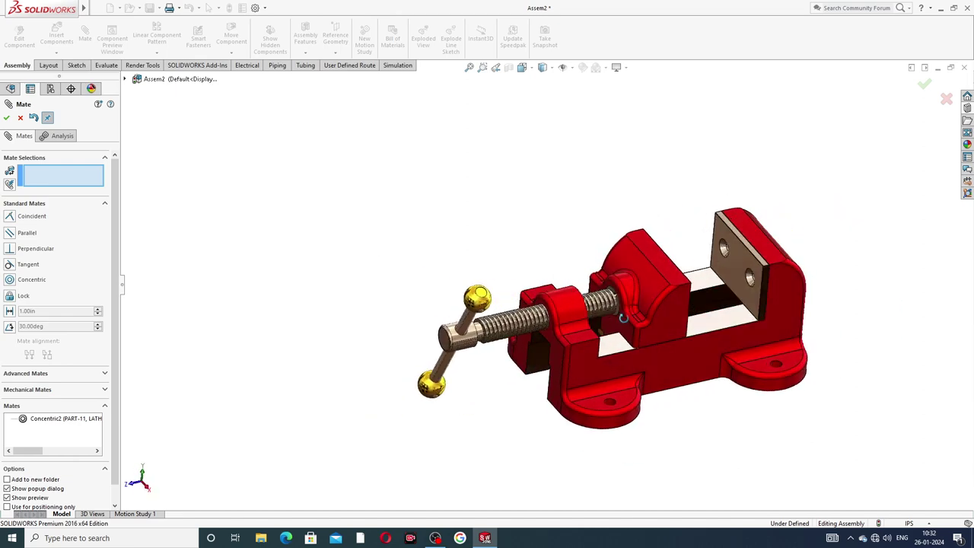
{"action": "scroll", "coordinate": [562, 332], "scroll_direction": "down", "scroll_amount": 3}
{"action": "scroll", "coordinate": [534, 315], "scroll_direction": "down", "scroll_amount": 1}
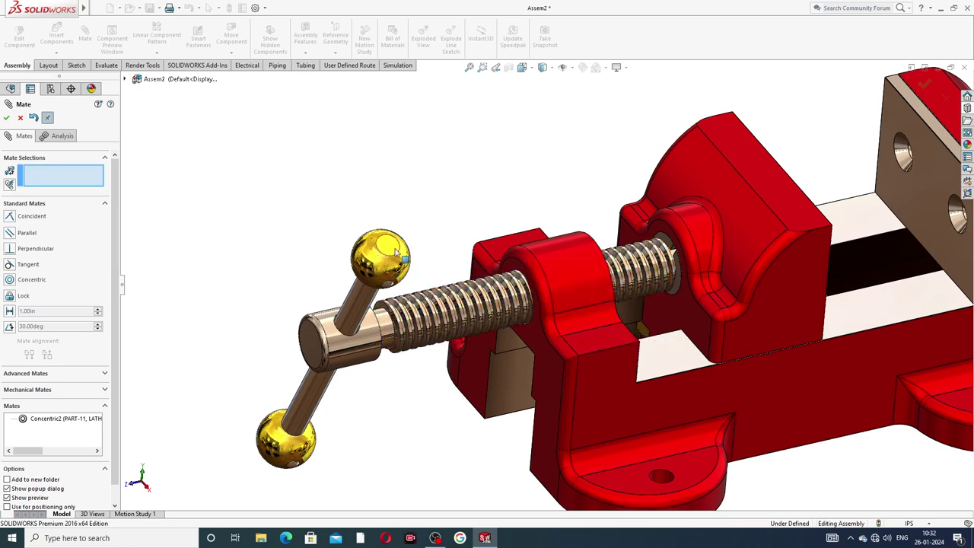
{"action": "left_click_drag", "start_coordinate": [395, 249], "coordinate": [408, 323]}
{"action": "left_click_drag", "start_coordinate": [397, 287], "coordinate": [415, 351]}
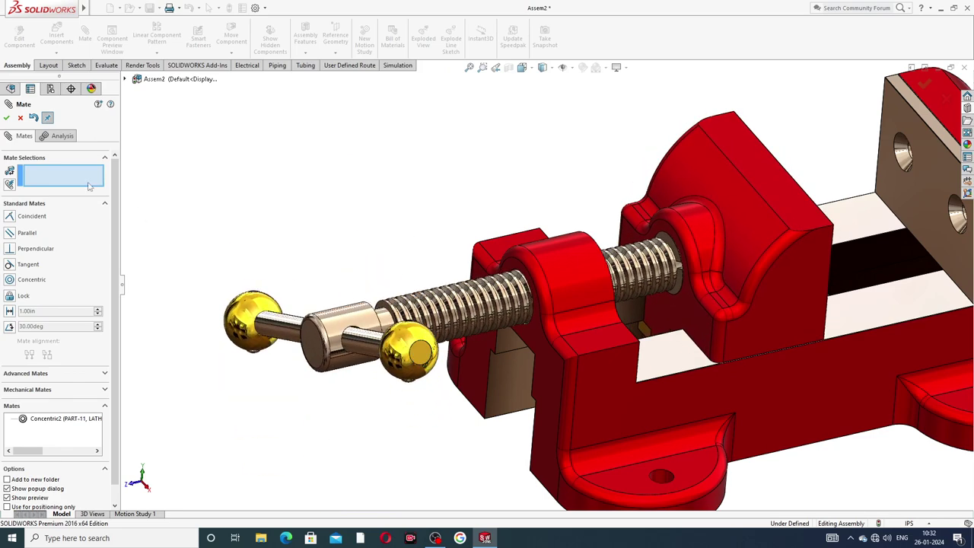
Step: Start a screw mate with a distance of 0.125 in per revolution and select the cylindrical face of the vice screw's head
{"action": "left_click", "coordinate": [44, 389]}
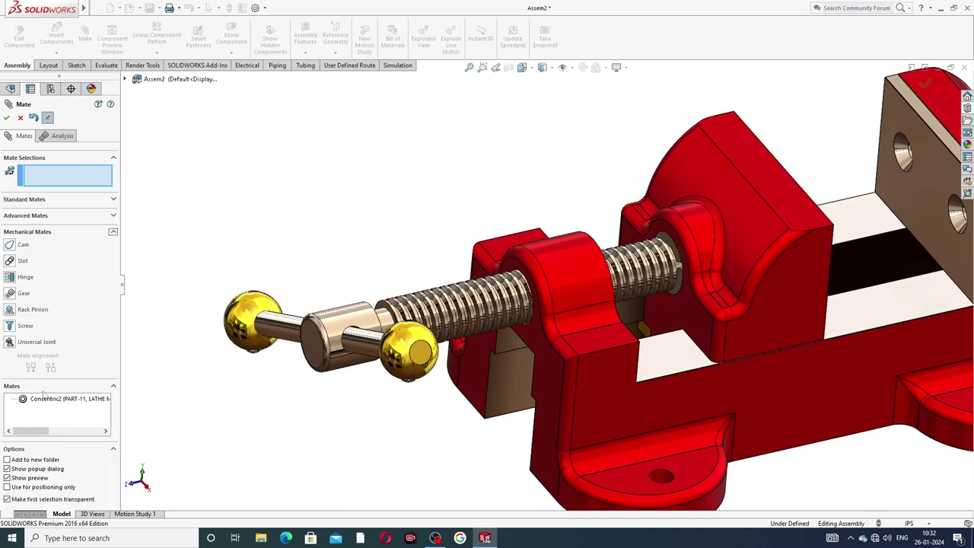
{"action": "left_click", "coordinate": [14, 326]}
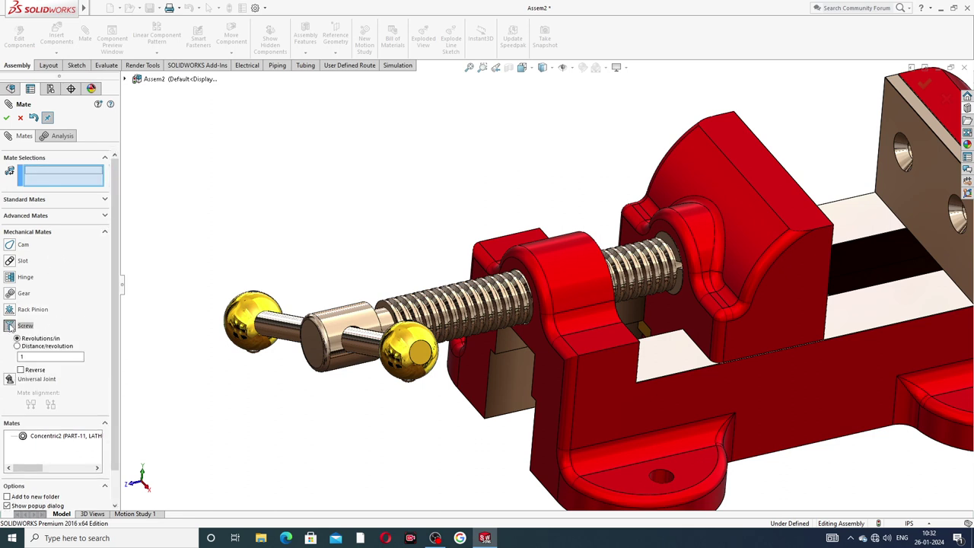
{"action": "left_click", "coordinate": [52, 347]}
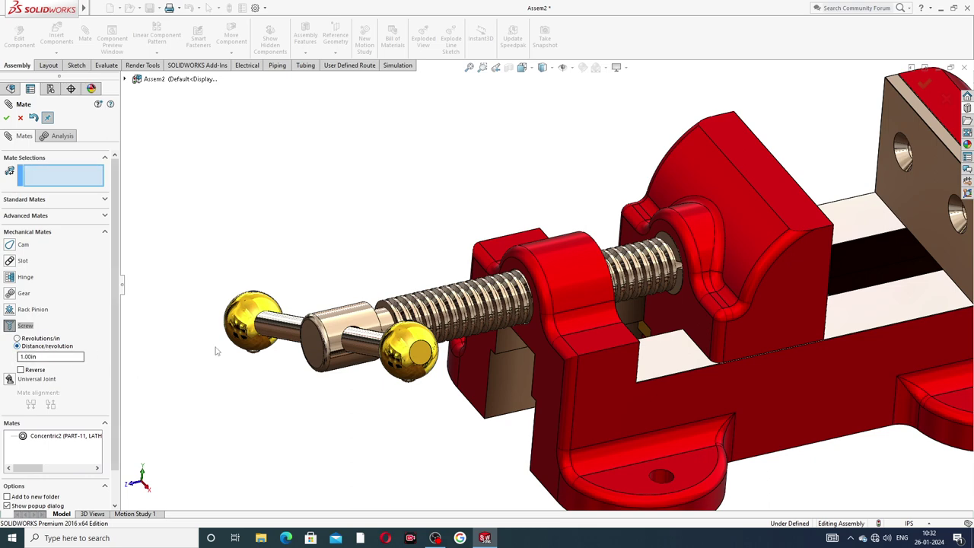
{"action": "scroll", "coordinate": [380, 414], "scroll_direction": "up", "scroll_amount": 2}
{"action": "scroll", "coordinate": [381, 414], "scroll_direction": "down", "scroll_amount": 2}
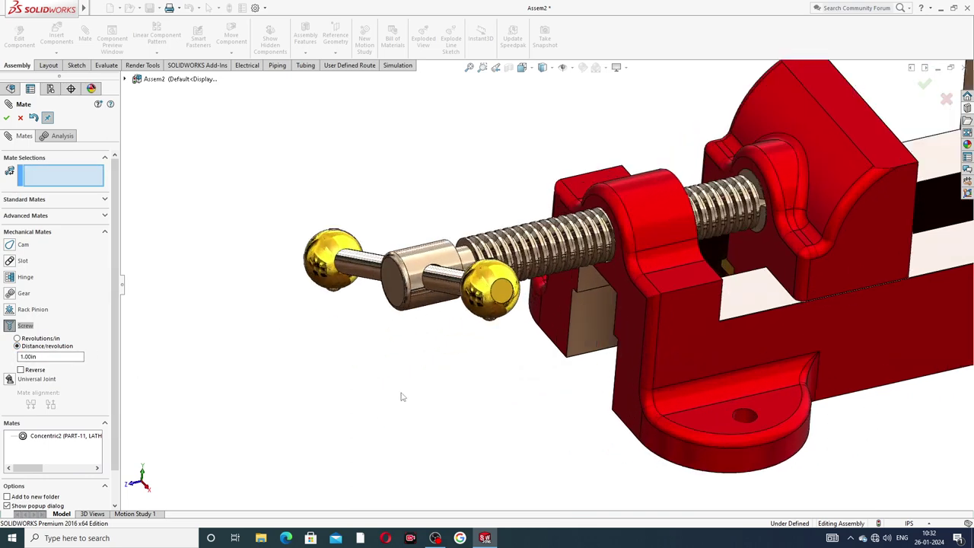
{"action": "double_click", "coordinate": [39, 356]}
{"action": "type", "text": "125"}
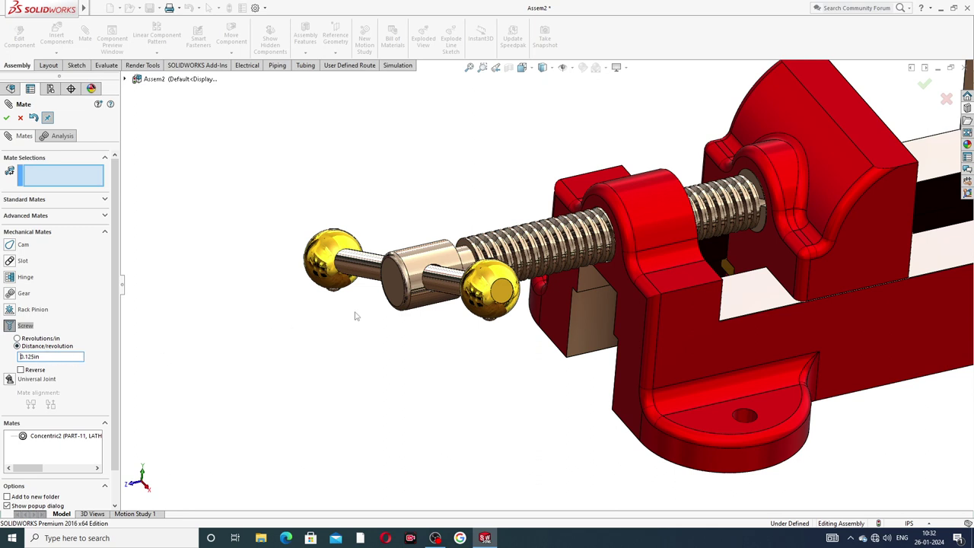
{"action": "left_click", "coordinate": [418, 260]}
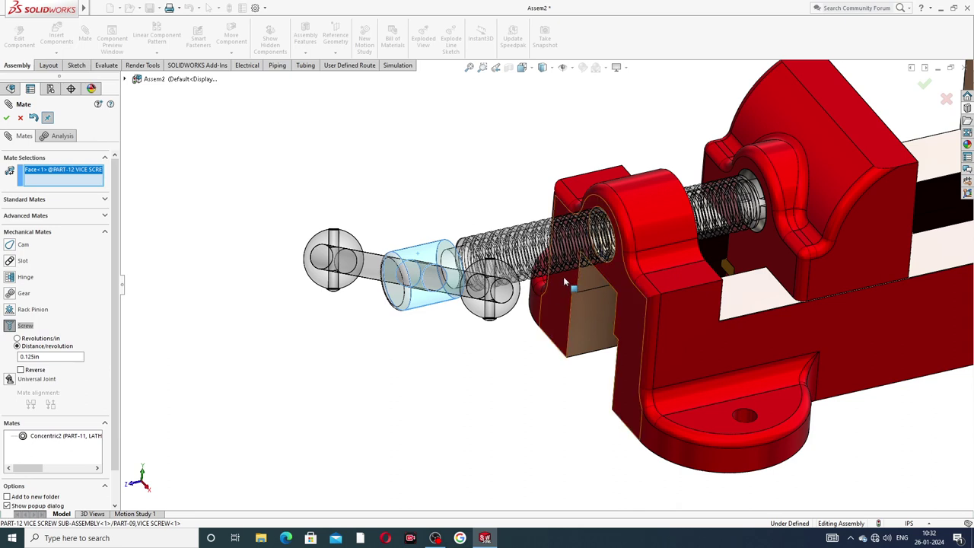
Step: Hide the vice screw part to expose the threaded hole in the base
{"action": "right_click", "coordinate": [443, 251]}
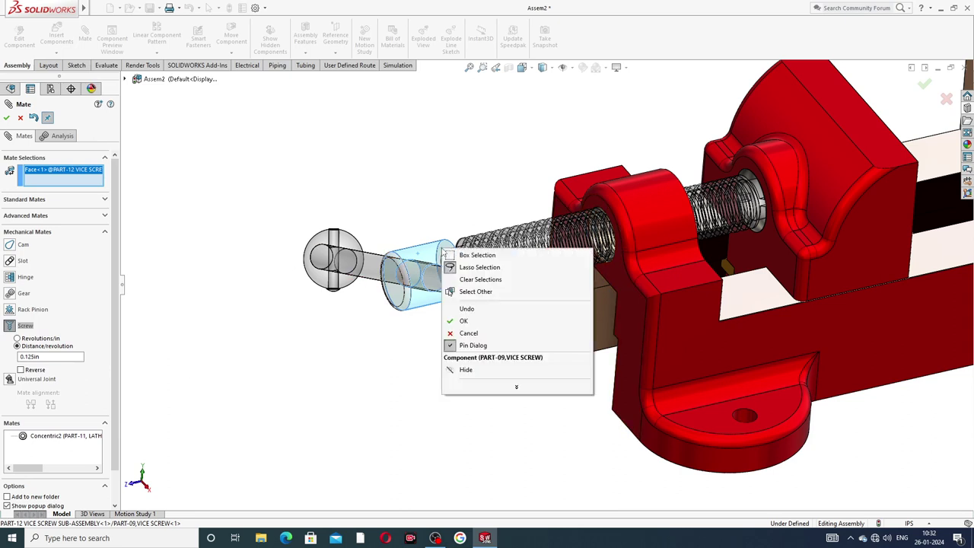
{"action": "left_click", "coordinate": [476, 372]}
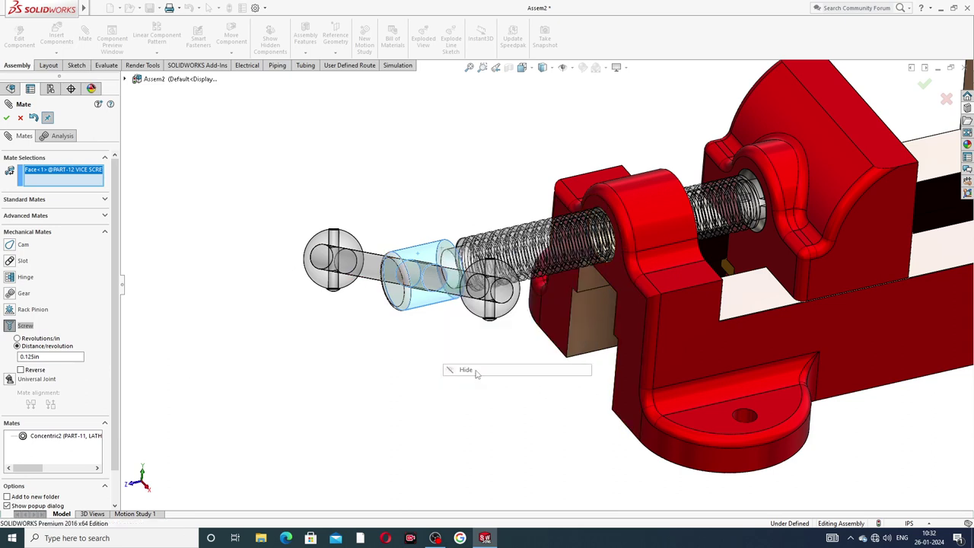
{"action": "scroll", "coordinate": [543, 272], "scroll_direction": "down", "scroll_amount": 4}
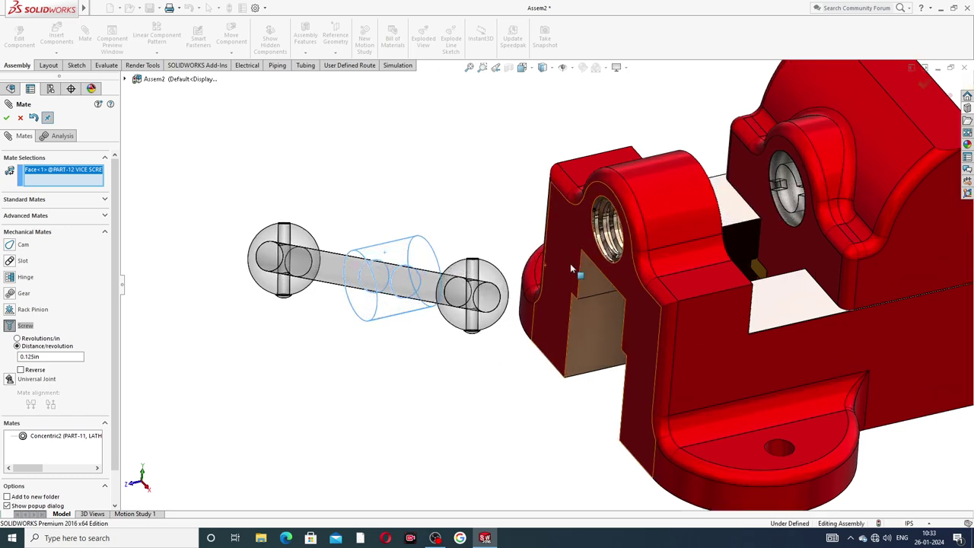
Step: Select the base's threaded hole face as the second screw mate face and set the distance per revolution to 0.125 in
{"action": "scroll", "coordinate": [628, 221], "scroll_direction": "down", "scroll_amount": 3}
{"action": "scroll", "coordinate": [628, 221], "scroll_direction": "down", "scroll_amount": 2}
{"action": "left_click", "coordinate": [591, 217]}
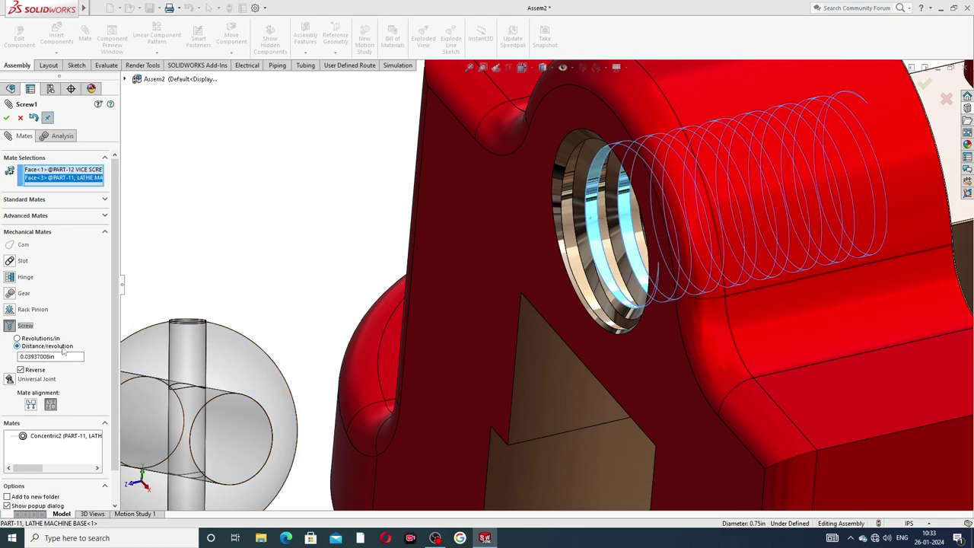
{"action": "double_click", "coordinate": [51, 356]}
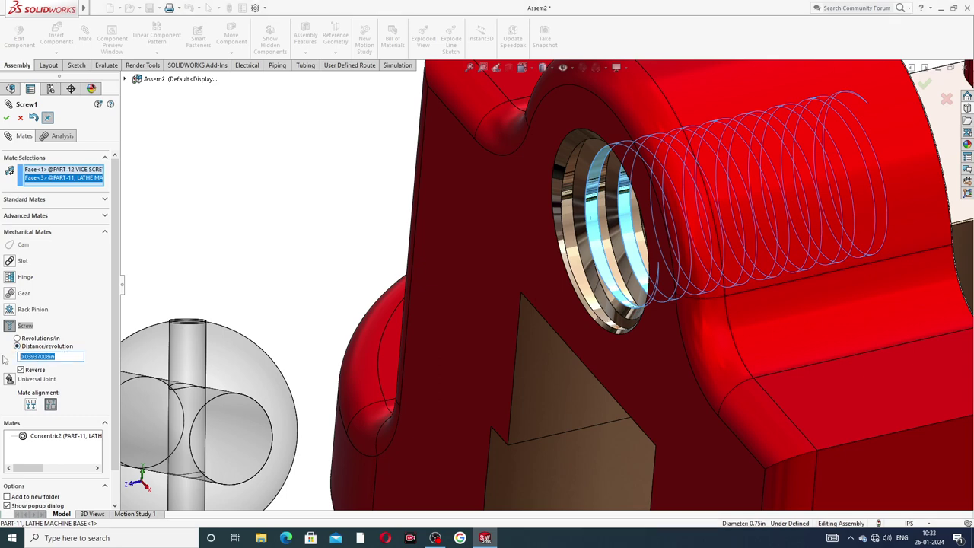
{"action": "type", "text": "."}
{"action": "type", "text": ".125"}
{"action": "key", "text": "Return"}
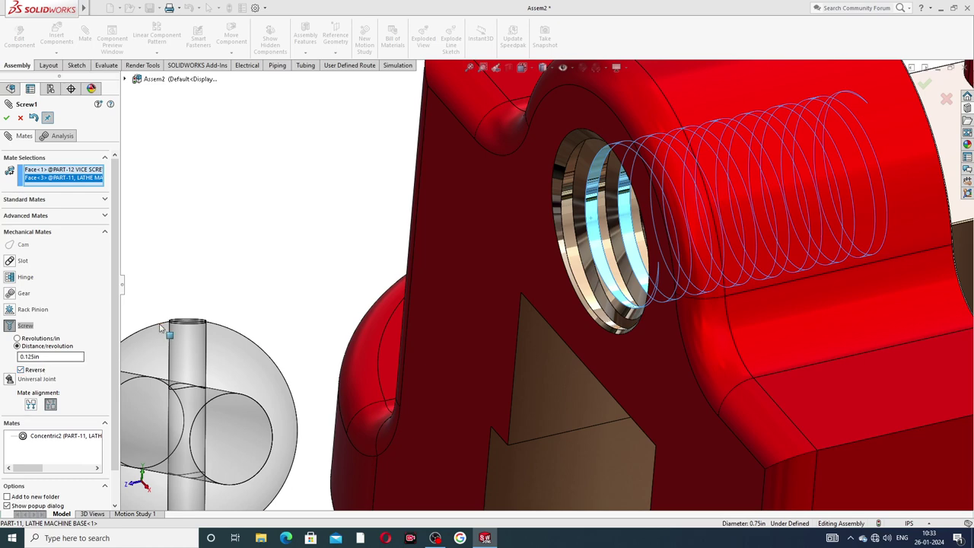
{"action": "left_click", "coordinate": [7, 119]}
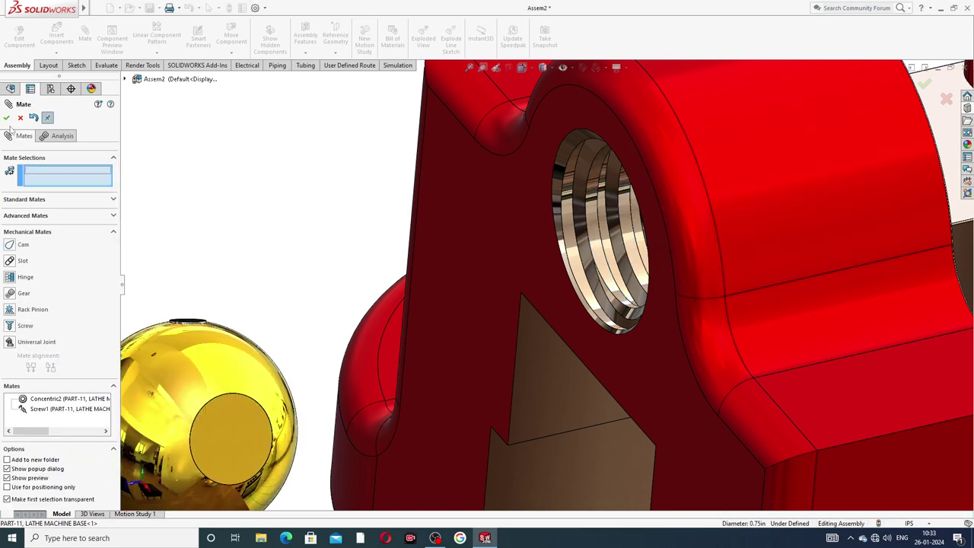
{"action": "left_click", "coordinate": [7, 119]}
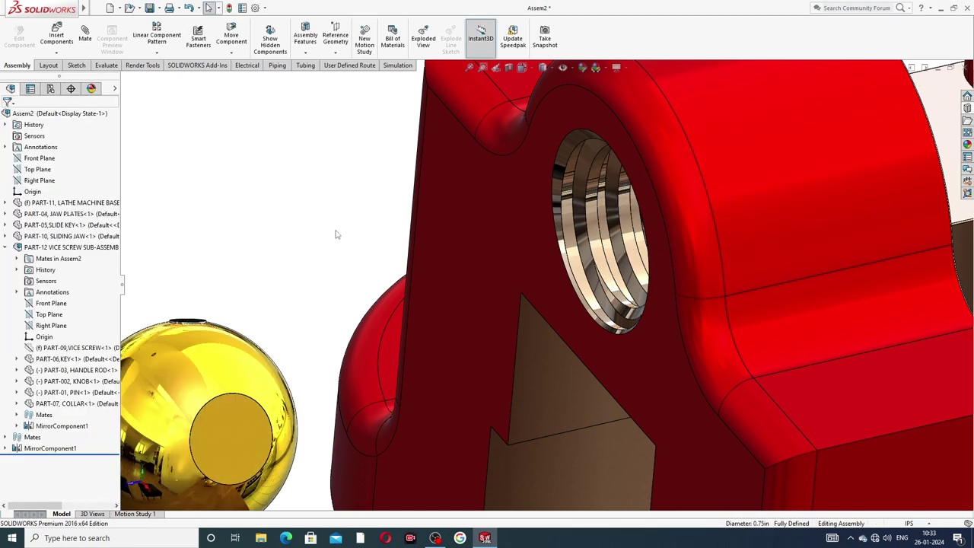
Step: Show the hidden PART-09,VICE SCREW component again
{"action": "scroll", "coordinate": [286, 299], "scroll_direction": "up", "scroll_amount": 4}
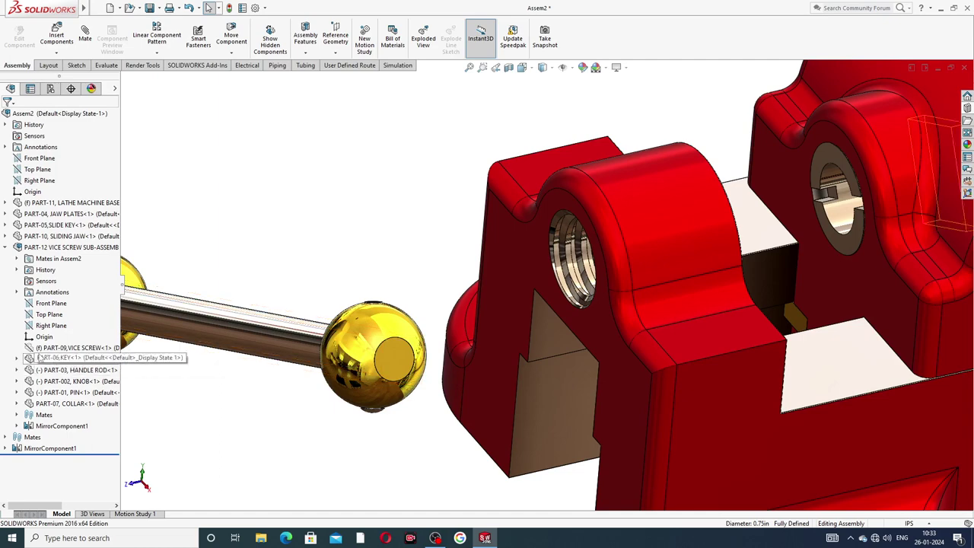
{"action": "right_click", "coordinate": [42, 348]}
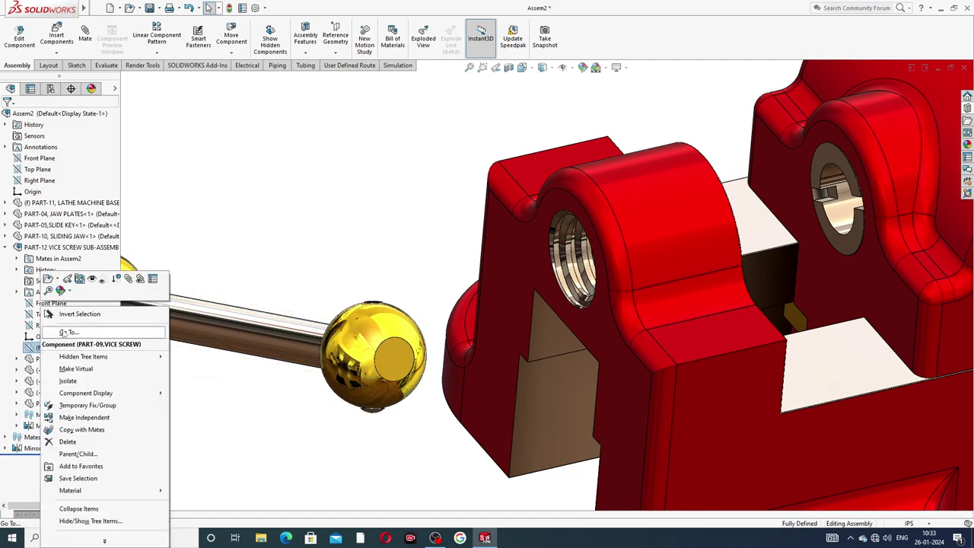
{"action": "left_click", "coordinate": [91, 280]}
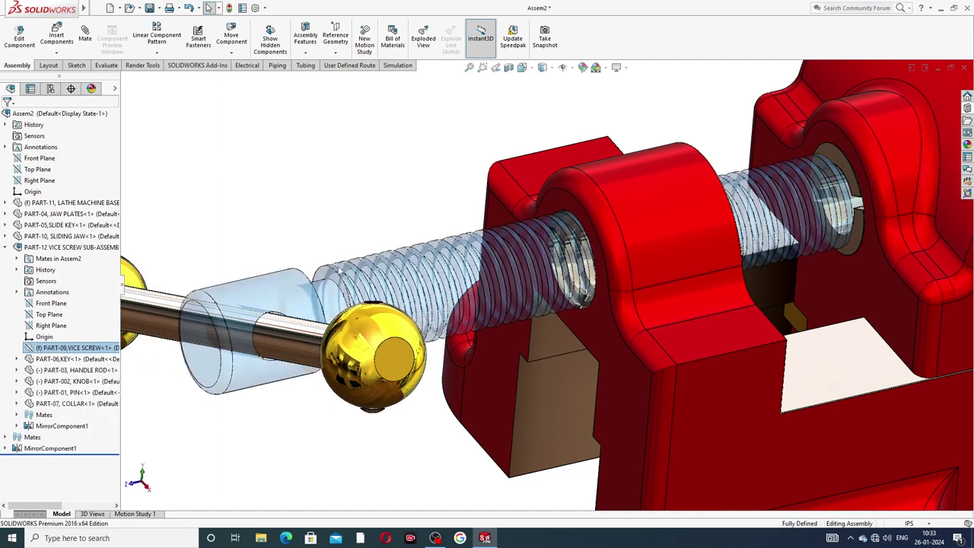
{"action": "left_click", "coordinate": [398, 452]}
{"action": "key", "text": "z"}
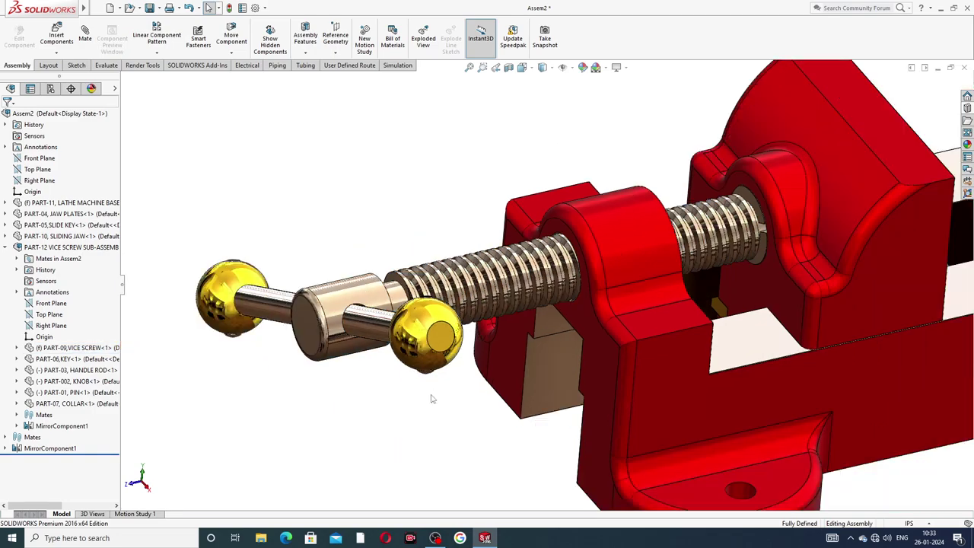
Step: Turn the vice screw by its handle's ball knob until the handle rod stands roughly vertical
{"action": "scroll", "coordinate": [439, 329], "scroll_direction": "up", "scroll_amount": 5}
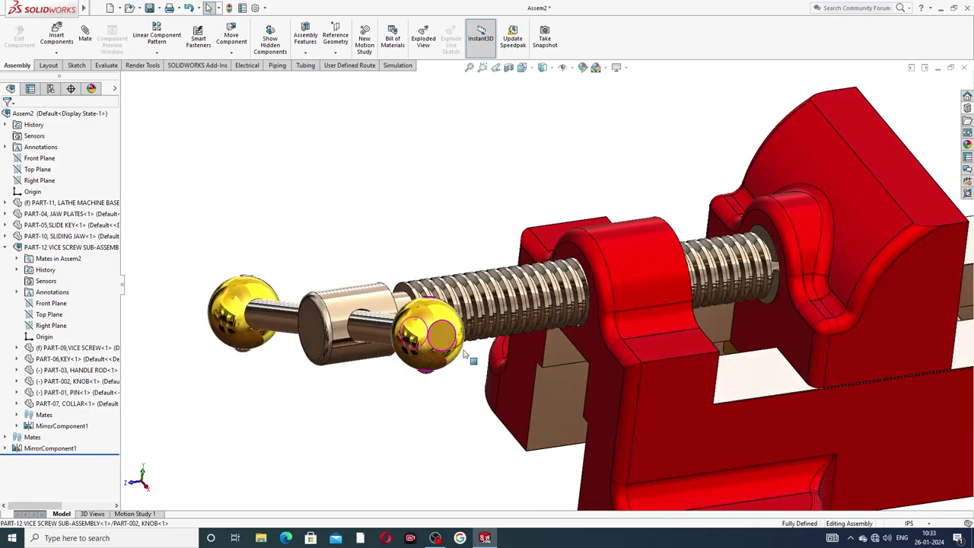
{"action": "left_click_drag", "start_coordinate": [478, 312], "coordinate": [428, 240]}
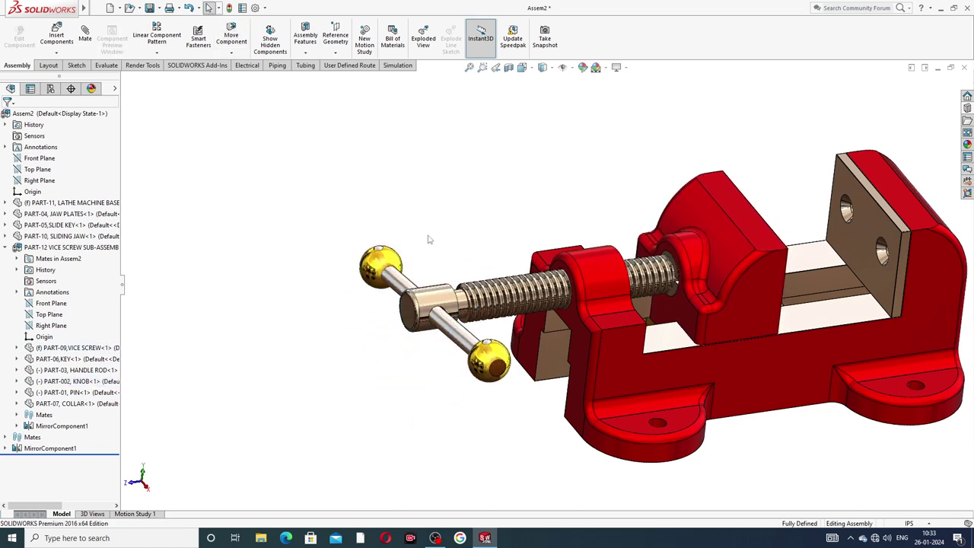
{"action": "left_click_drag", "start_coordinate": [487, 369], "coordinate": [474, 283]}
{"action": "scroll", "coordinate": [736, 277], "scroll_direction": "up", "scroll_amount": 3}
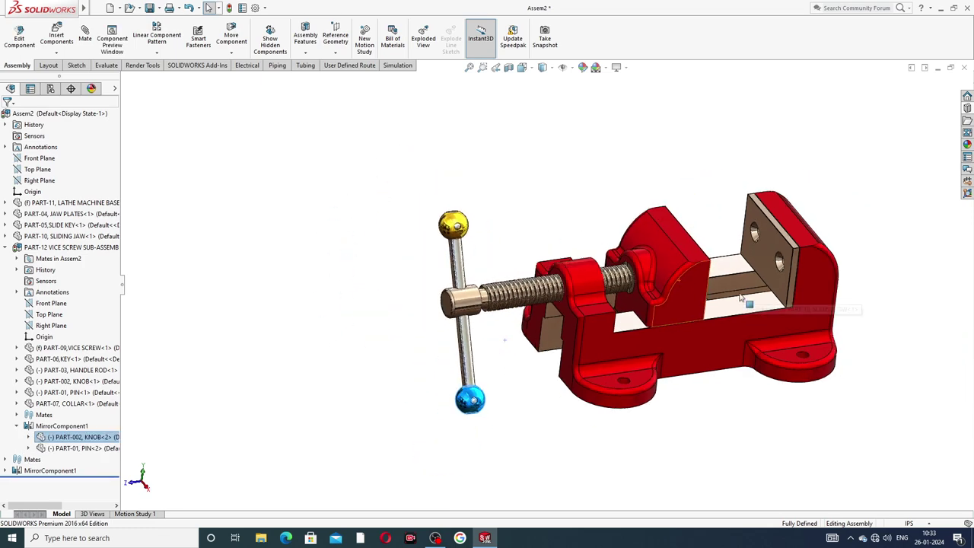
{"action": "middle_click_drag", "start_coordinate": [748, 303], "coordinate": [700, 302]}
{"action": "left_click_drag", "start_coordinate": [663, 280], "coordinate": [697, 277]}
{"action": "scroll", "coordinate": [694, 347], "scroll_direction": "down", "scroll_amount": 3}
{"action": "left_click", "coordinate": [879, 215]}
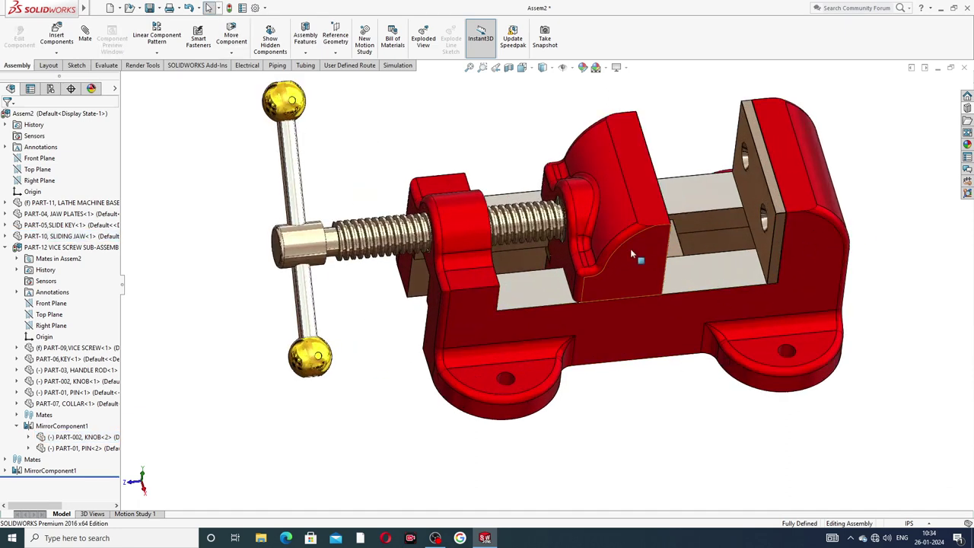
Step: Collapse the expanded vice screw sub-assembly in the feature tree
{"action": "scroll", "coordinate": [630, 249], "scroll_direction": "up", "scroll_amount": 3}
{"action": "left_click", "coordinate": [7, 247]}
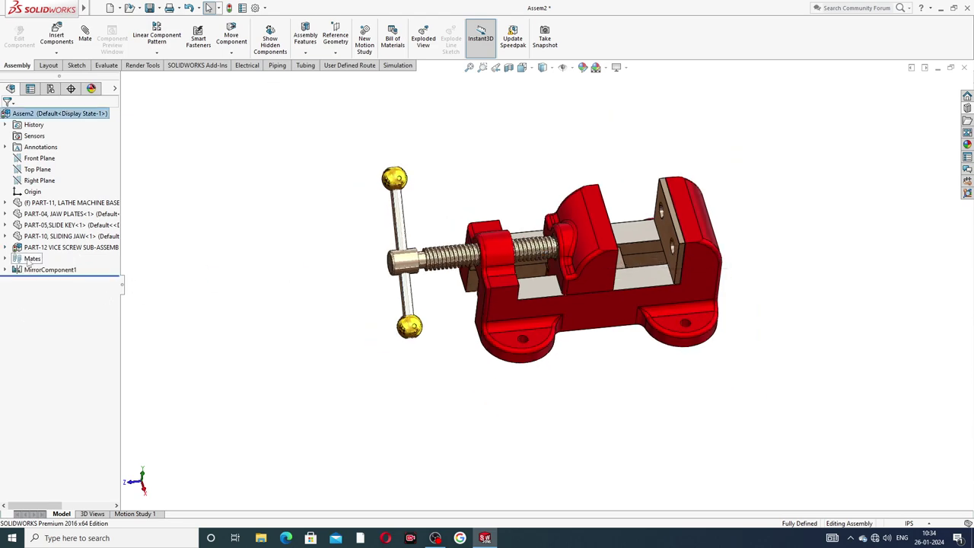
{"action": "scroll", "coordinate": [542, 279], "scroll_direction": "up", "scroll_amount": 2}
{"action": "scroll", "coordinate": [599, 296], "scroll_direction": "down", "scroll_amount": 2}
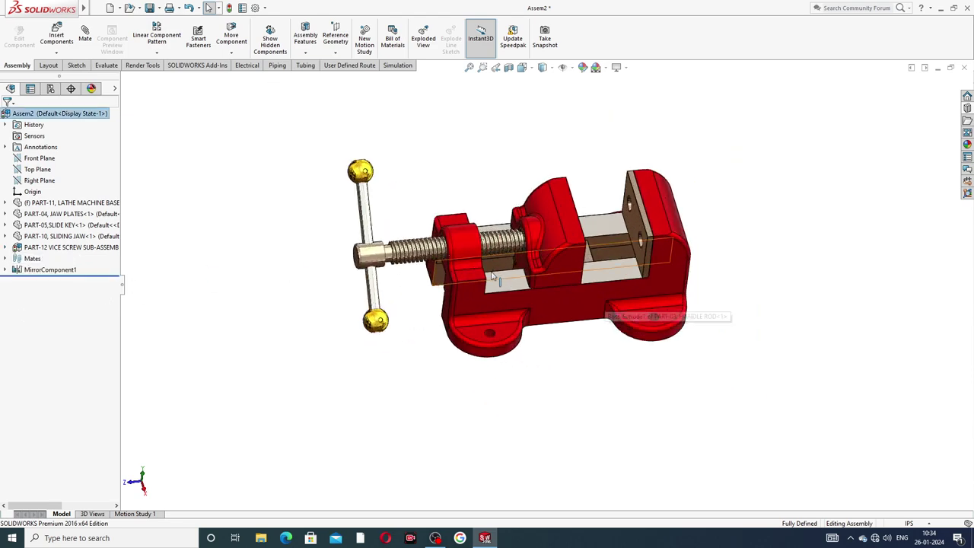
{"action": "mouse_move", "coordinate": [495, 278]}
{"action": "middle_mouse_down"}
{"action": "mouse_move", "coordinate": [522, 251]}
{"action": "mouse_move", "coordinate": [490, 220]}
{"action": "mouse_move", "coordinate": [505, 277]}
{"action": "middle_mouse_up"}
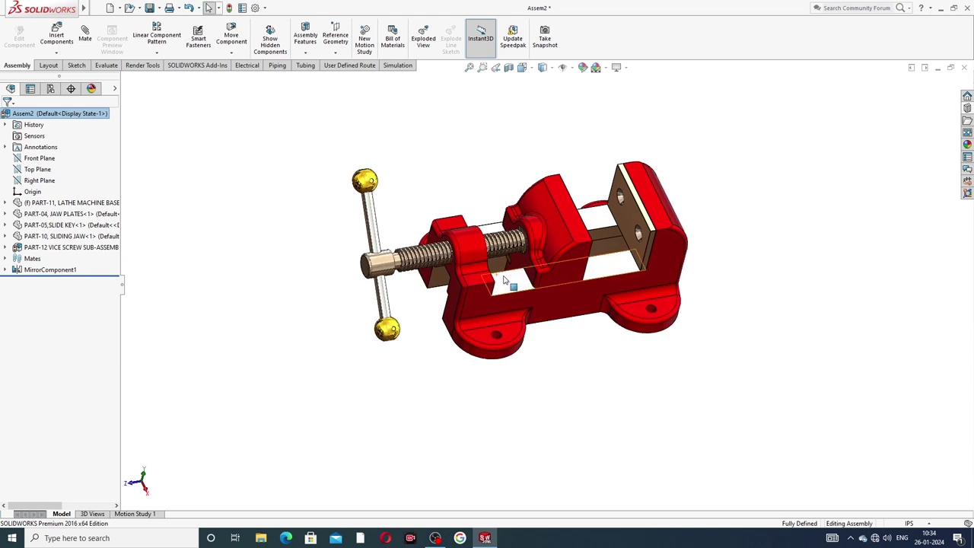
{"action": "scroll", "coordinate": [504, 278], "scroll_direction": "down", "scroll_amount": 2}
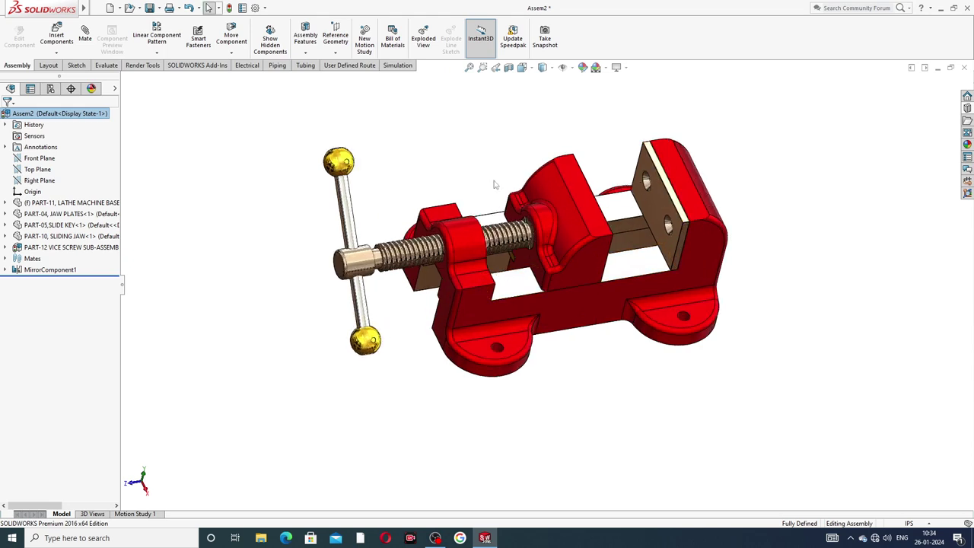
Step: Insert the PART-08,SET SCREW component and place it in free space in front of the base
{"action": "left_click", "coordinate": [57, 37]}
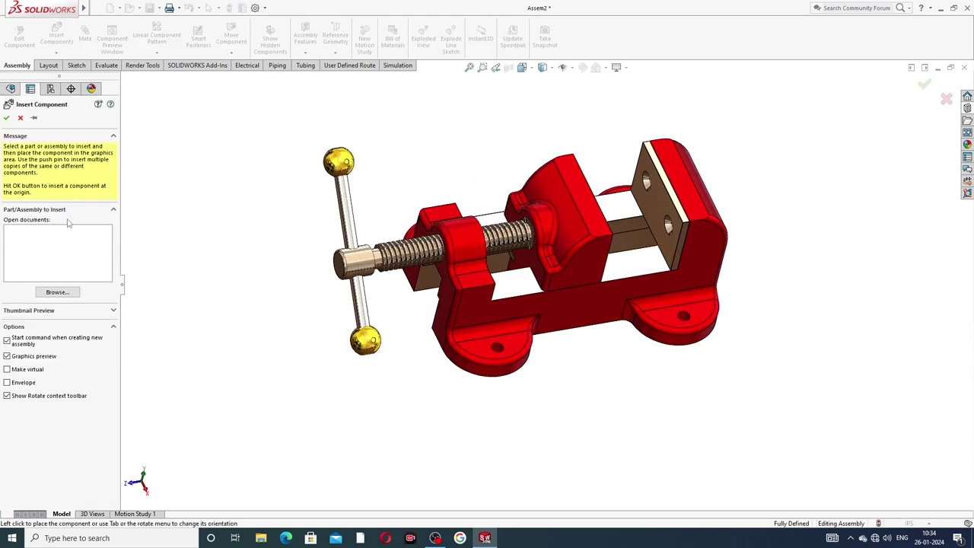
{"action": "left_click", "coordinate": [60, 293]}
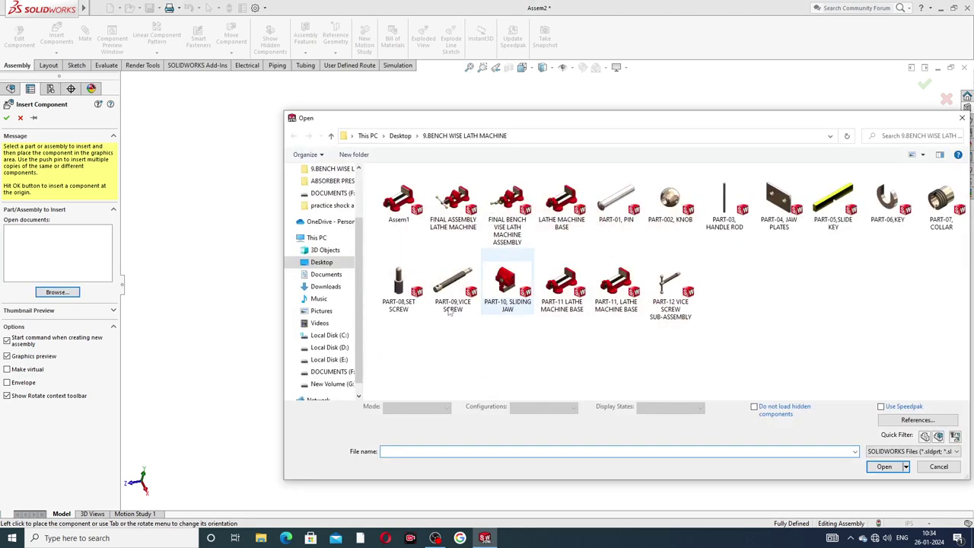
{"action": "left_click", "coordinate": [402, 300]}
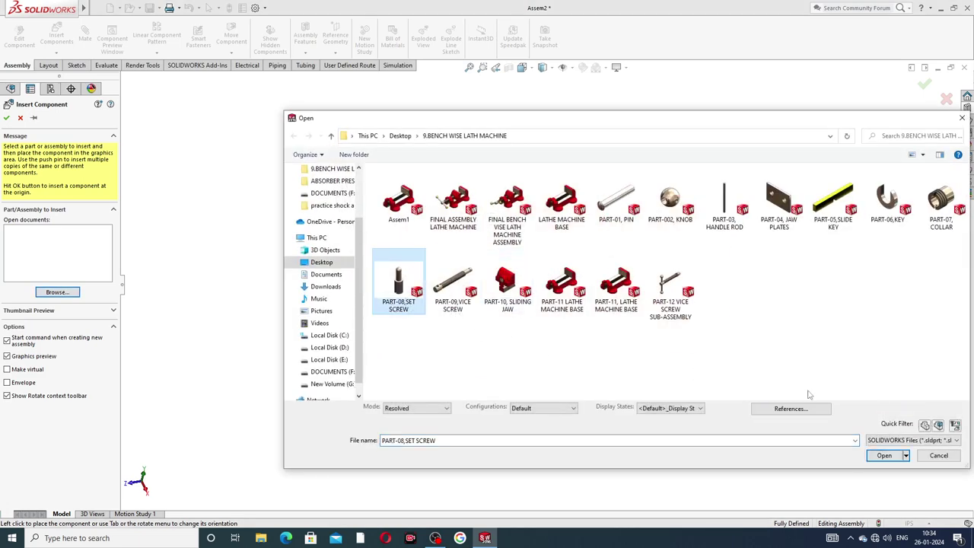
{"action": "left_click", "coordinate": [885, 456]}
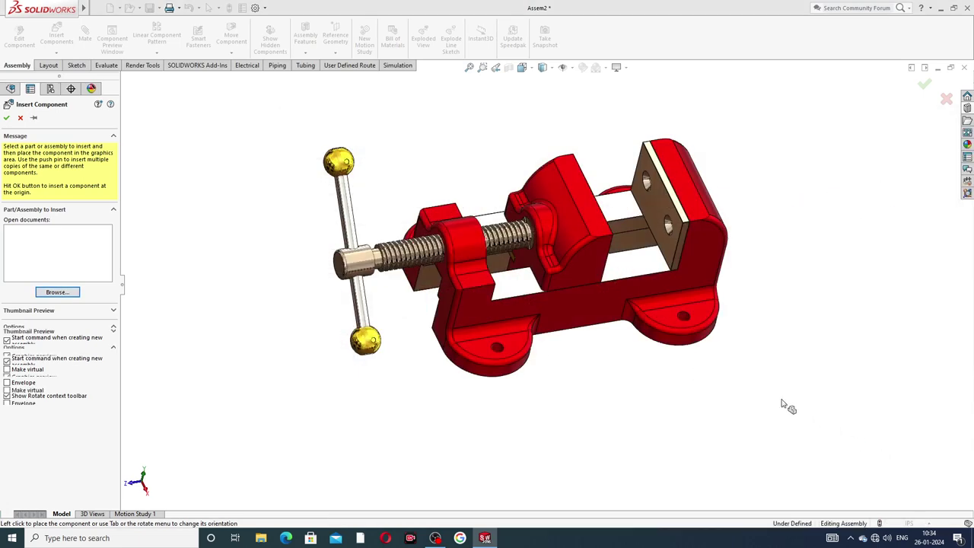
{"action": "left_click", "coordinate": [623, 401]}
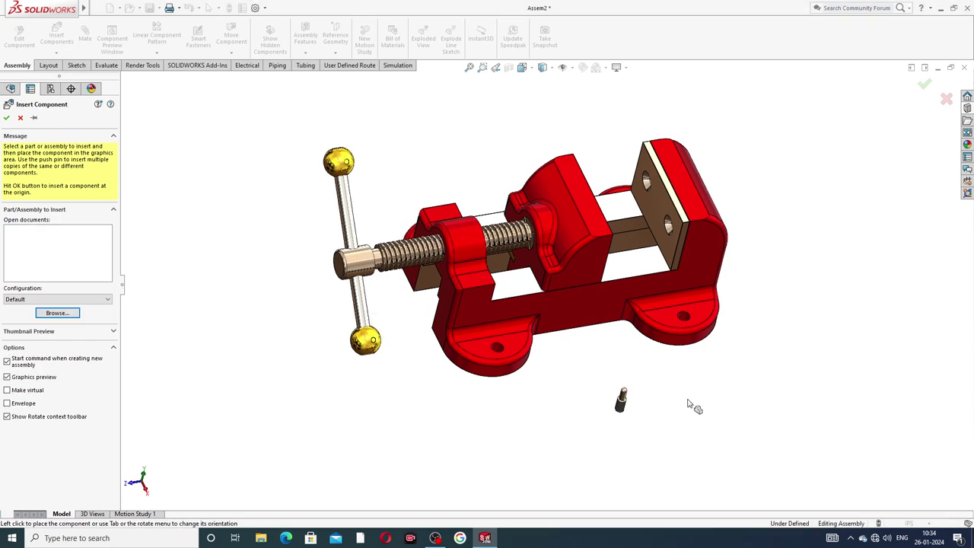
Step: Make a second copy of the set screw beside the first one near the base's underside
{"action": "middle_click_drag", "start_coordinate": [679, 332], "coordinate": [710, 249]}
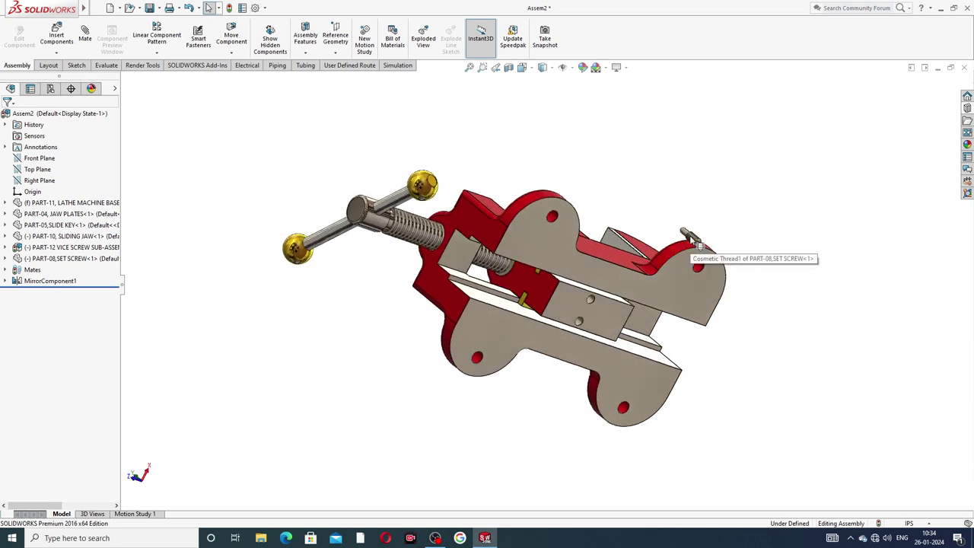
{"action": "left_click", "coordinate": [690, 236]}
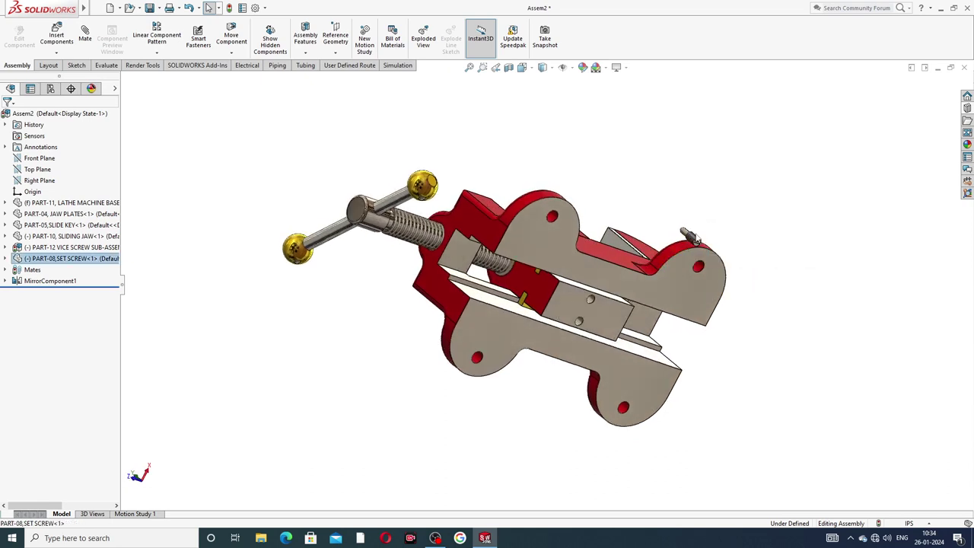
{"action": "scroll", "coordinate": [692, 235], "scroll_direction": "up", "scroll_amount": 3}
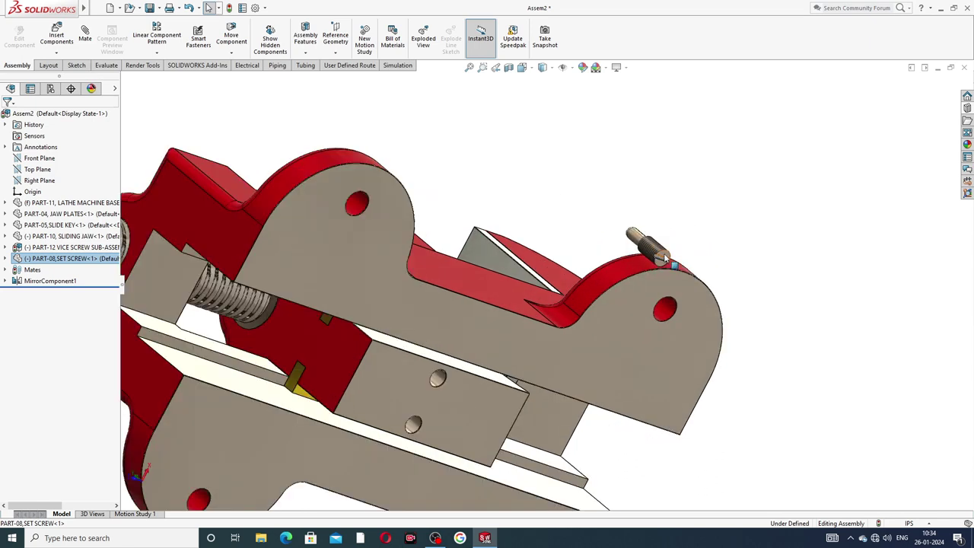
{"action": "left_click_drag", "start_coordinate": [675, 241], "coordinate": [696, 228], "text": "ctrl"}
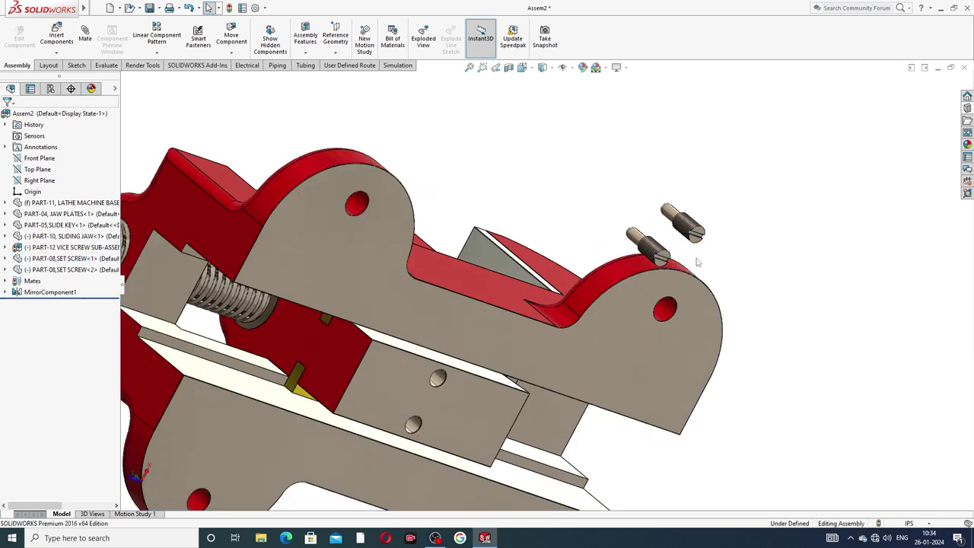
Step: Mate the first set screw's threaded body concentric with one of the two holes in the sliding jaw's underside
{"action": "scroll", "coordinate": [661, 268], "scroll_direction": "down", "scroll_amount": 1}
{"action": "scroll", "coordinate": [599, 308], "scroll_direction": "up", "scroll_amount": 2}
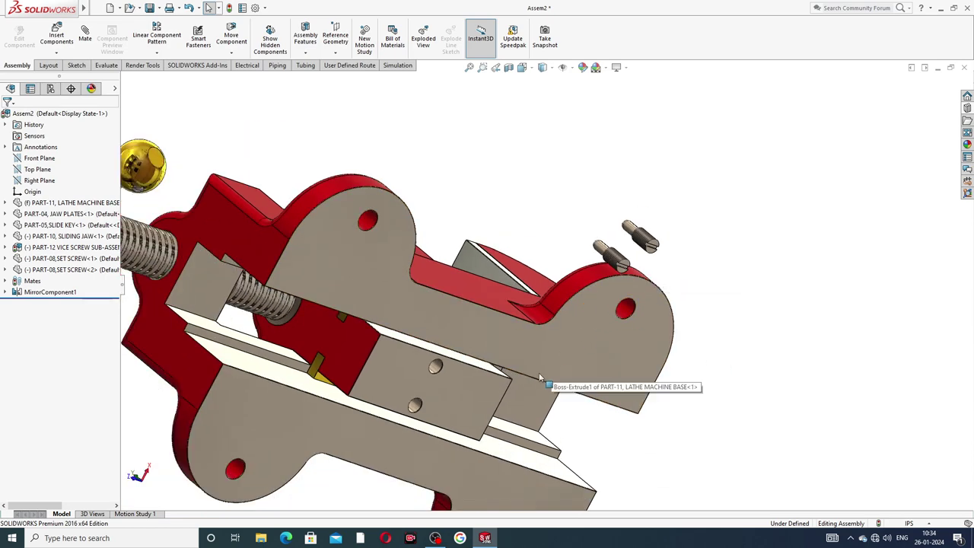
{"action": "middle_click_drag", "start_coordinate": [541, 376], "coordinate": [495, 293]}
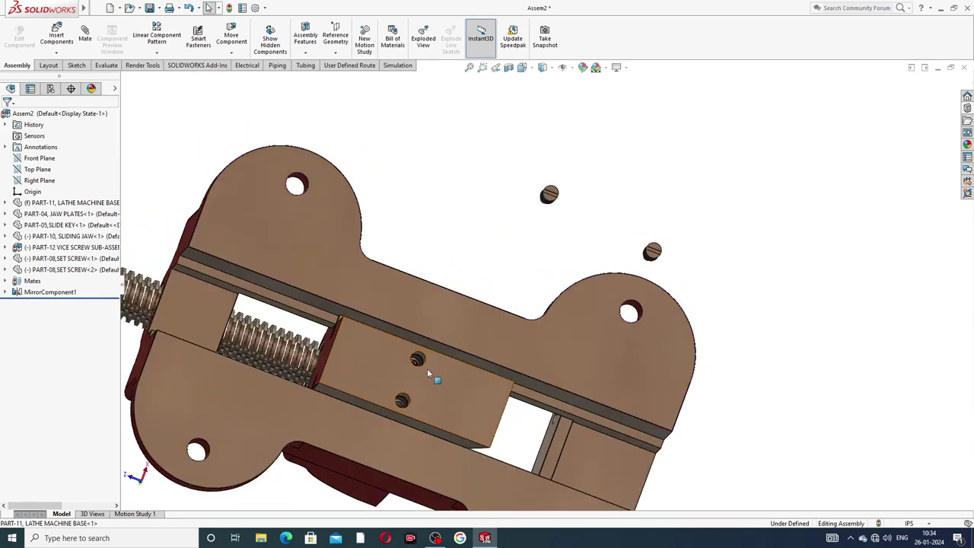
{"action": "scroll", "coordinate": [428, 370], "scroll_direction": "down", "scroll_amount": 3}
{"action": "scroll", "coordinate": [614, 245], "scroll_direction": "up", "scroll_amount": 3}
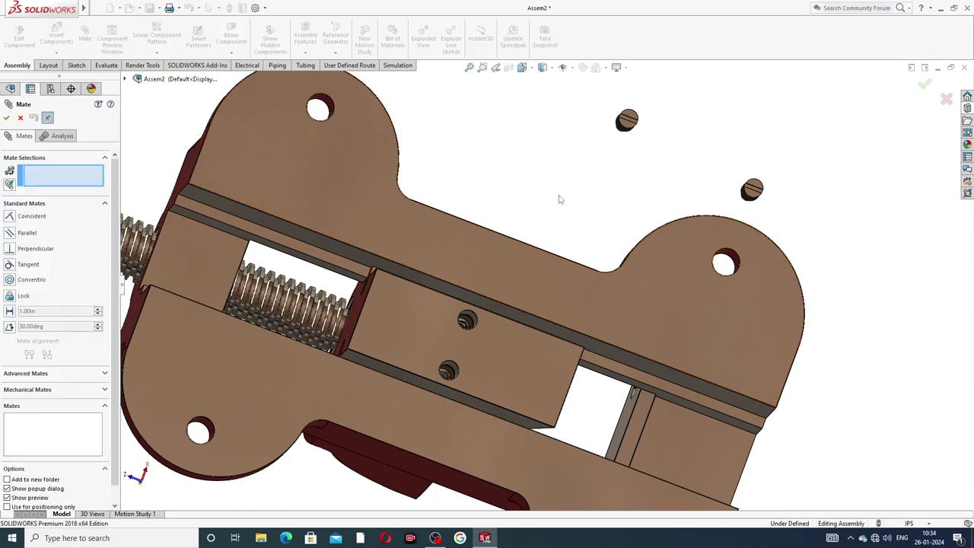
{"action": "scroll", "coordinate": [559, 228], "scroll_direction": "up", "scroll_amount": 2}
{"action": "middle_click_drag", "start_coordinate": [522, 324], "coordinate": [513, 371]}
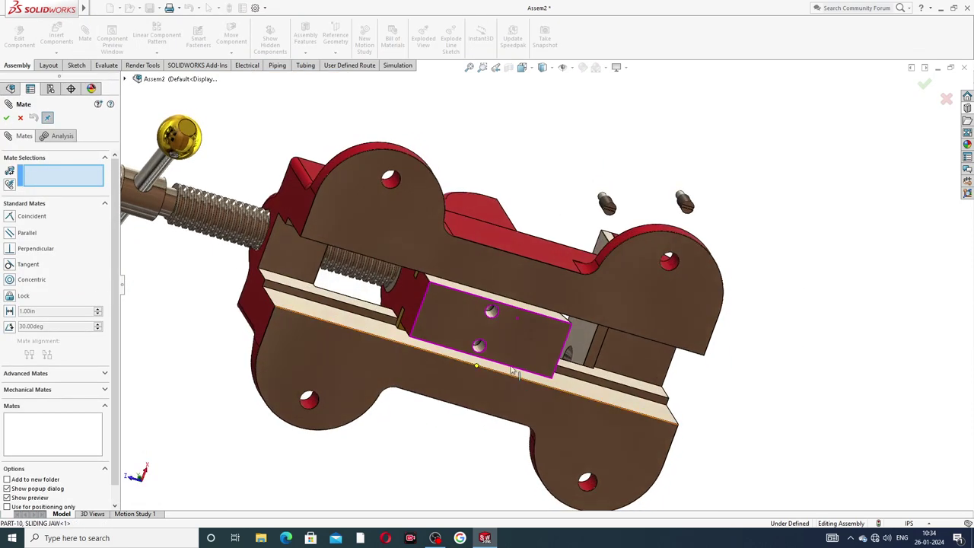
{"action": "scroll", "coordinate": [509, 356], "scroll_direction": "down", "scroll_amount": 2}
{"action": "scroll", "coordinate": [506, 337], "scroll_direction": "down", "scroll_amount": 2}
{"action": "left_click", "coordinate": [508, 278]}
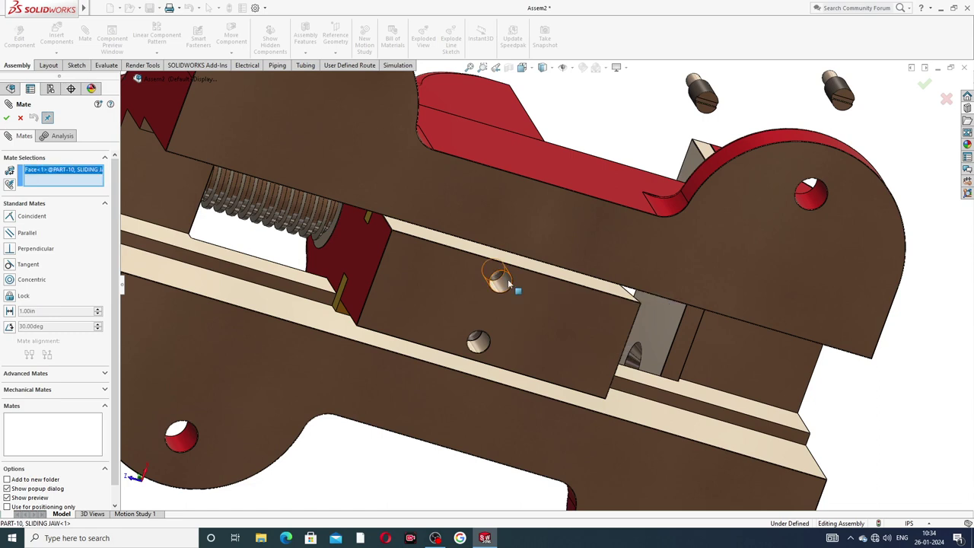
{"action": "left_click", "coordinate": [698, 92]}
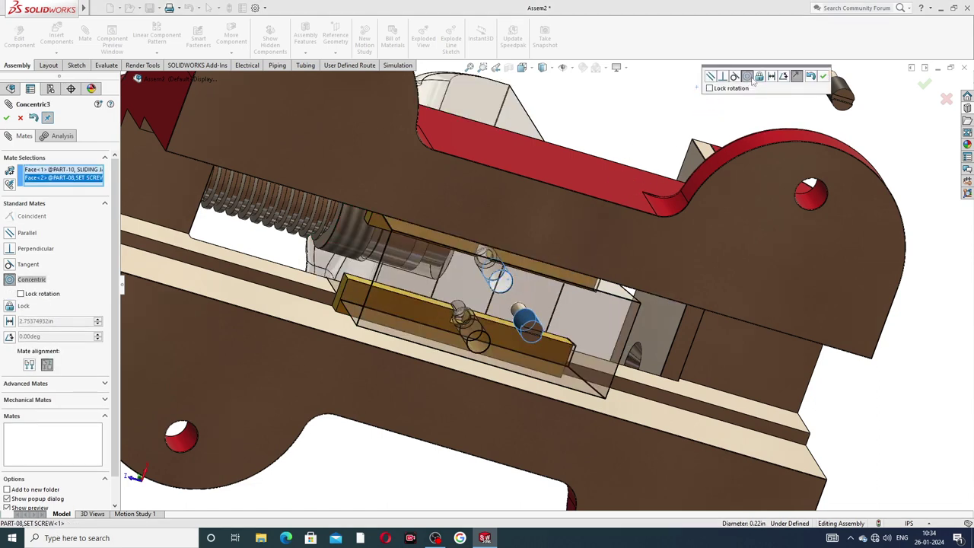
{"action": "left_click", "coordinate": [824, 77]}
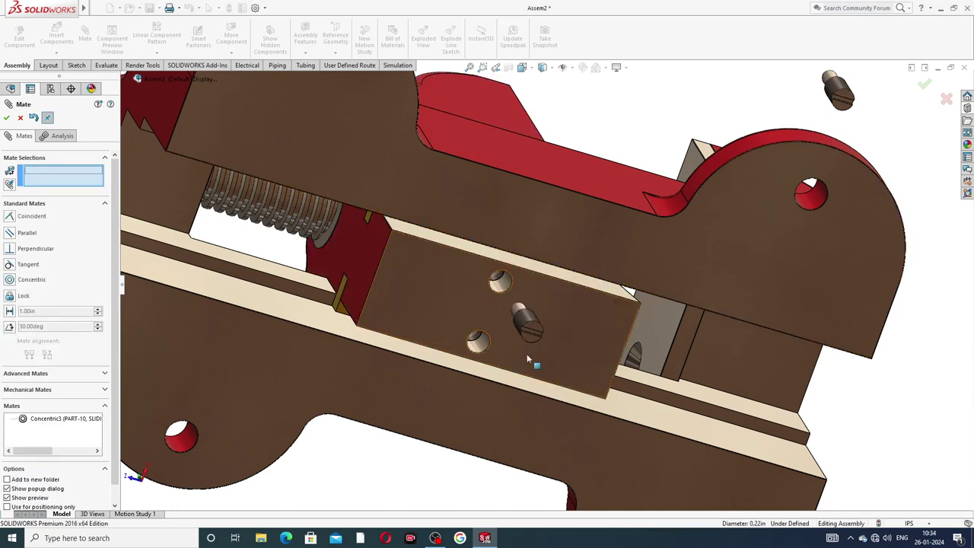
Step: Mate the second set screw concentric with the remaining hole in the sliding jaw's underside
{"action": "left_click", "coordinate": [482, 344]}
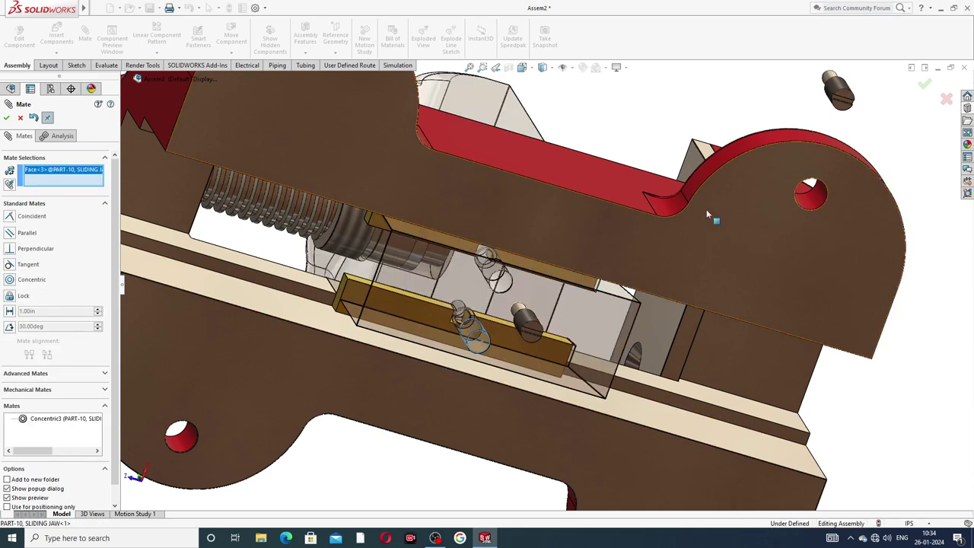
{"action": "left_click", "coordinate": [833, 87]}
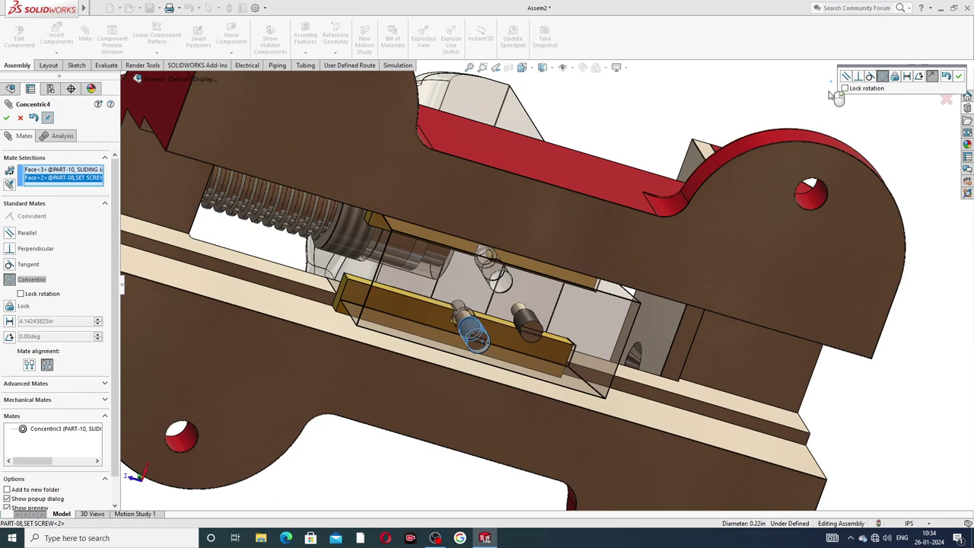
{"action": "left_click", "coordinate": [959, 77]}
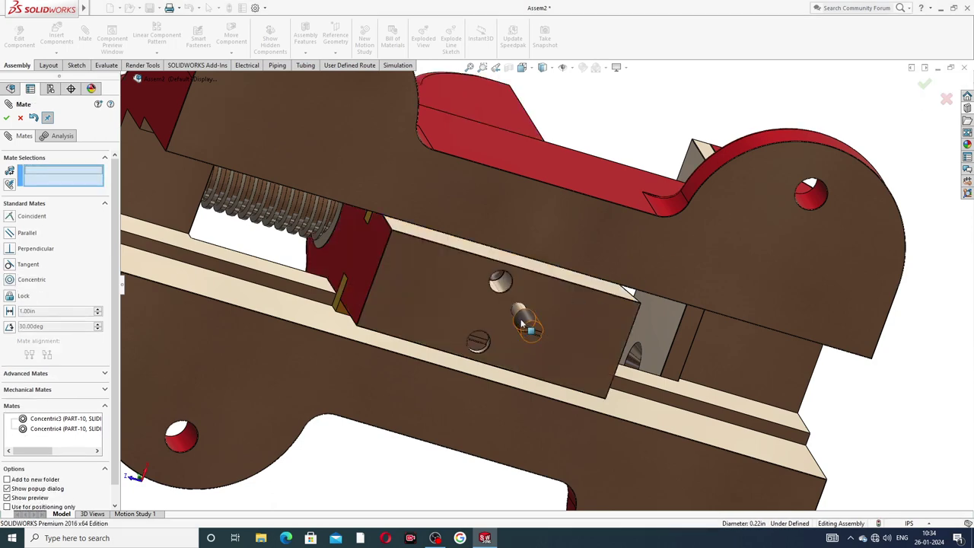
Step: Add a tangent mate between the first set screw's rounded tip and the end face inside its sliding jaw hole
{"action": "scroll", "coordinate": [538, 314], "scroll_direction": "down", "scroll_amount": 3}
{"action": "middle_click_drag", "start_coordinate": [549, 288], "coordinate": [538, 262]}
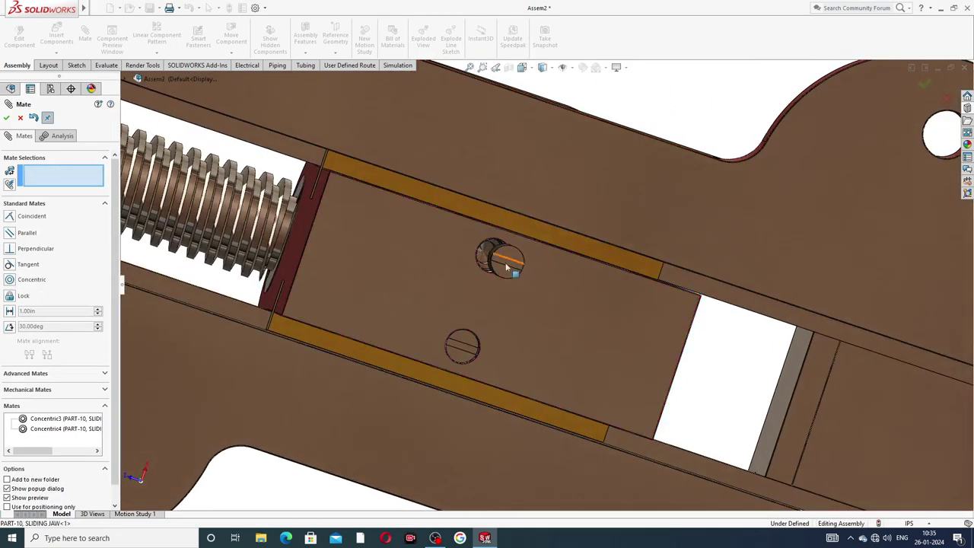
{"action": "scroll", "coordinate": [493, 270], "scroll_direction": "down", "scroll_amount": 4}
{"action": "left_click", "coordinate": [513, 236]}
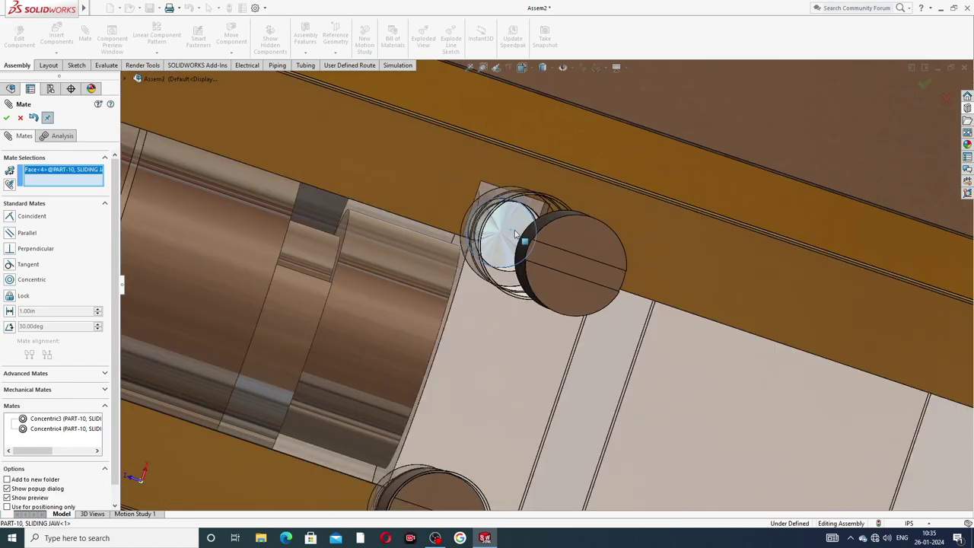
{"action": "scroll", "coordinate": [540, 263], "scroll_direction": "up", "scroll_amount": 2}
{"action": "middle_click_drag", "start_coordinate": [541, 262], "coordinate": [403, 166]}
{"action": "scroll", "coordinate": [462, 219], "scroll_direction": "down", "scroll_amount": 2}
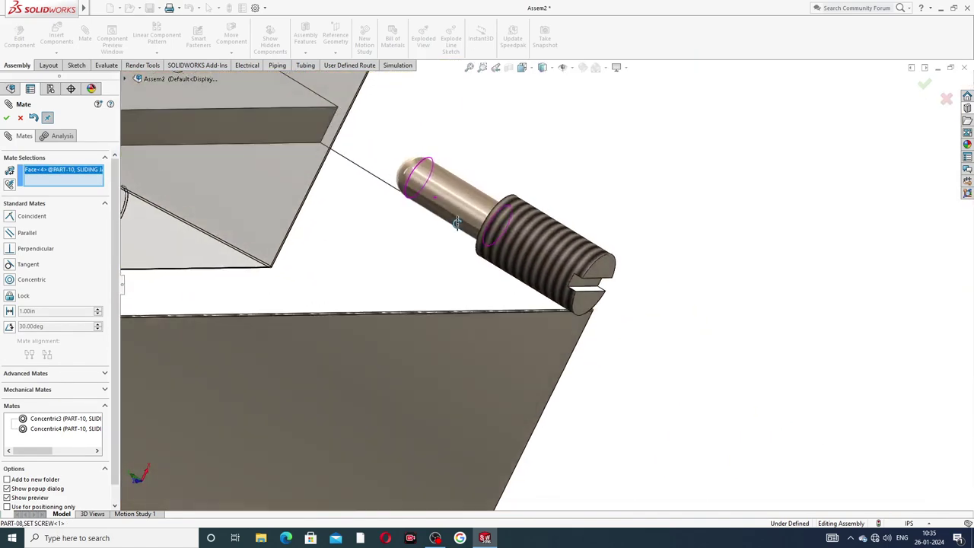
{"action": "left_click", "coordinate": [410, 167]}
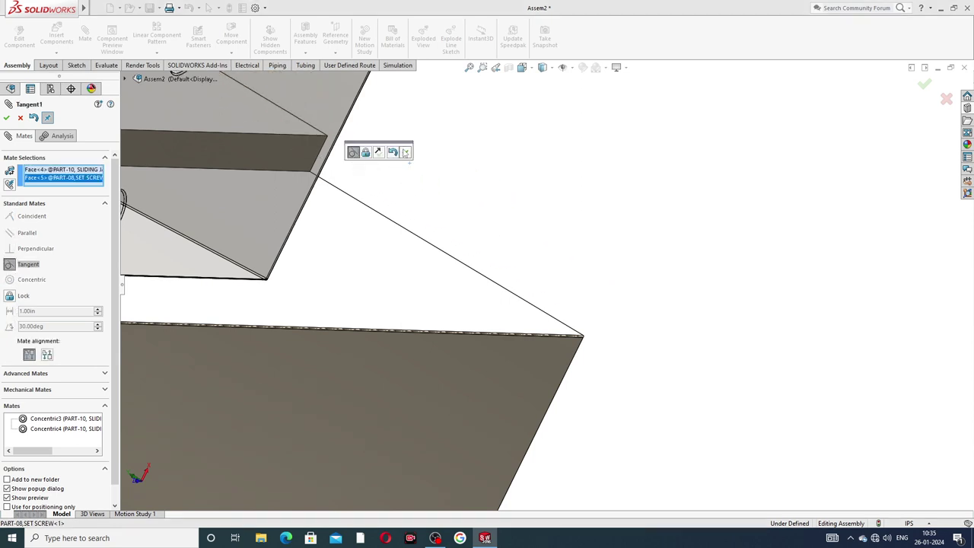
{"action": "left_click", "coordinate": [405, 153]}
Step: Examine how both set screws sit in the sliding jaw's underside holes, and finish the mating command
{"action": "scroll", "coordinate": [510, 194], "scroll_direction": "up", "scroll_amount": 5}
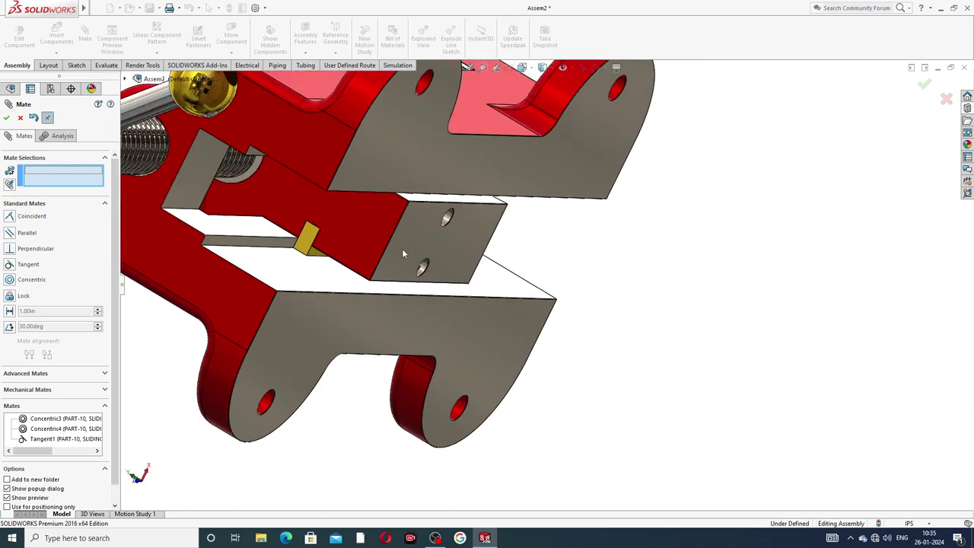
{"action": "middle_click_drag", "start_coordinate": [382, 235], "coordinate": [388, 232]}
{"action": "scroll", "coordinate": [414, 239], "scroll_direction": "up", "scroll_amount": 3}
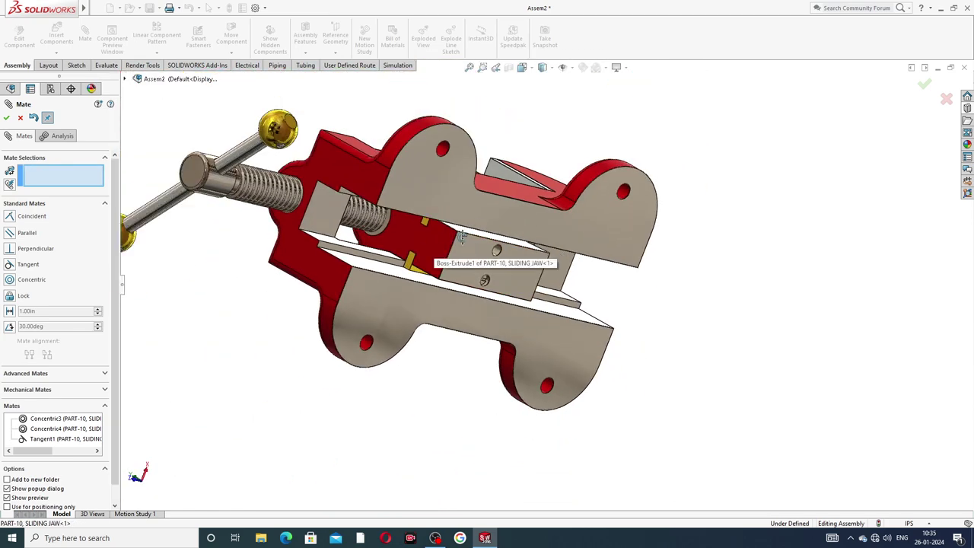
{"action": "middle_click_drag", "start_coordinate": [459, 233], "coordinate": [428, 182]}
{"action": "scroll", "coordinate": [495, 274], "scroll_direction": "down", "scroll_amount": 8}
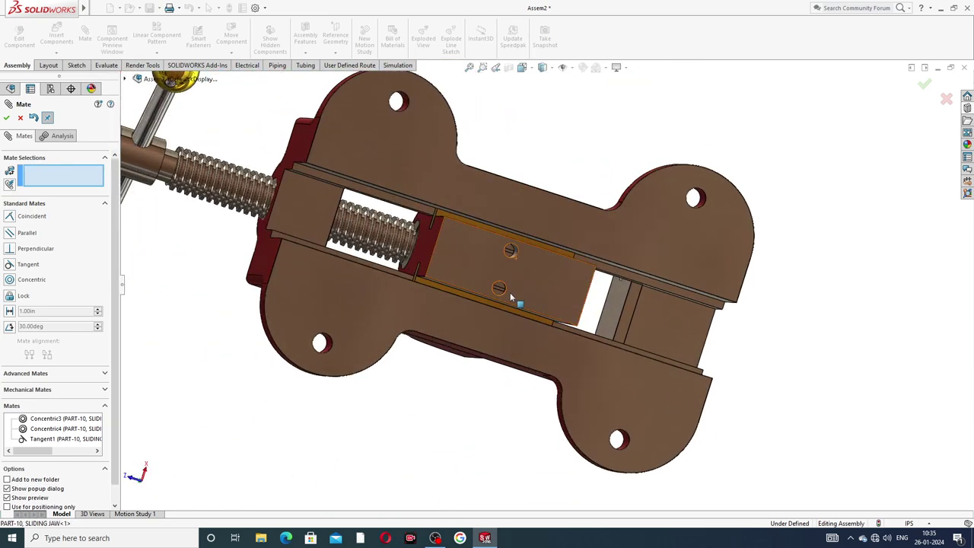
{"action": "scroll", "coordinate": [521, 272], "scroll_direction": "up", "scroll_amount": 6}
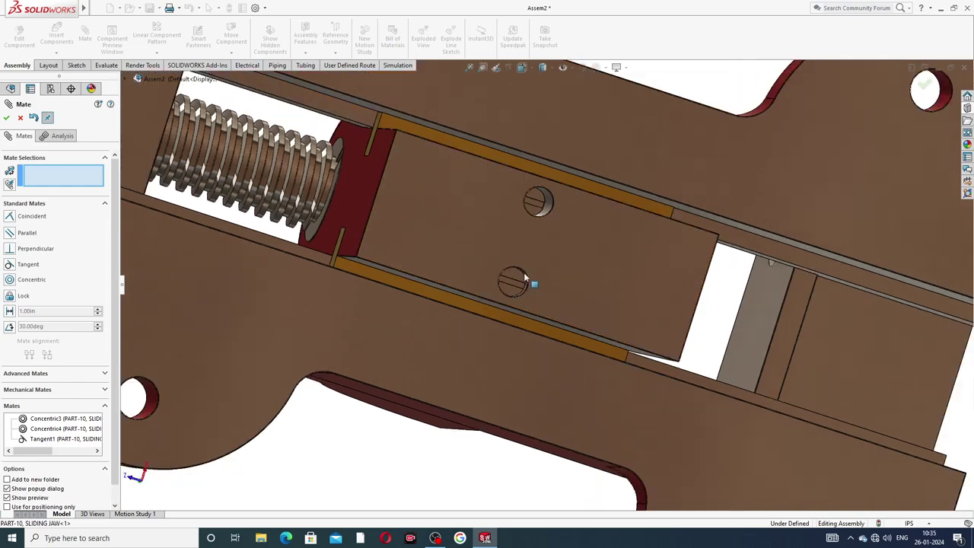
{"action": "right_click", "coordinate": [561, 264]}
{"action": "left_click", "coordinate": [441, 413]}
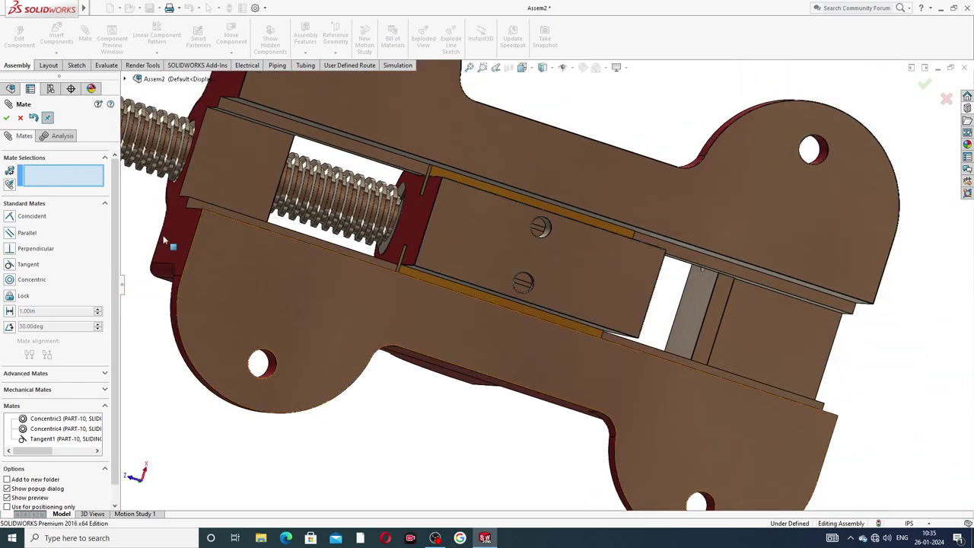
{"action": "left_click", "coordinate": [7, 119]}
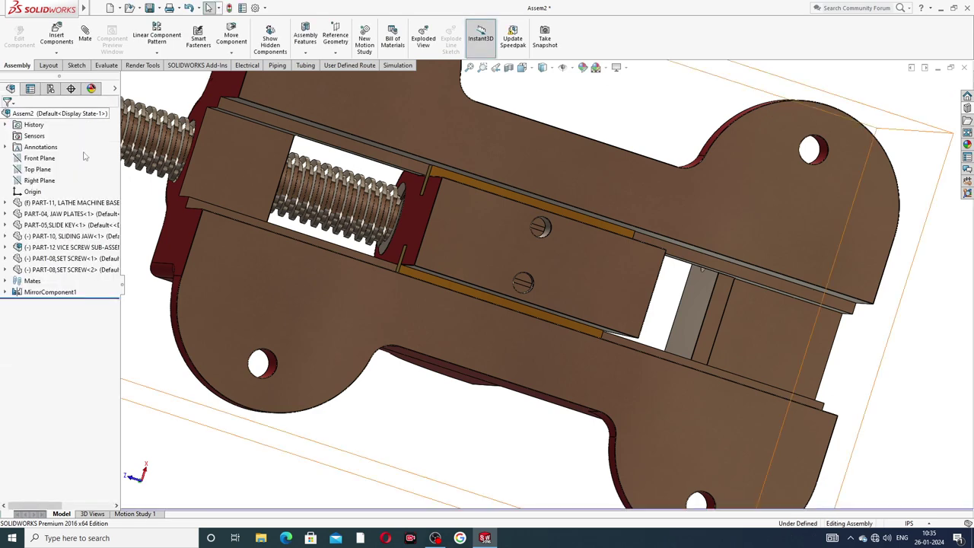
Step: Make the PART-10 sliding jaw transparent and inspect the depth of the set screws inside its holes
{"action": "left_click", "coordinate": [566, 252]}
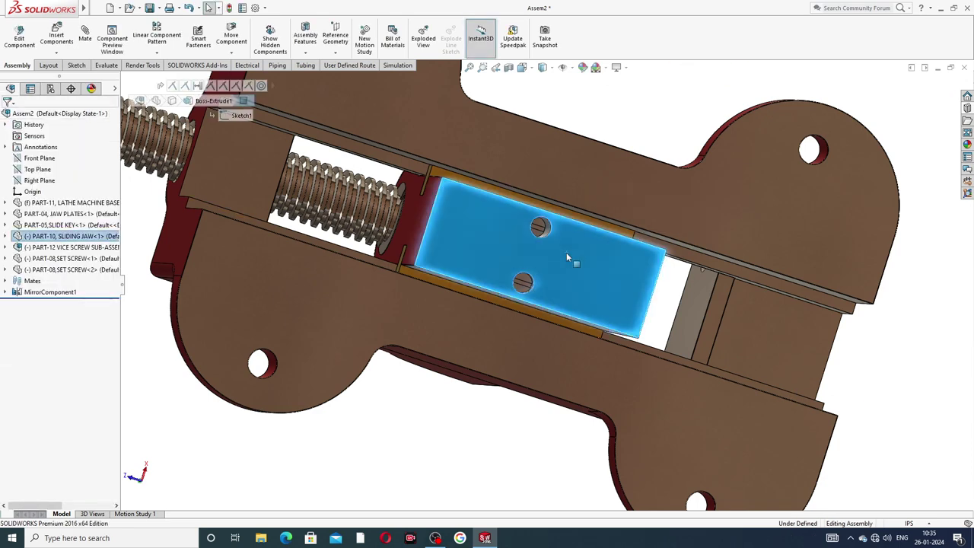
{"action": "right_click", "coordinate": [567, 252]}
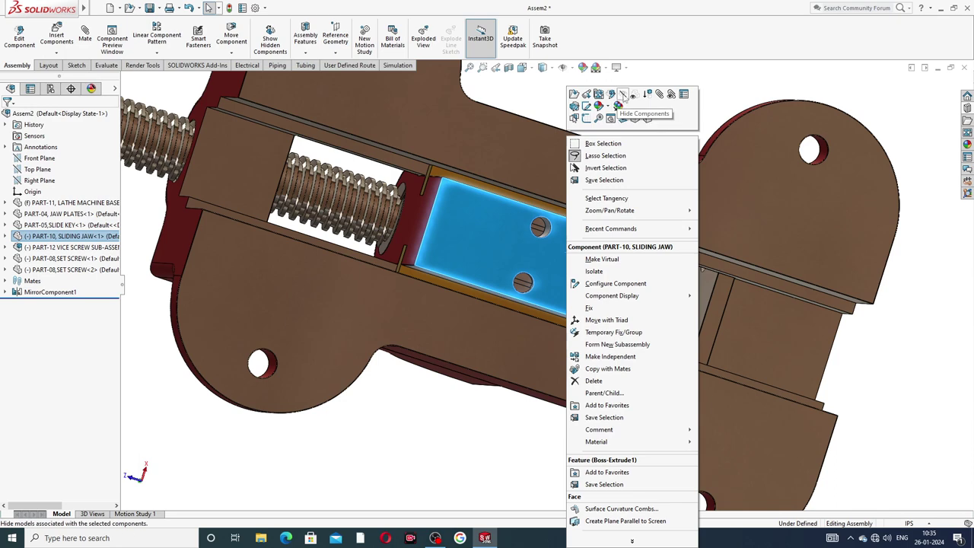
{"action": "left_click", "coordinate": [634, 95]}
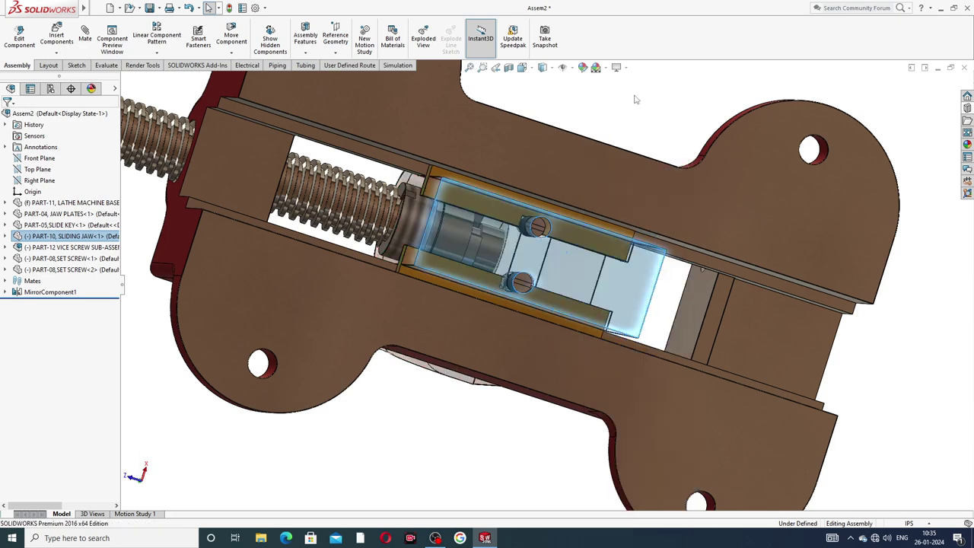
{"action": "scroll", "coordinate": [546, 258], "scroll_direction": "down", "scroll_amount": 5}
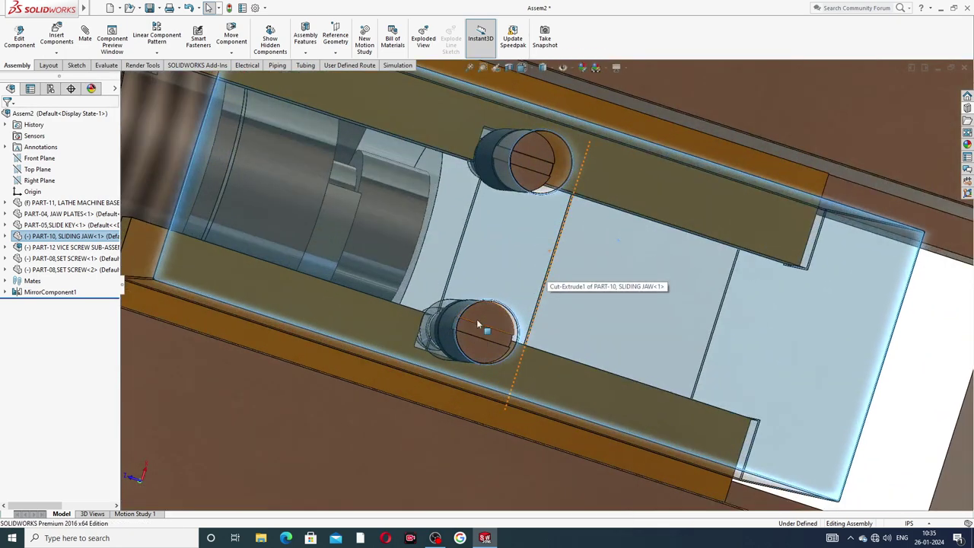
{"action": "mouse_move", "coordinate": [489, 354]}
{"action": "middle_mouse_down"}
{"action": "mouse_move", "coordinate": [432, 308]}
{"action": "mouse_move", "coordinate": [452, 324]}
{"action": "mouse_move", "coordinate": [448, 339]}
{"action": "mouse_move", "coordinate": [436, 248]}
{"action": "mouse_move", "coordinate": [491, 114]}
{"action": "mouse_move", "coordinate": [463, 280]}
{"action": "mouse_move", "coordinate": [521, 320]}
{"action": "mouse_move", "coordinate": [552, 358]}
{"action": "middle_mouse_up"}
{"action": "scroll", "coordinate": [461, 282], "scroll_direction": "down", "scroll_amount": 4}
{"action": "scroll", "coordinate": [491, 281], "scroll_direction": "down", "scroll_amount": 2}
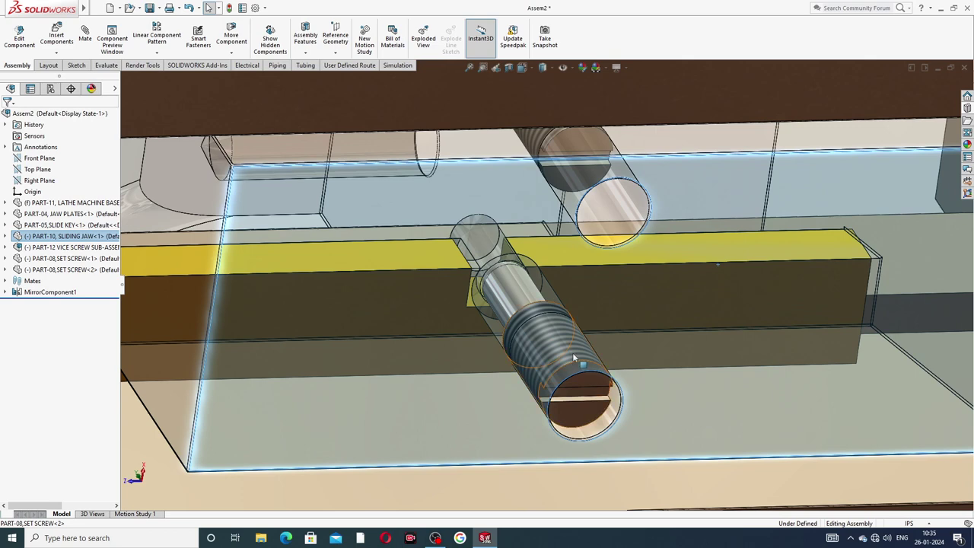
{"action": "scroll", "coordinate": [586, 306], "scroll_direction": "up", "scroll_amount": 8}
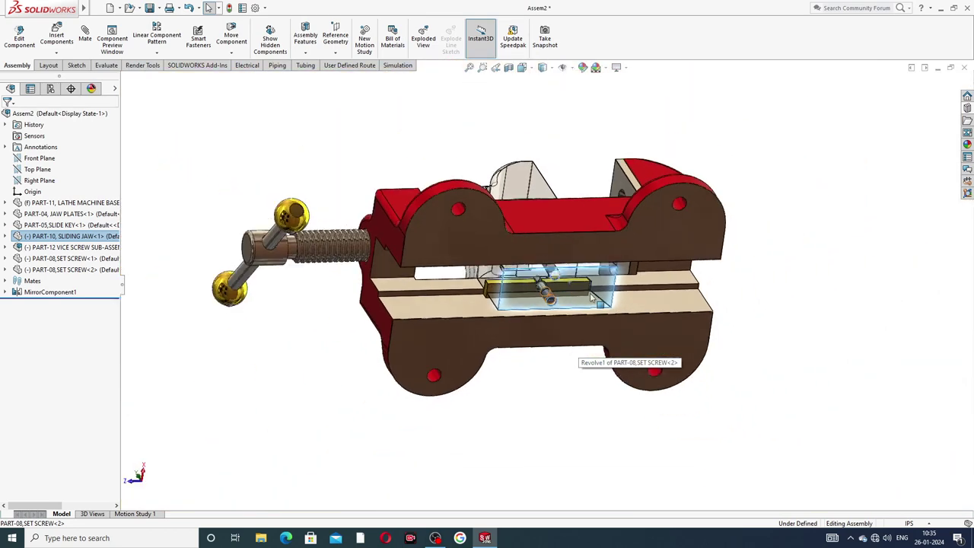
{"action": "left_click", "coordinate": [210, 143]}
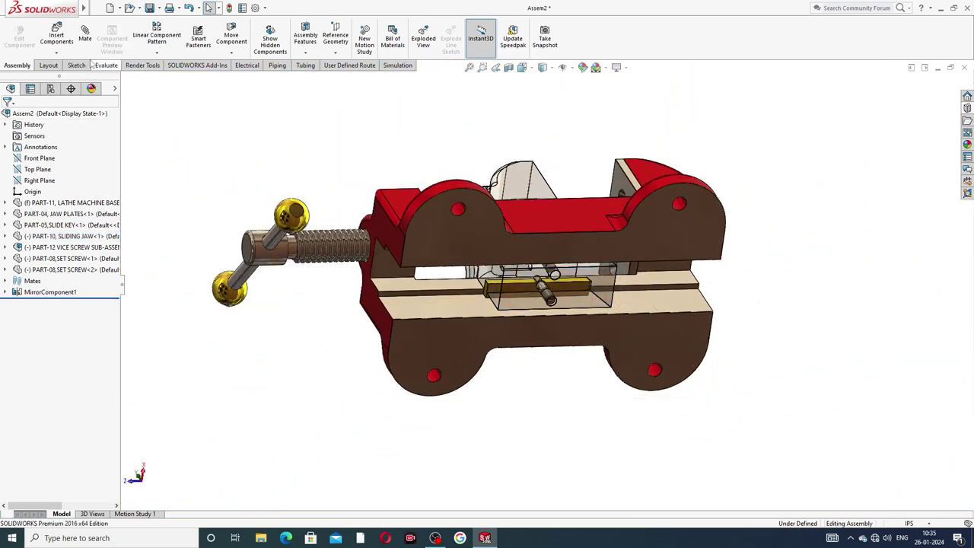
Step: Restart mating and pull the second set screw out along its hole until its rounded tip is clear of the jaw
{"action": "left_click", "coordinate": [85, 38]}
{"action": "middle_click_drag", "start_coordinate": [555, 337], "coordinate": [567, 284]}
{"action": "scroll", "coordinate": [567, 284], "scroll_direction": "down", "scroll_amount": 5}
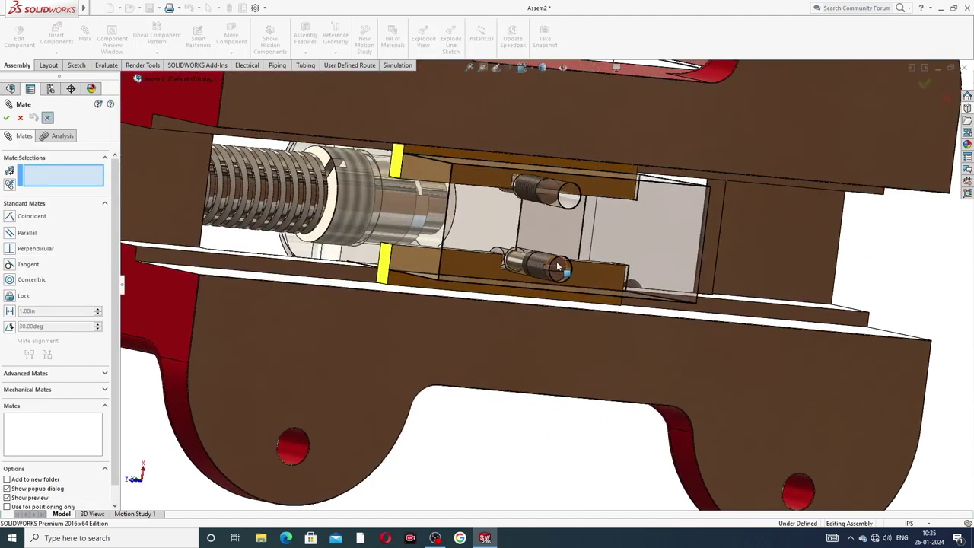
{"action": "left_click_drag", "start_coordinate": [559, 266], "coordinate": [639, 288]}
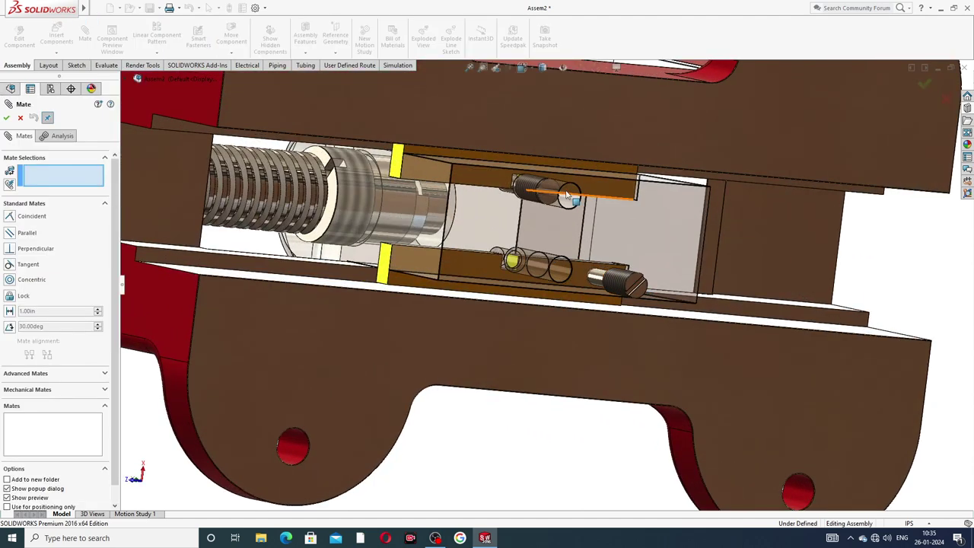
{"action": "scroll", "coordinate": [554, 211], "scroll_direction": "down", "scroll_amount": 4}
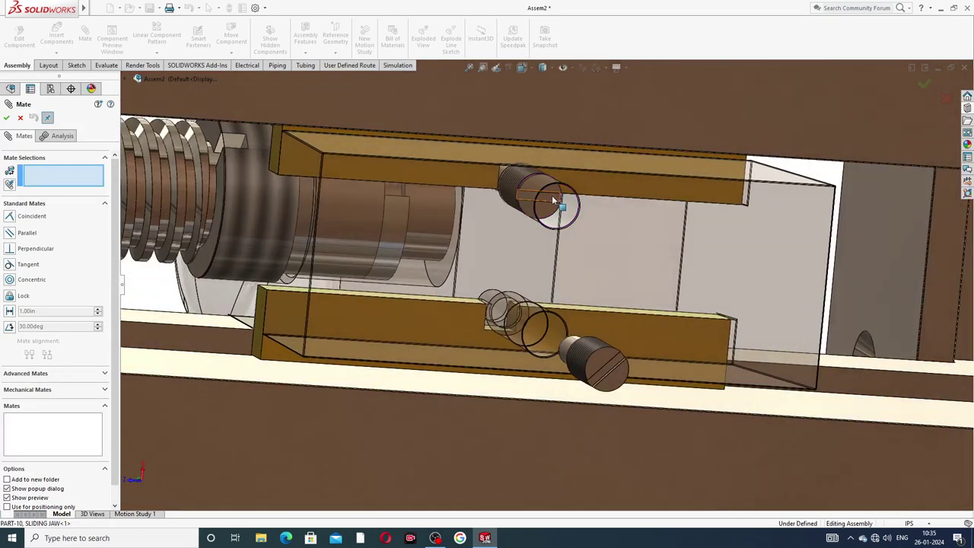
{"action": "left_click", "coordinate": [553, 196]}
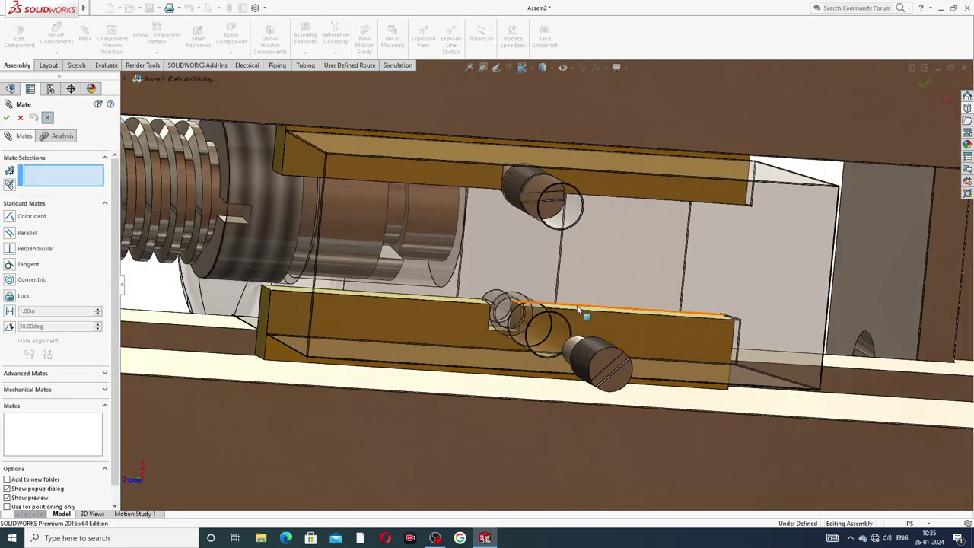
Step: Add a tangent mate between the second set screw's rounded tip and the end face inside its sliding jaw hole
{"action": "scroll", "coordinate": [567, 323], "scroll_direction": "up", "scroll_amount": 3}
{"action": "scroll", "coordinate": [556, 312], "scroll_direction": "down", "scroll_amount": 3}
{"action": "scroll", "coordinate": [552, 307], "scroll_direction": "down", "scroll_amount": 2}
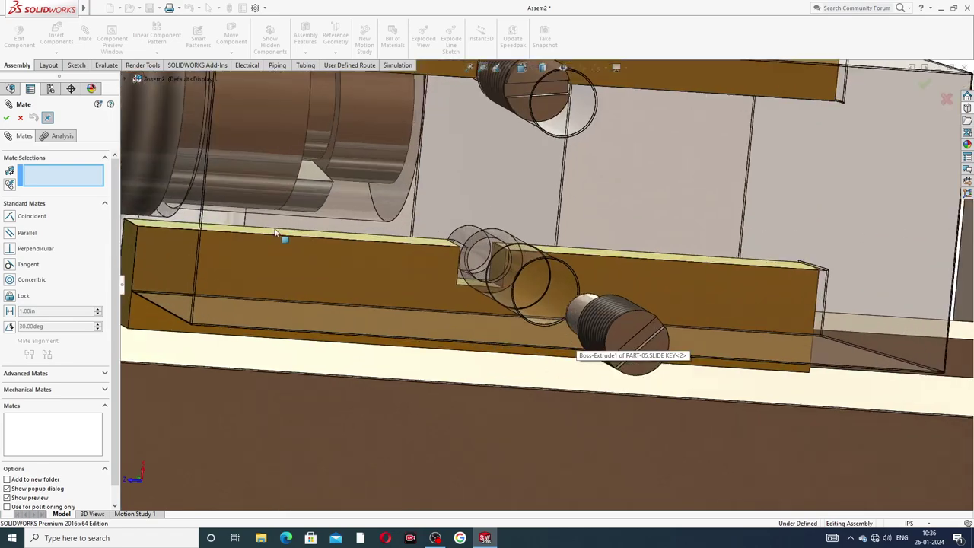
{"action": "scroll", "coordinate": [462, 273], "scroll_direction": "down", "scroll_amount": 1}
{"action": "middle_click_drag", "start_coordinate": [462, 272], "coordinate": [590, 323]}
{"action": "left_click", "coordinate": [578, 264]}
{"action": "middle_click_drag", "start_coordinate": [729, 326], "coordinate": [826, 411]}
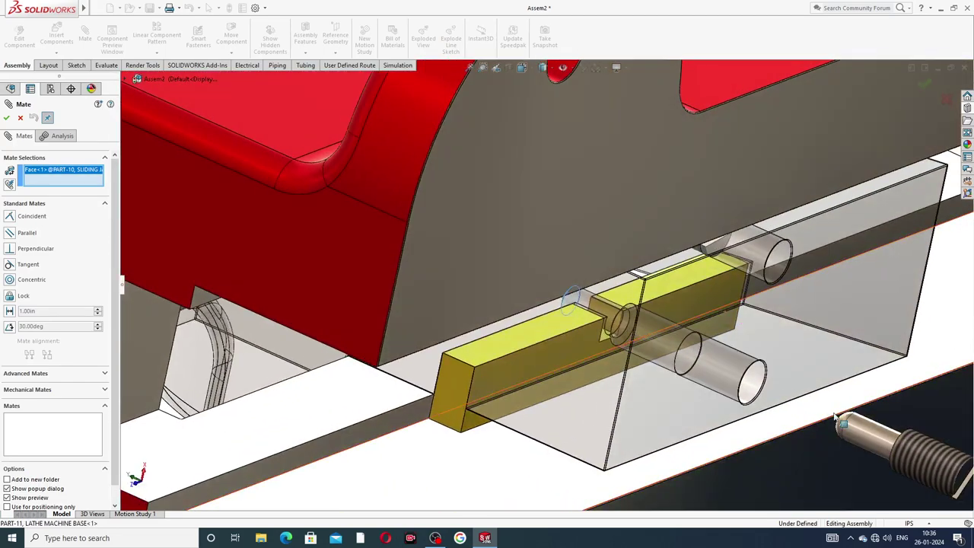
{"action": "left_click", "coordinate": [844, 425]}
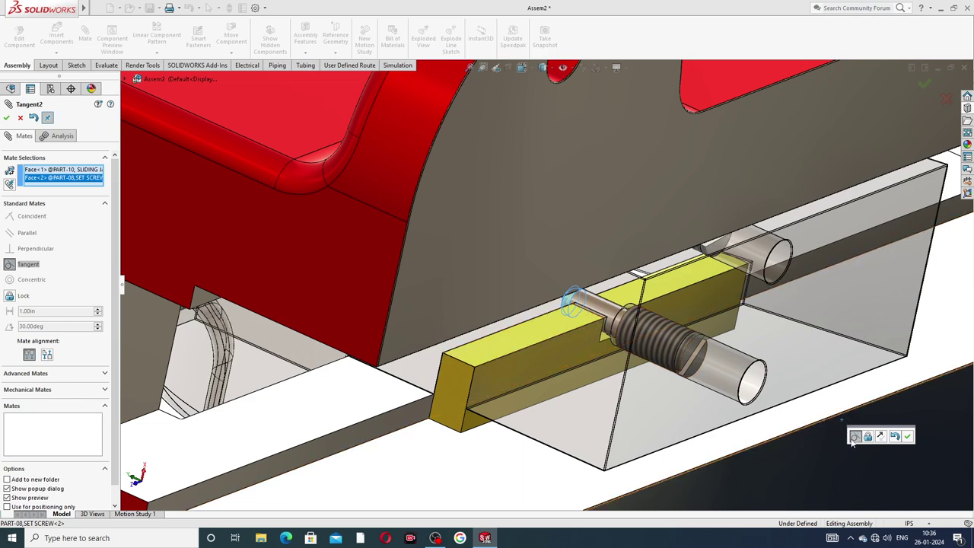
{"action": "left_click", "coordinate": [908, 436]}
{"action": "scroll", "coordinate": [659, 288], "scroll_direction": "up", "scroll_amount": 10}
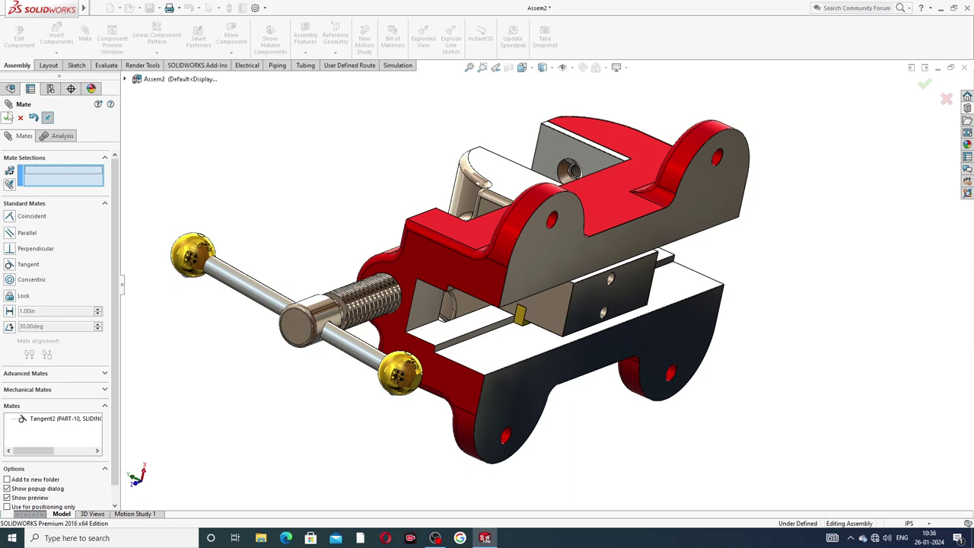
Step: Finish mating and inspect the seated set screws from underneath and the whole vice from above and the side
{"action": "left_click", "coordinate": [6, 118]}
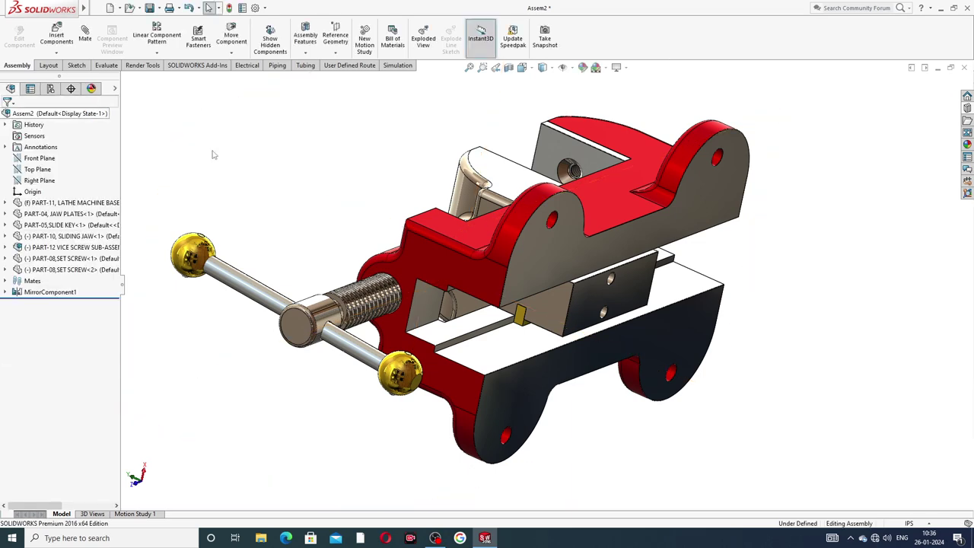
{"action": "middle_click", "coordinate": [625, 291]}
{"action": "middle_click_drag", "start_coordinate": [625, 291], "coordinate": [594, 296]}
{"action": "scroll", "coordinate": [595, 298], "scroll_direction": "down", "scroll_amount": 2}
{"action": "scroll", "coordinate": [609, 213], "scroll_direction": "up", "scroll_amount": 2}
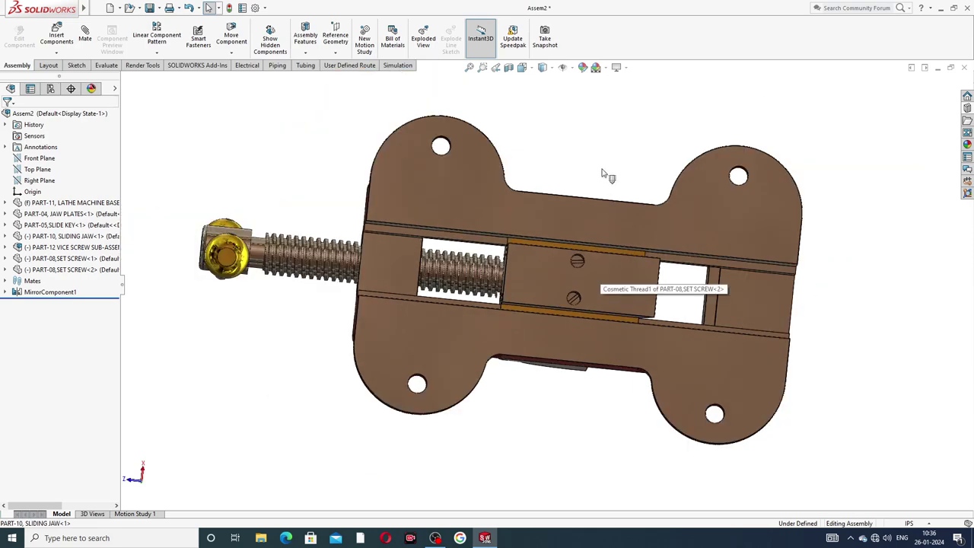
{"action": "scroll", "coordinate": [603, 174], "scroll_direction": "up", "scroll_amount": 3}
{"action": "middle_click_drag", "start_coordinate": [581, 222], "coordinate": [536, 441]}
{"action": "scroll", "coordinate": [532, 393], "scroll_direction": "up", "scroll_amount": 1}
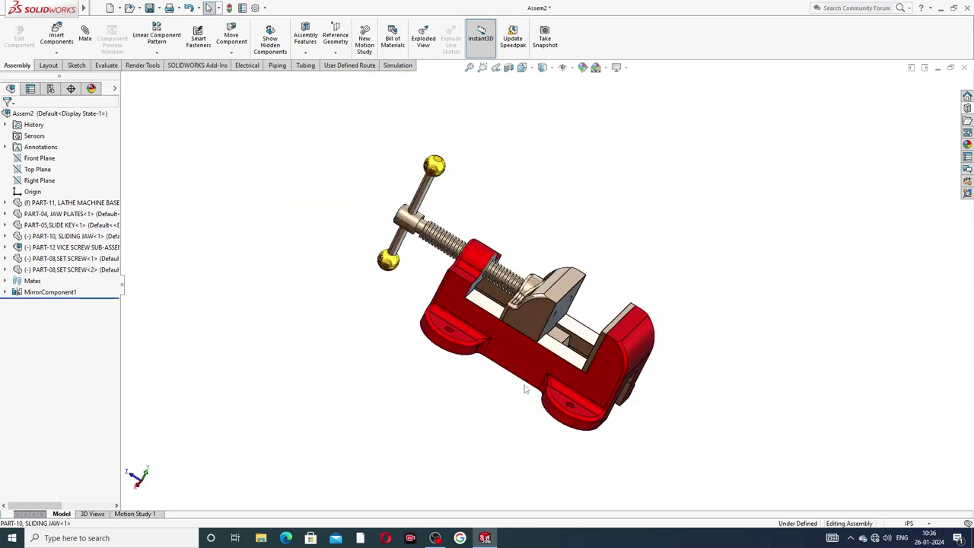
{"action": "middle_click_drag", "start_coordinate": [524, 389], "coordinate": [556, 88]}
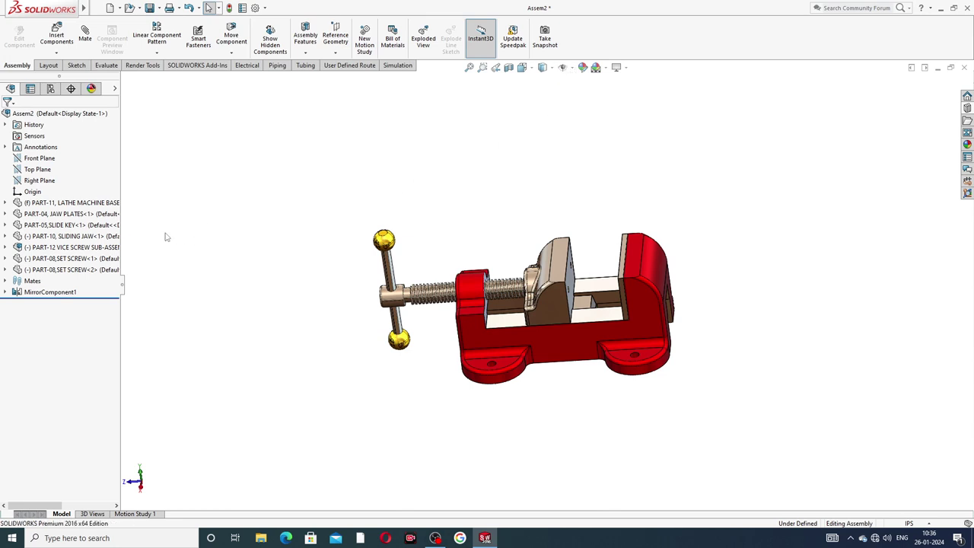
Step: Toggle the transparency of the PART-10 sliding jaw on and off again to display it opaque
{"action": "left_click", "coordinate": [564, 256]}
{"action": "right_click", "coordinate": [564, 257]}
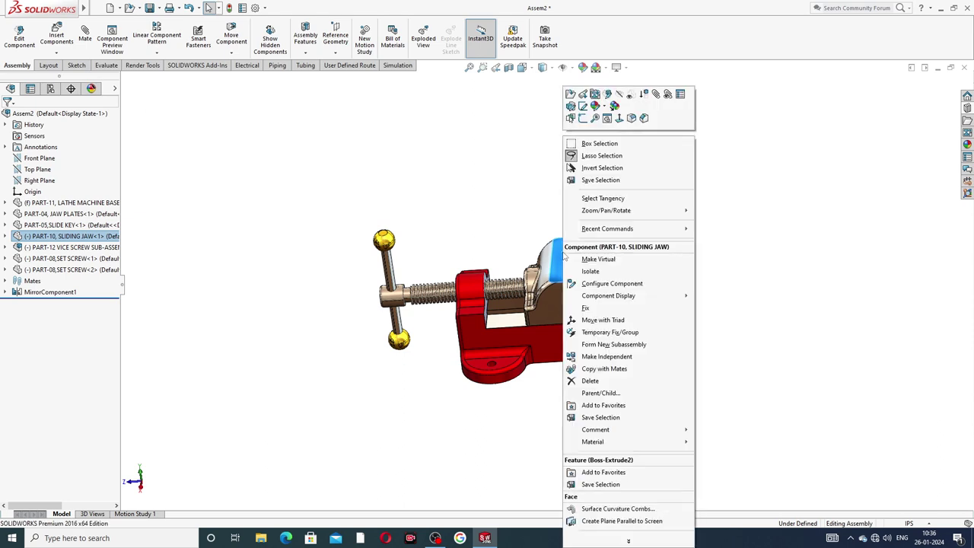
{"action": "left_click", "coordinate": [634, 95]}
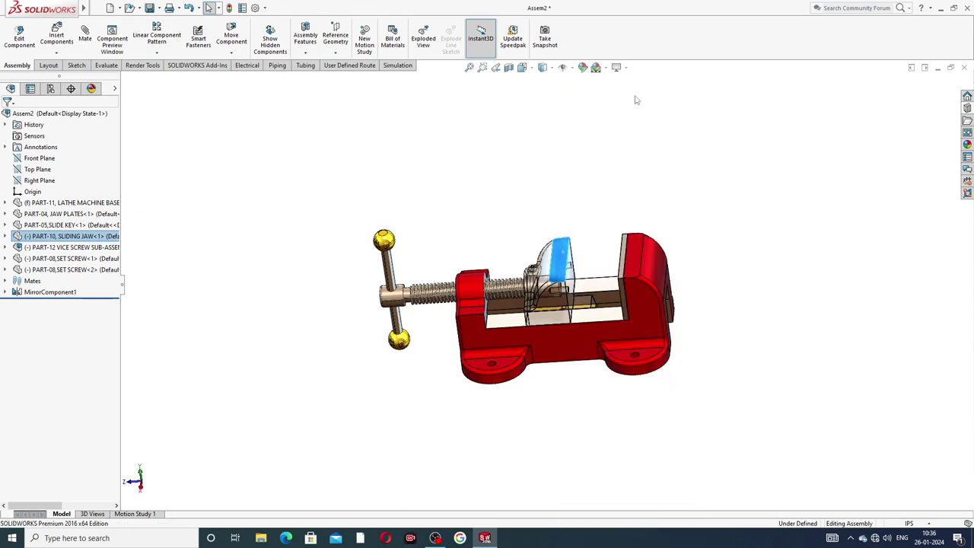
{"action": "left_click", "coordinate": [704, 207]}
{"action": "right_click", "coordinate": [573, 271]}
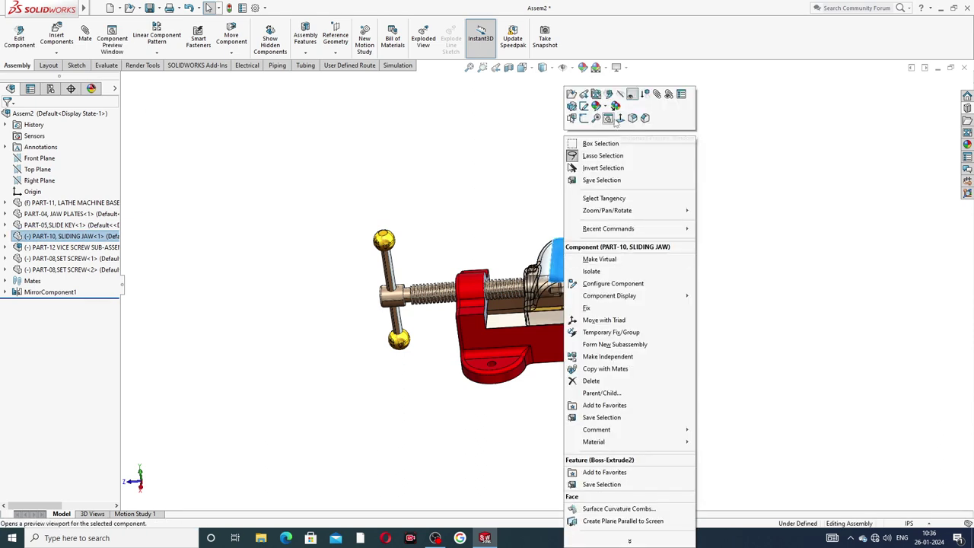
{"action": "left_click", "coordinate": [631, 99]}
{"action": "left_click", "coordinate": [619, 146]}
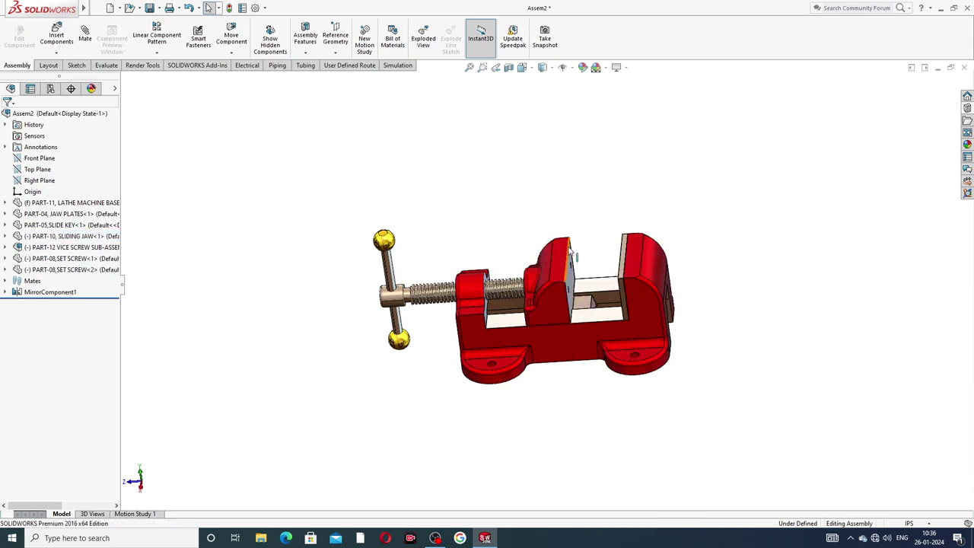
Step: Swing the vice screw's handle rod by its upper knob to a near-vertical position, and collapse the PART-12 vice screw sub-assembly in the tree
{"action": "middle_click_drag", "start_coordinate": [573, 259], "coordinate": [556, 335]}
{"action": "scroll", "coordinate": [554, 337], "scroll_direction": "down", "scroll_amount": 3}
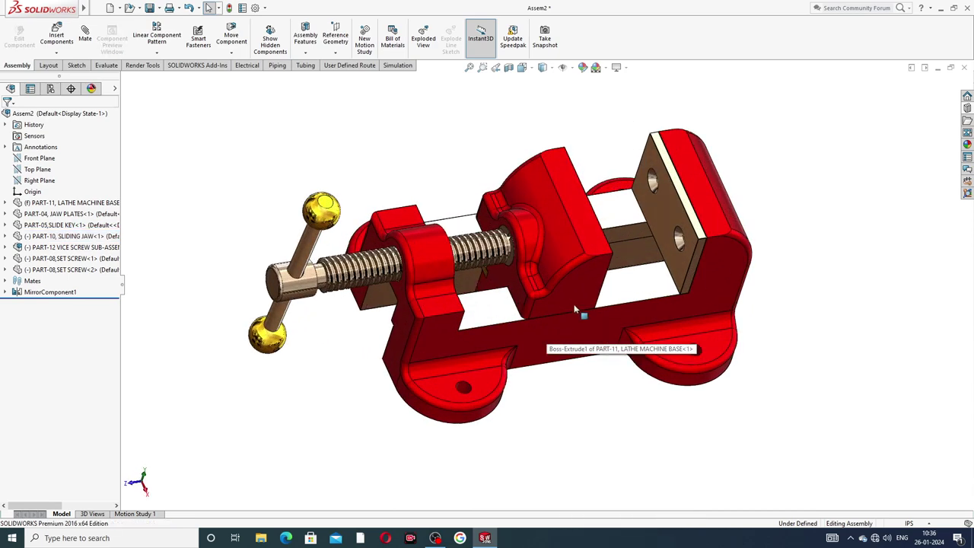
{"action": "middle_click_drag", "start_coordinate": [571, 278], "coordinate": [567, 268]}
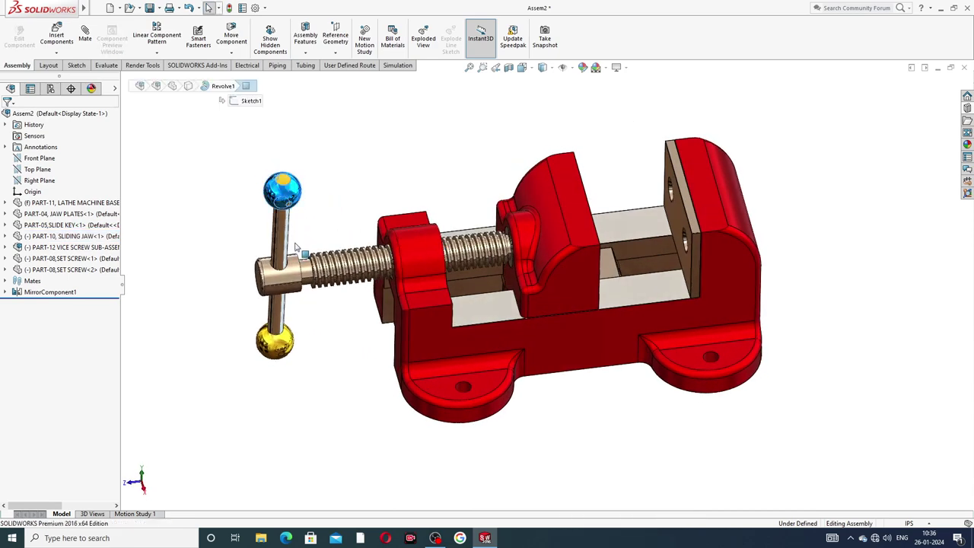
{"action": "left_click_drag", "start_coordinate": [289, 202], "coordinate": [323, 202]}
{"action": "left_click", "coordinate": [614, 128]}
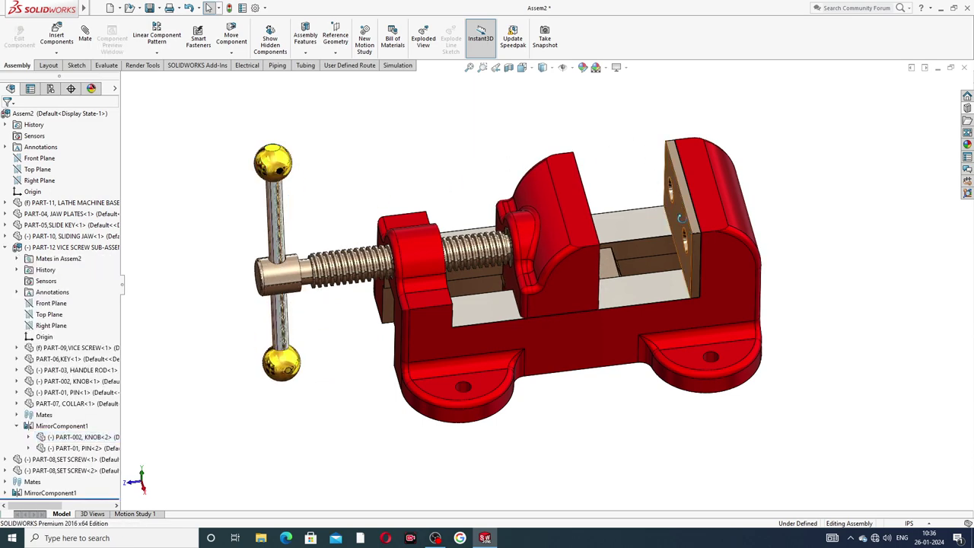
{"action": "middle_click_drag", "start_coordinate": [614, 128], "coordinate": [675, 240]}
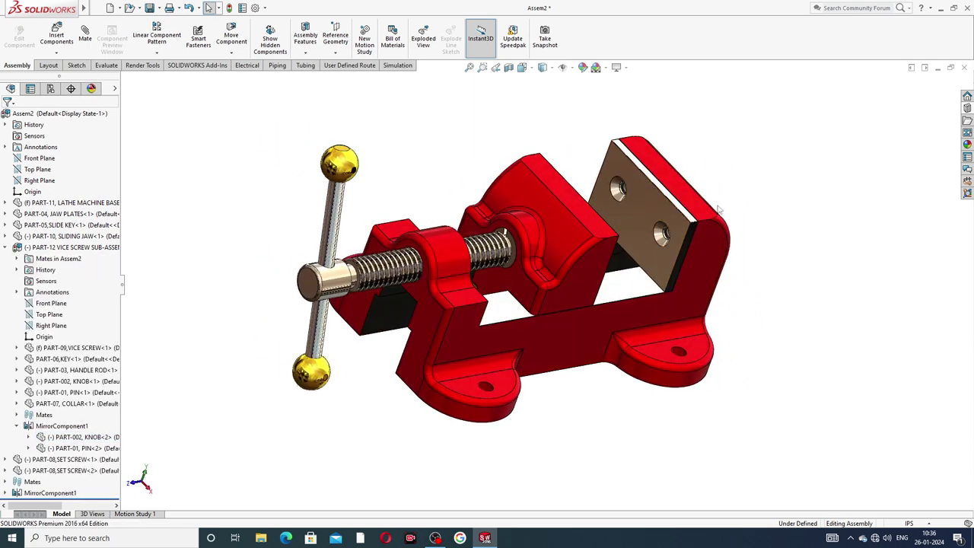
{"action": "left_click", "coordinate": [5, 248]}
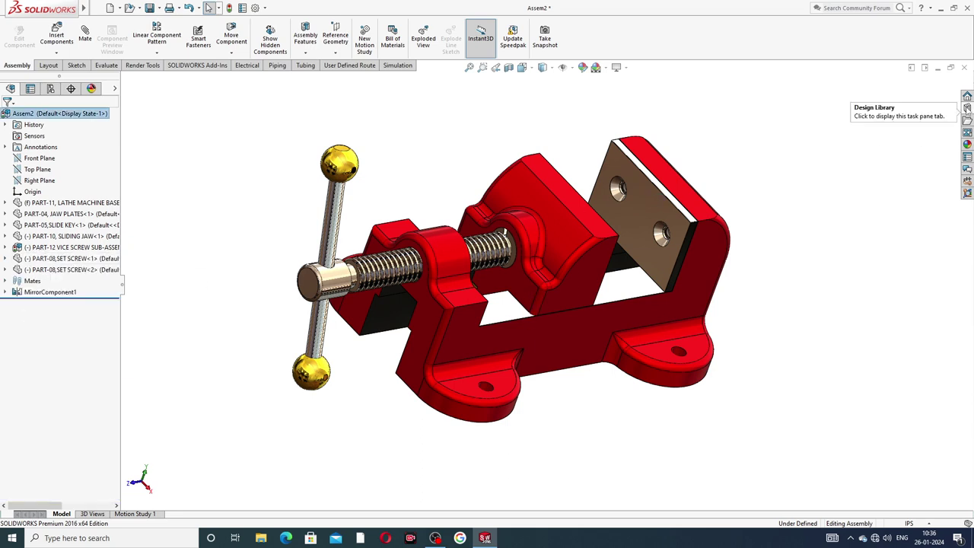
Step: Insert an ANSI Inch Toolbox Countersunk Bolt beside the vice: size 1/4-20, Slot finish, length and thread length 0.75, Schematic thread display
{"action": "left_click", "coordinate": [967, 108]}
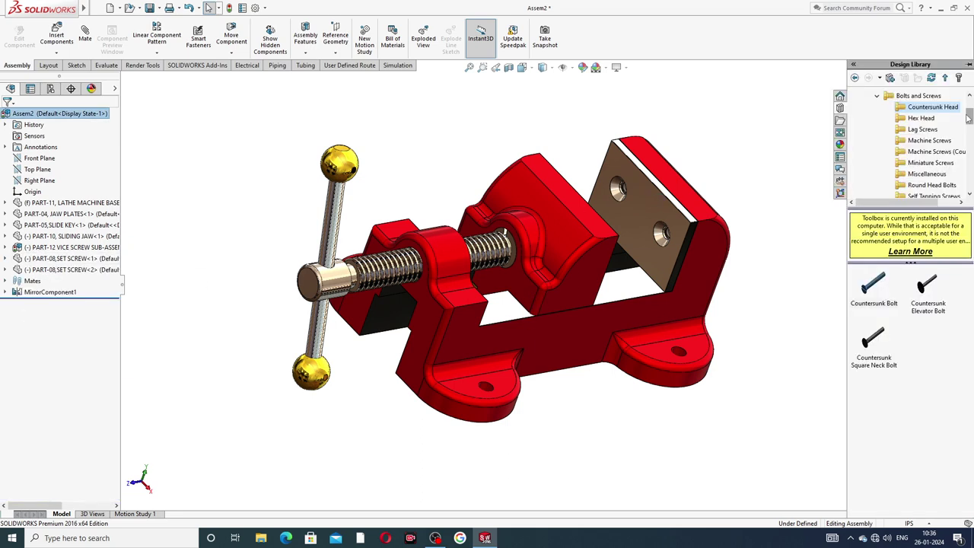
{"action": "scroll", "coordinate": [881, 129], "scroll_direction": "up", "scroll_amount": 2}
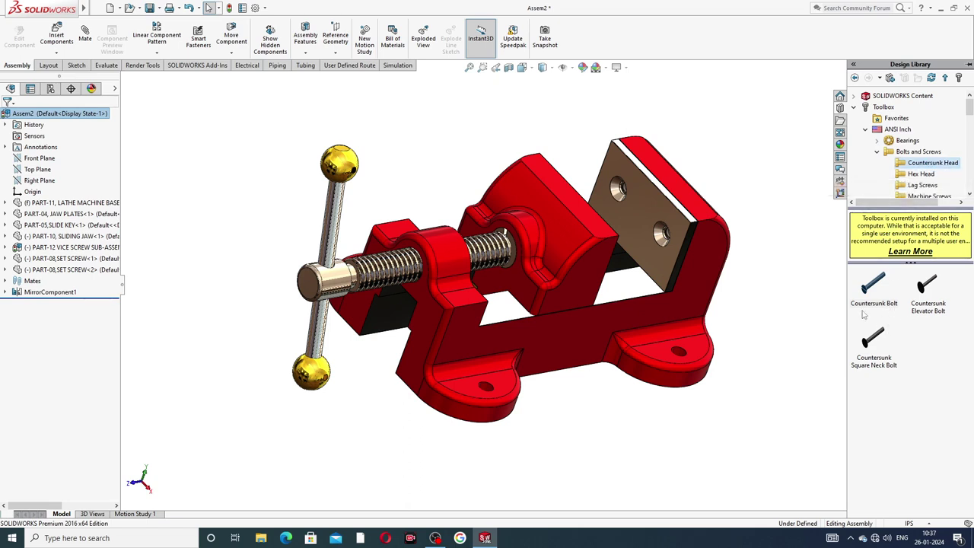
{"action": "left_click_drag", "start_coordinate": [872, 296], "coordinate": [775, 176]}
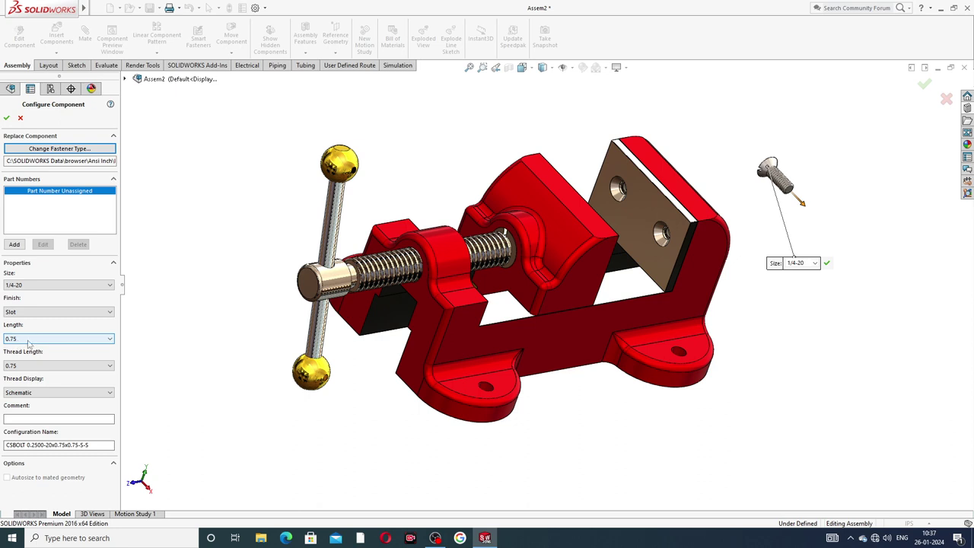
{"action": "left_click", "coordinate": [38, 394]}
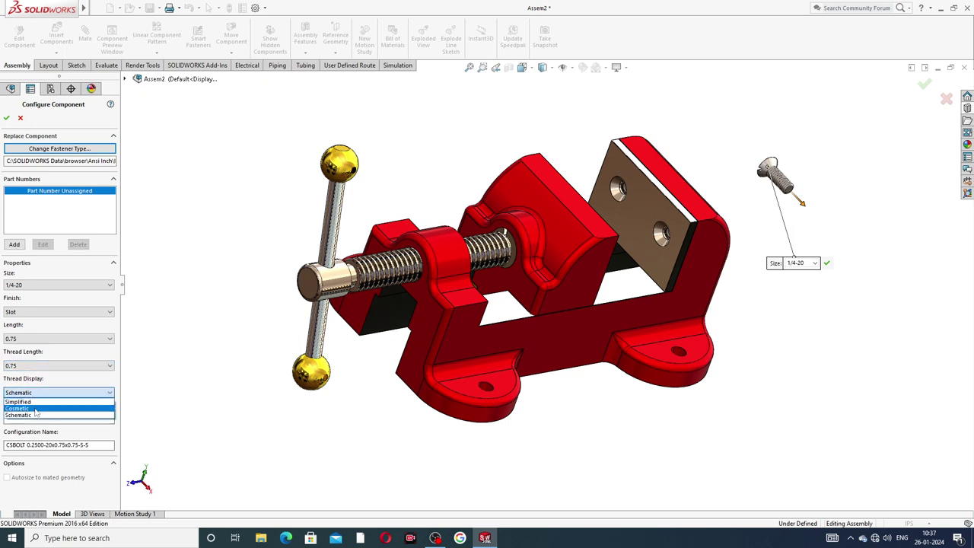
{"action": "left_click", "coordinate": [34, 409]}
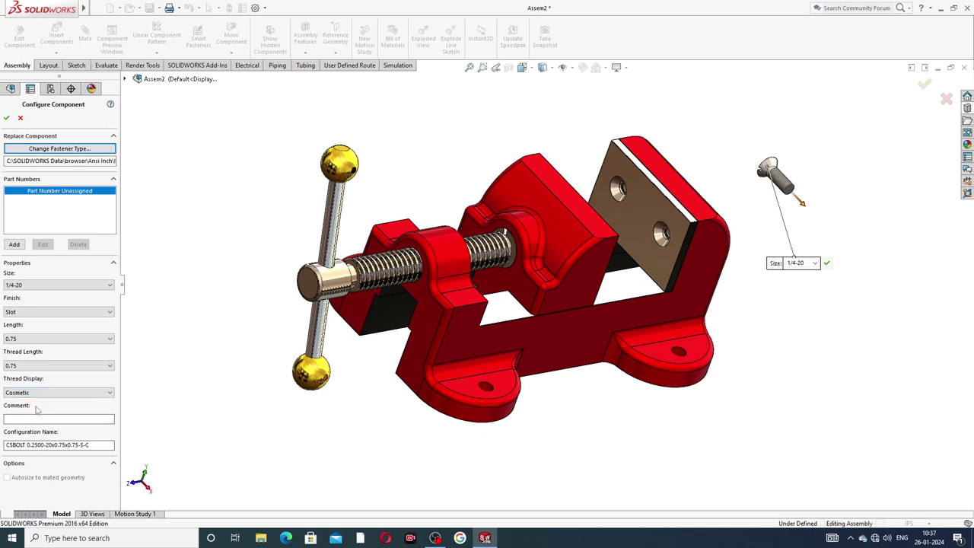
{"action": "left_click", "coordinate": [35, 395]}
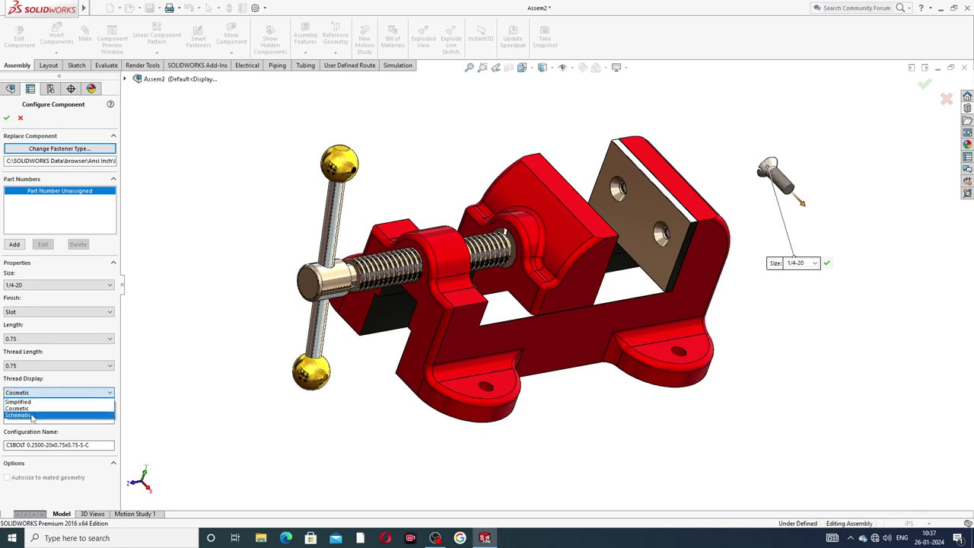
{"action": "left_click", "coordinate": [34, 416]}
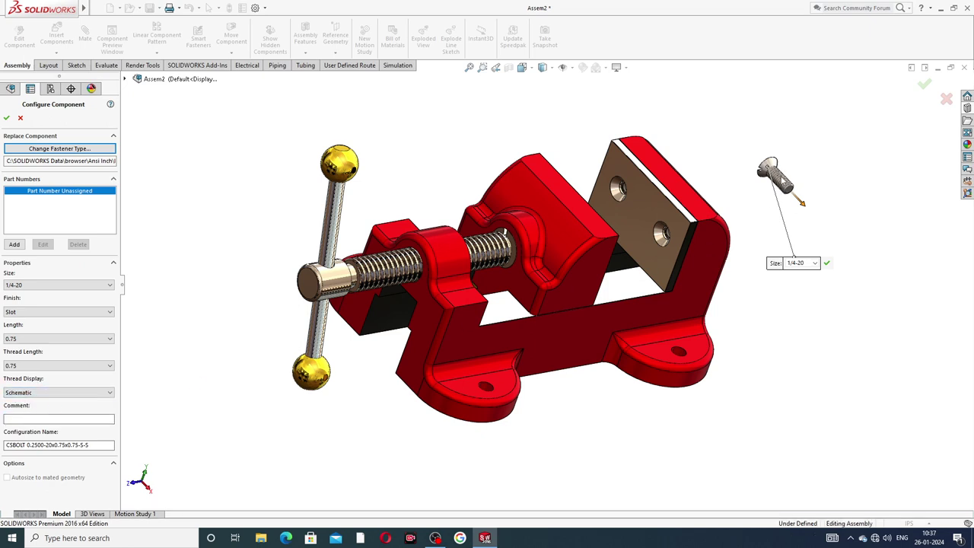
{"action": "left_click", "coordinate": [6, 117]}
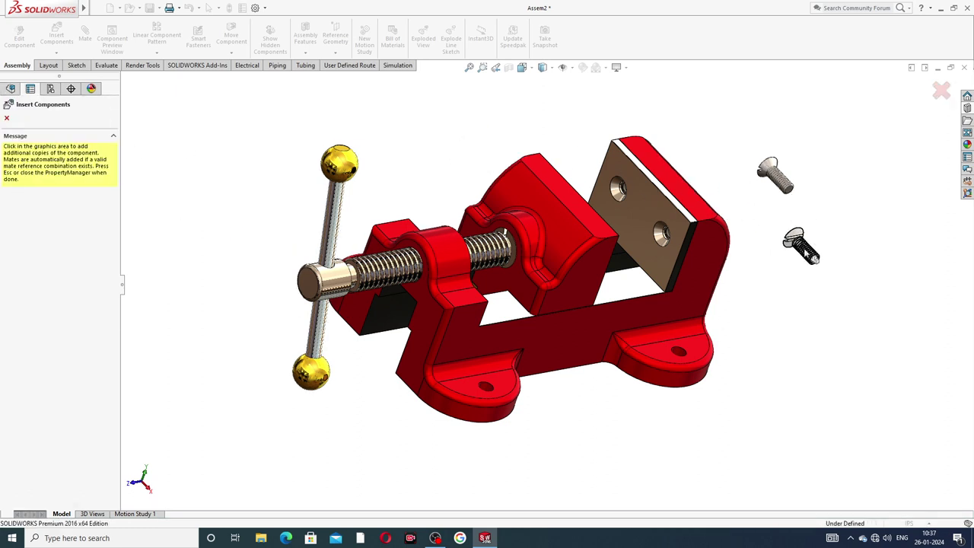
Step: Place additional copies of the countersunk bolt beside the fixed jaw for a total of four, and end the insertion
{"action": "left_click", "coordinate": [840, 200]}
{"action": "left_click", "coordinate": [841, 202]}
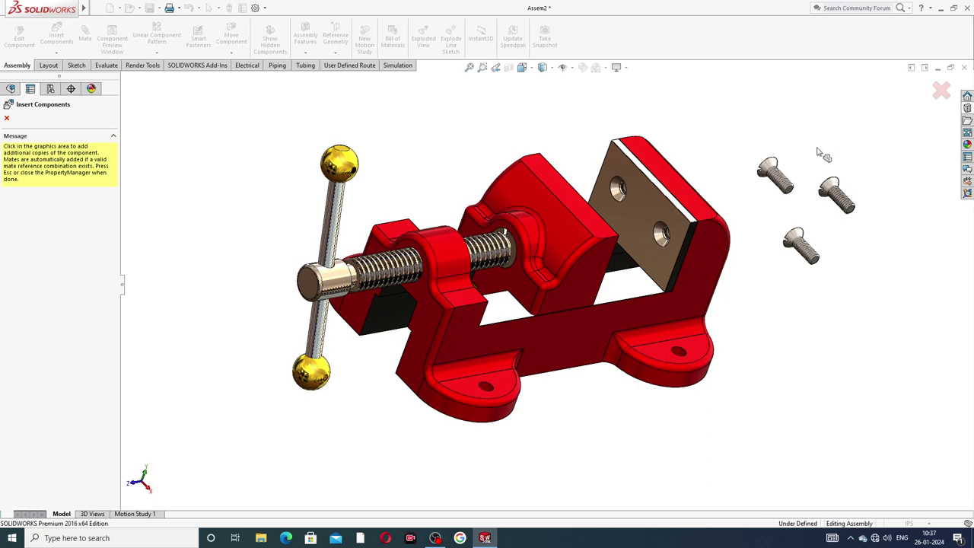
{"action": "left_click", "coordinate": [818, 150]}
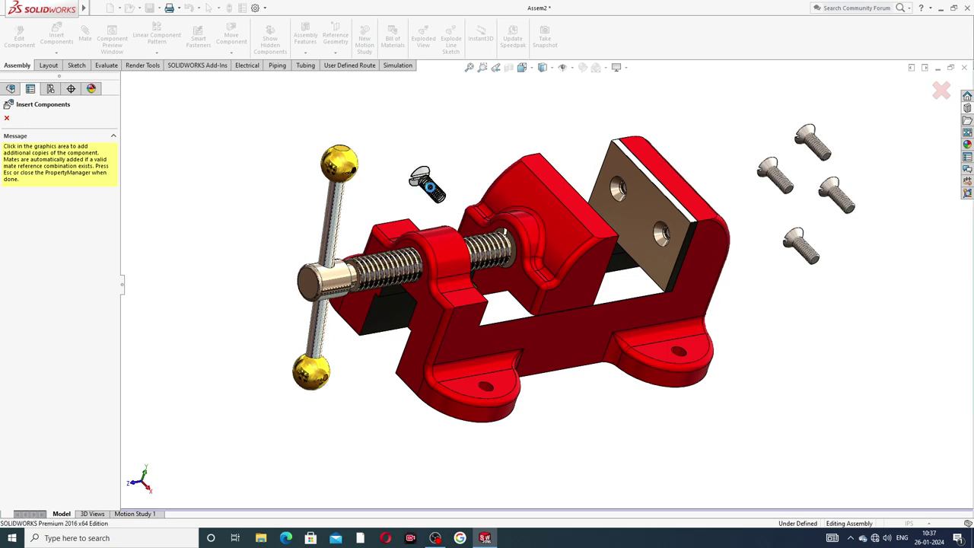
{"action": "left_click", "coordinate": [7, 119]}
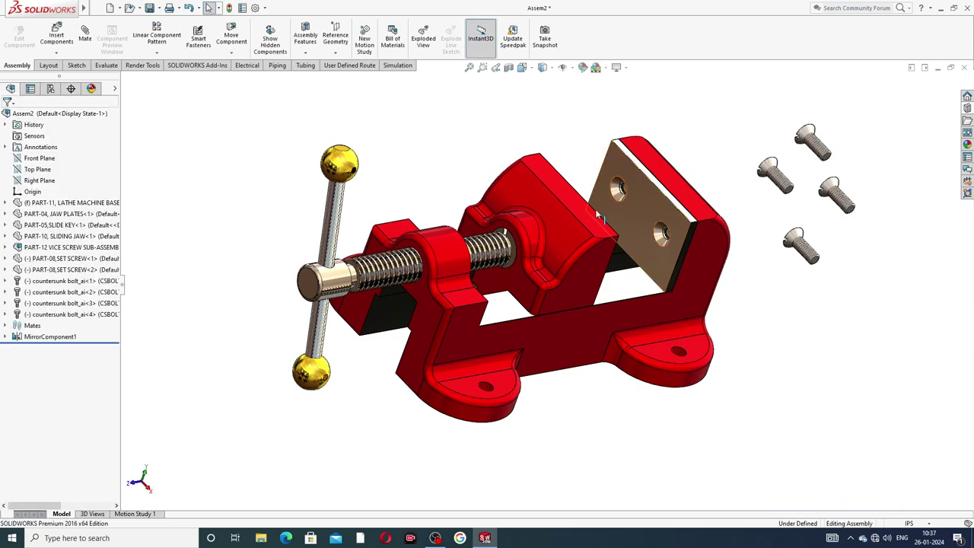
Step: Add a coincident mate between one countersunk bolt's conical head face and the fixed jaw plate's far countersunk hole, with flipped alignment
{"action": "scroll", "coordinate": [597, 199], "scroll_direction": "down", "scroll_amount": 3}
{"action": "scroll", "coordinate": [736, 194], "scroll_direction": "up", "scroll_amount": 3}
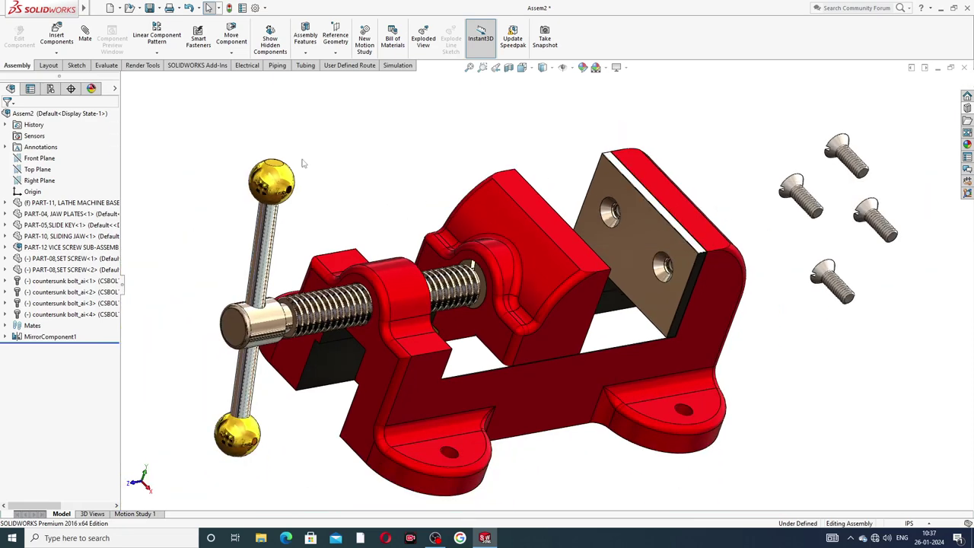
{"action": "left_click", "coordinate": [85, 36]}
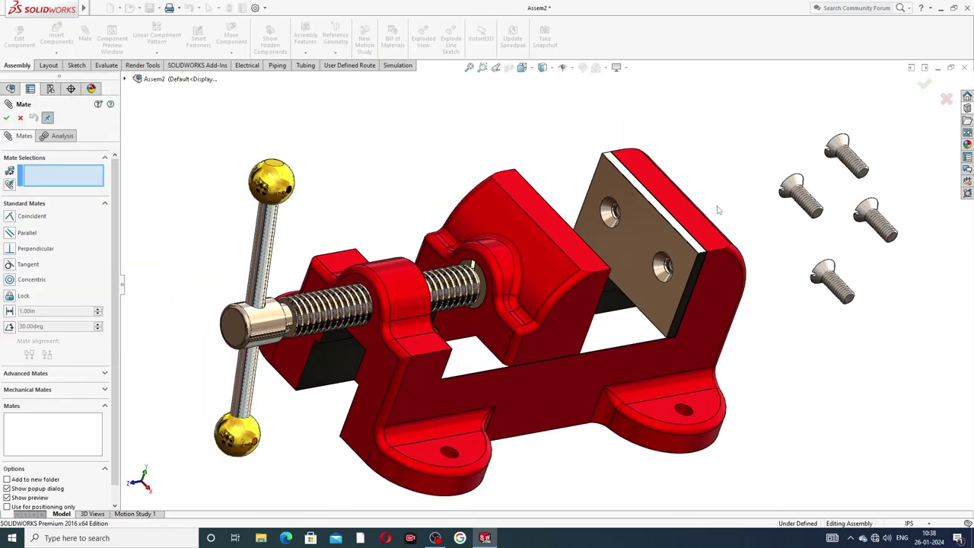
{"action": "scroll", "coordinate": [718, 210], "scroll_direction": "down", "scroll_amount": 2}
{"action": "left_click", "coordinate": [803, 186]}
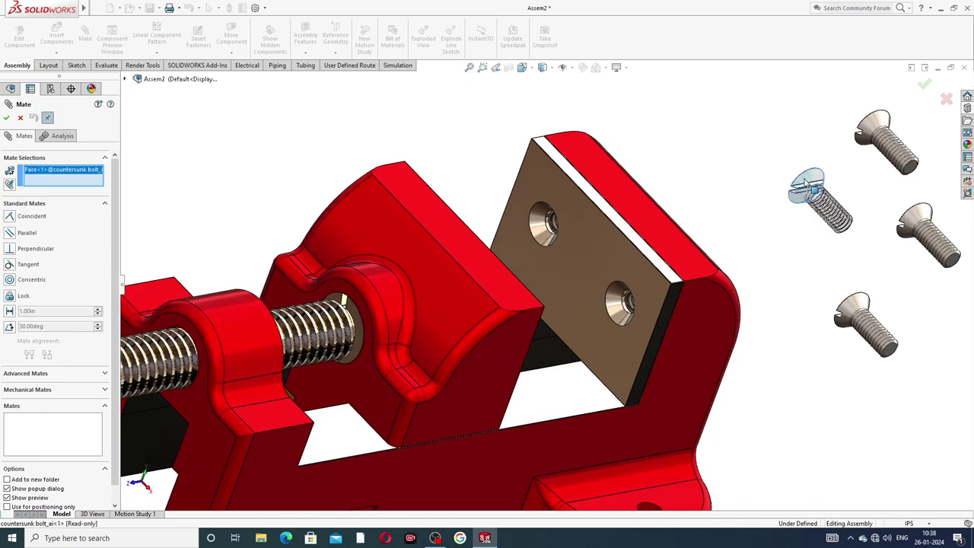
{"action": "left_click", "coordinate": [537, 225]}
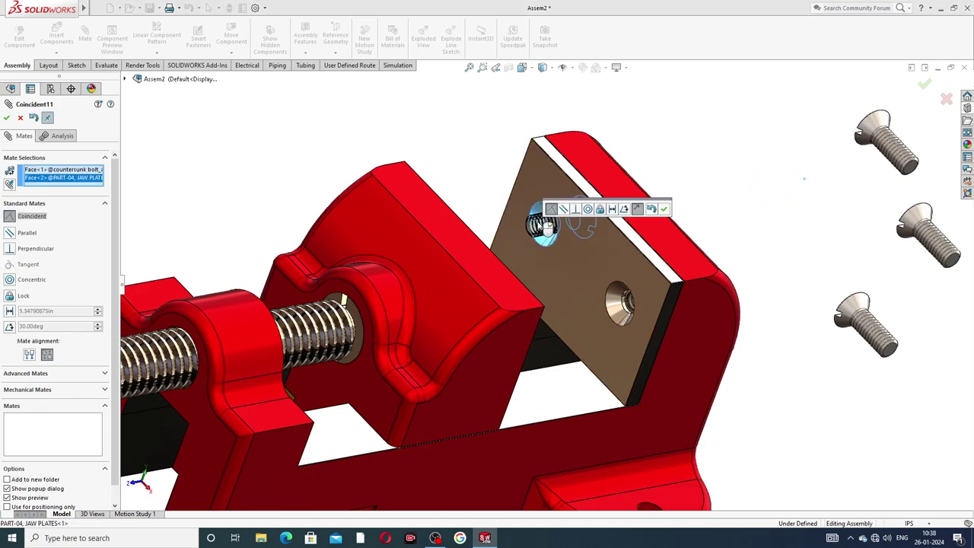
{"action": "left_click", "coordinate": [637, 211]}
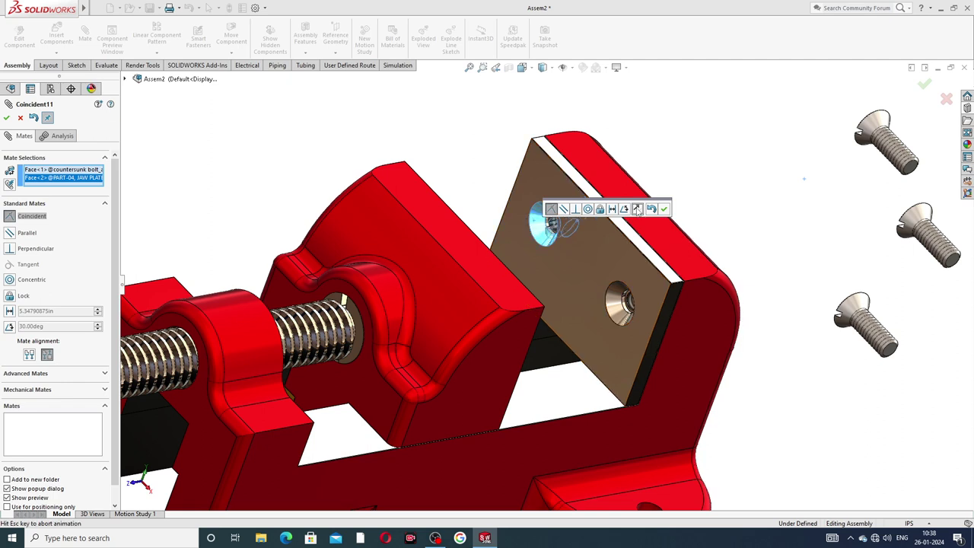
{"action": "left_click", "coordinate": [665, 211]}
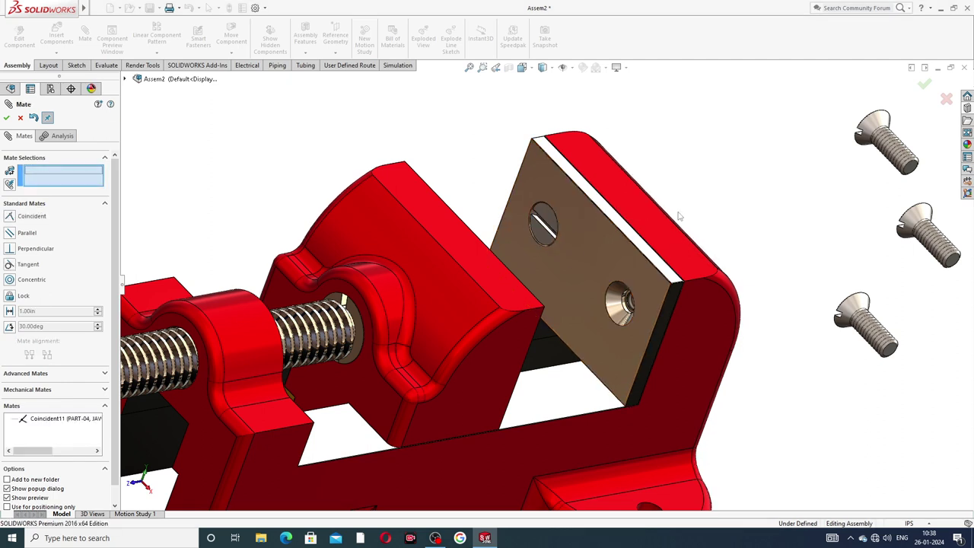
Step: Add a coincident mate between a second bolt's conical head face and the fixed jaw plate's near countersunk hole, with flipped alignment
{"action": "left_click", "coordinate": [872, 130]}
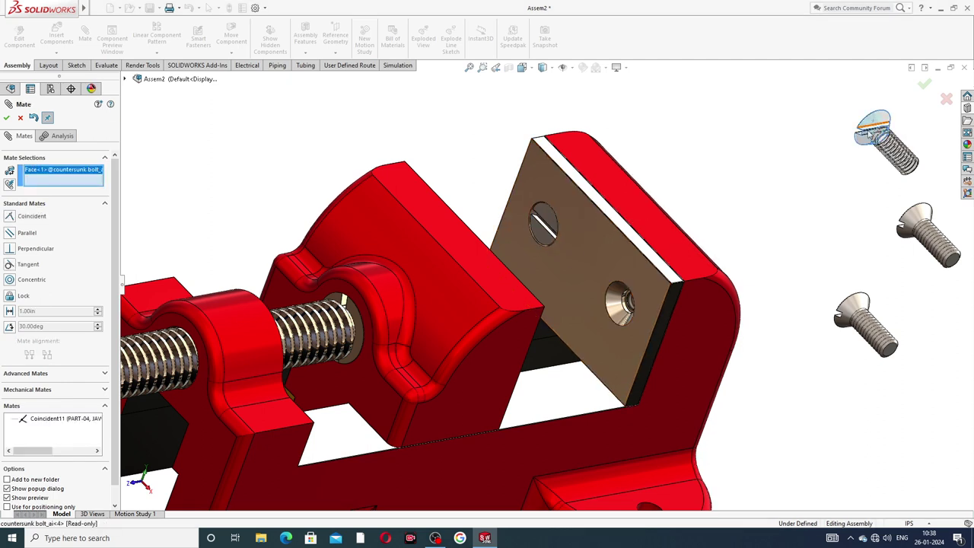
{"action": "left_click", "coordinate": [624, 326]}
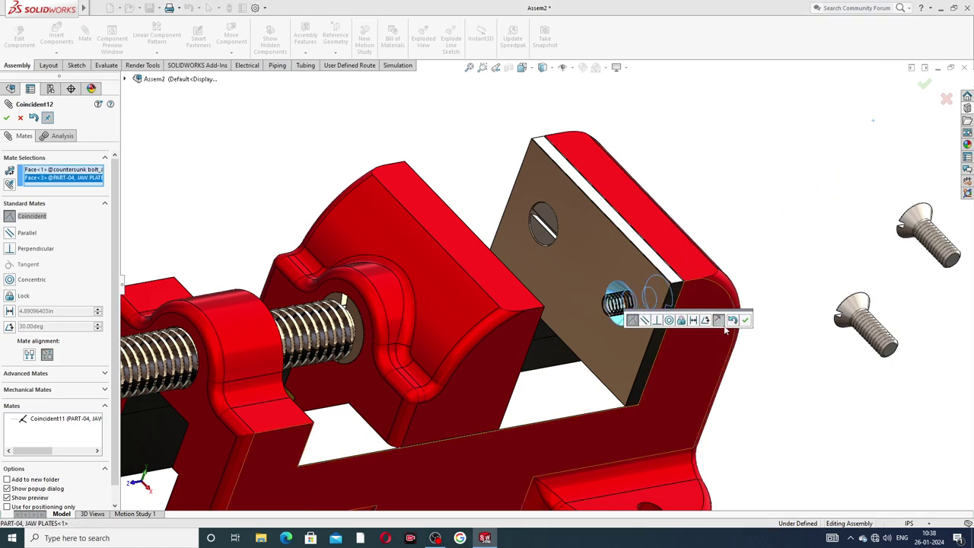
{"action": "left_click", "coordinate": [719, 321]}
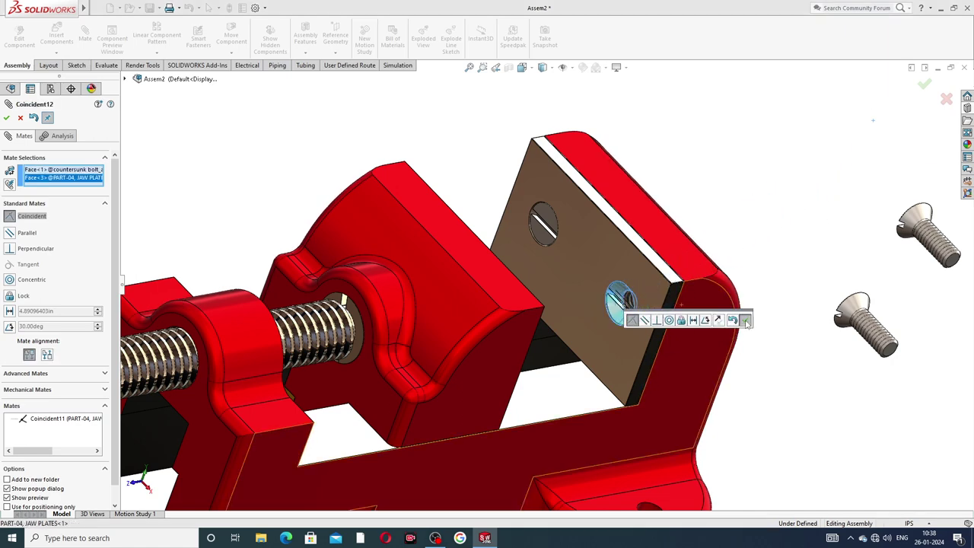
{"action": "left_click", "coordinate": [746, 322]}
{"action": "middle_click_drag", "start_coordinate": [734, 249], "coordinate": [645, 274]}
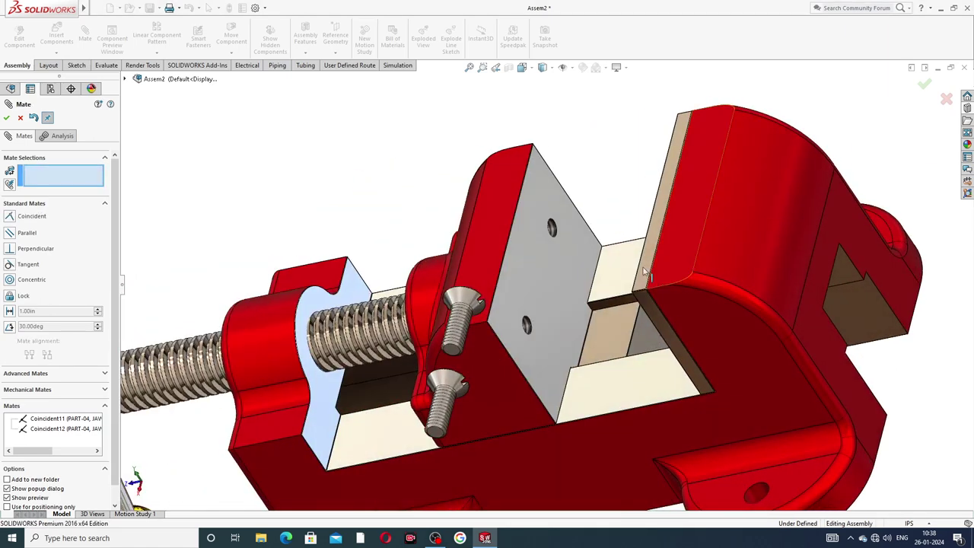
{"action": "scroll", "coordinate": [609, 242], "scroll_direction": "up", "scroll_amount": 2}
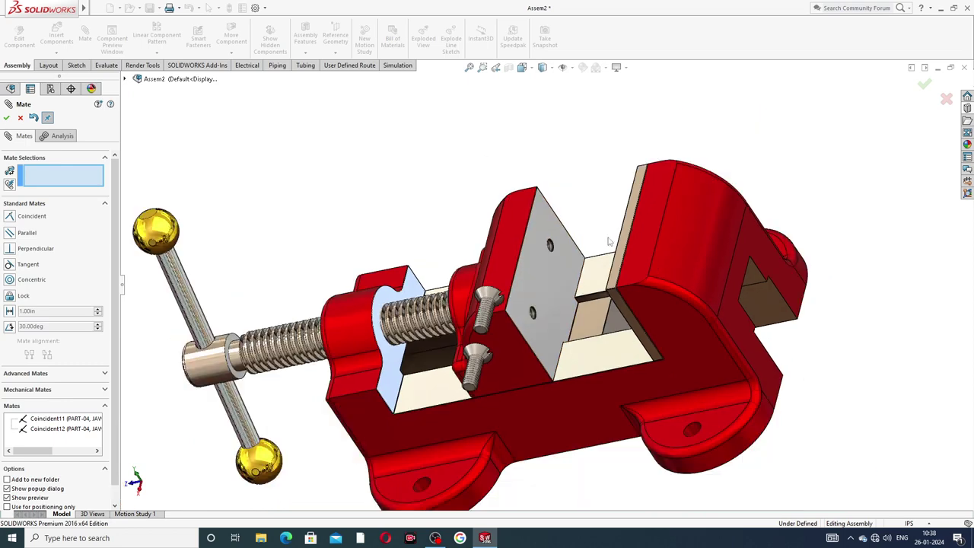
Step: Finish mating the bolts and place a copy of the fixed jaw's plate above the gap between the jaws
{"action": "middle_click_drag", "start_coordinate": [609, 242], "coordinate": [570, 249]}
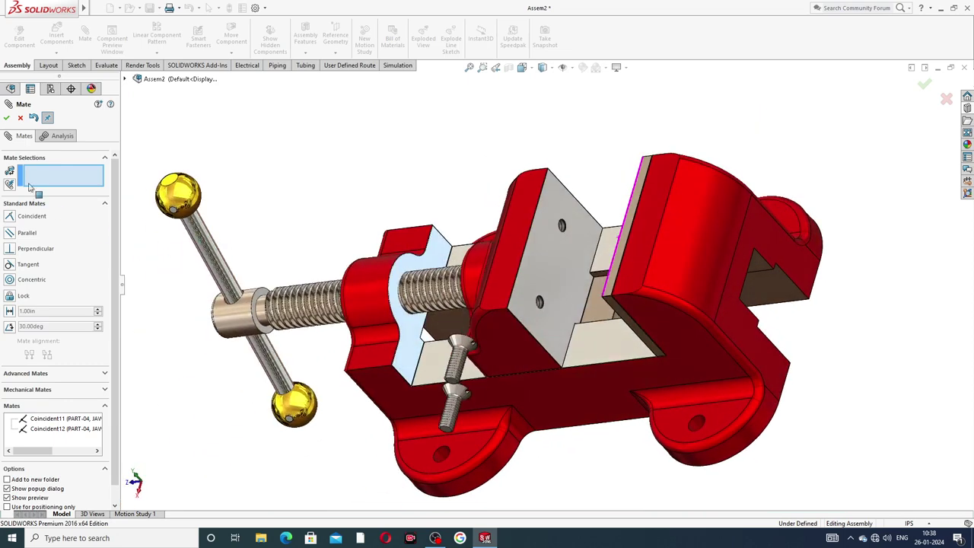
{"action": "left_click", "coordinate": [20, 118]}
{"action": "middle_click_drag", "start_coordinate": [471, 242], "coordinate": [533, 213]}
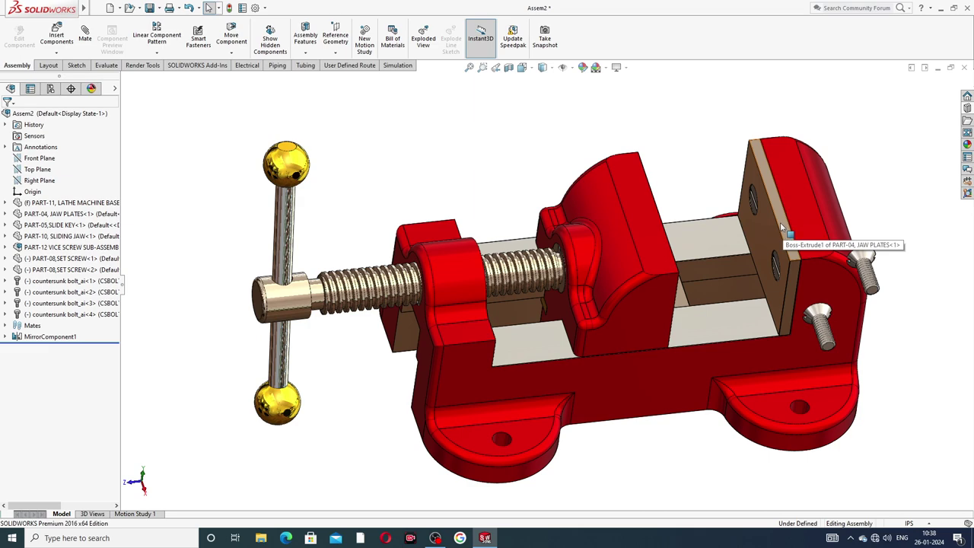
{"action": "left_click_drag", "start_coordinate": [781, 227], "coordinate": [707, 188]}
{"action": "middle_click_drag", "start_coordinate": [708, 188], "coordinate": [677, 181]}
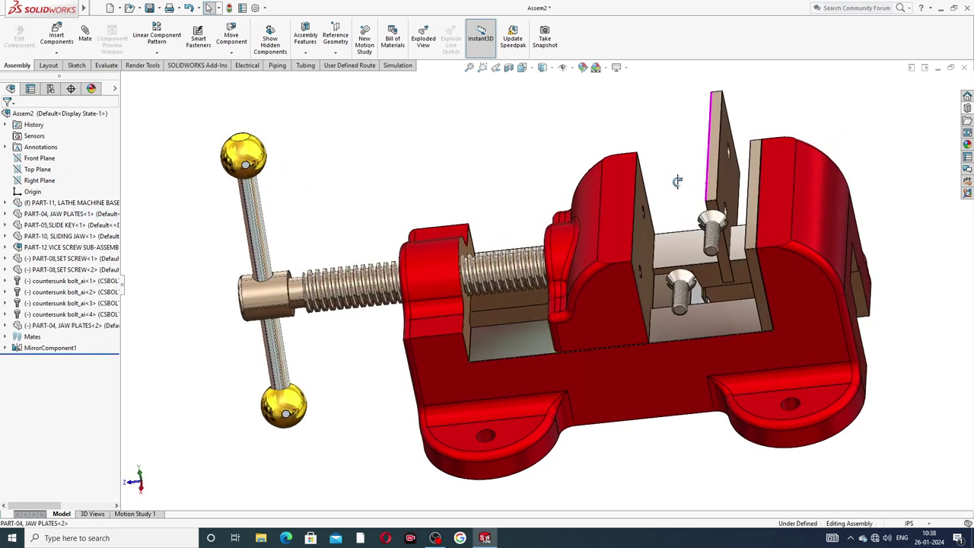
Step: Rotate the copied jaw plate freely so its countersunk holes face the fixed jaw, and end the rotation
{"action": "scroll", "coordinate": [678, 181], "scroll_direction": "down", "scroll_amount": 3}
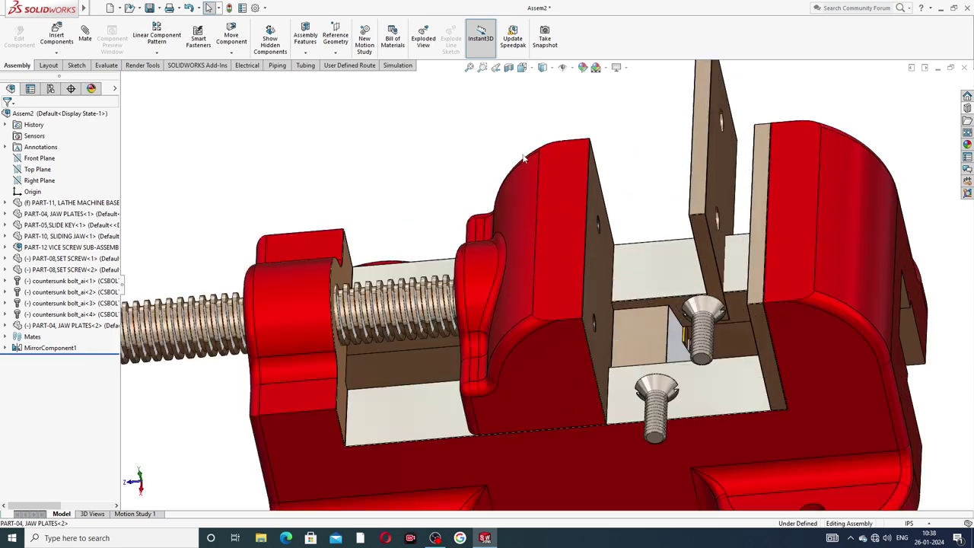
{"action": "left_click", "coordinate": [232, 51]}
{"action": "left_click", "coordinate": [252, 77]}
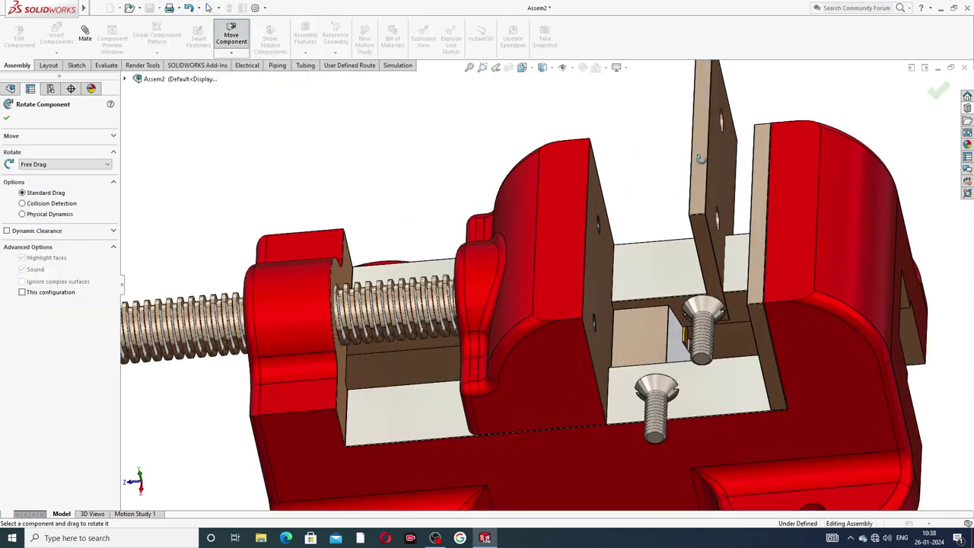
{"action": "left_click_drag", "start_coordinate": [701, 159], "coordinate": [556, 243]}
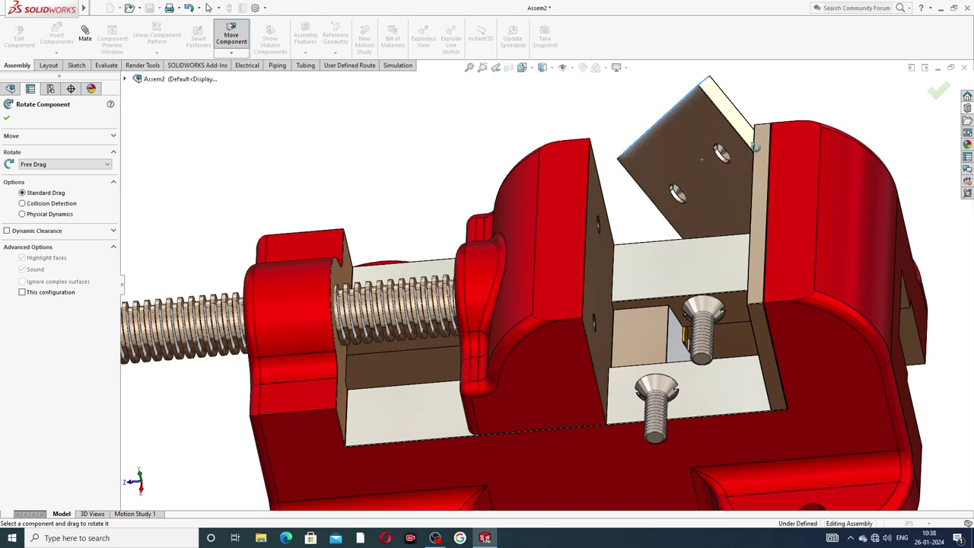
{"action": "left_click_drag", "start_coordinate": [700, 143], "coordinate": [746, 102]}
{"action": "right_click", "coordinate": [746, 102]}
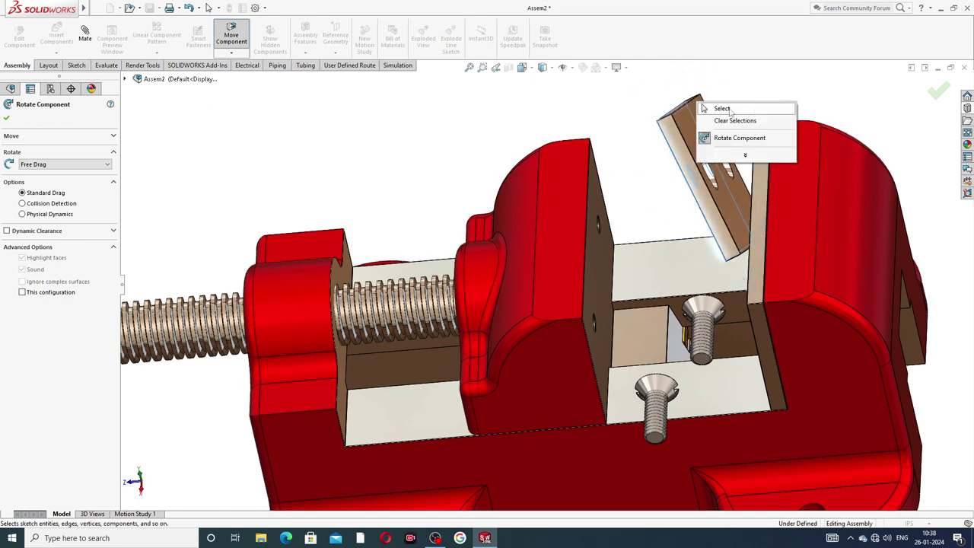
{"action": "left_click", "coordinate": [730, 109]}
Step: Add a coincident mate between the sliding jaw's flat top face and the copied jaw plate's long narrow edge face
{"action": "scroll", "coordinate": [680, 219], "scroll_direction": "down", "scroll_amount": 1}
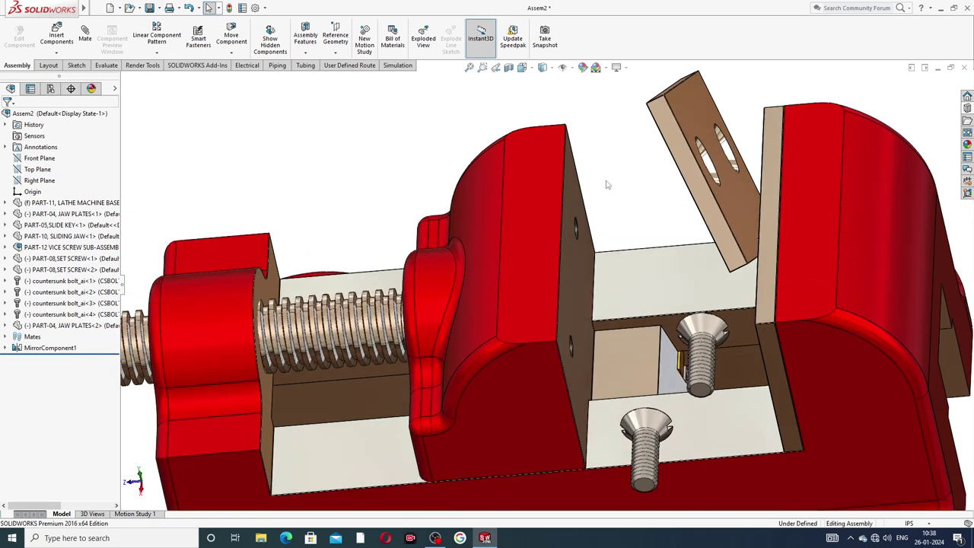
{"action": "left_click", "coordinate": [85, 38]}
{"action": "left_click", "coordinate": [574, 157]}
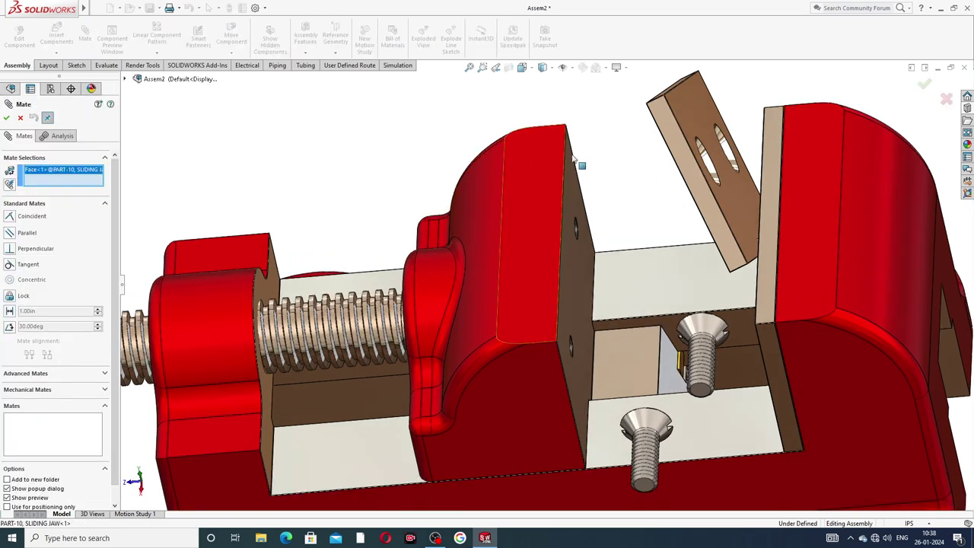
{"action": "scroll", "coordinate": [662, 123], "scroll_direction": "up", "scroll_amount": 2}
{"action": "middle_click_drag", "start_coordinate": [657, 123], "coordinate": [664, 152]}
{"action": "left_click", "coordinate": [664, 153]}
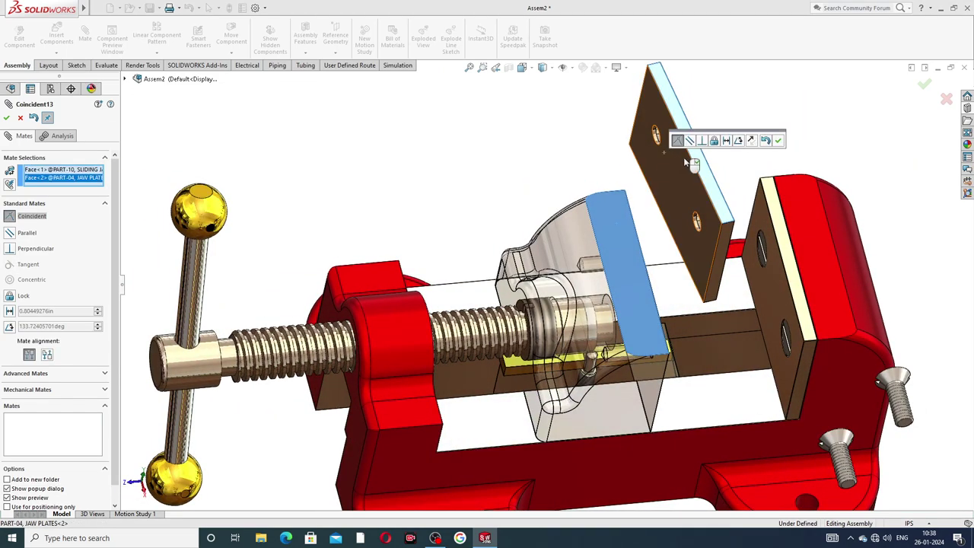
{"action": "left_click", "coordinate": [778, 141]}
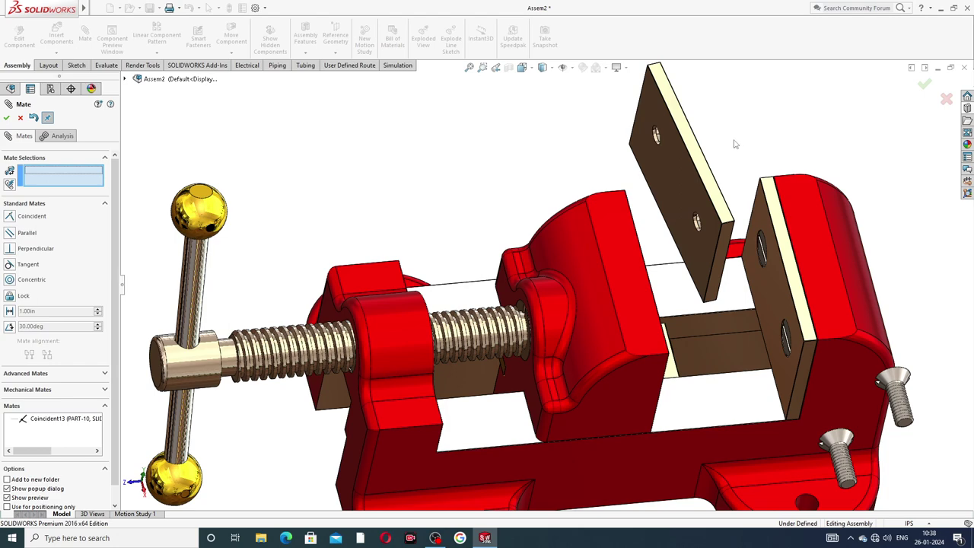
Step: Add a coincident mate between the sliding jaw's near side face and the copied jaw plate's end face
{"action": "middle_click_drag", "start_coordinate": [735, 145], "coordinate": [708, 128]}
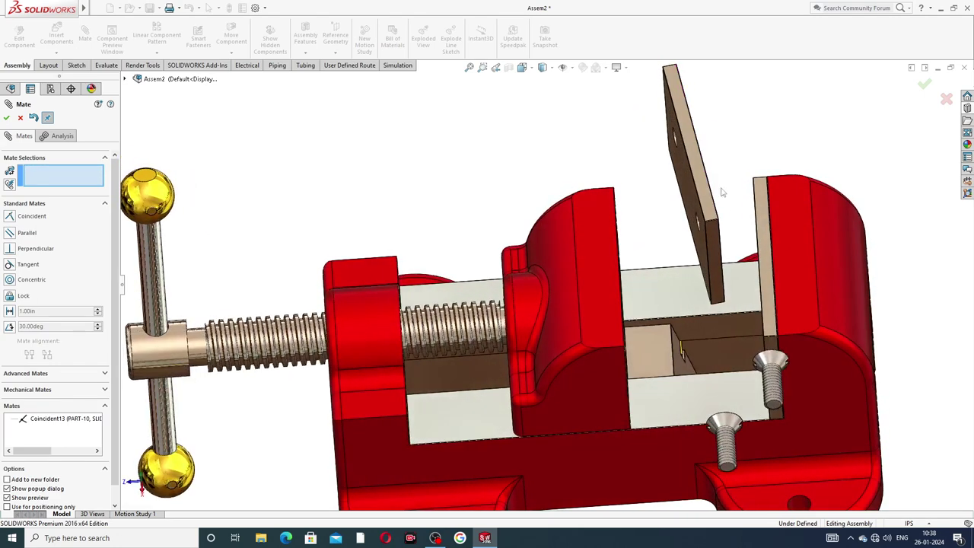
{"action": "left_click", "coordinate": [583, 381]}
{"action": "left_click", "coordinate": [719, 257]}
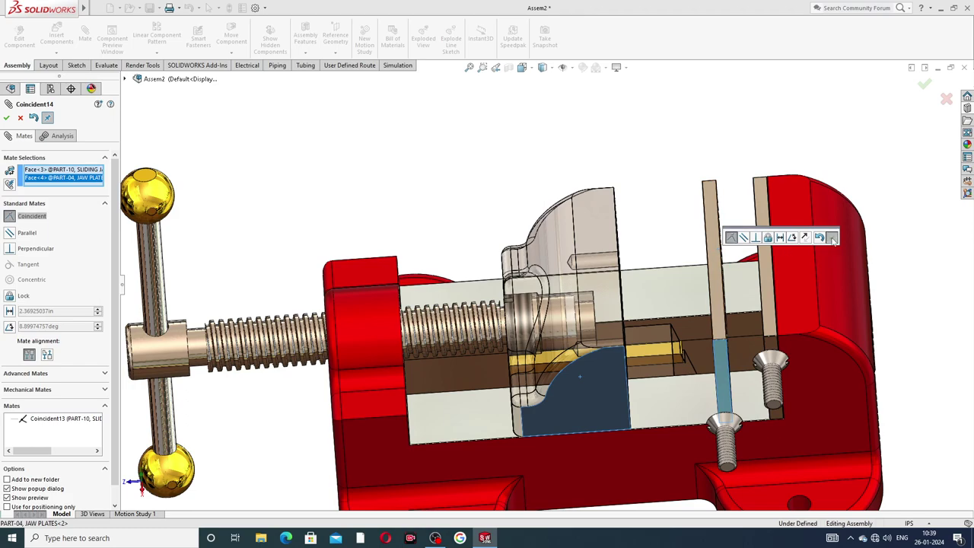
{"action": "left_click", "coordinate": [834, 239]}
Step: Add a coincident mate between the sliding jaw's front clamping face and the copied jaw plate's back face
{"action": "middle_click_drag", "start_coordinate": [792, 252], "coordinate": [797, 273]}
{"action": "left_click", "coordinate": [630, 284]}
{"action": "left_click", "coordinate": [797, 273]}
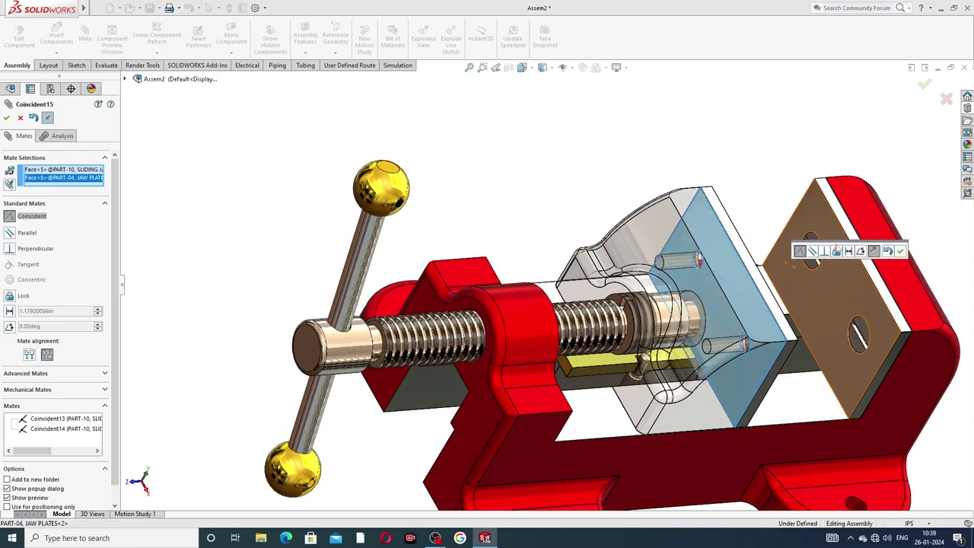
{"action": "left_click", "coordinate": [900, 251]}
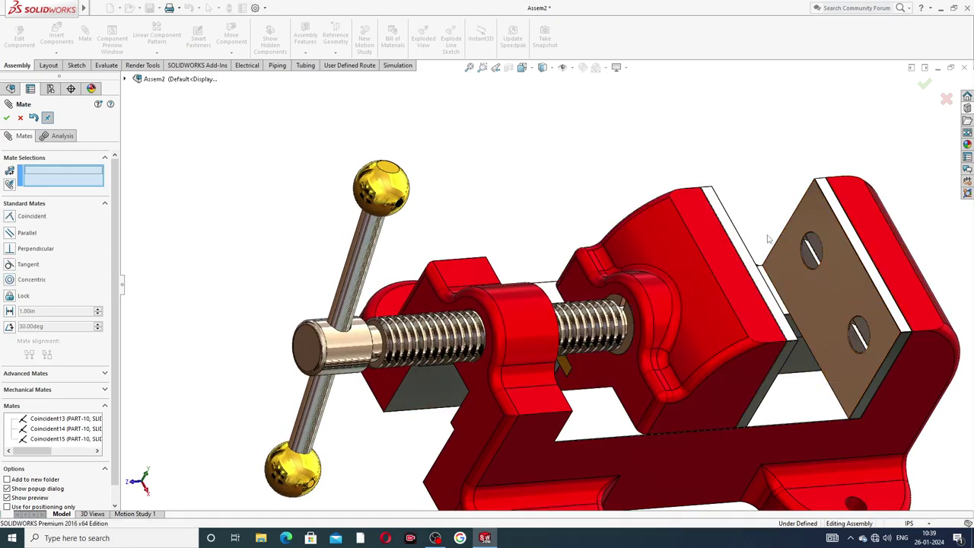
Step: Add a coincident mate between a third bolt's conical head face and the sliding jaw plate's far countersunk hole, with flipped alignment
{"action": "middle_click_drag", "start_coordinate": [761, 289], "coordinate": [673, 324]}
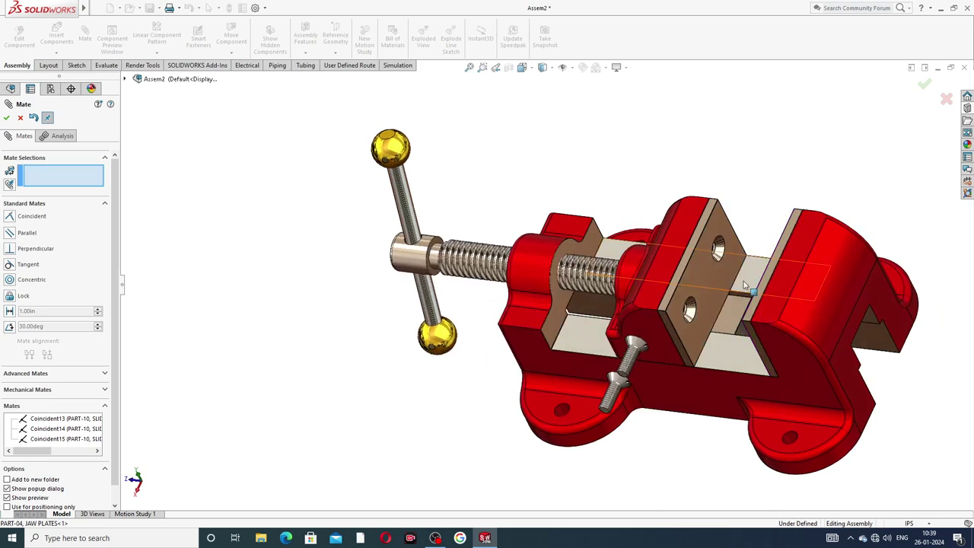
{"action": "scroll", "coordinate": [647, 338], "scroll_direction": "down", "scroll_amount": 2}
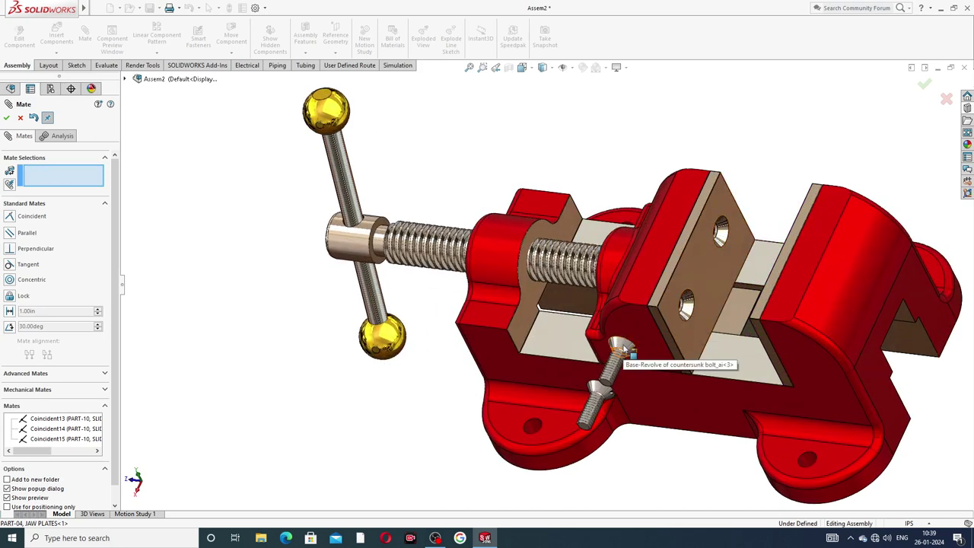
{"action": "left_click", "coordinate": [622, 348]}
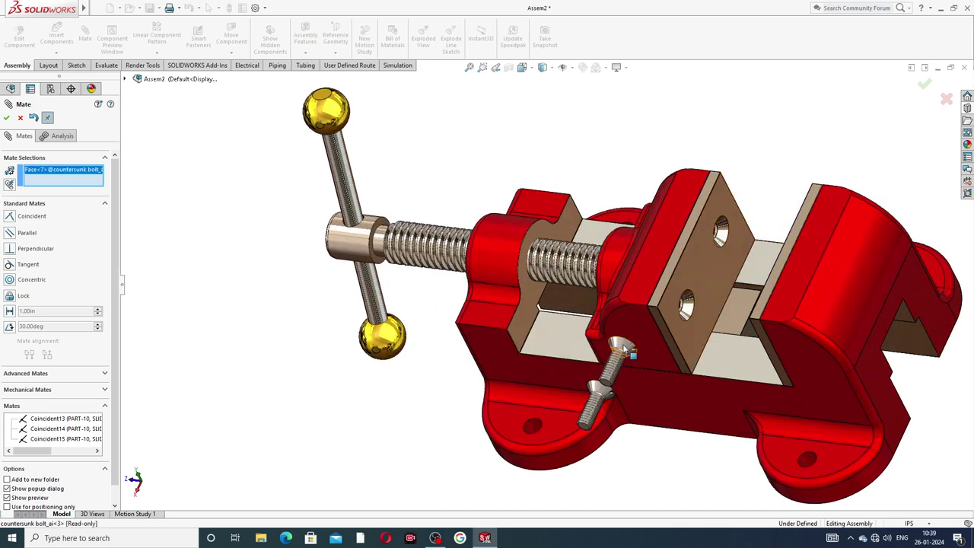
{"action": "left_click", "coordinate": [722, 232]}
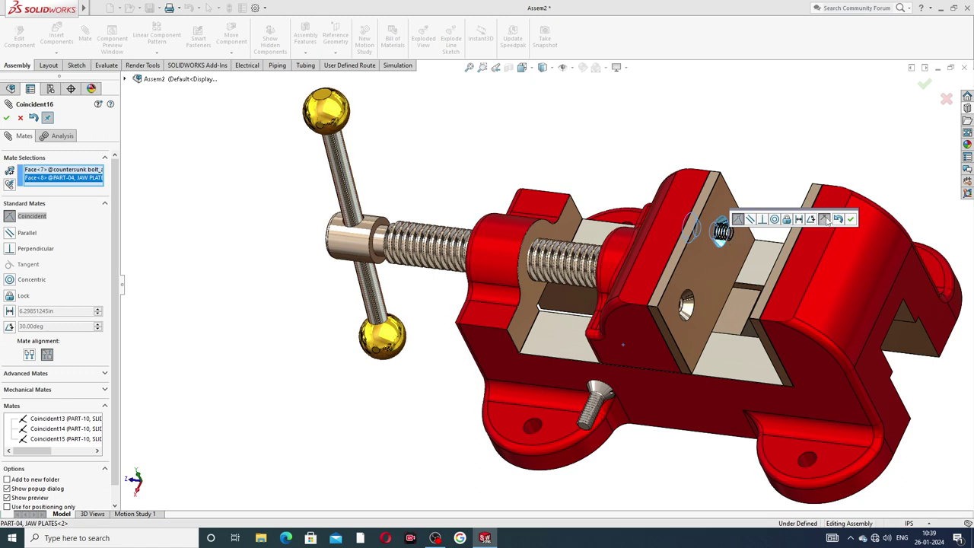
{"action": "left_click", "coordinate": [824, 220]}
{"action": "left_click", "coordinate": [851, 219]}
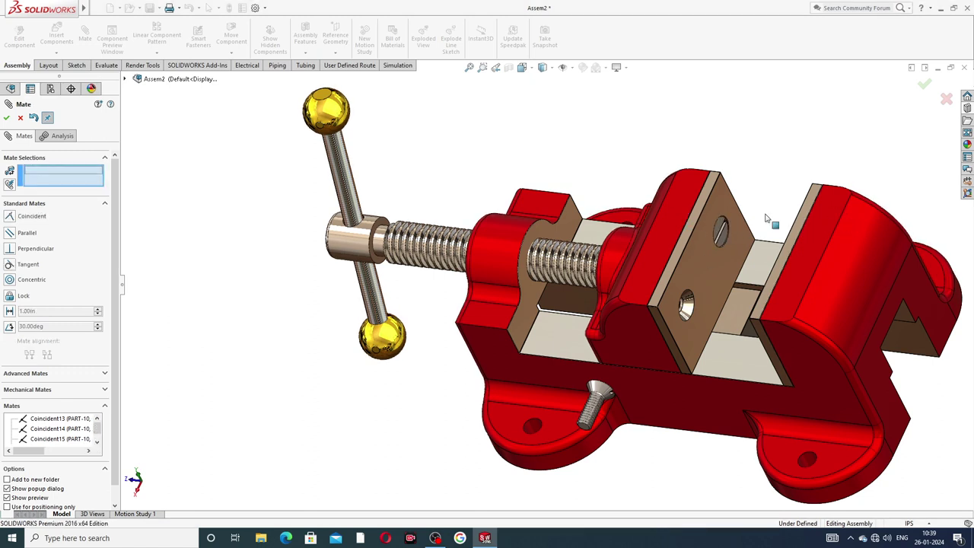
Step: Add a coincident mate between the sliding jaw plate's near countersunk hole and the last bolt's conical head face, with flipped alignment
{"action": "left_click", "coordinate": [690, 312]}
{"action": "left_click", "coordinate": [599, 392]}
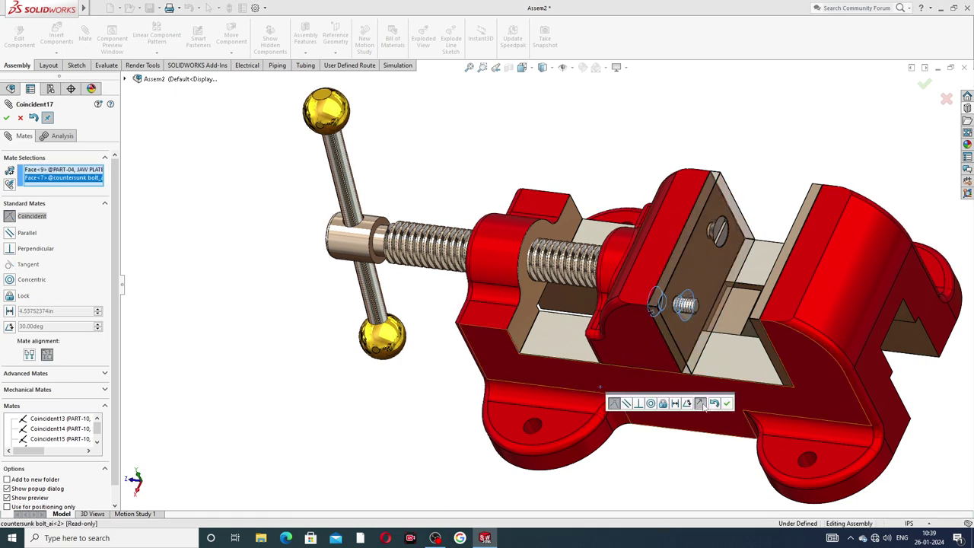
{"action": "left_click", "coordinate": [727, 403]}
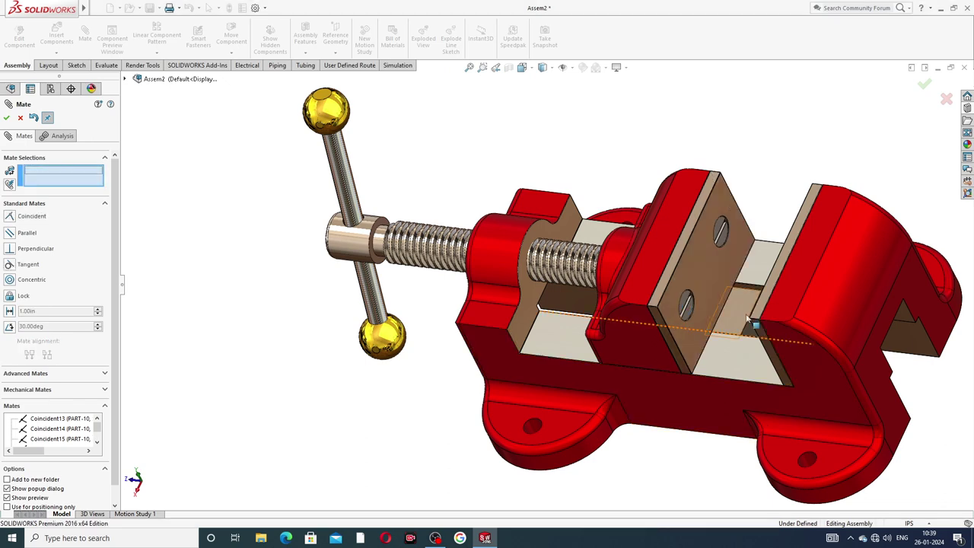
Step: Slide the sliding jaw along the base until the two jaw plates meet
{"action": "scroll", "coordinate": [741, 296], "scroll_direction": "up", "scroll_amount": 2}
{"action": "mouse_move", "coordinate": [702, 318]}
{"action": "middle_mouse_down"}
{"action": "mouse_move", "coordinate": [742, 303]}
{"action": "mouse_move", "coordinate": [767, 323]}
{"action": "mouse_move", "coordinate": [706, 320]}
{"action": "middle_mouse_up"}
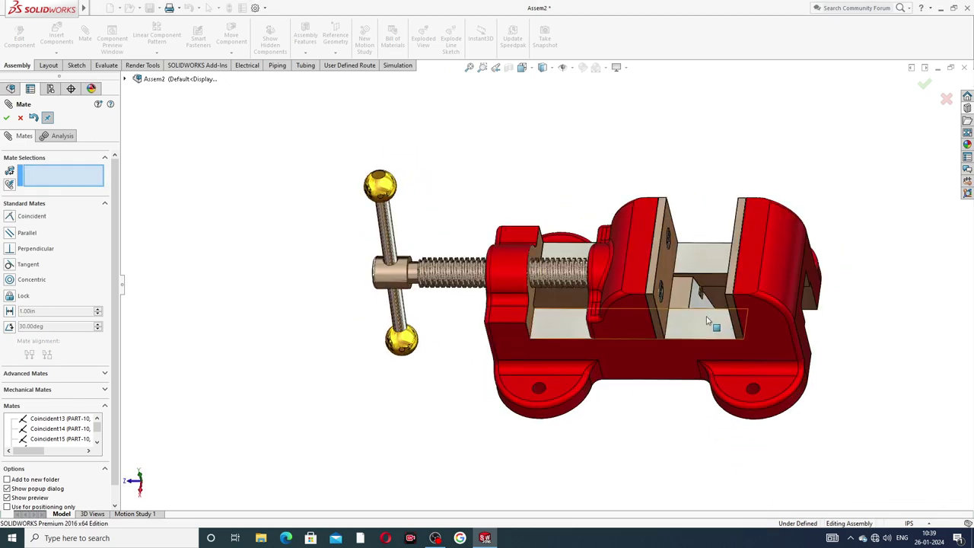
{"action": "left_click", "coordinate": [645, 267]}
{"action": "middle_click_drag", "start_coordinate": [645, 267], "coordinate": [757, 304]}
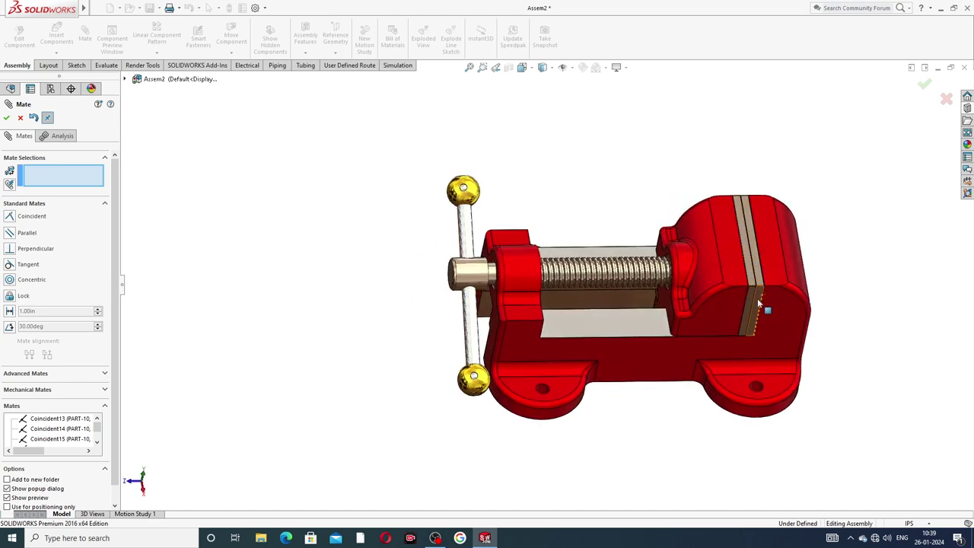
{"action": "scroll", "coordinate": [657, 263], "scroll_direction": "down", "scroll_amount": 3}
{"action": "key", "text": "f"}
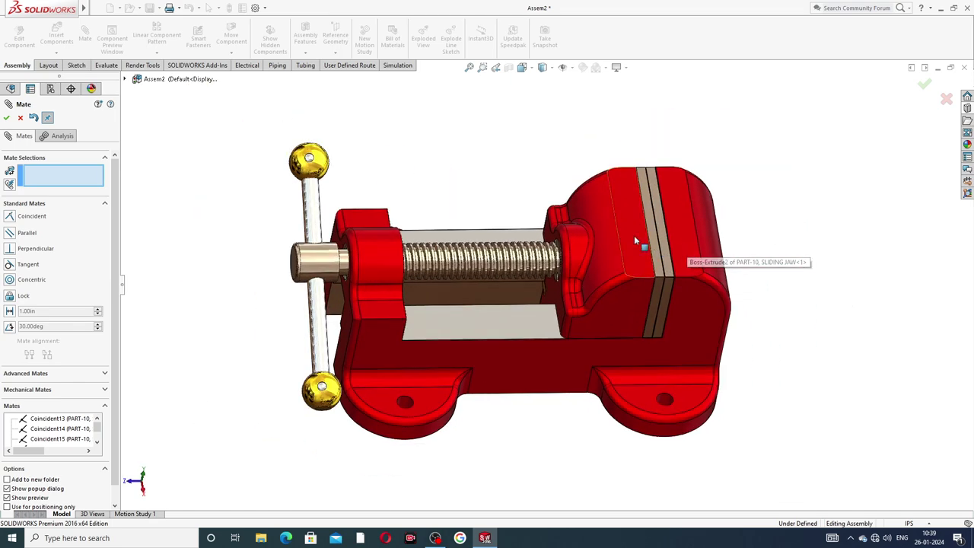
Step: Finish the mating and pull the sliding jaw back to a partly open position
{"action": "left_click", "coordinate": [8, 119]}
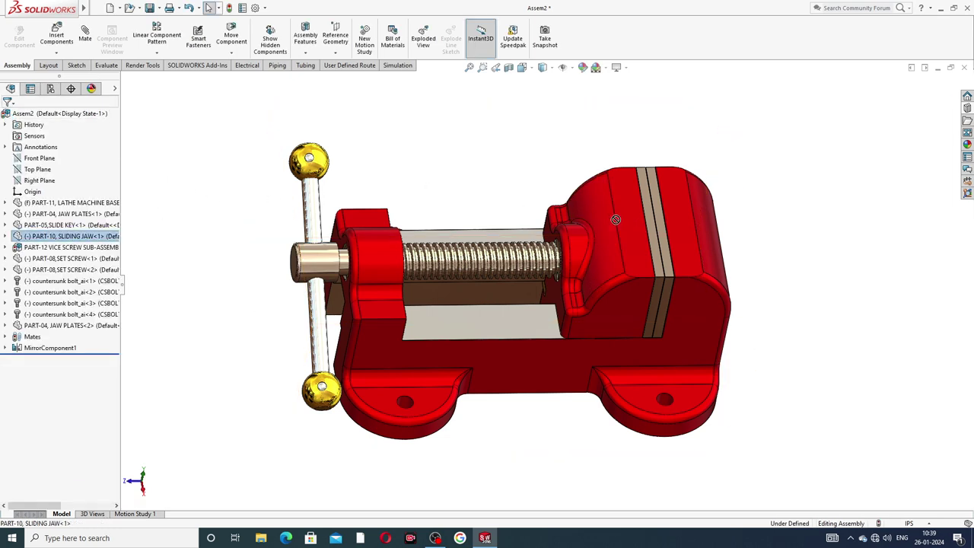
{"action": "left_click_drag", "start_coordinate": [633, 230], "coordinate": [539, 241]}
{"action": "scroll", "coordinate": [498, 224], "scroll_direction": "up", "scroll_amount": 2}
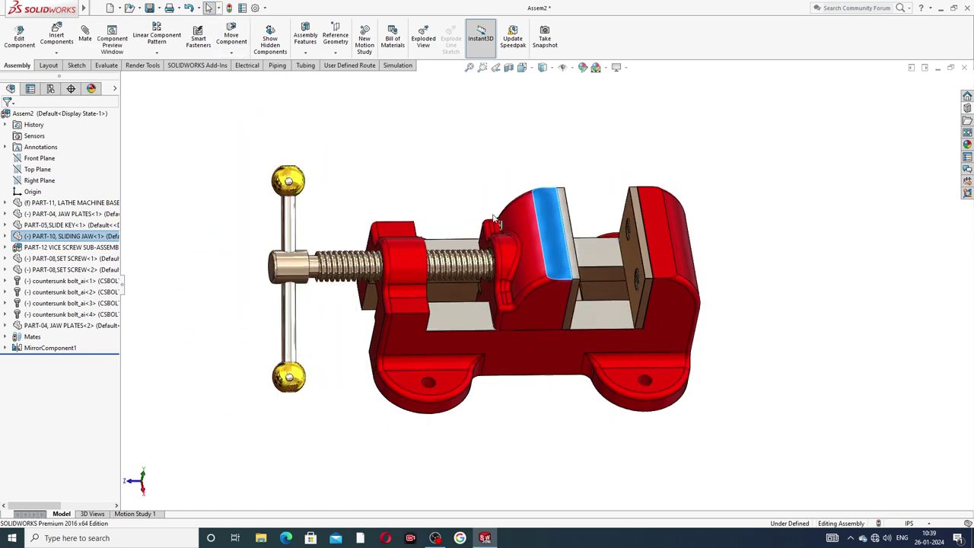
{"action": "left_click", "coordinate": [464, 202]}
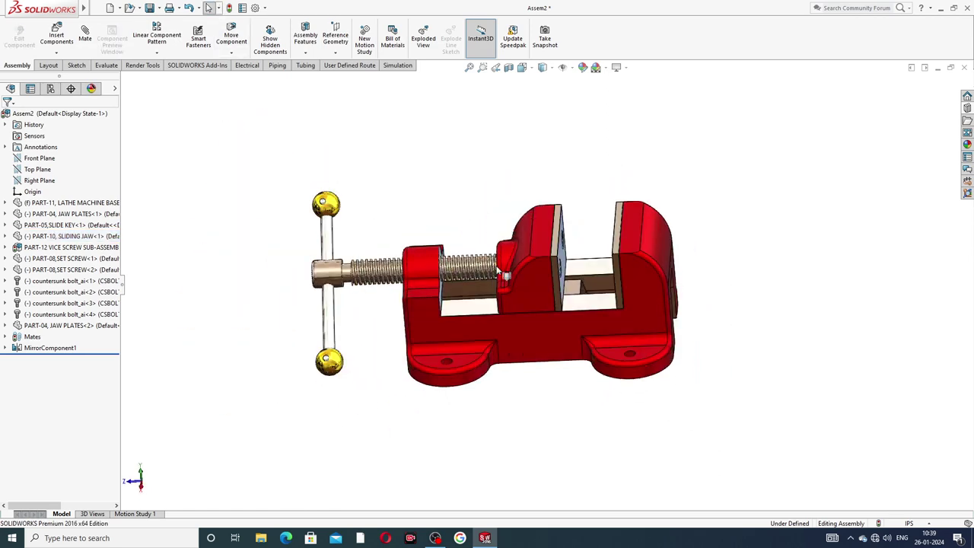
Step: Turn the vice handle slightly about the screw axis and slide its rod upward through the screw head
{"action": "middle_click_drag", "start_coordinate": [502, 271], "coordinate": [522, 297]}
{"action": "scroll", "coordinate": [483, 322], "scroll_direction": "down", "scroll_amount": 2}
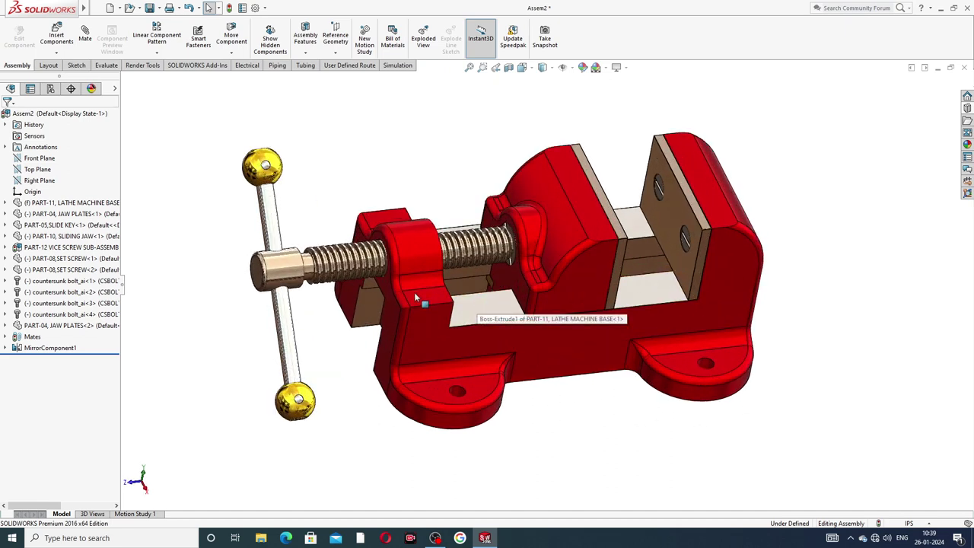
{"action": "mouse_move", "coordinate": [306, 408]}
{"action": "left_mouse_down"}
{"action": "mouse_move", "coordinate": [303, 384]}
{"action": "mouse_move", "coordinate": [323, 347]}
{"action": "mouse_move", "coordinate": [306, 411]}
{"action": "mouse_move", "coordinate": [298, 405]}
{"action": "left_mouse_up"}
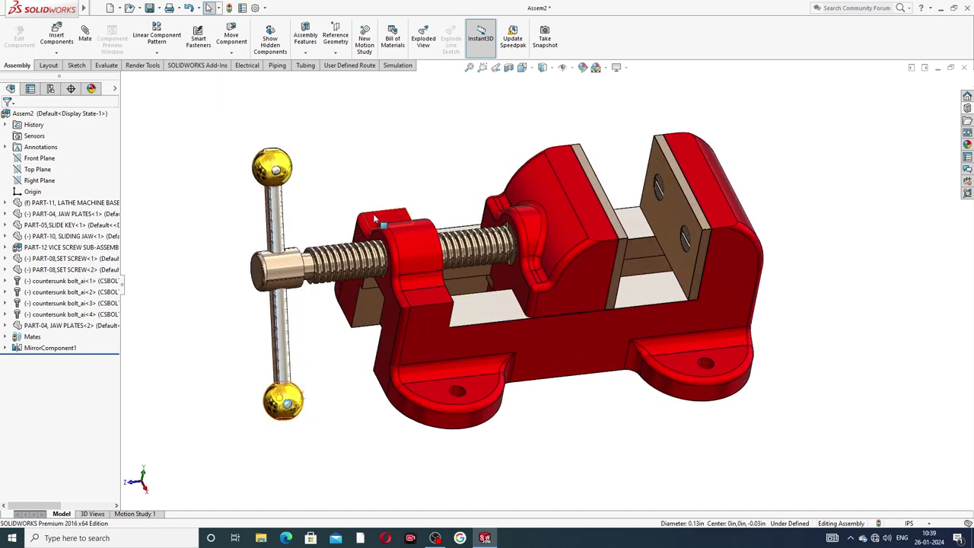
{"action": "left_click_drag", "start_coordinate": [283, 165], "coordinate": [285, 291]}
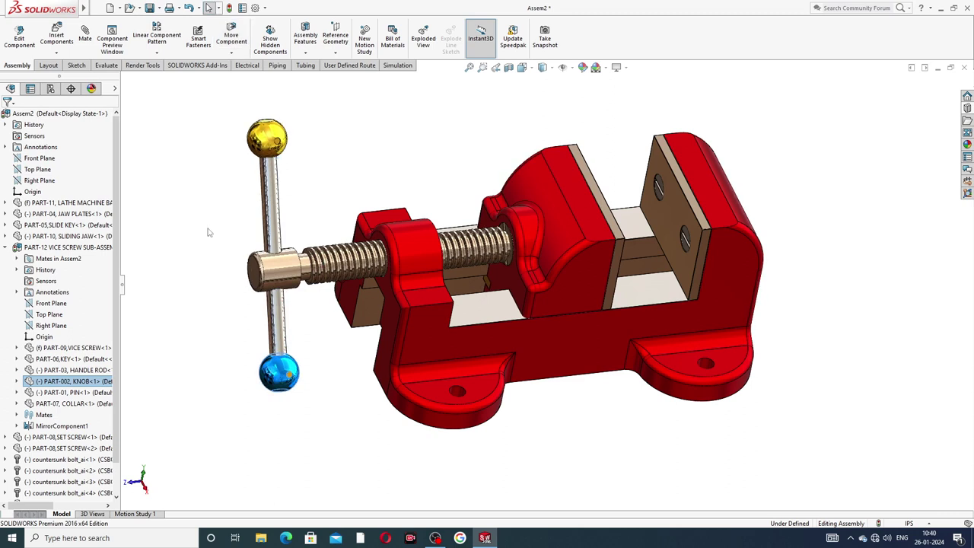
{"action": "left_click", "coordinate": [206, 231]}
{"action": "left_click", "coordinate": [7, 247]}
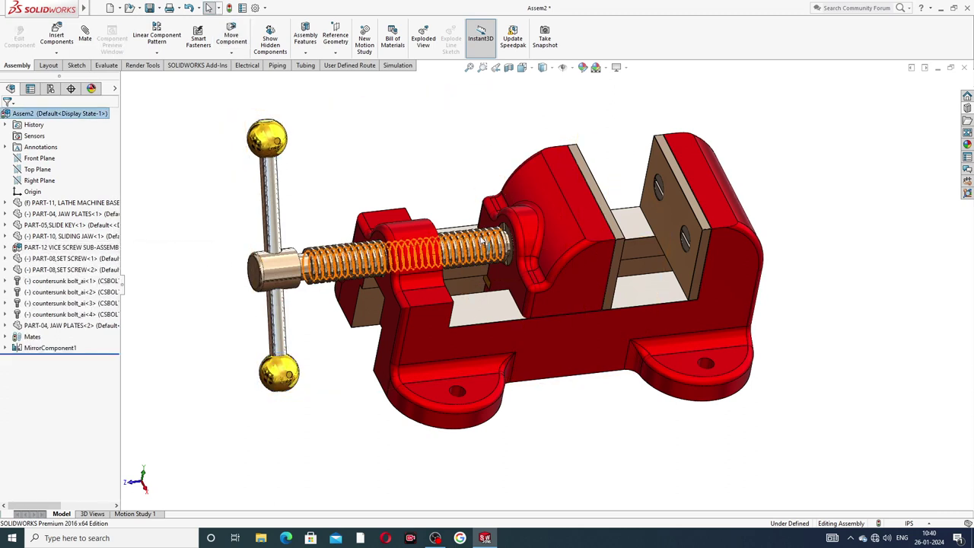
{"action": "scroll", "coordinate": [459, 228], "scroll_direction": "down", "scroll_amount": 2}
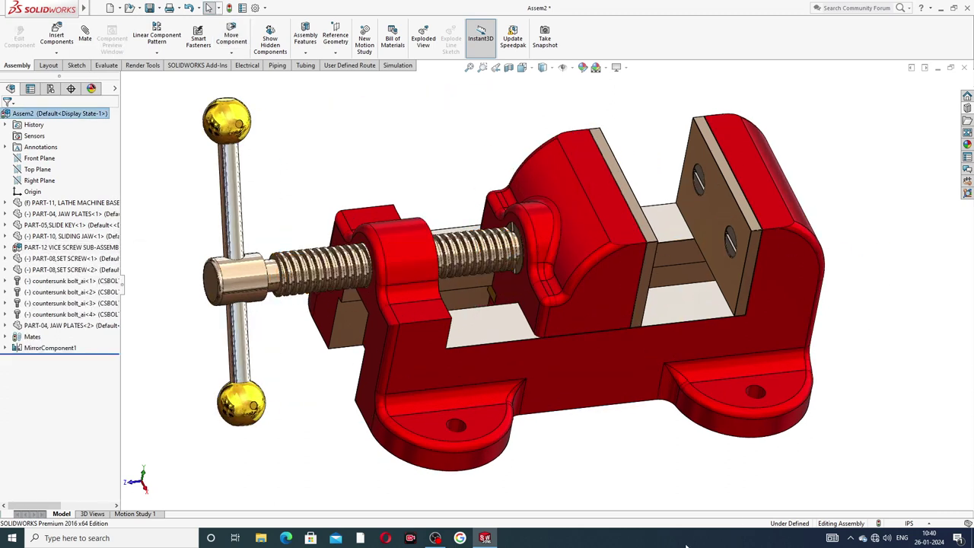